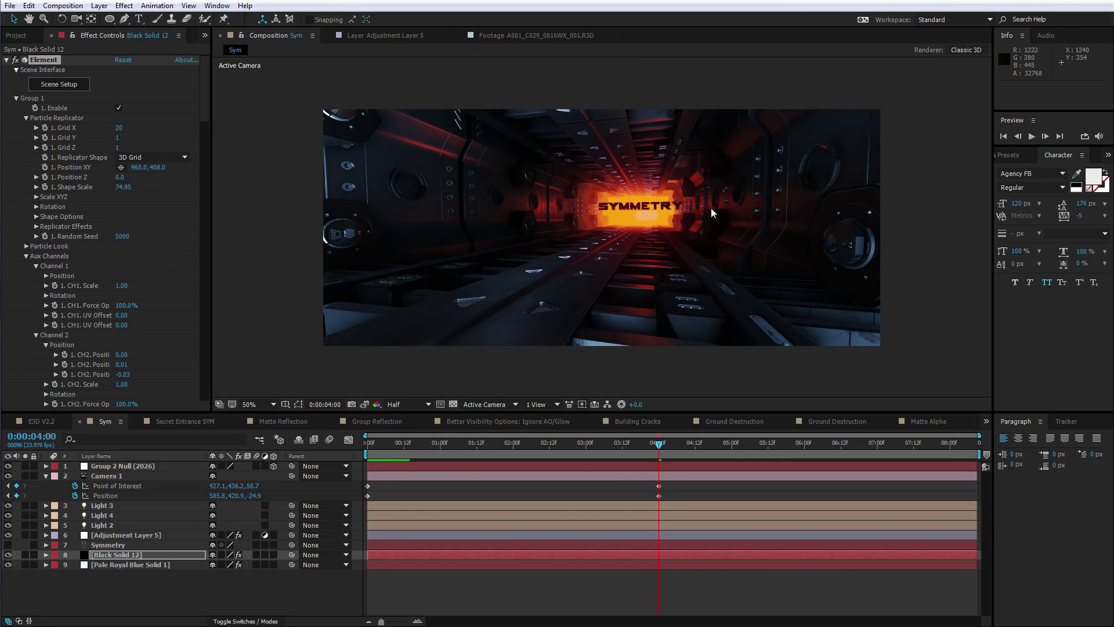
Open the Element scene setup and show only the group symmetry settings of the Hall folder.
{"action": "left_click", "coordinate": [68, 85]}
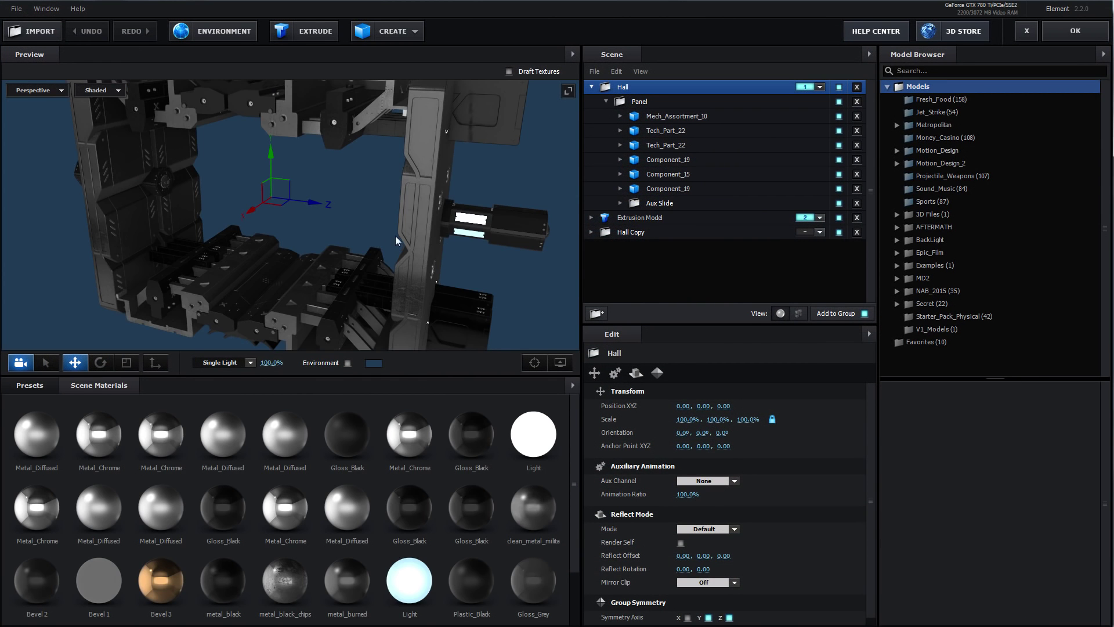
{"action": "mouse_move", "coordinate": [398, 241]}
{"action": "left_mouse_down"}
{"action": "mouse_move", "coordinate": [414, 220]}
{"action": "mouse_move", "coordinate": [406, 233]}
{"action": "left_mouse_up"}
{"action": "scroll", "coordinate": [405, 234], "scroll_direction": "down", "scroll_amount": 5}
{"action": "left_click_drag", "start_coordinate": [372, 267], "coordinate": [314, 258]}
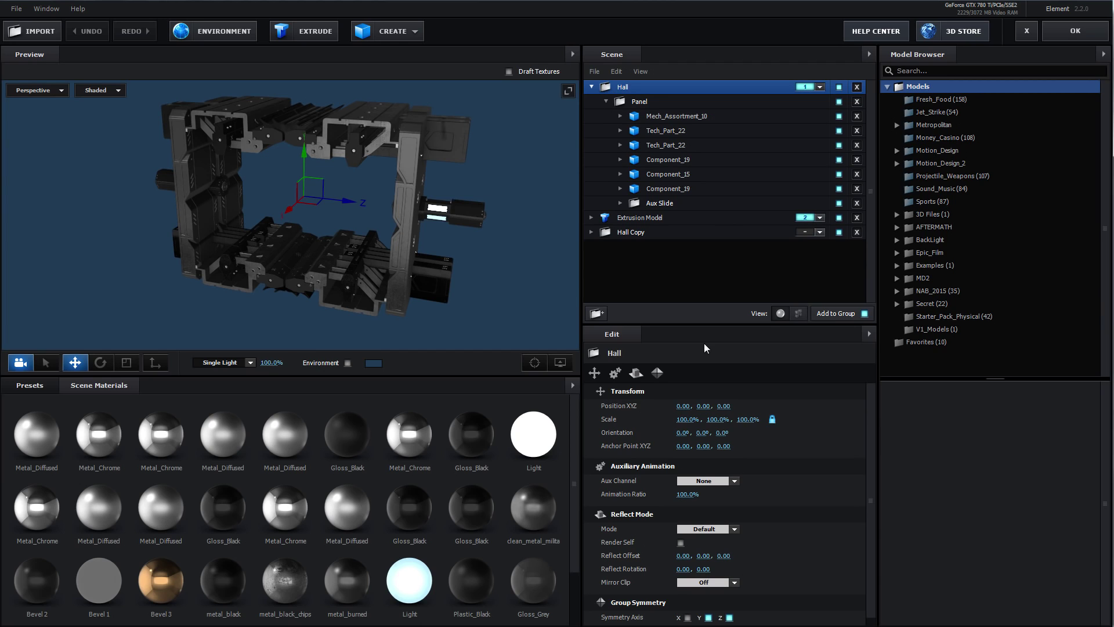
{"action": "left_click", "coordinate": [658, 373]}
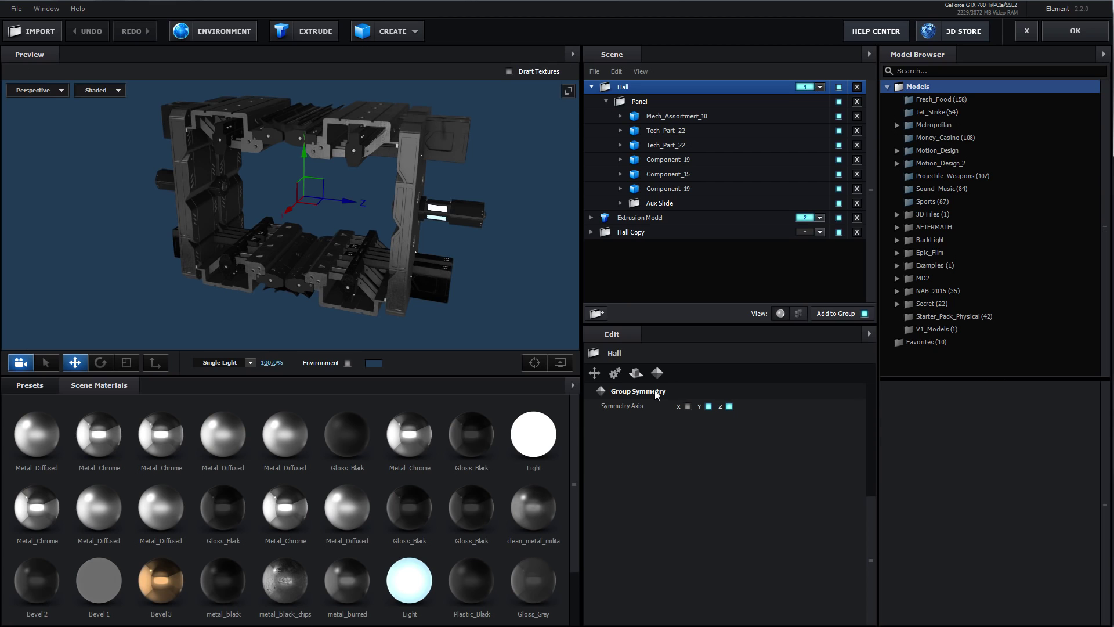
Turn off Y and Z symmetry on the Hall folder to show only its original parts.
{"action": "left_click_drag", "start_coordinate": [488, 282], "coordinate": [465, 288]}
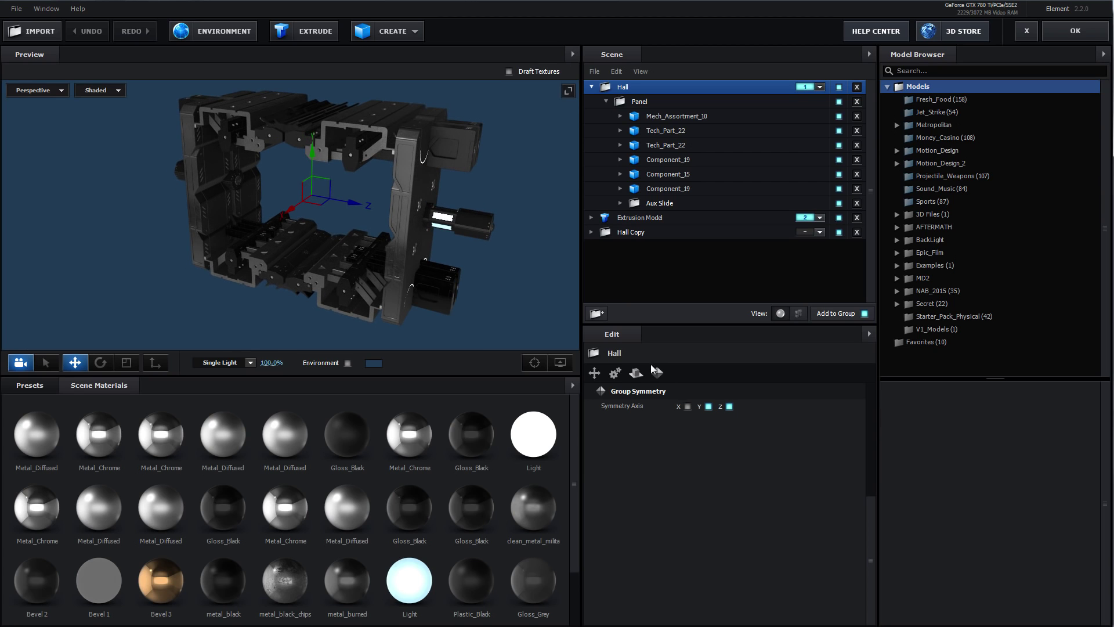
{"action": "left_click", "coordinate": [709, 406]}
{"action": "left_click", "coordinate": [730, 406]}
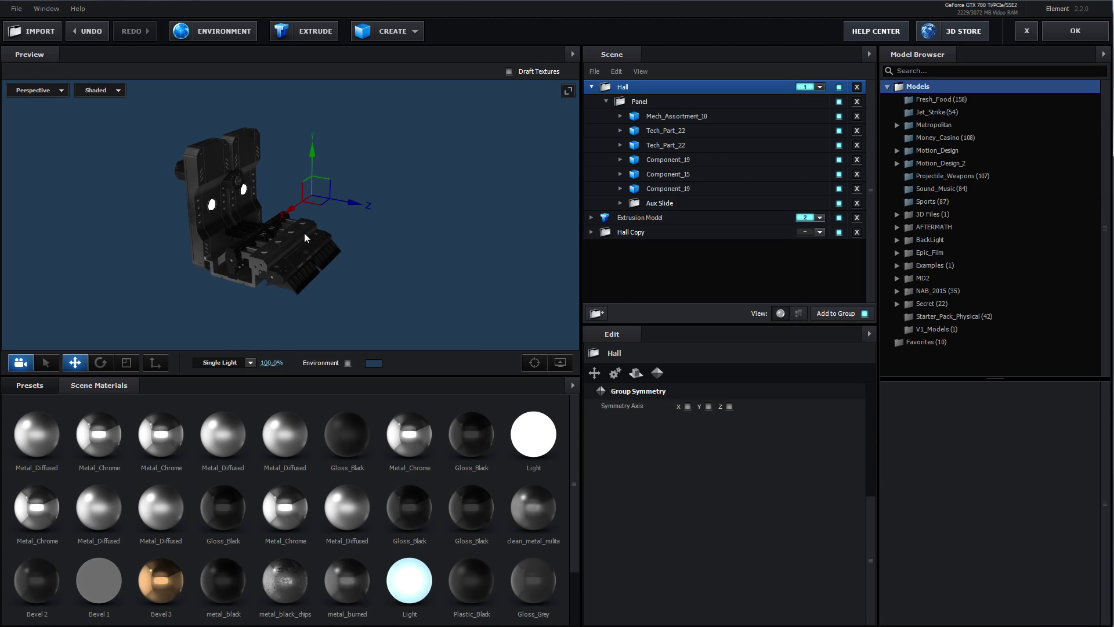
{"action": "left_click_drag", "start_coordinate": [322, 234], "coordinate": [348, 255]}
{"action": "scroll", "coordinate": [403, 232], "scroll_direction": "up", "scroll_amount": 3}
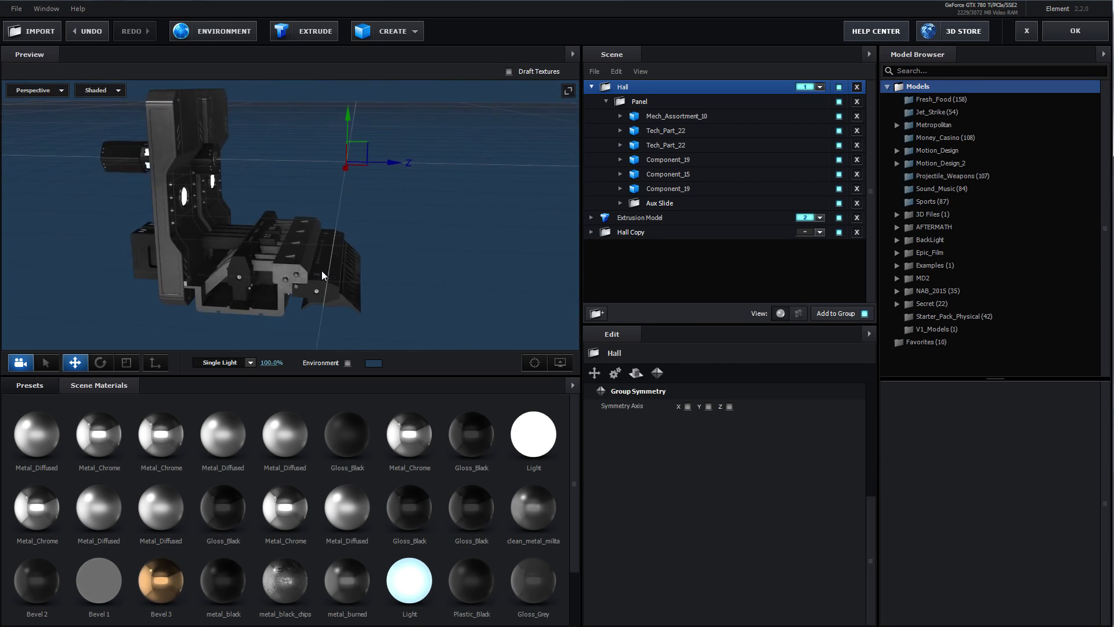
Collapse the Panel folder and turn on Y and Z group symmetry for the Hall folder.
{"action": "left_click", "coordinate": [606, 101]}
{"action": "left_click", "coordinate": [622, 102]}
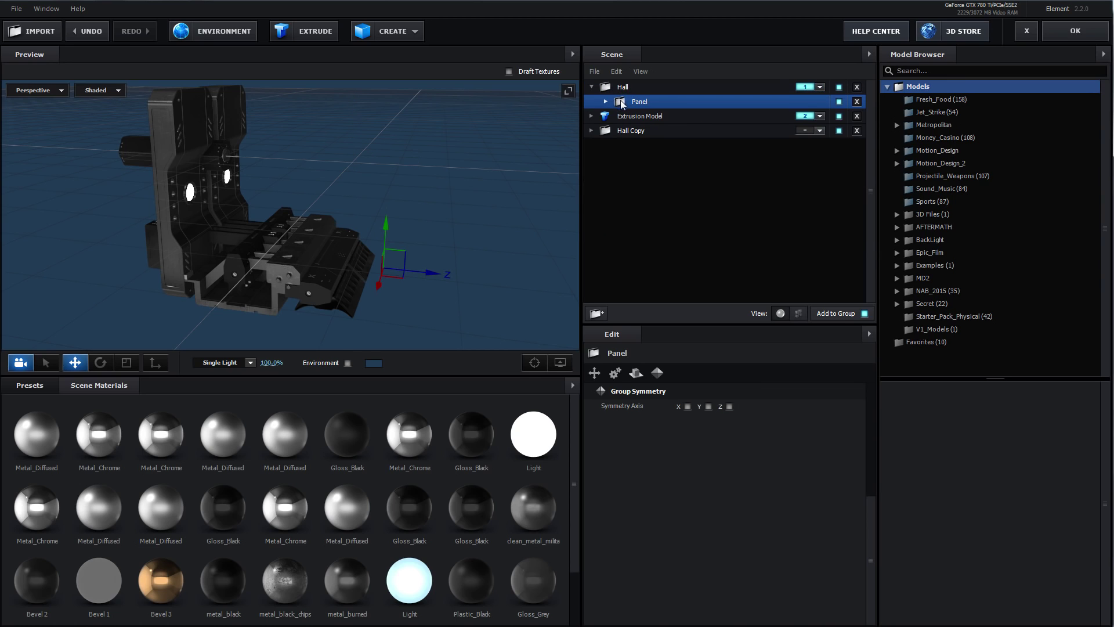
{"action": "left_click", "coordinate": [622, 88]}
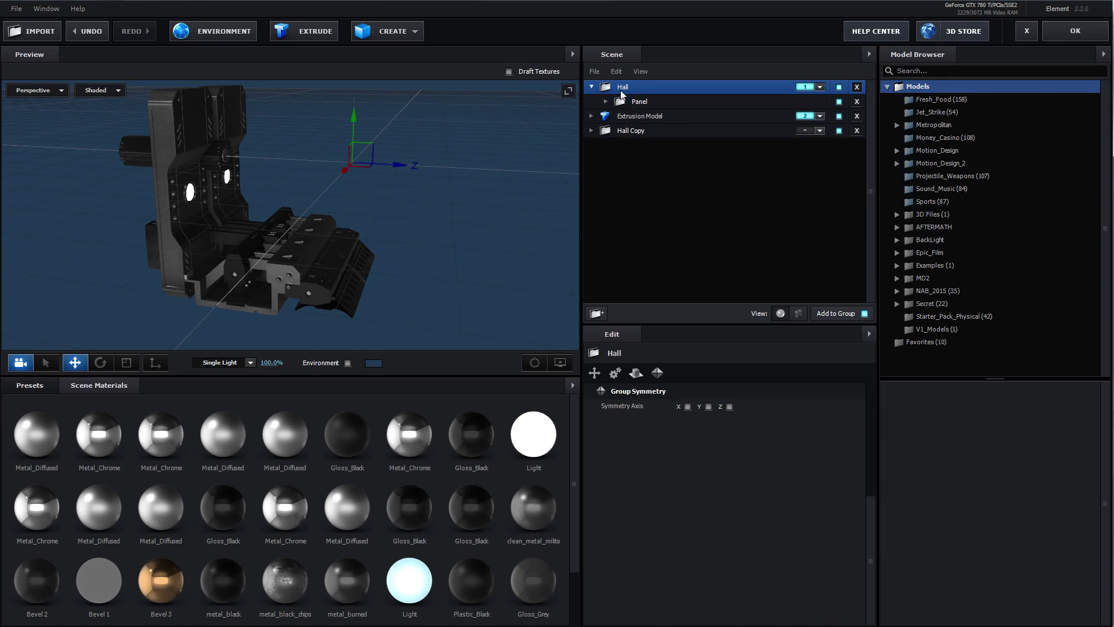
{"action": "left_click", "coordinate": [709, 407]}
{"action": "left_click_drag", "start_coordinate": [298, 264], "coordinate": [311, 143]}
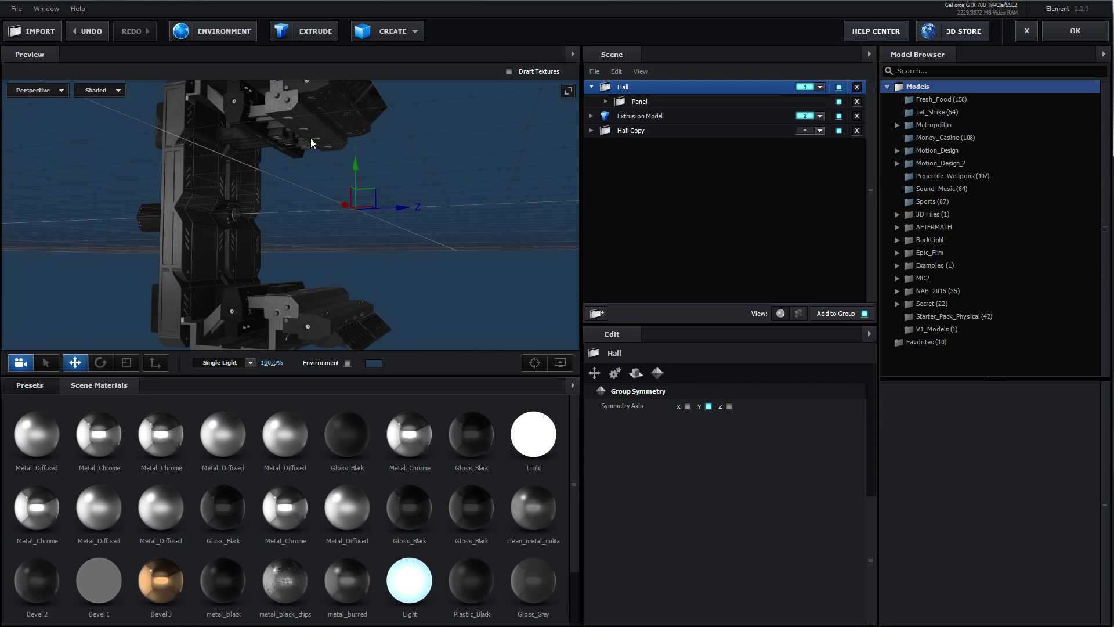
{"action": "left_click", "coordinate": [729, 407]}
{"action": "left_click_drag", "start_coordinate": [345, 281], "coordinate": [375, 271]}
{"action": "scroll", "coordinate": [355, 283], "scroll_direction": "down", "scroll_amount": 5}
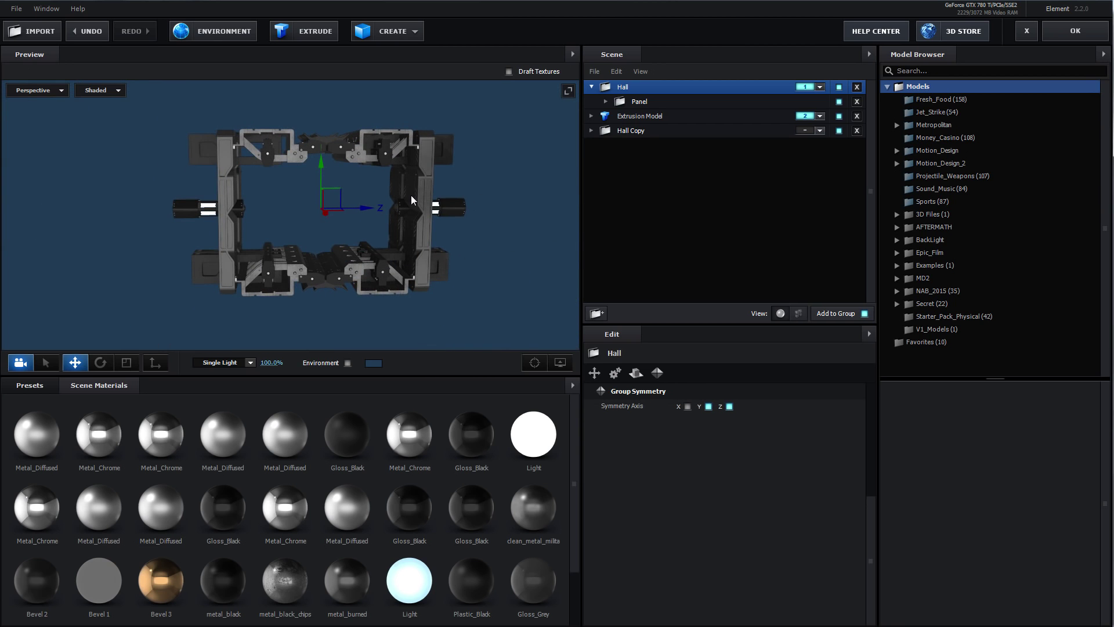
Move the Panel folder downward, away from the symmetry centre, to enlarge the mirrored hall.
{"action": "left_click", "coordinate": [617, 103]}
{"action": "left_click_drag", "start_coordinate": [382, 271], "coordinate": [347, 282]}
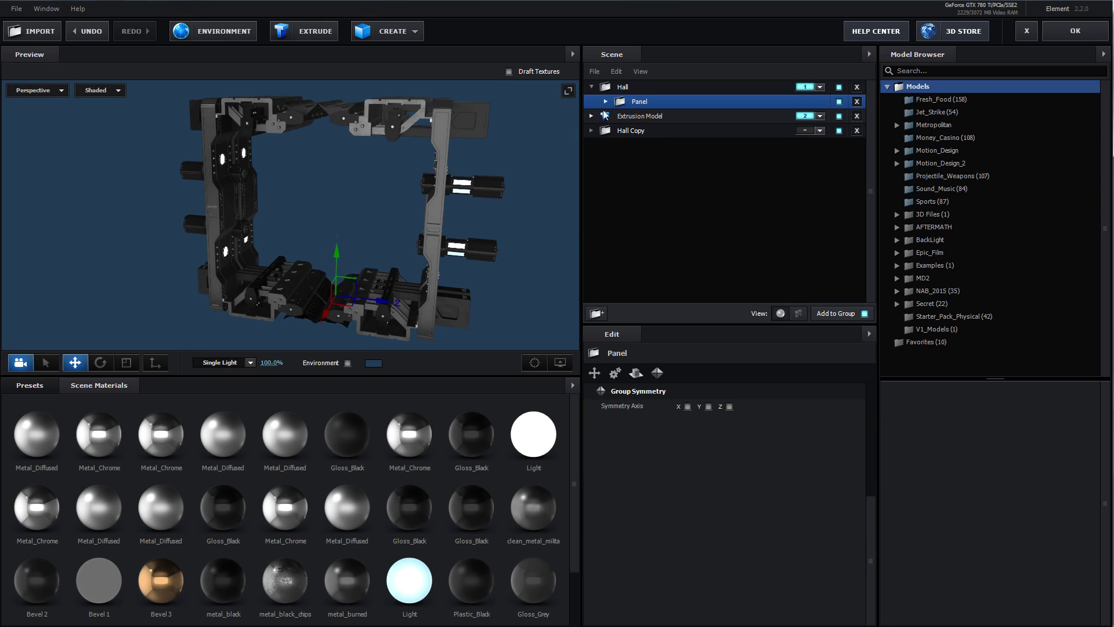
Change the reflectivity colour of the Metal_Chrome scene material used on the hall's brackets to orange.
{"action": "left_click", "coordinate": [405, 433]}
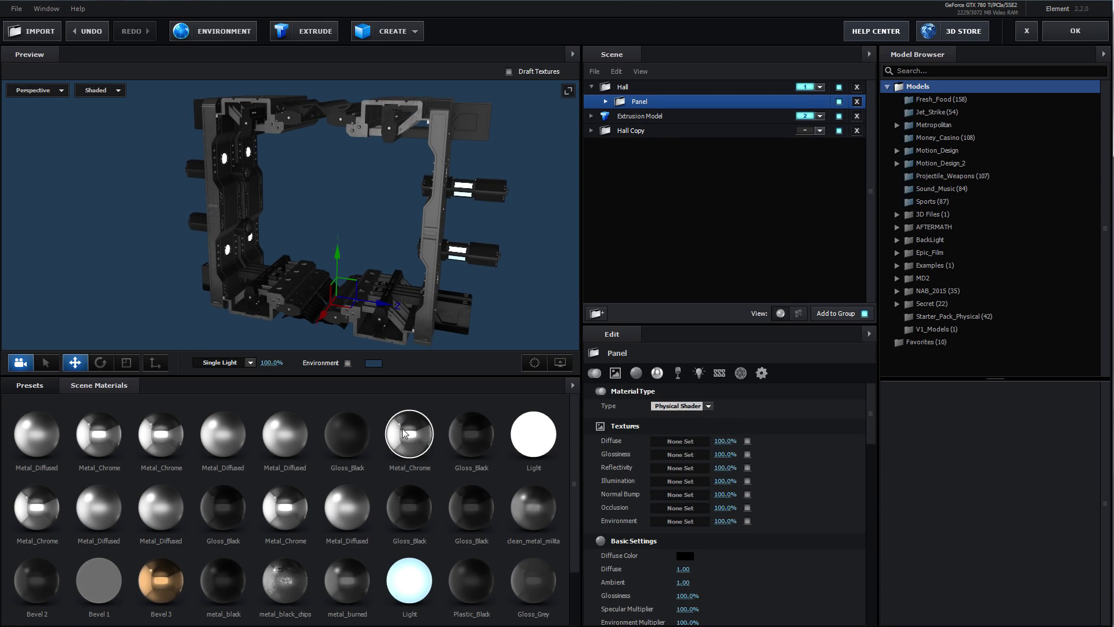
{"action": "scroll", "coordinate": [685, 506], "scroll_direction": "down", "scroll_amount": 4}
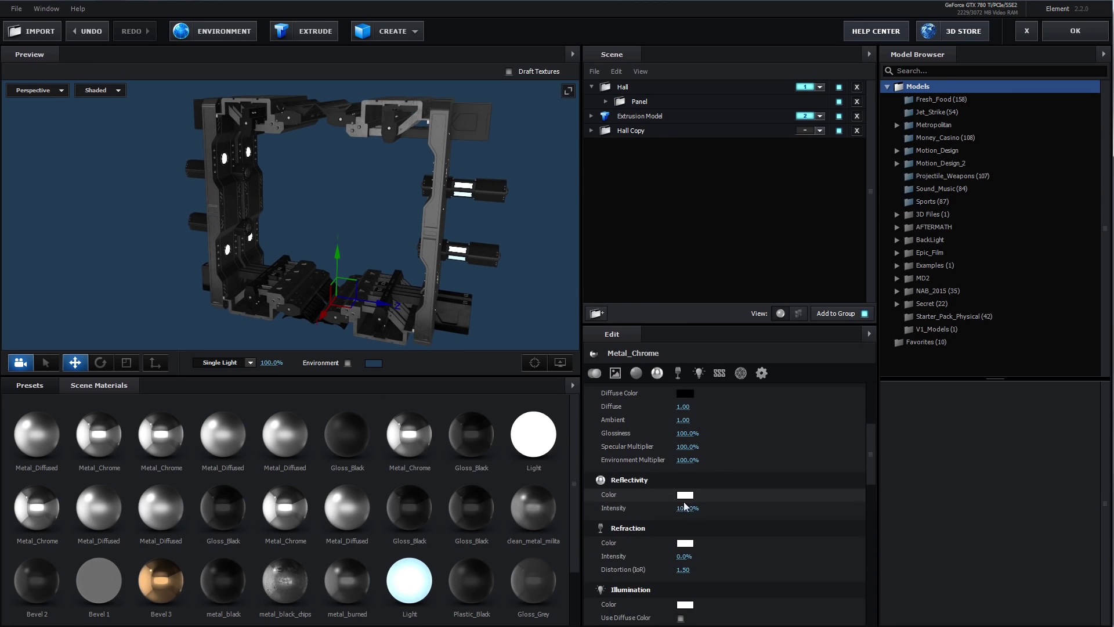
{"action": "left_click", "coordinate": [685, 494]}
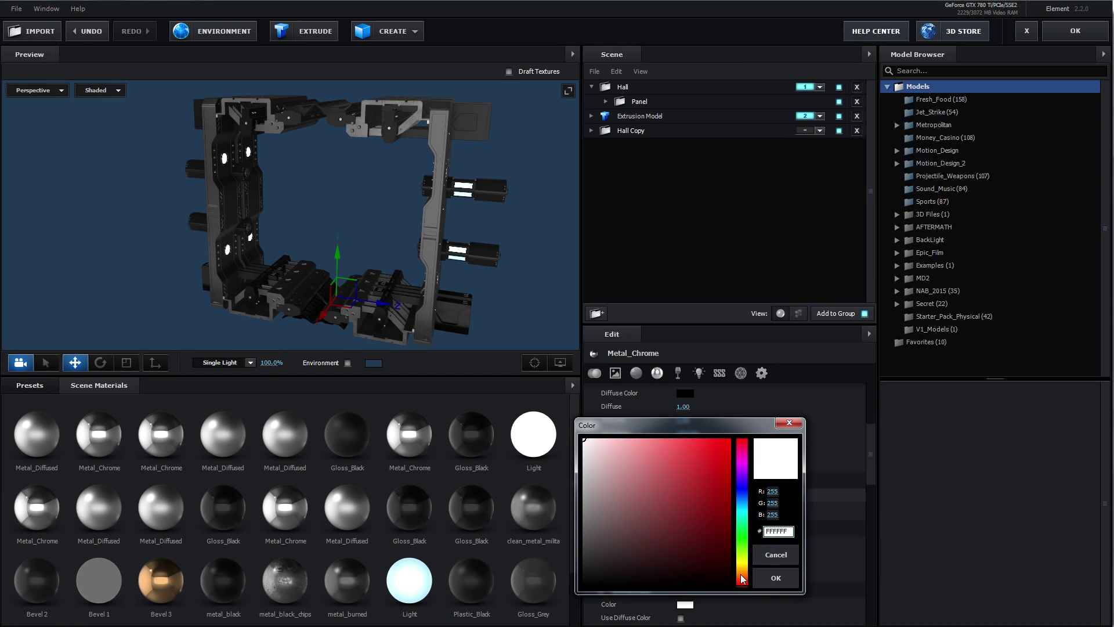
{"action": "left_click", "coordinate": [742, 572]}
{"action": "left_click", "coordinate": [725, 444]}
{"action": "left_click", "coordinate": [776, 577]}
{"action": "left_click_drag", "start_coordinate": [417, 468], "coordinate": [323, 272]}
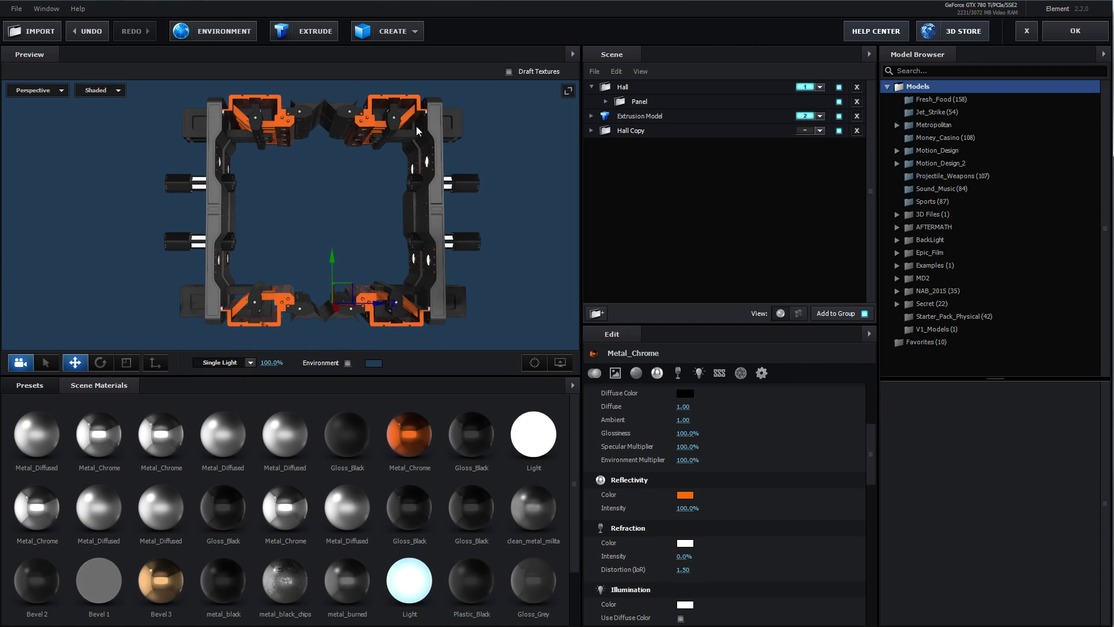
{"action": "left_click_drag", "start_coordinate": [410, 151], "coordinate": [371, 191]}
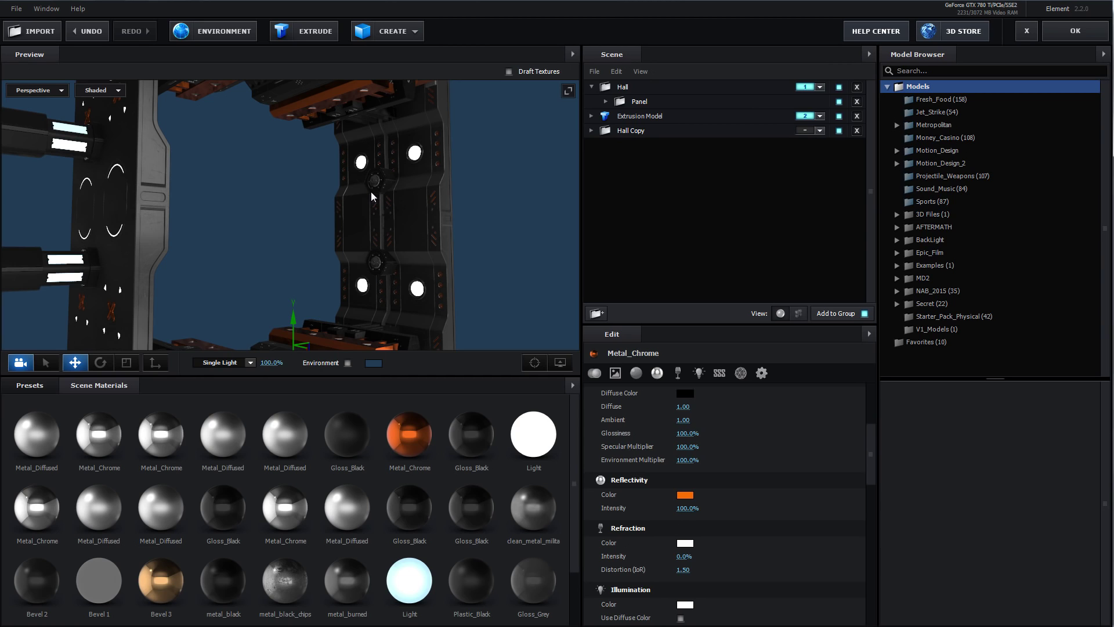
{"action": "left_click_drag", "start_coordinate": [371, 192], "coordinate": [564, 196]}
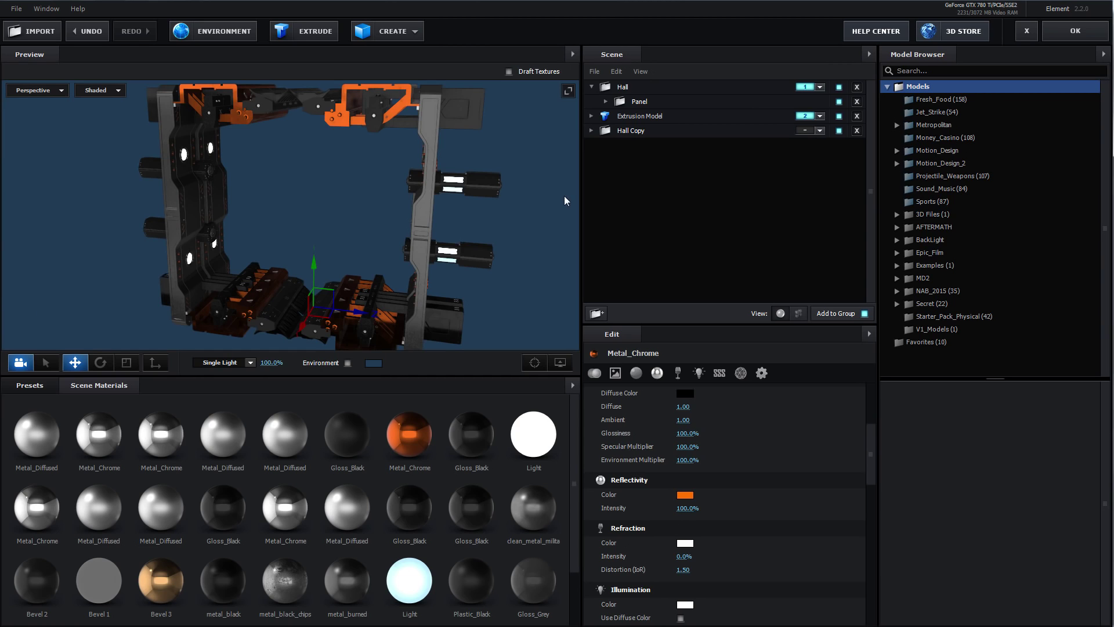
Add the Component_04 model from the Motion_Design_2 Components library to the scene.
{"action": "left_click", "coordinate": [615, 156]}
{"action": "double_click", "coordinate": [943, 163]}
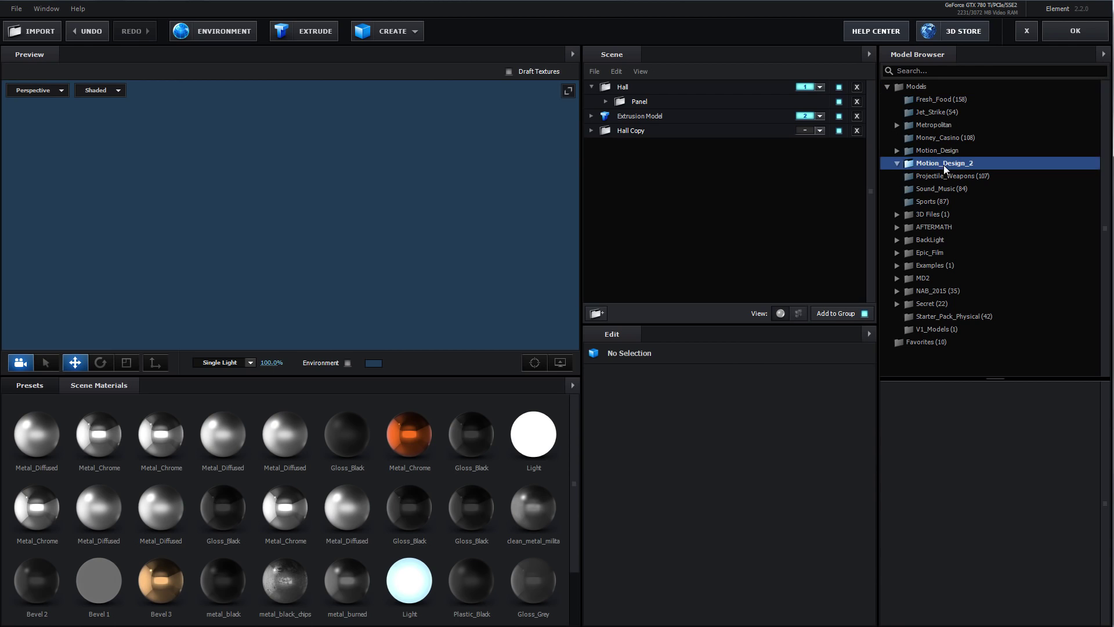
{"action": "left_click", "coordinate": [948, 214]}
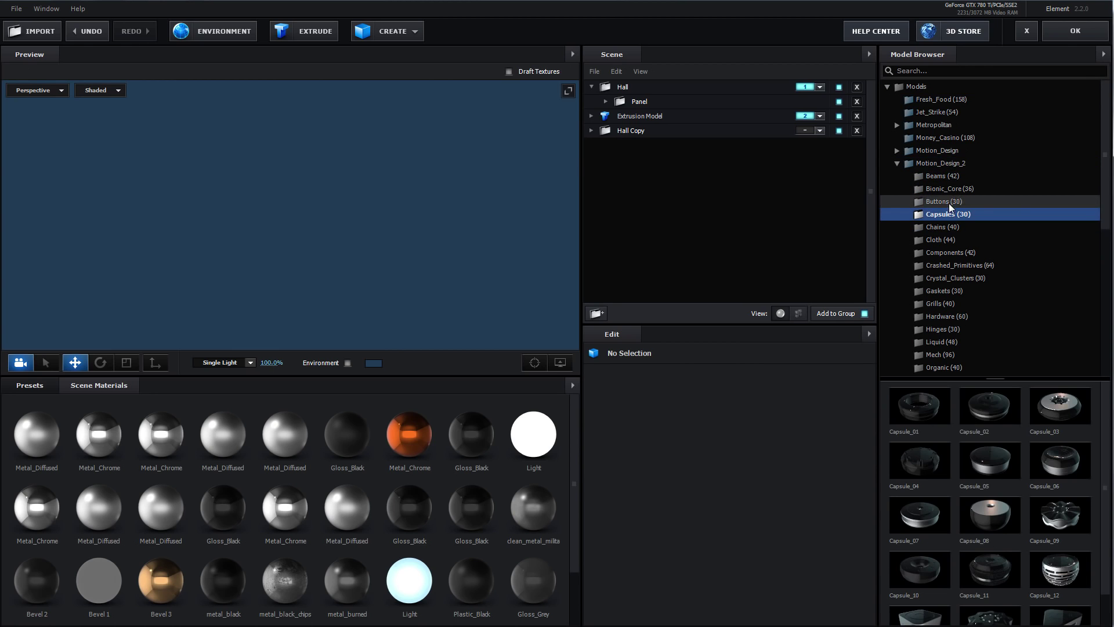
{"action": "left_click", "coordinate": [945, 253]}
{"action": "left_click", "coordinate": [931, 473]}
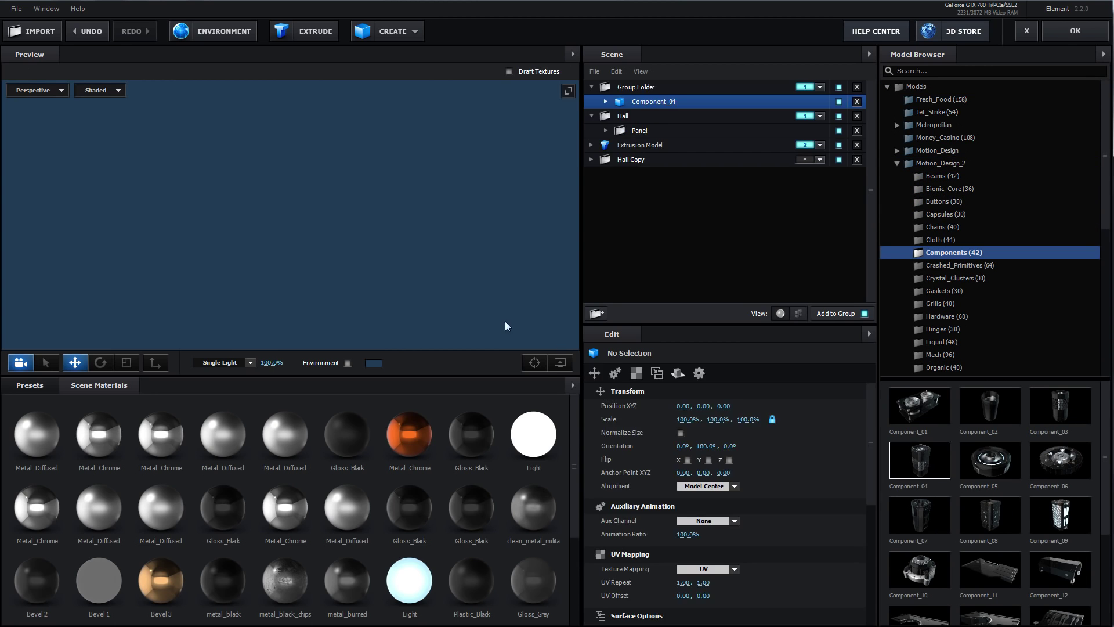
{"action": "left_click_drag", "start_coordinate": [446, 248], "coordinate": [468, 201]}
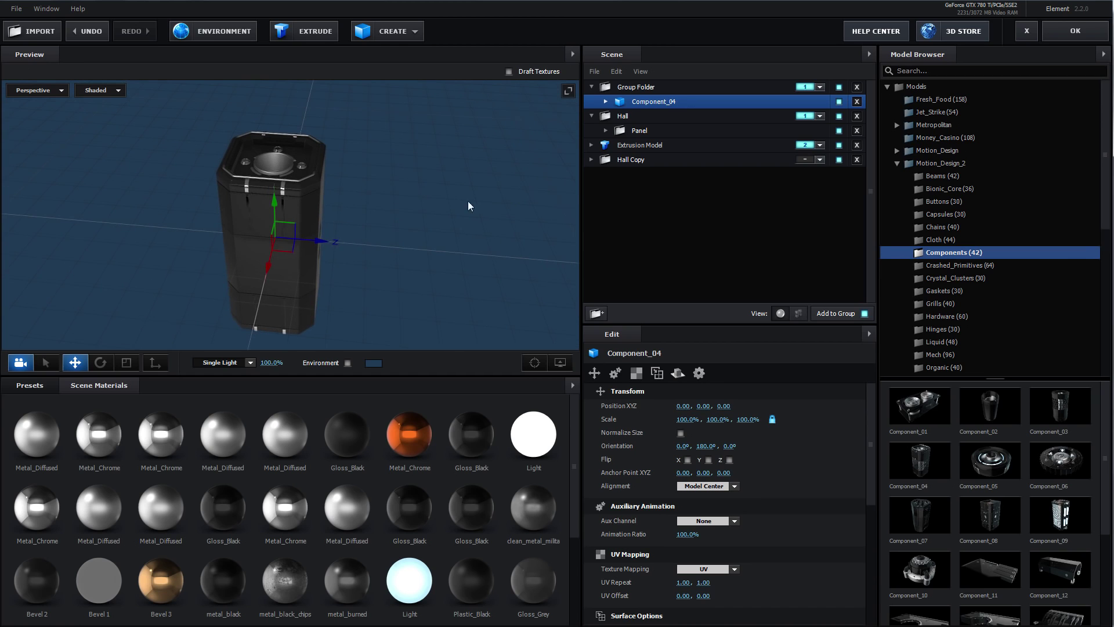
Enable Y symmetry on the folder containing Component_04 and raise the component to about 0.40 in Y.
{"action": "left_click", "coordinate": [627, 87]}
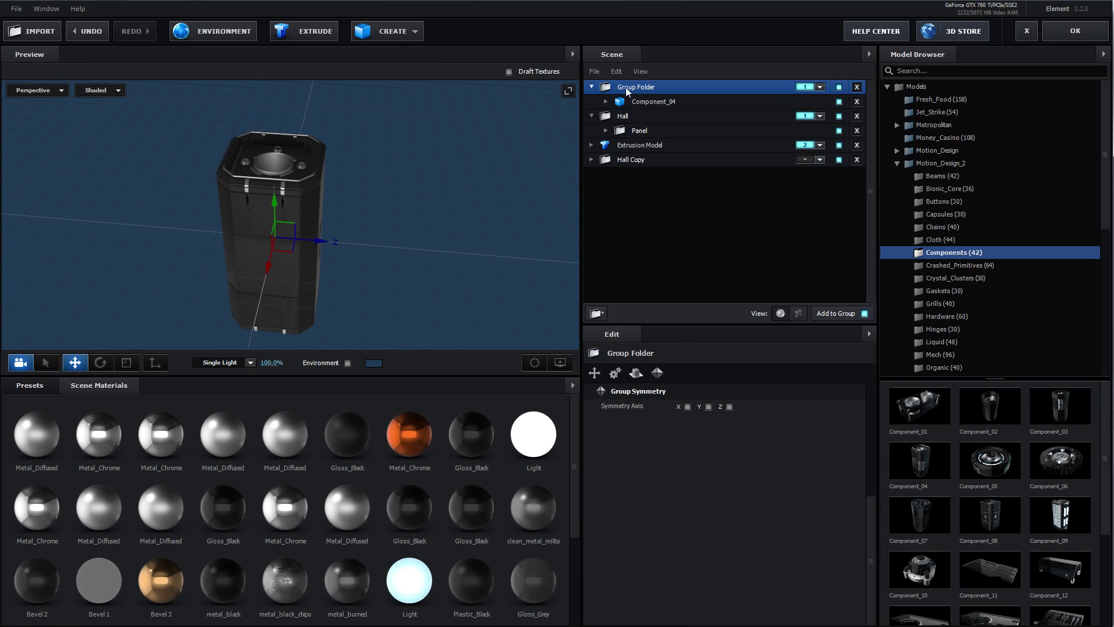
{"action": "left_click", "coordinate": [709, 407]}
{"action": "left_click_drag", "start_coordinate": [424, 256], "coordinate": [392, 260]}
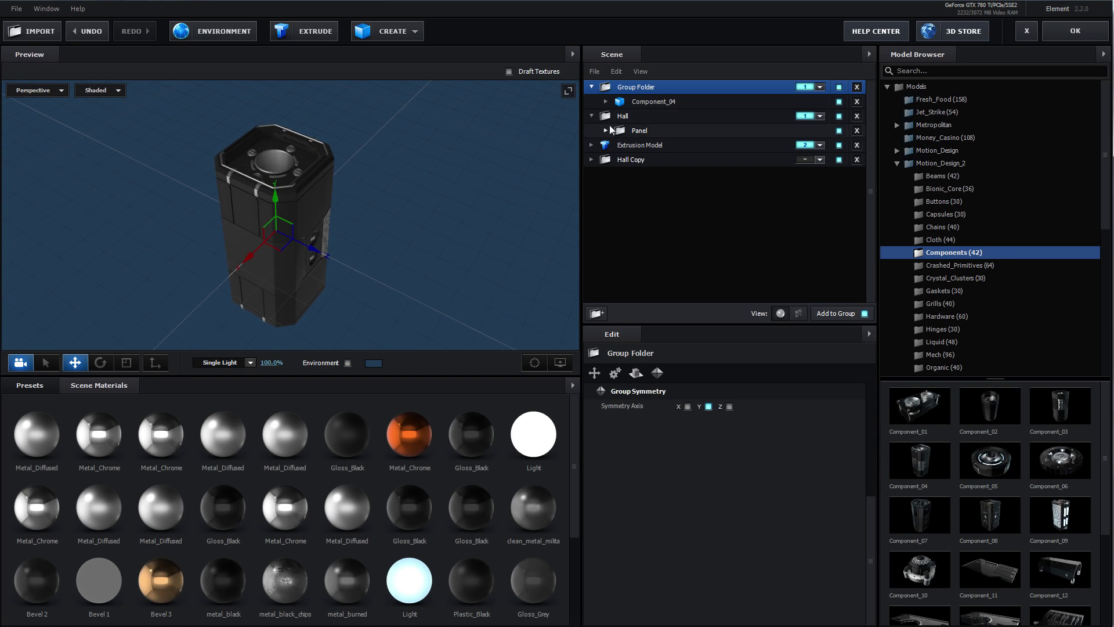
{"action": "left_click", "coordinate": [629, 103]}
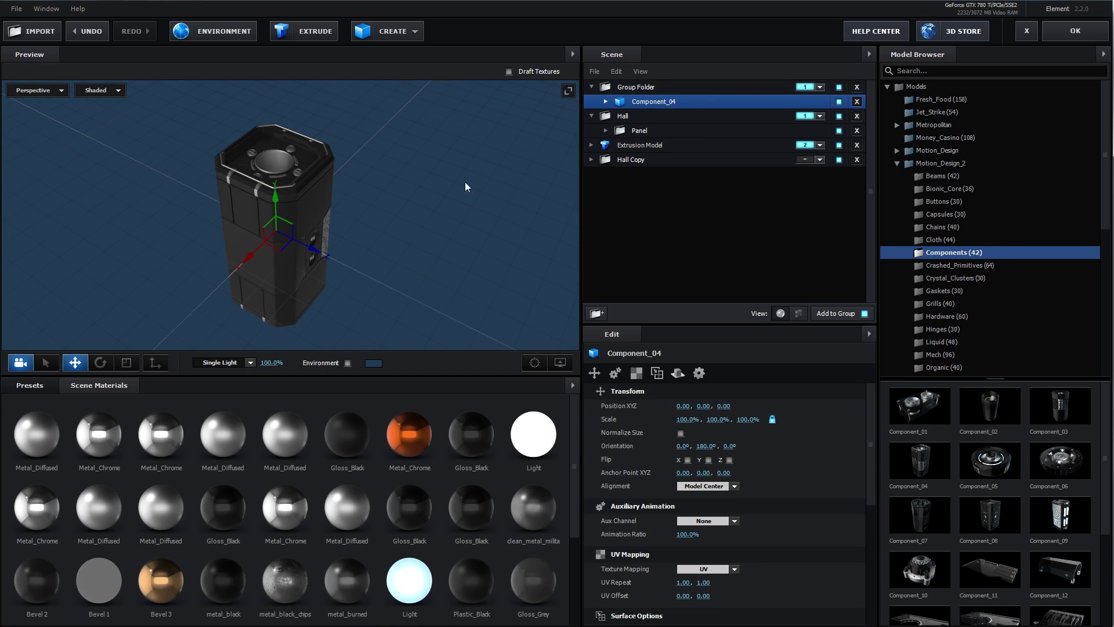
{"action": "left_click_drag", "start_coordinate": [276, 208], "coordinate": [275, 107]}
{"action": "left_click_drag", "start_coordinate": [328, 256], "coordinate": [378, 251]}
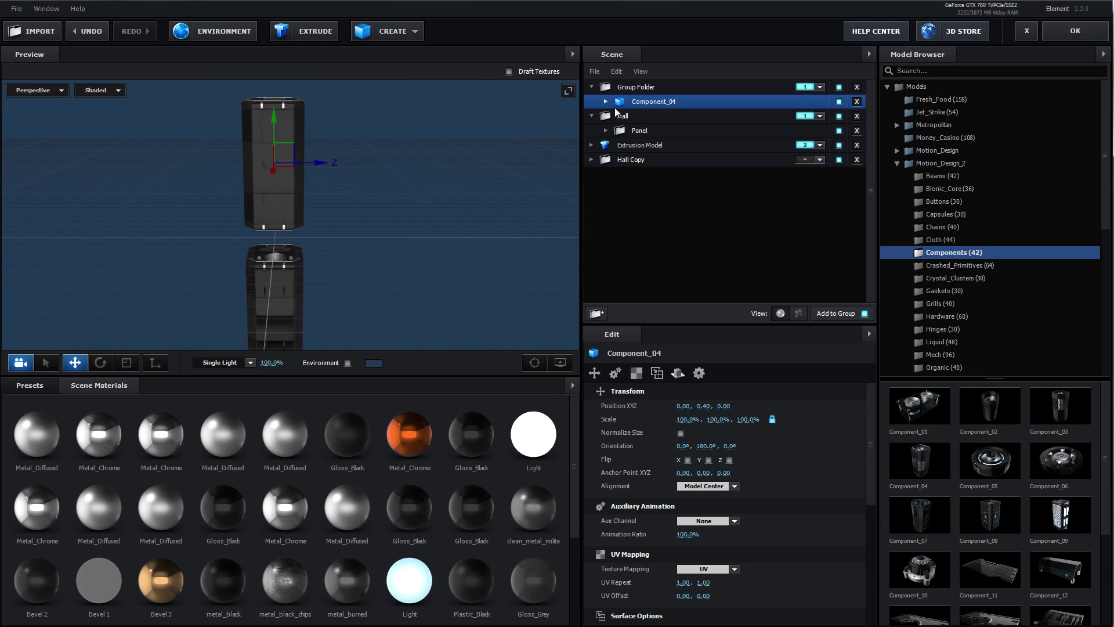
Enable X and Z symmetry on the component's folder and move Component_04 to about 0.24 in X and 0.25 in Z.
{"action": "left_click", "coordinate": [626, 88]}
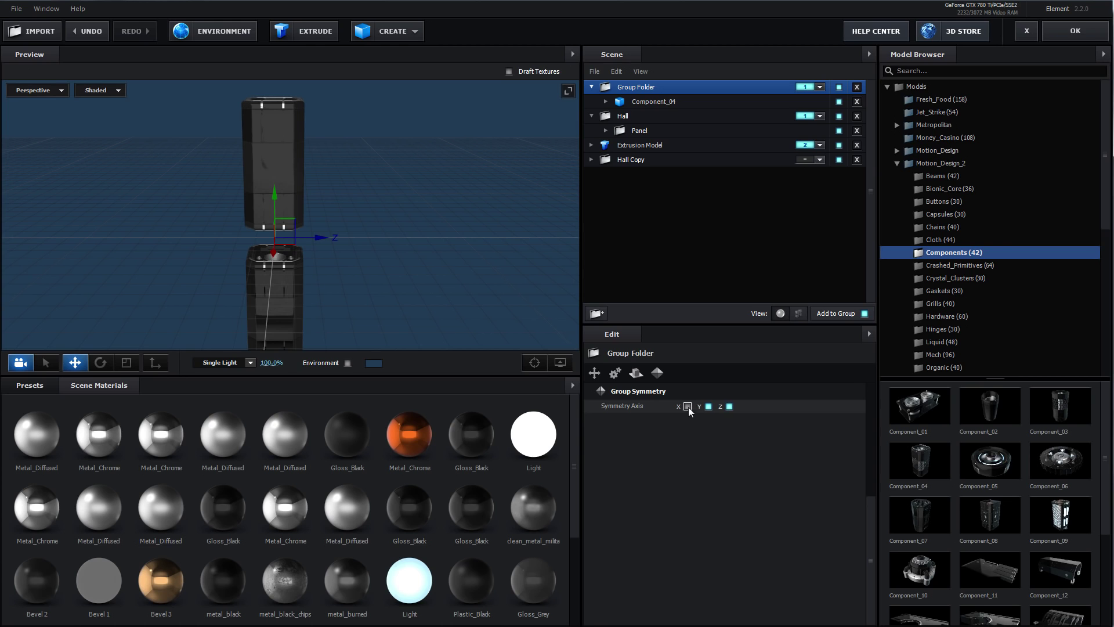
{"action": "left_click", "coordinate": [633, 104]}
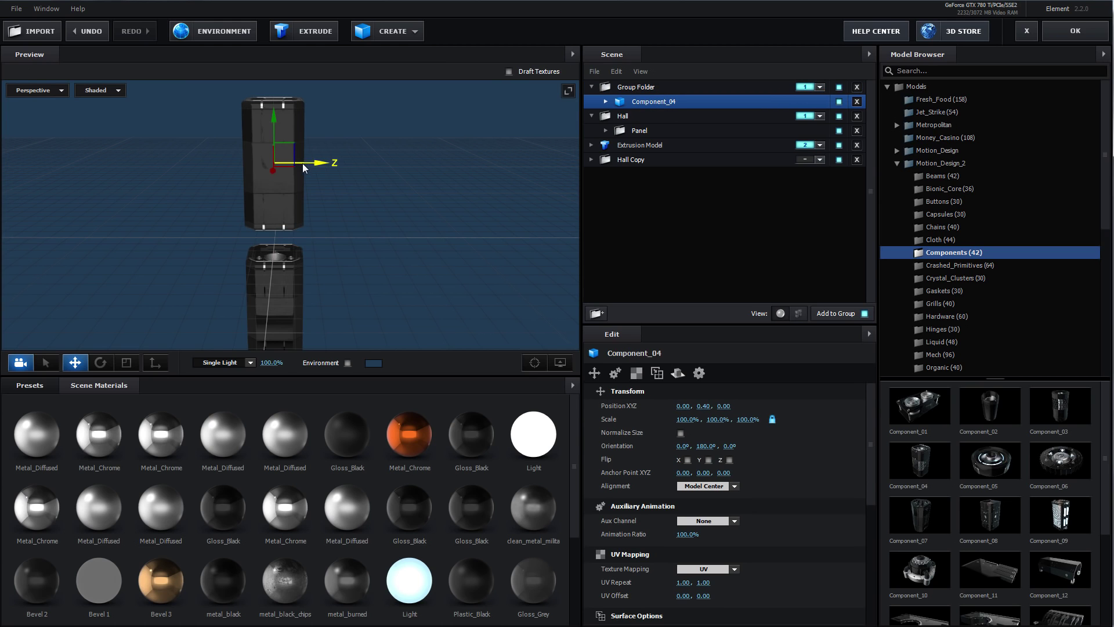
{"action": "left_click_drag", "start_coordinate": [303, 167], "coordinate": [352, 164]}
{"action": "left_click_drag", "start_coordinate": [412, 201], "coordinate": [349, 240]}
{"action": "left_click_drag", "start_coordinate": [280, 203], "coordinate": [263, 212]}
{"action": "left_click_drag", "start_coordinate": [360, 192], "coordinate": [325, 242]}
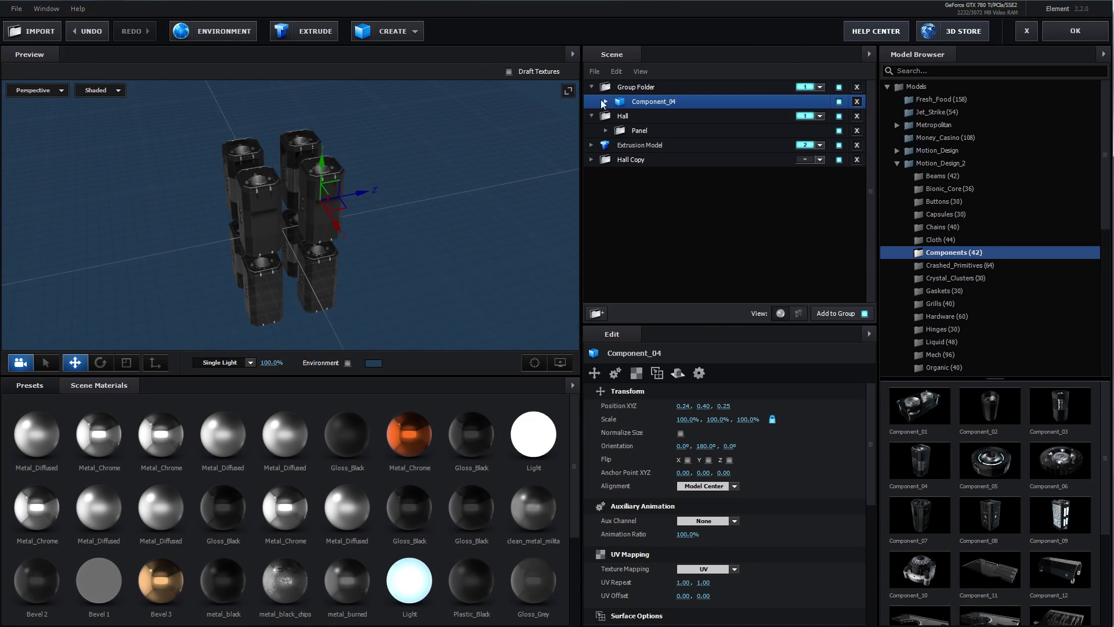
Nest the Component_04 folder inside a new group folder and enable X, Y and Z symmetry on the outer one.
{"action": "left_click", "coordinate": [616, 90]}
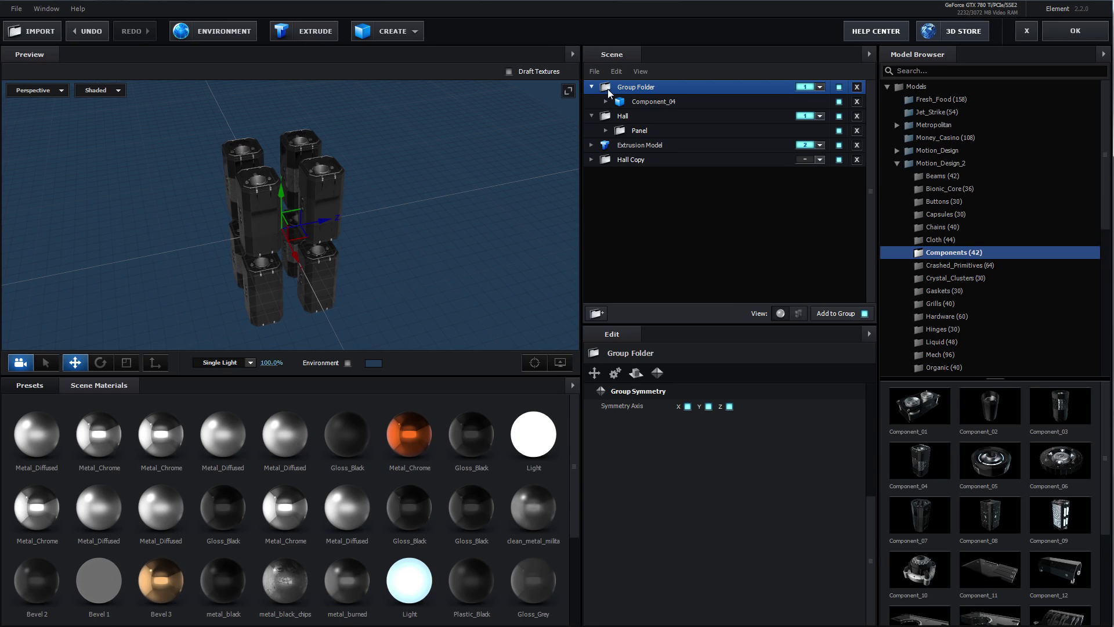
{"action": "left_click", "coordinate": [598, 314]}
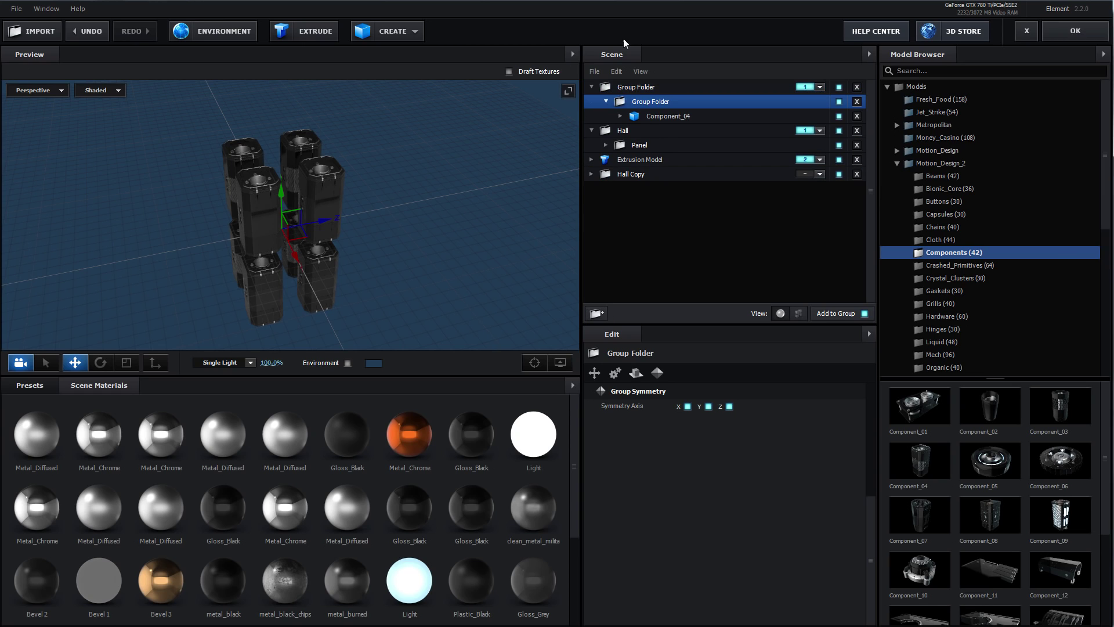
{"action": "left_click", "coordinate": [609, 88]}
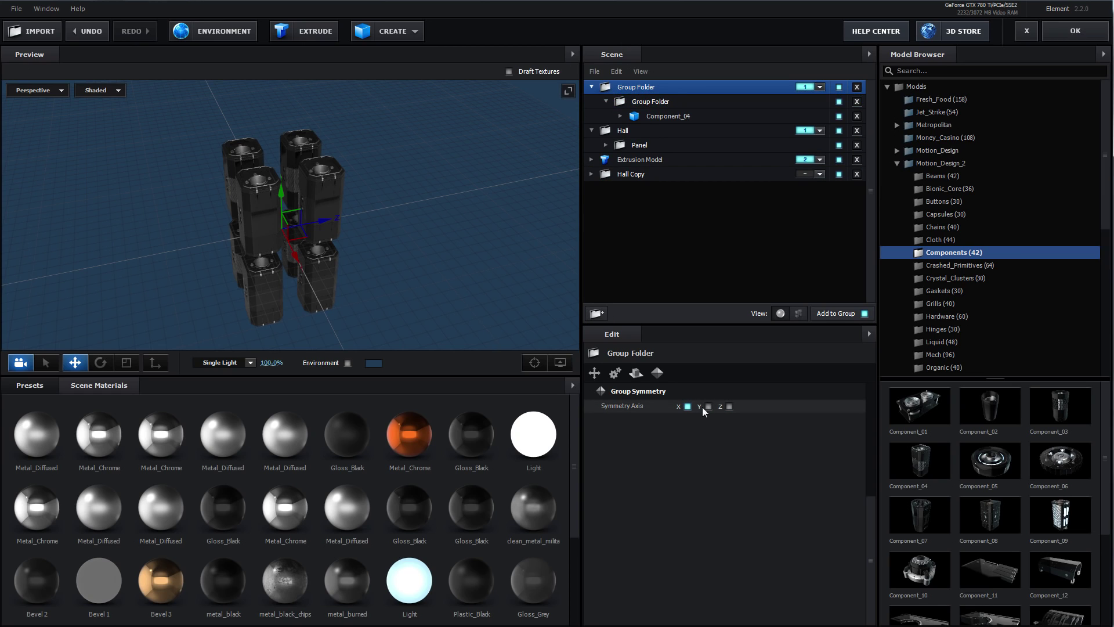
{"action": "left_click", "coordinate": [729, 406]}
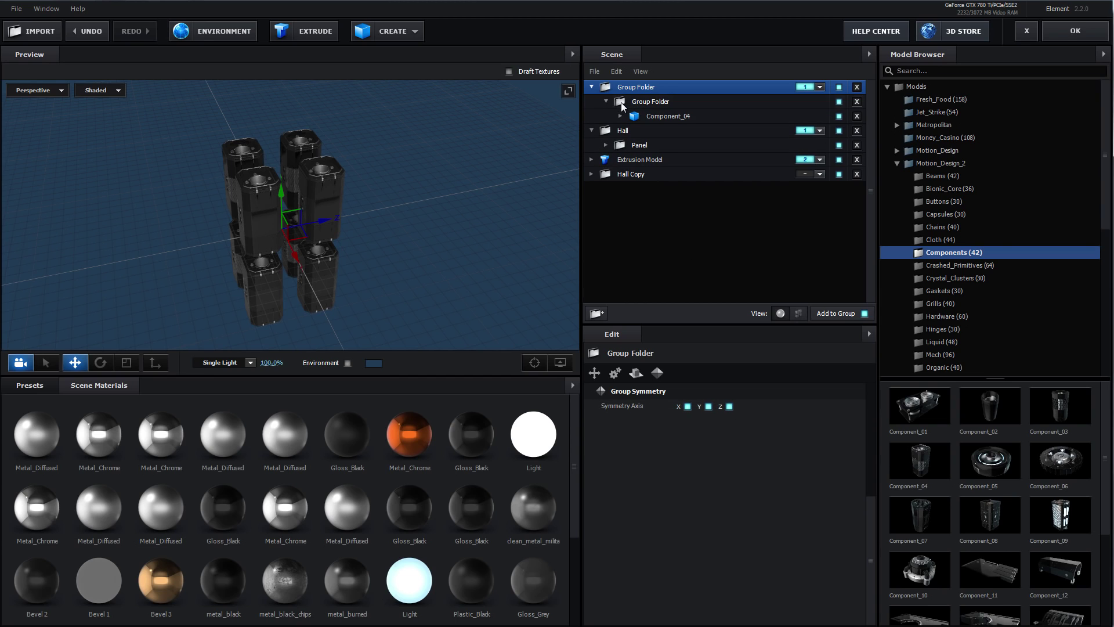
Move the inner group folder diagonally away from the centre so its mirrored copies form a larger block.
{"action": "left_click", "coordinate": [621, 102]}
{"action": "left_click", "coordinate": [606, 102]}
{"action": "left_click_drag", "start_coordinate": [323, 223], "coordinate": [287, 190]}
{"action": "scroll", "coordinate": [263, 202], "scroll_direction": "down", "scroll_amount": 5}
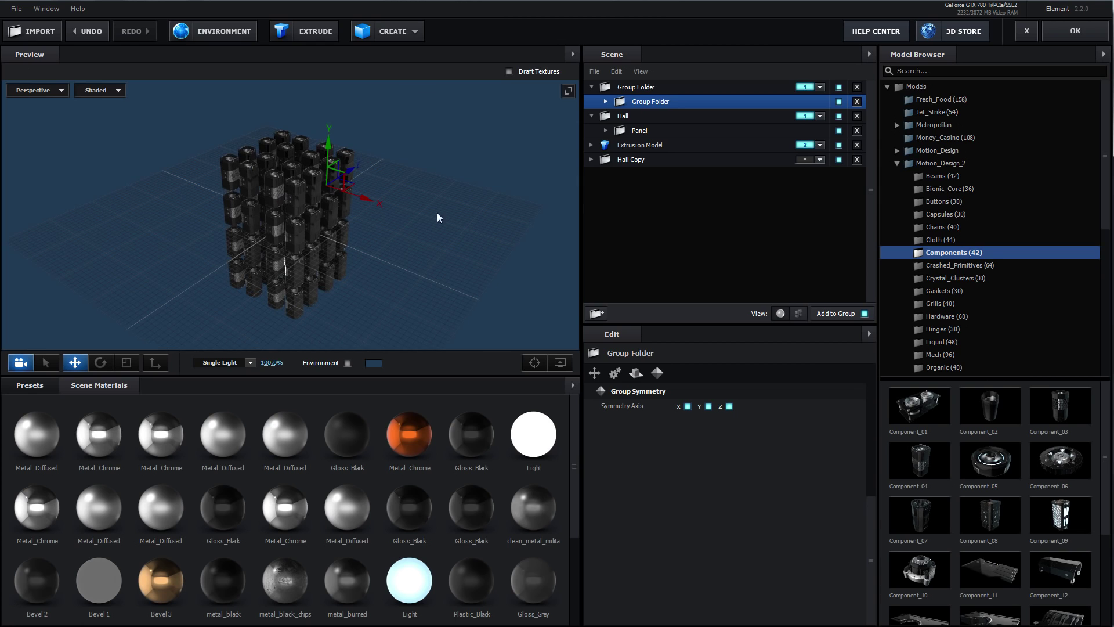
Expand Component_04's material list and apply the orange Metal_Chrome material to the component's body.
{"action": "left_click", "coordinate": [607, 102]}
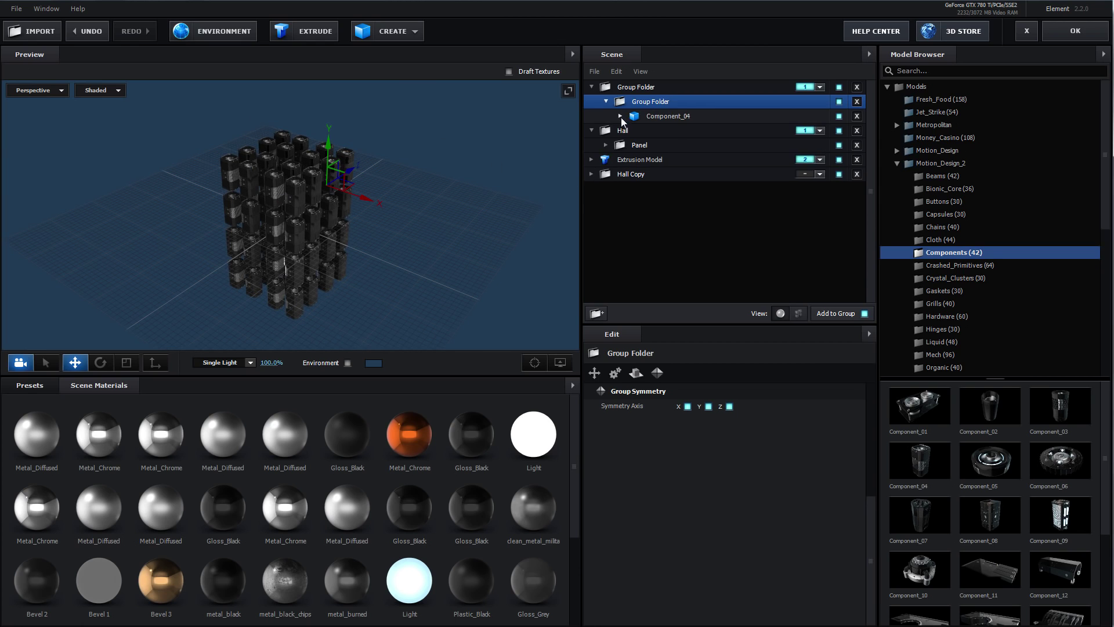
{"action": "left_click", "coordinate": [621, 116]}
{"action": "left_click_drag", "start_coordinate": [403, 423], "coordinate": [301, 257]}
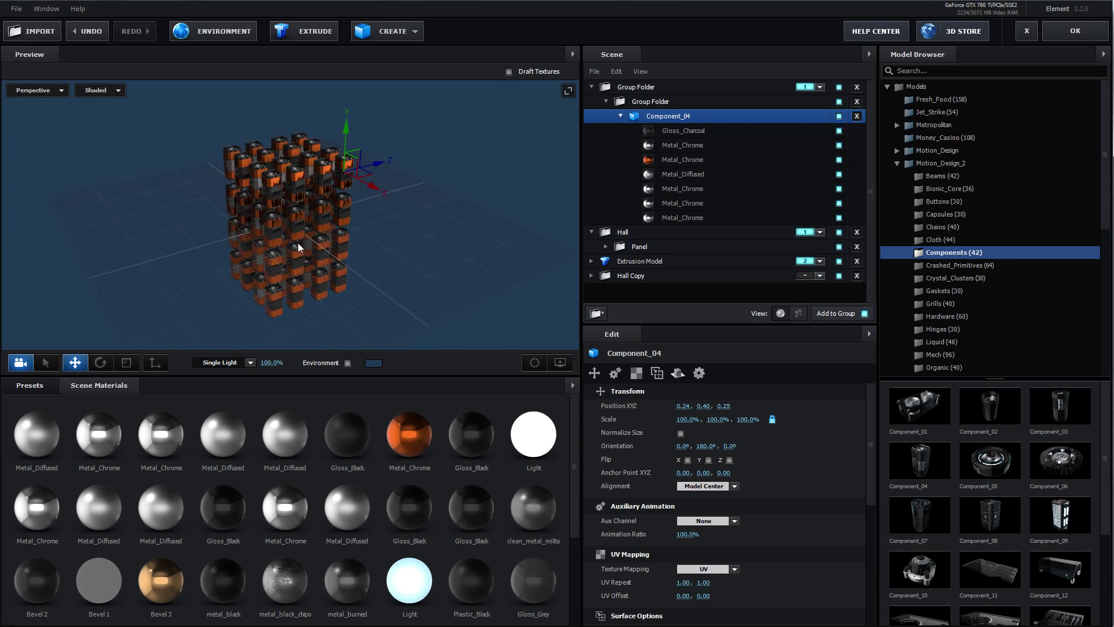
Delete the outer group folder of nested Component_04 copies and leave the scene setup without saving.
{"action": "scroll", "coordinate": [296, 178], "scroll_direction": "up", "scroll_amount": 5}
{"action": "left_click_drag", "start_coordinate": [296, 177], "coordinate": [372, 189]}
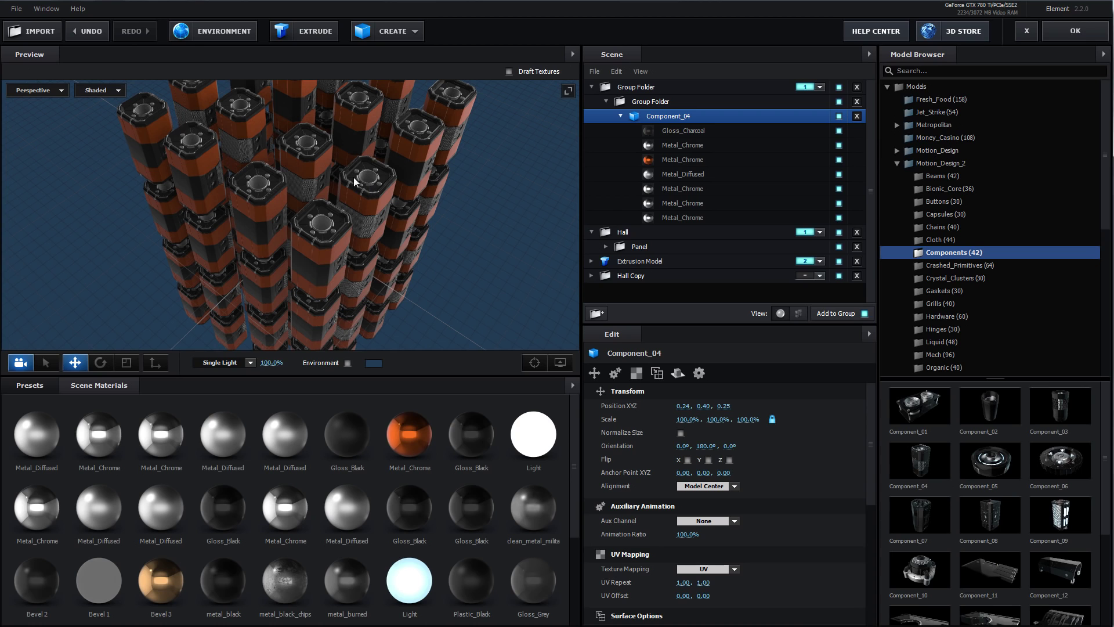
{"action": "left_click", "coordinate": [856, 87]}
{"action": "left_click_drag", "start_coordinate": [440, 242], "coordinate": [455, 198]}
{"action": "left_click", "coordinate": [1016, 35]}
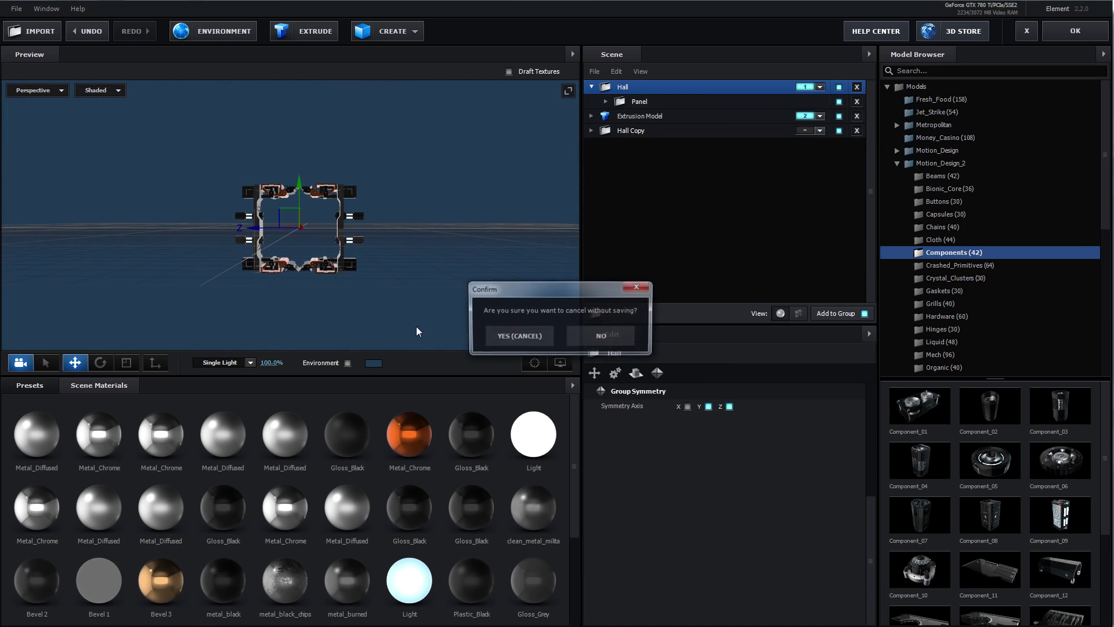
{"action": "left_click", "coordinate": [507, 336]}
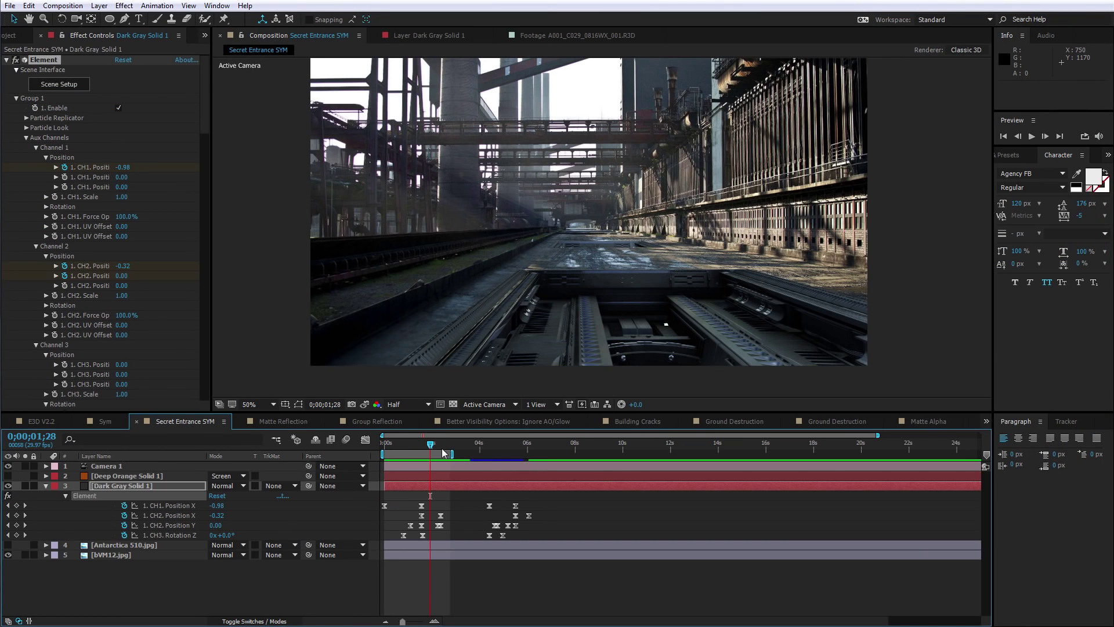
Preview the secret entrance animation, and open its 3D scene setup to examine the No Matte Shadow folder's model.
{"action": "key", "text": "space"}
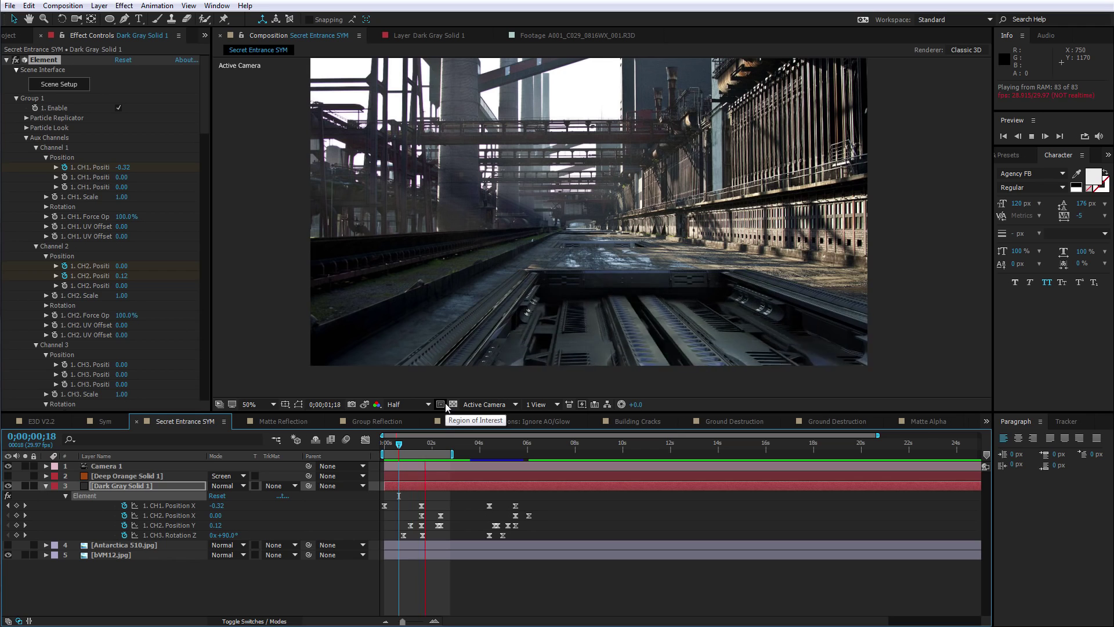
{"action": "mouse_move", "coordinate": [403, 444]}
{"action": "left_mouse_down"}
{"action": "mouse_move", "coordinate": [430, 450]}
{"action": "mouse_move", "coordinate": [396, 447]}
{"action": "left_mouse_up"}
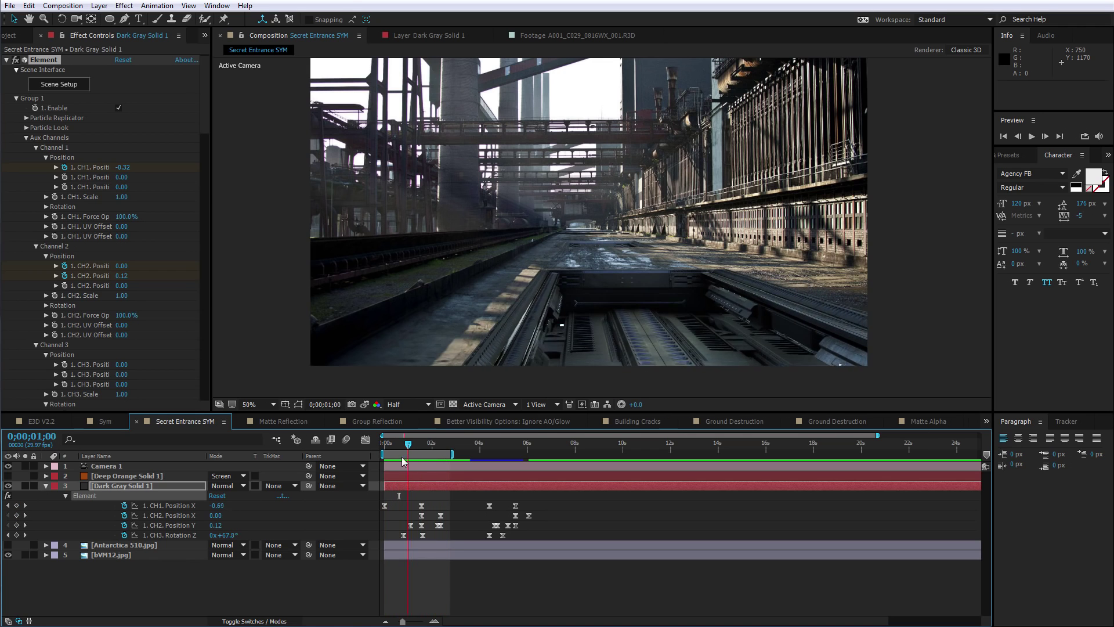
{"action": "left_click", "coordinate": [67, 87]}
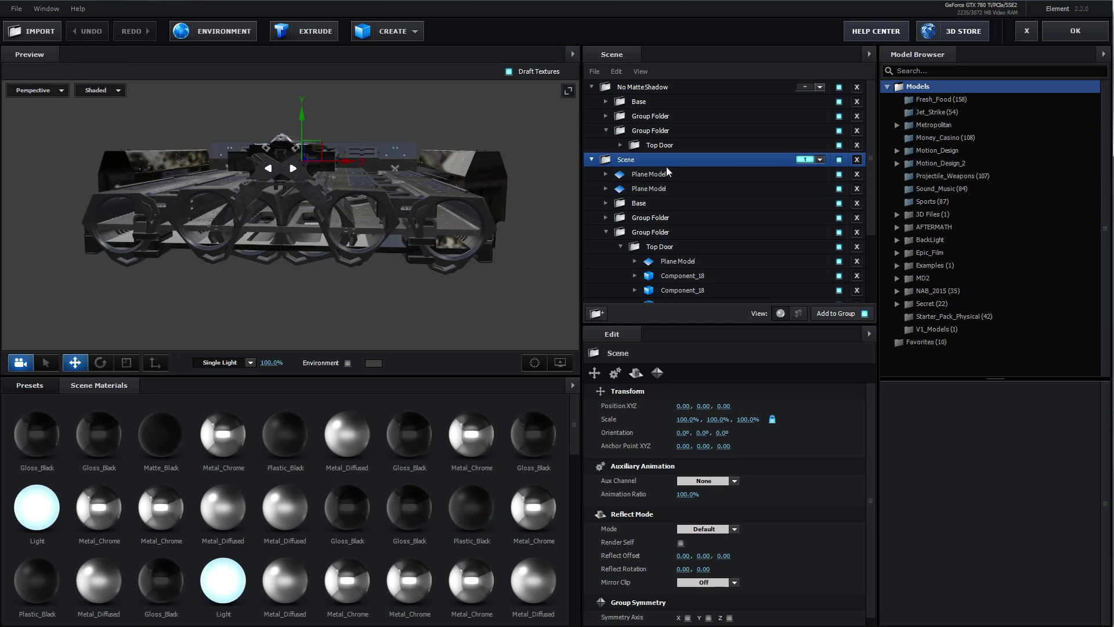
{"action": "left_click", "coordinate": [644, 87]}
{"action": "left_click_drag", "start_coordinate": [449, 174], "coordinate": [410, 244]}
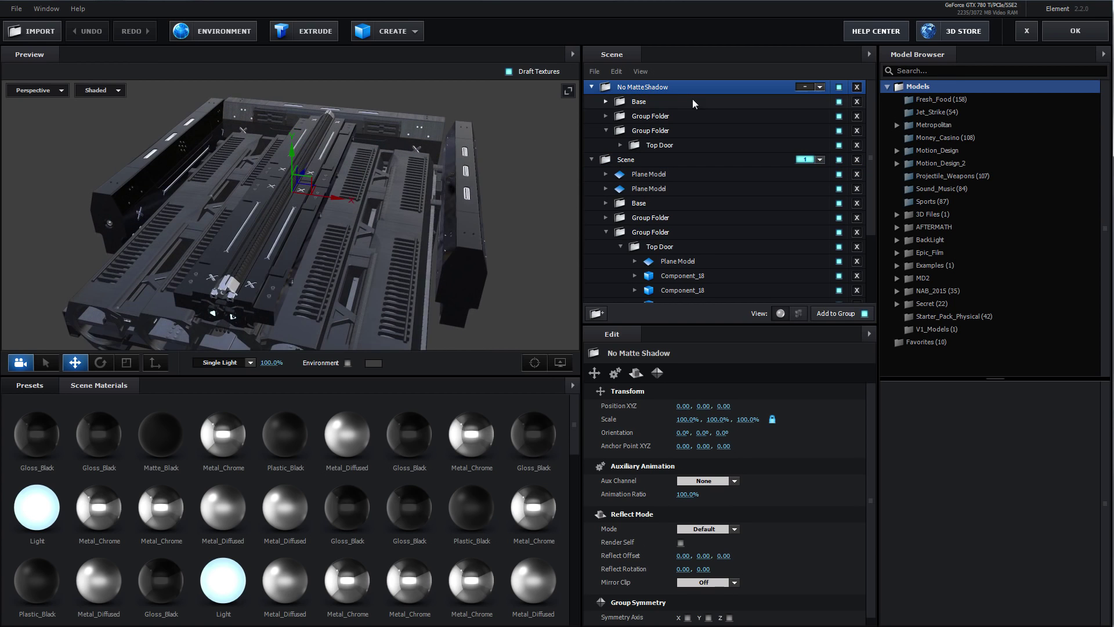
{"action": "left_click_drag", "start_coordinate": [431, 173], "coordinate": [468, 165]}
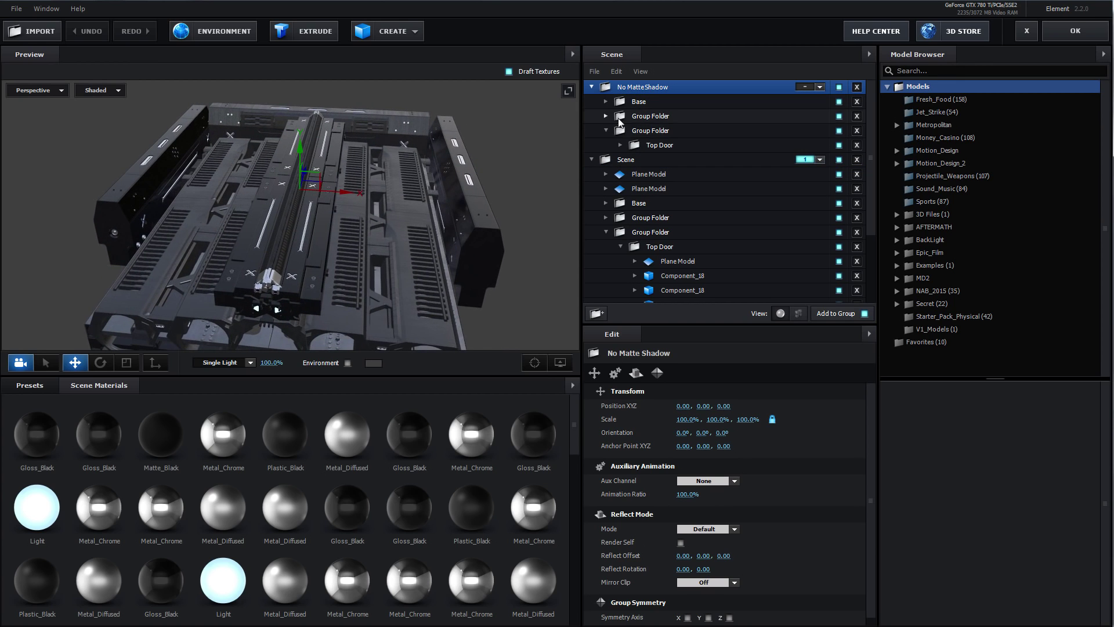
Hide and show the two door group folders inside No Matte Shadow to examine which parts each one holds.
{"action": "left_click", "coordinate": [839, 116]}
{"action": "left_click", "coordinate": [838, 130]}
{"action": "scroll", "coordinate": [296, 261], "scroll_direction": "up", "scroll_amount": 5}
{"action": "left_click_drag", "start_coordinate": [296, 261], "coordinate": [425, 255]}
{"action": "left_click_drag", "start_coordinate": [410, 250], "coordinate": [394, 233]}
{"action": "left_click", "coordinate": [840, 116]}
{"action": "left_click", "coordinate": [759, 135]}
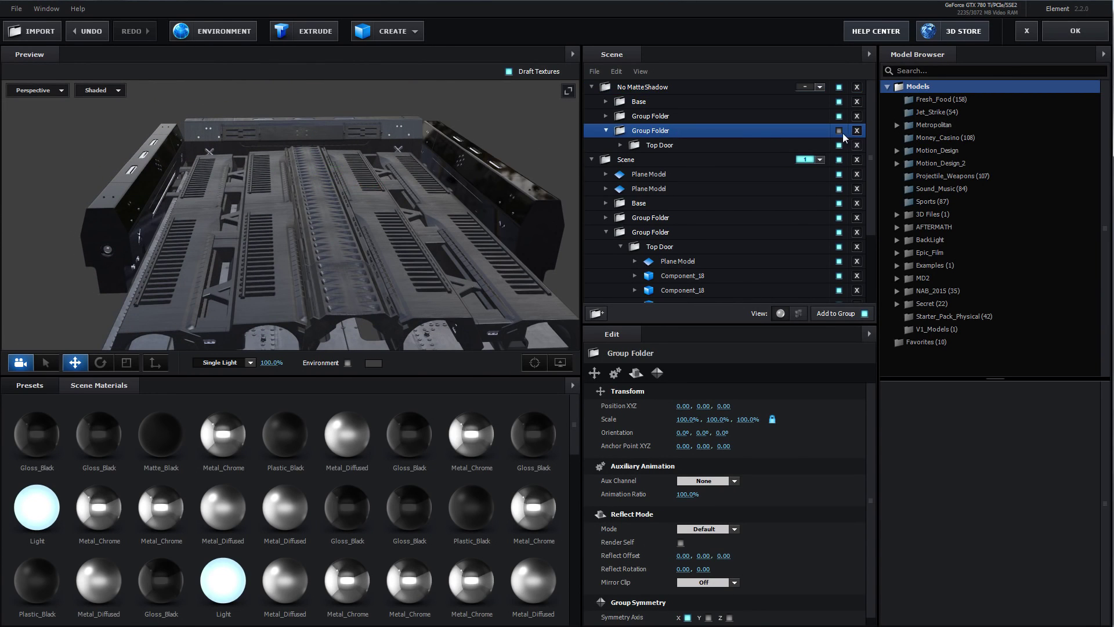
{"action": "left_click", "coordinate": [840, 131]}
{"action": "left_click_drag", "start_coordinate": [483, 198], "coordinate": [444, 196]}
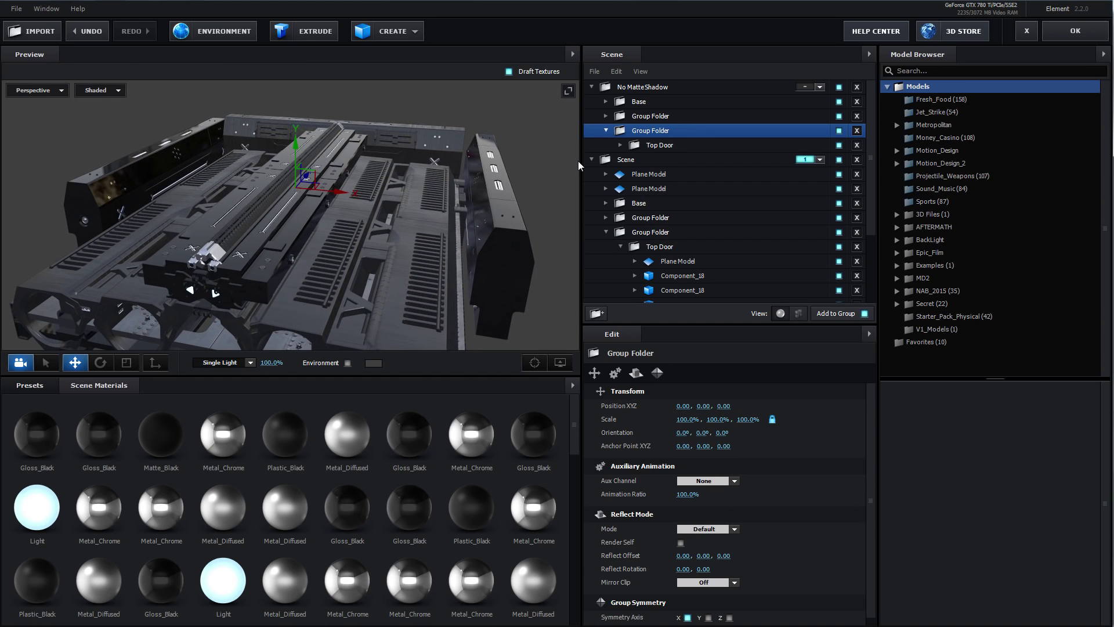
Check the last No Matte Shadow group's symmetry, and slide its Top Door folder outward along X and back to the centre.
{"action": "left_click", "coordinate": [657, 373]}
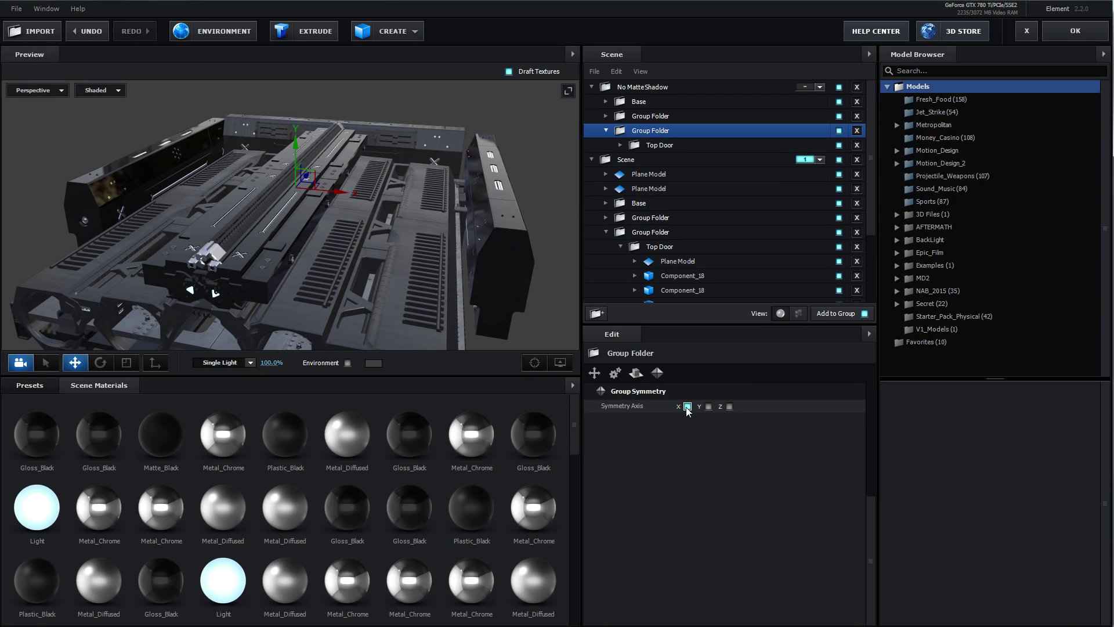
{"action": "left_click", "coordinate": [637, 146]}
{"action": "left_click_drag", "start_coordinate": [353, 197], "coordinate": [281, 198]}
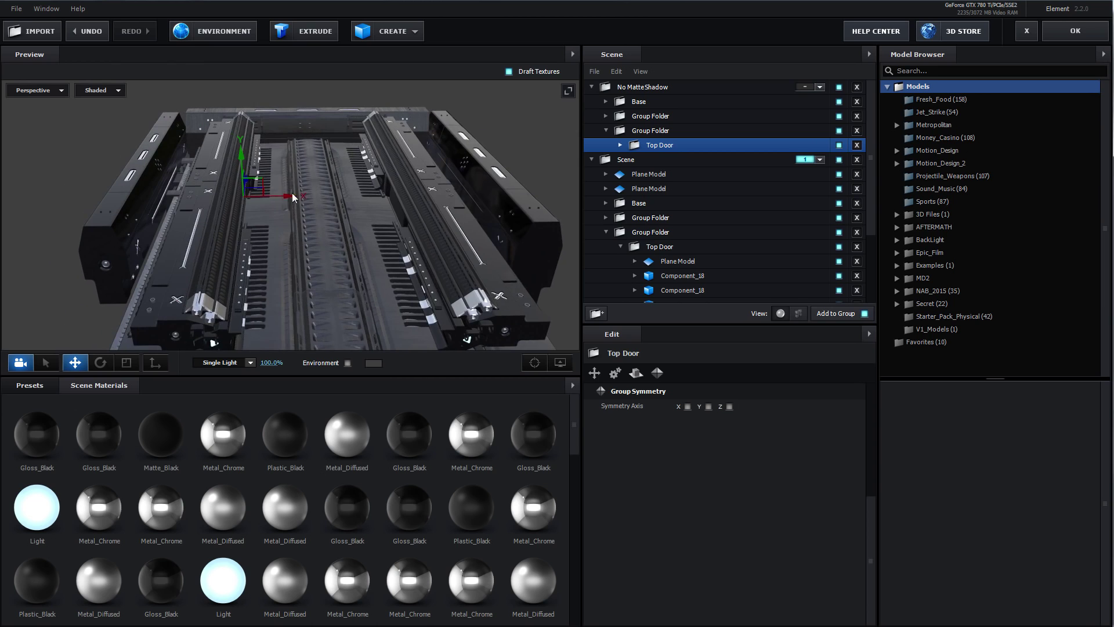
{"action": "left_click_drag", "start_coordinate": [293, 197], "coordinate": [368, 195]}
{"action": "left_click_drag", "start_coordinate": [371, 238], "coordinate": [346, 270]}
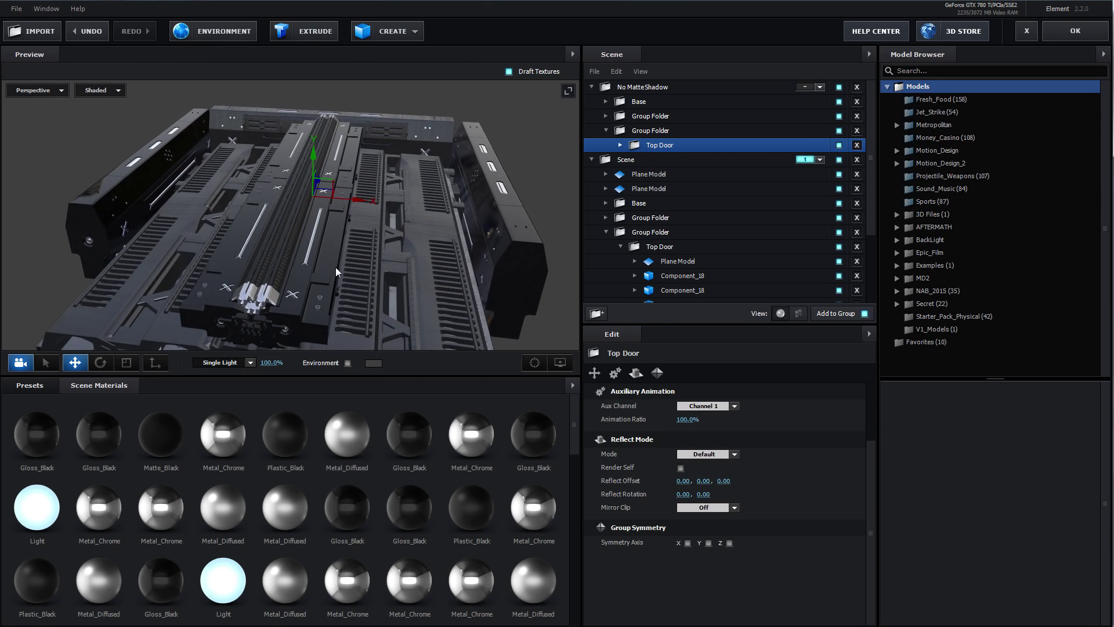
Inspect the parent group folder's symmetry settings and pick Channel 1 as Top Door's auxiliary animation channel.
{"action": "left_click", "coordinate": [633, 131]}
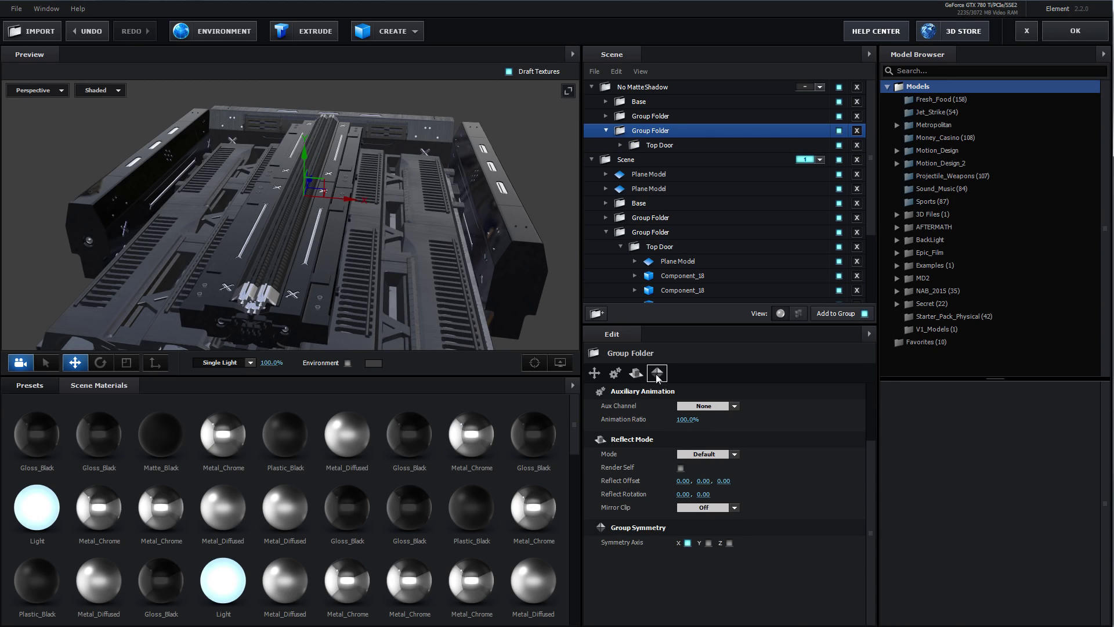
{"action": "left_click", "coordinate": [635, 146]}
{"action": "left_click_drag", "start_coordinate": [435, 191], "coordinate": [396, 166]}
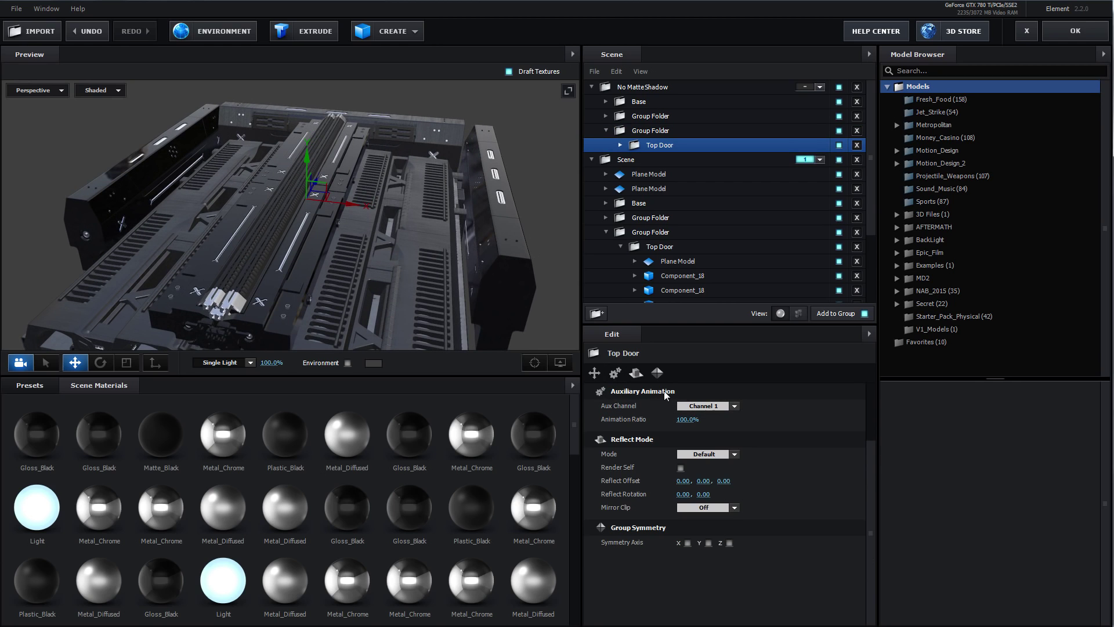
{"action": "left_click", "coordinate": [716, 406]}
{"action": "left_click", "coordinate": [713, 423]}
{"action": "left_click_drag", "start_coordinate": [341, 250], "coordinate": [328, 242]}
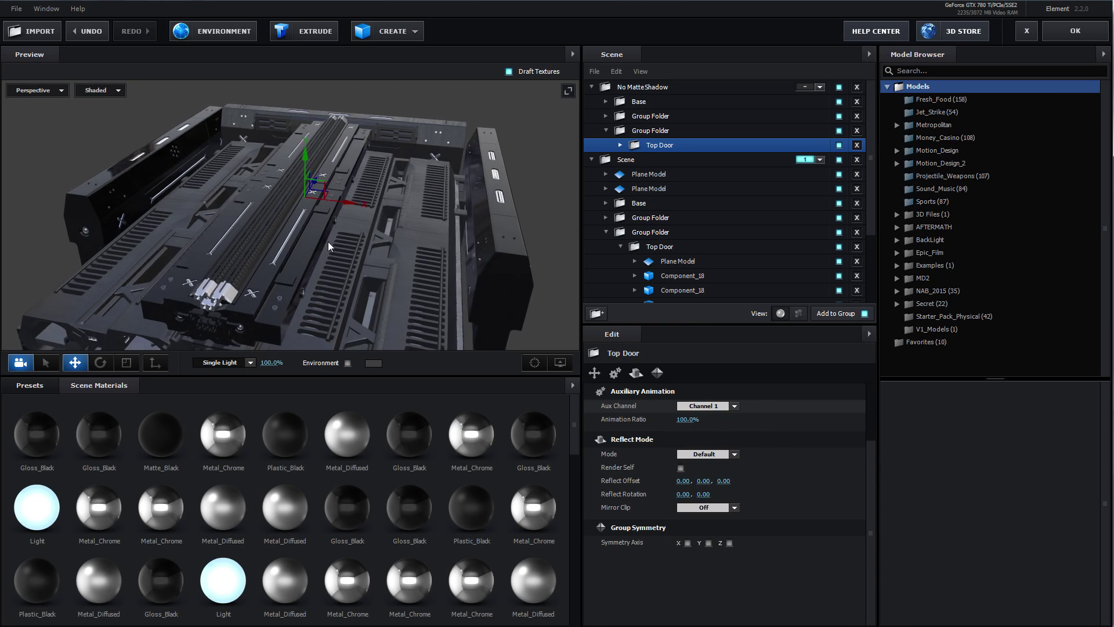
Inspect the auxiliary channel of the 2nd Door folder inside No Matte Shadow and accept the scene setup.
{"action": "left_click", "coordinate": [606, 131]}
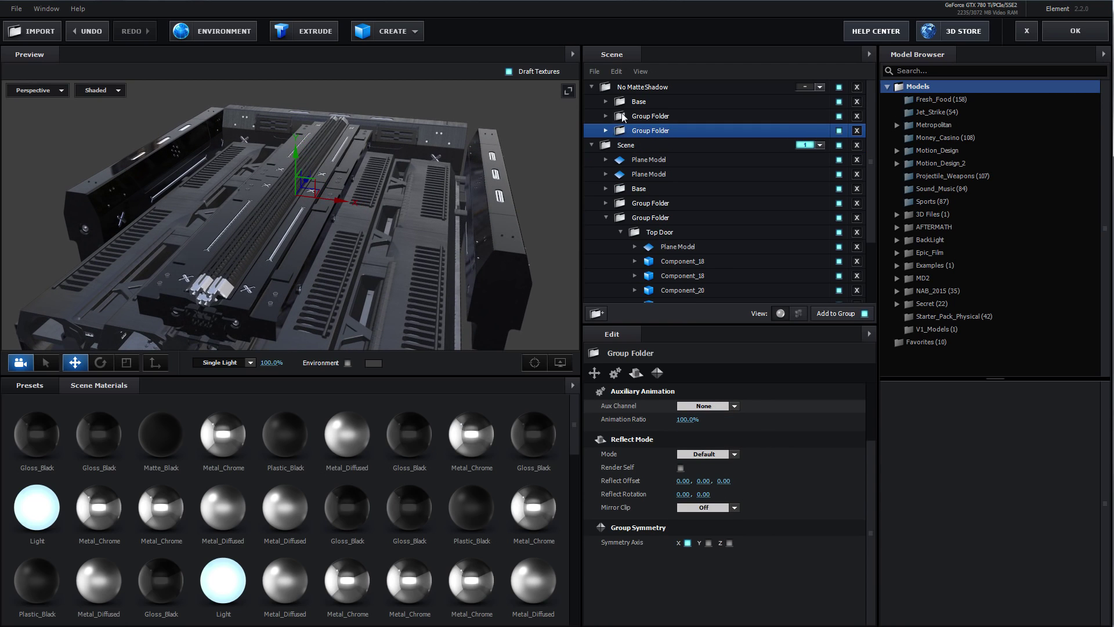
{"action": "left_click", "coordinate": [622, 115]}
{"action": "left_click", "coordinate": [607, 116]}
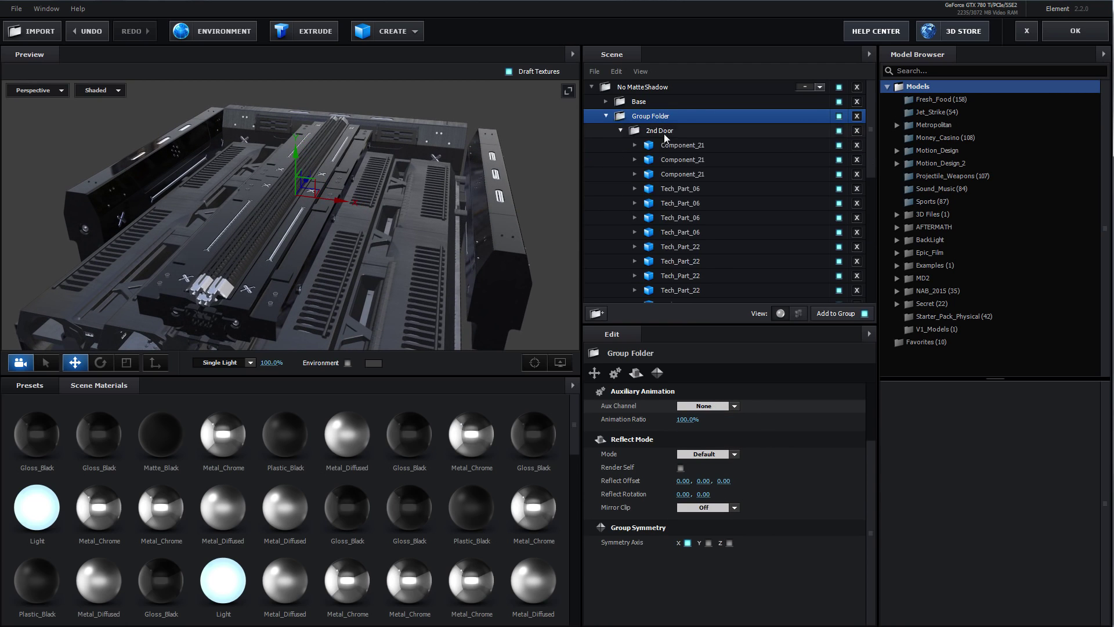
{"action": "left_click", "coordinate": [663, 131]}
{"action": "left_click", "coordinate": [620, 131]}
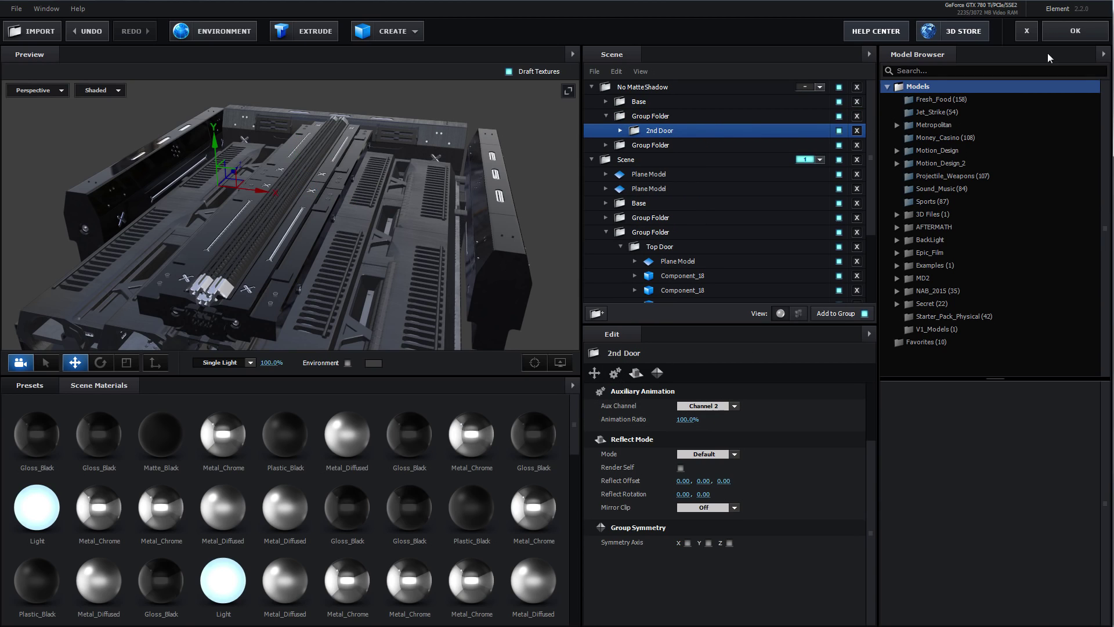
{"action": "left_click", "coordinate": [1052, 34]}
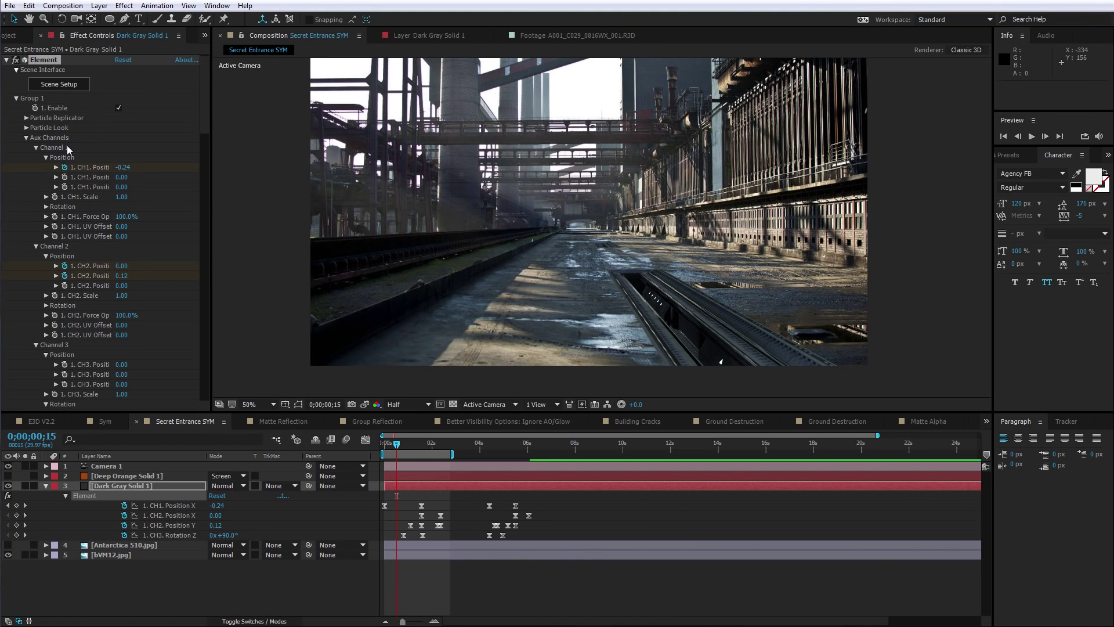
Try Channel 1's X position at -0.84, undo it and move the playhead to 0;00;00;28.
{"action": "key", "text": "space"}
{"action": "mouse_move", "coordinate": [125, 170]}
{"action": "left_mouse_down"}
{"action": "mouse_move", "coordinate": [153, 167]}
{"action": "mouse_move", "coordinate": [124, 177]}
{"action": "left_mouse_up"}
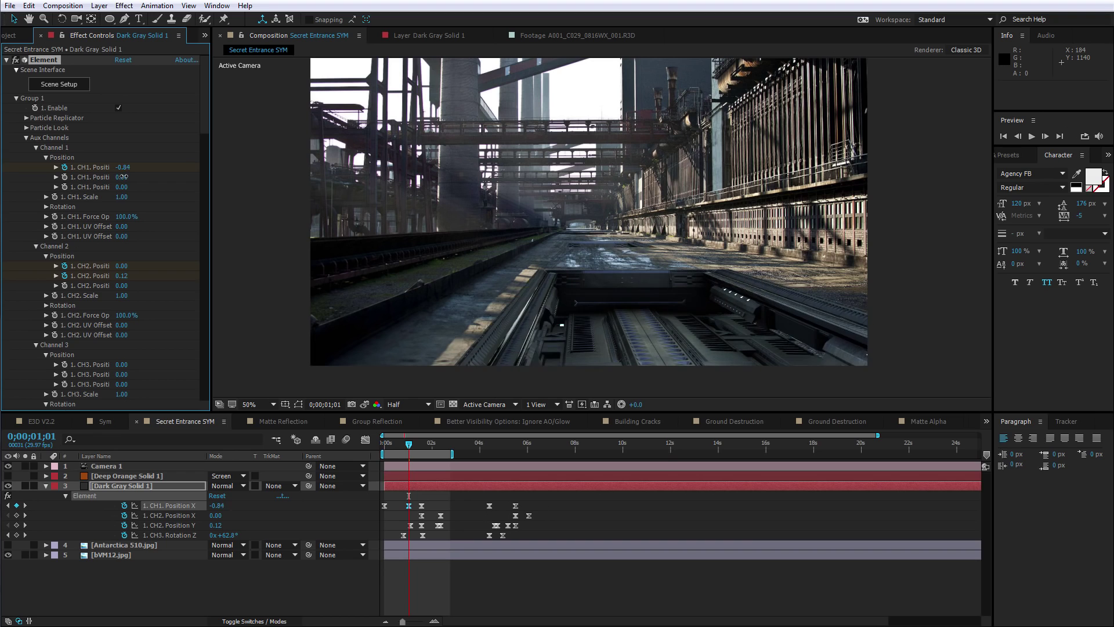
{"action": "key", "text": "ctrl+z"}
{"action": "mouse_move", "coordinate": [410, 449]}
{"action": "left_mouse_down"}
{"action": "mouse_move", "coordinate": [442, 455]}
{"action": "mouse_move", "coordinate": [406, 448]}
{"action": "left_mouse_up"}
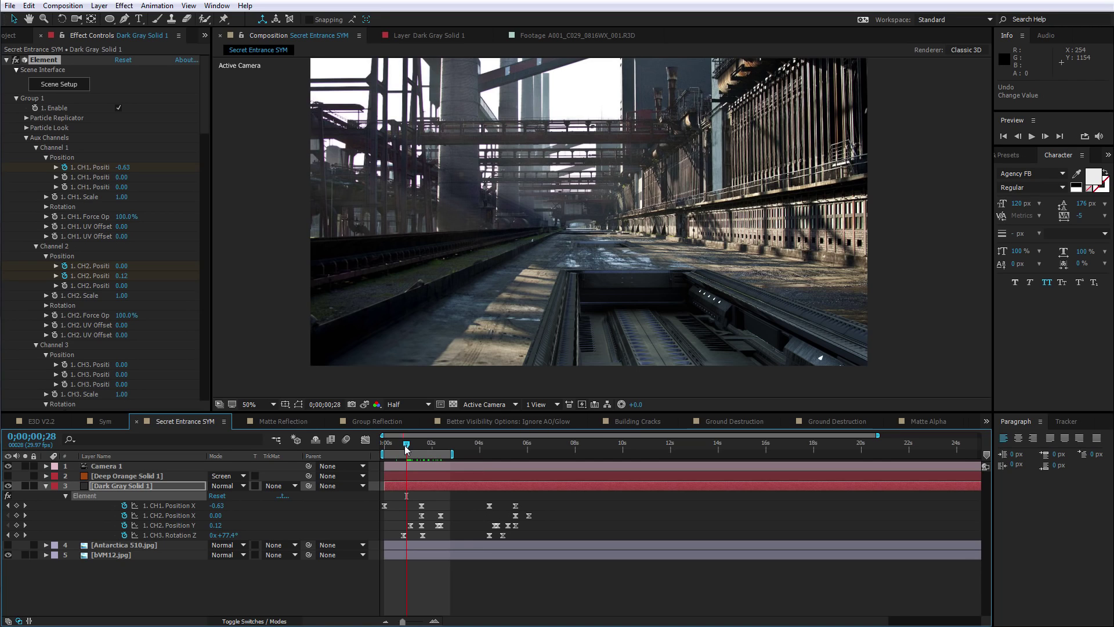
Reopen the scene setup and duplicate the group folder that contains Top Door in the Scene folder.
{"action": "left_click", "coordinate": [78, 91]}
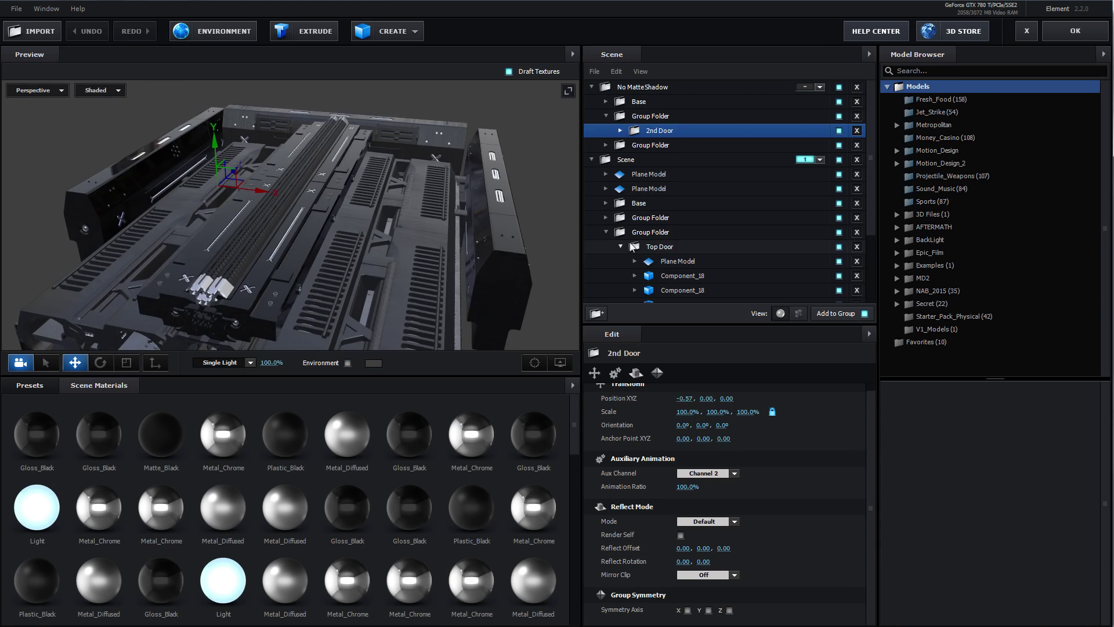
{"action": "double_click", "coordinate": [633, 247]}
{"action": "left_click", "coordinate": [607, 232]}
{"action": "left_click", "coordinate": [619, 234]}
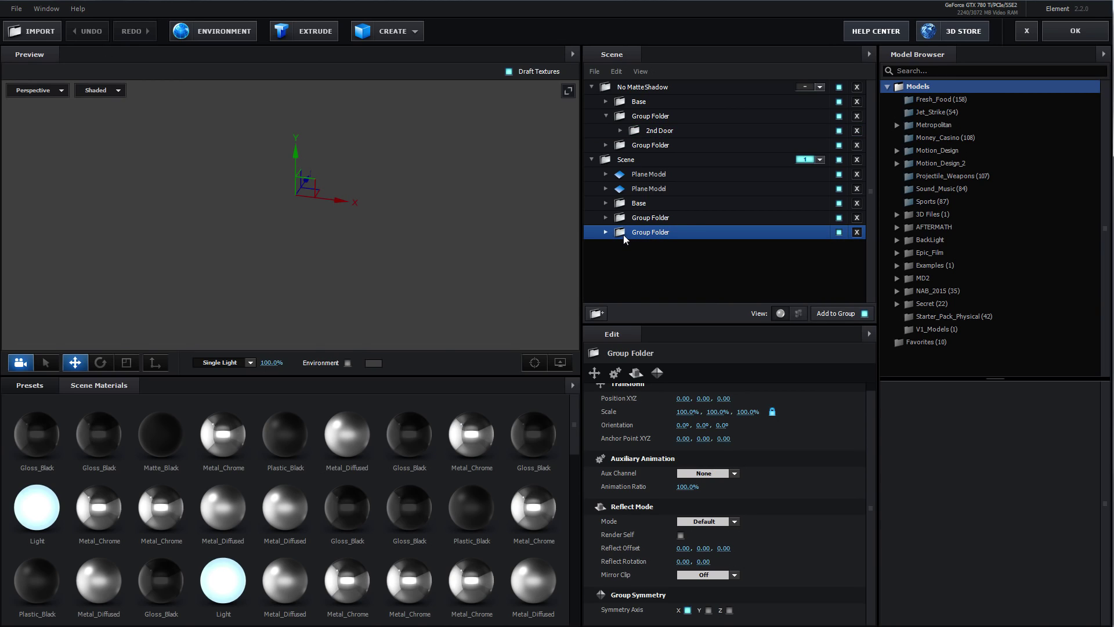
{"action": "key", "text": "ctrl+d"}
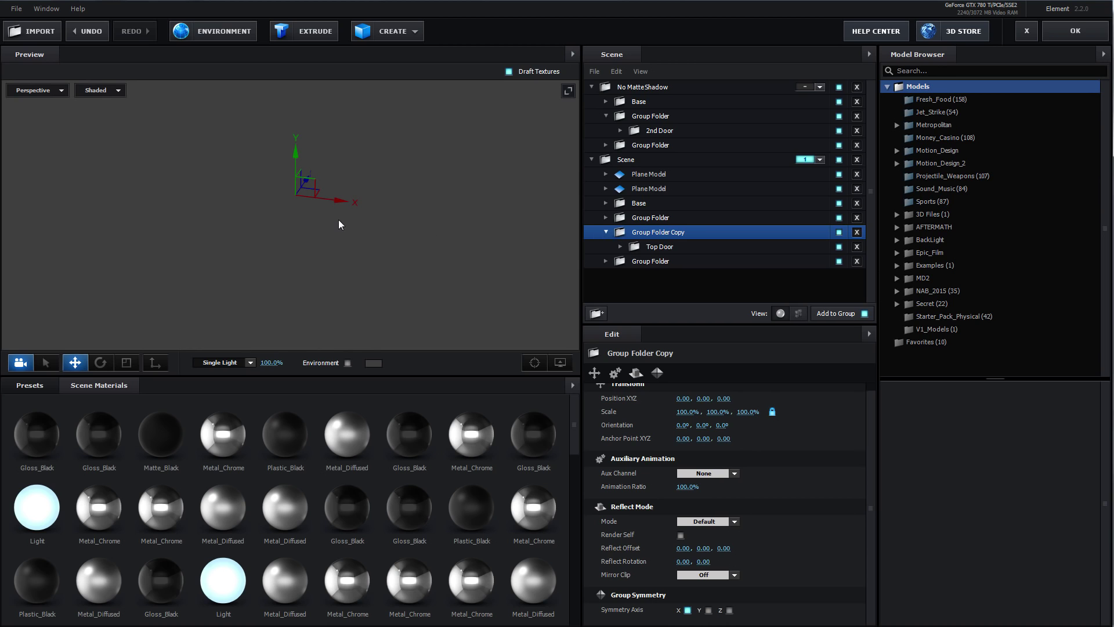
Rotate the duplicated door group folder and accept the scene setup.
{"action": "left_click_drag", "start_coordinate": [388, 262], "coordinate": [325, 248]}
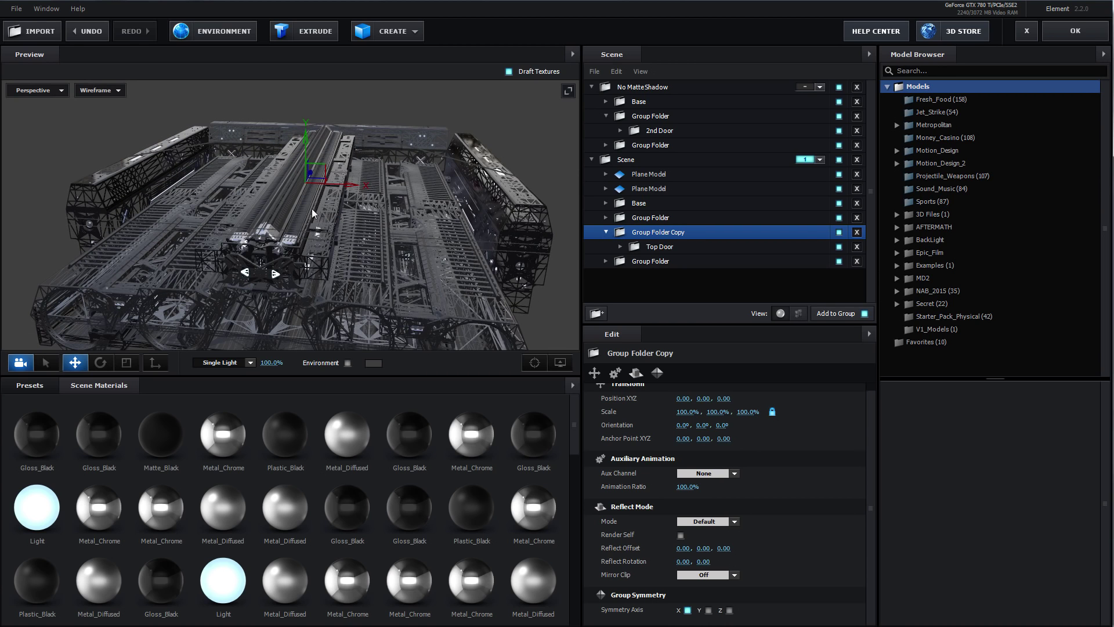
{"action": "key", "text": "e"}
{"action": "mouse_move", "coordinate": [332, 202]}
{"action": "left_mouse_down"}
{"action": "mouse_move", "coordinate": [441, 187]}
{"action": "mouse_move", "coordinate": [405, 245]}
{"action": "mouse_move", "coordinate": [333, 222]}
{"action": "left_mouse_up"}
{"action": "left_click", "coordinate": [1047, 28]}
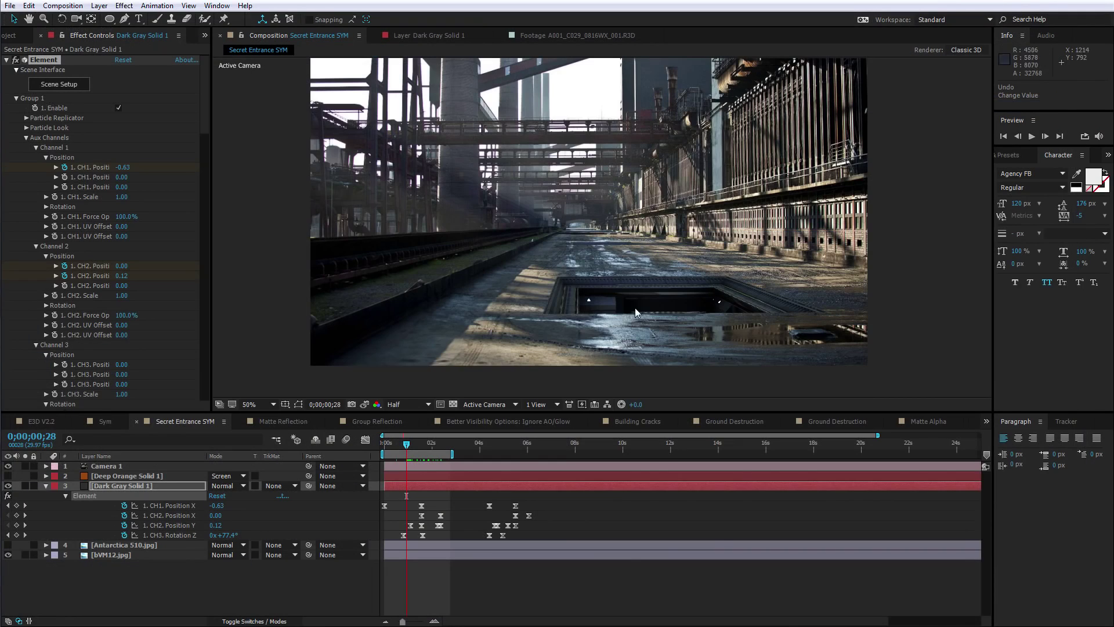
Preview the modified doors, try Channel 1's X position at -0.55 and undo the change.
{"action": "key", "text": "space"}
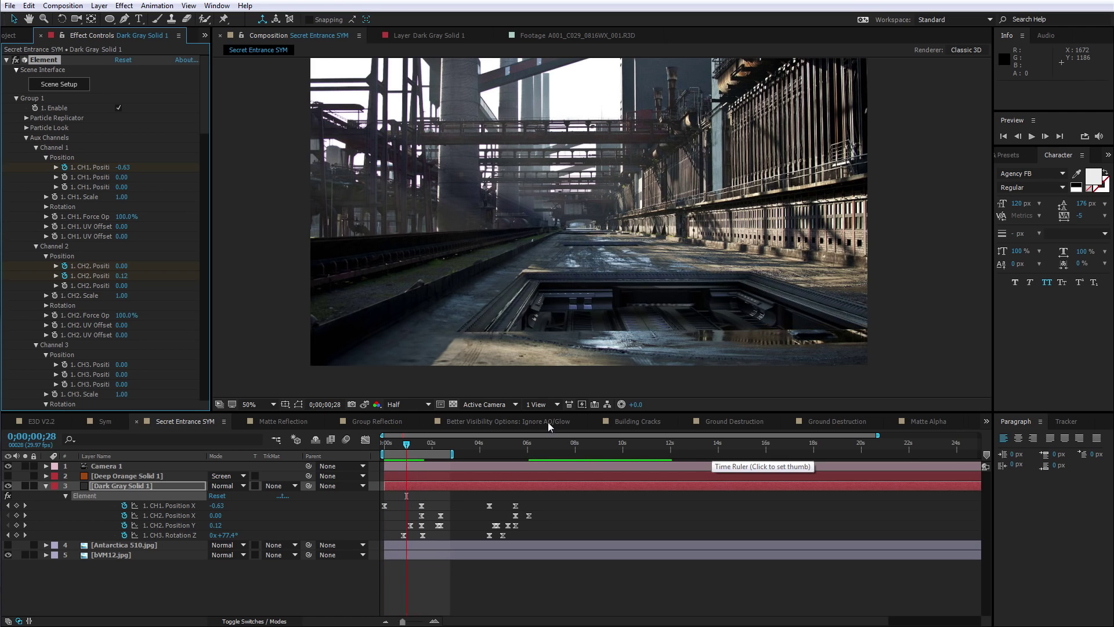
{"action": "key", "text": "space"}
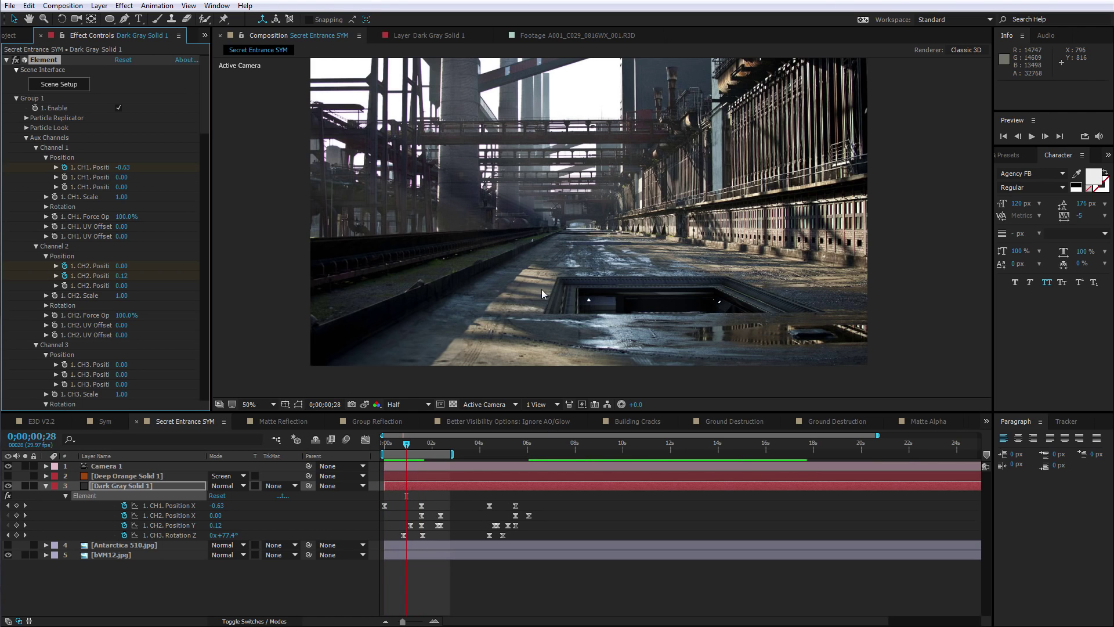
{"action": "left_click_drag", "start_coordinate": [216, 506], "coordinate": [221, 506]}
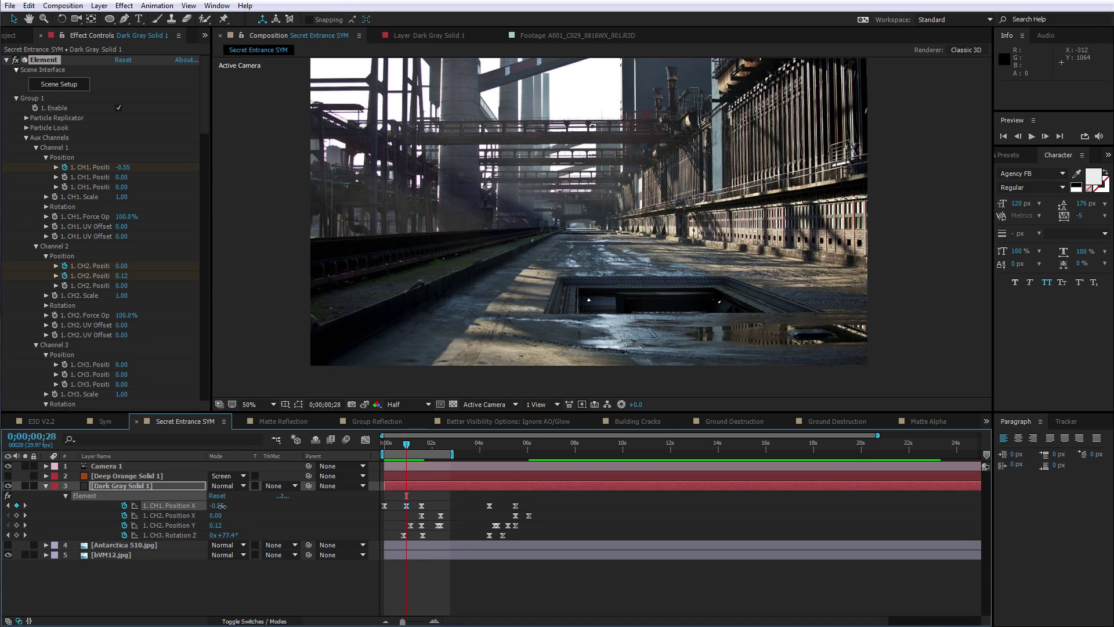
{"action": "key", "text": "ctrl+z"}
Remove the keyframes from Channel 2's X and Y positions and Channel 3's Z rotation, and play the animation.
{"action": "left_click", "coordinate": [124, 515]}
{"action": "left_click", "coordinate": [124, 525]}
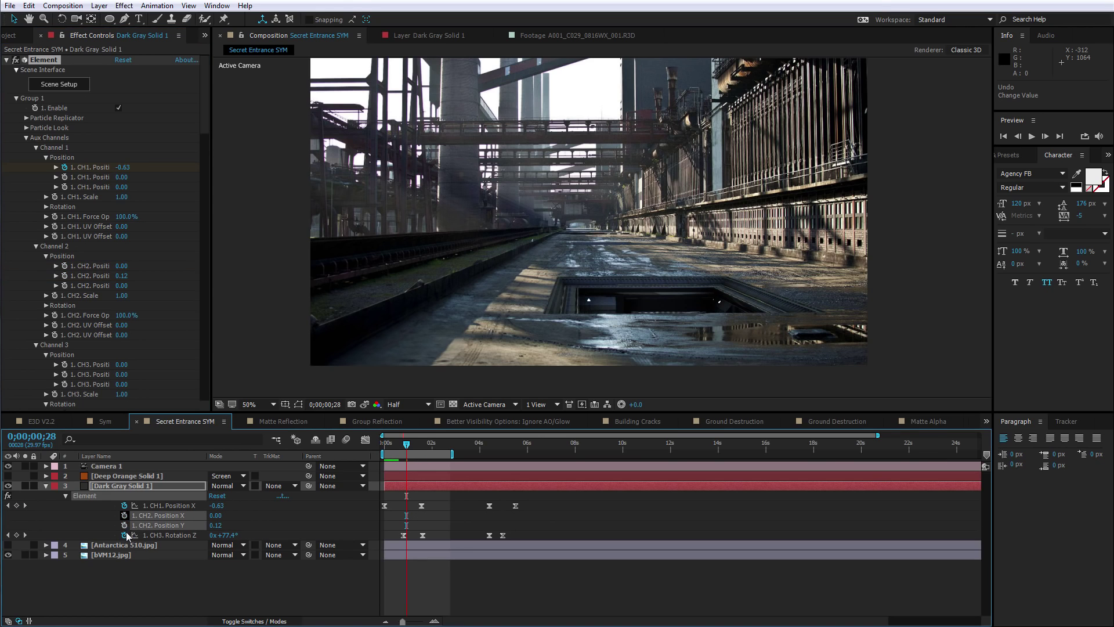
{"action": "left_click", "coordinate": [124, 536]}
{"action": "key", "text": "space"}
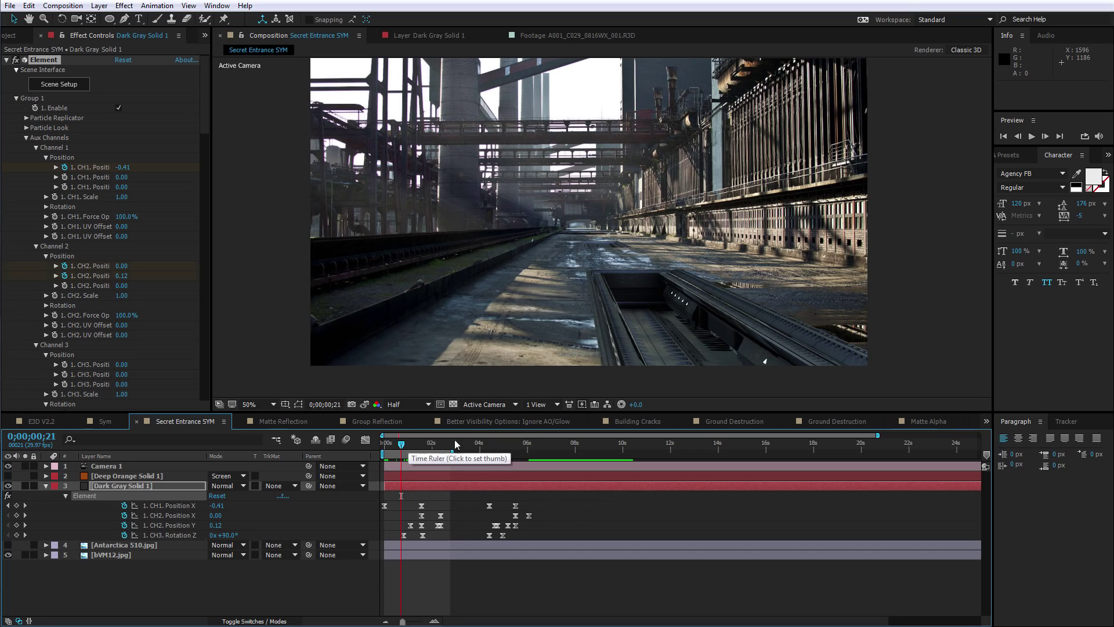
{"action": "key", "text": "space"}
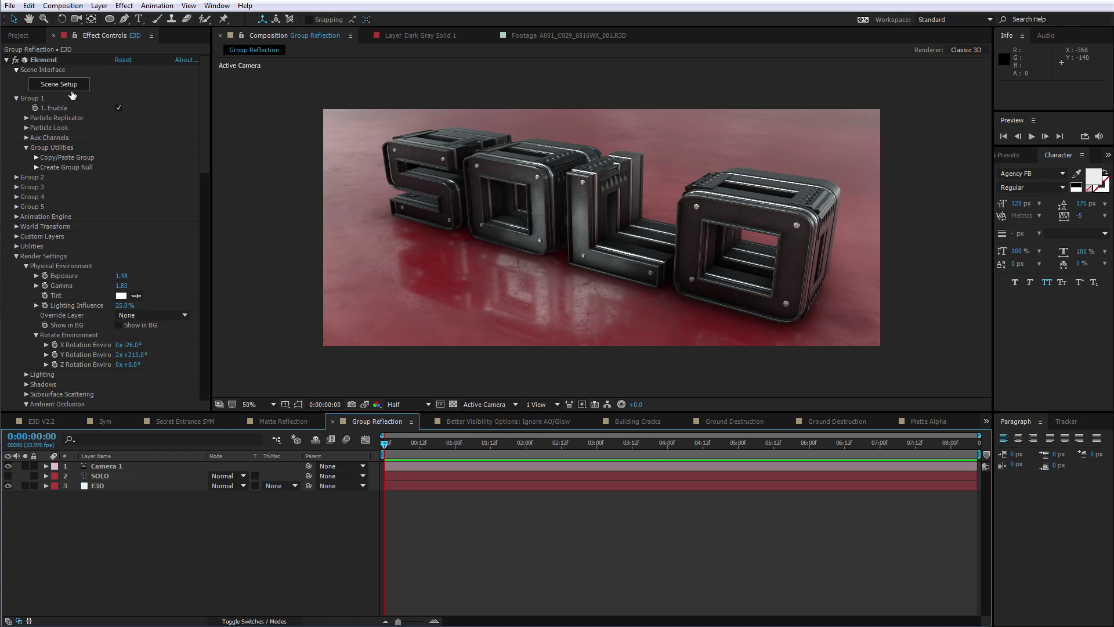
Open the Group Reflection composition's scene setup and examine the SOLO letters on the red reflective ground.
{"action": "left_click", "coordinate": [73, 85]}
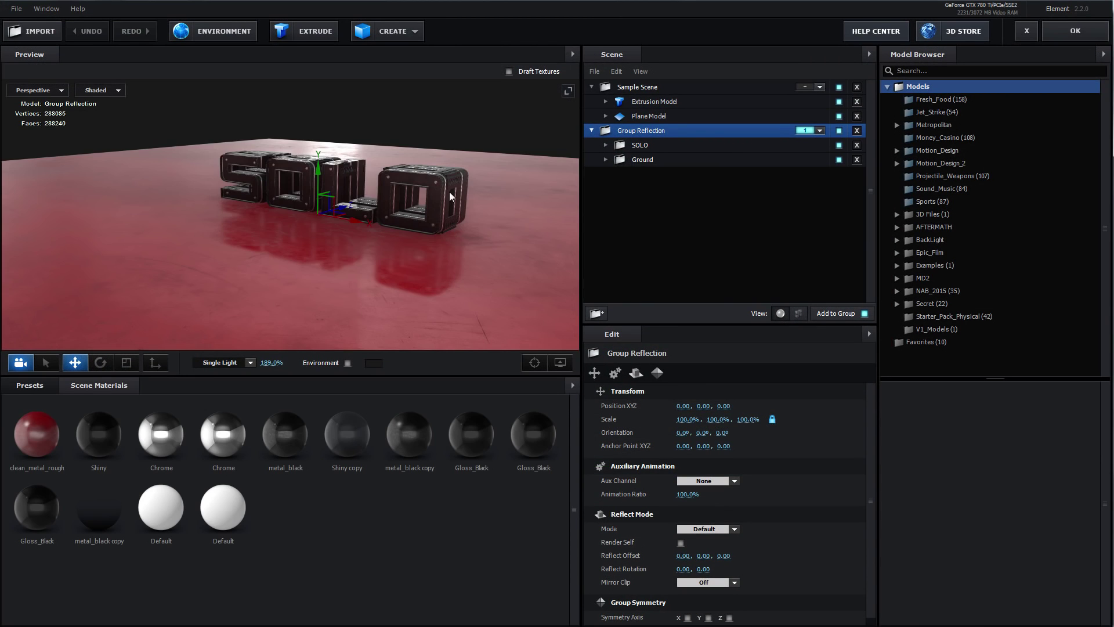
{"action": "left_click_drag", "start_coordinate": [455, 194], "coordinate": [314, 301]}
{"action": "scroll", "coordinate": [376, 277], "scroll_direction": "up", "scroll_amount": 3}
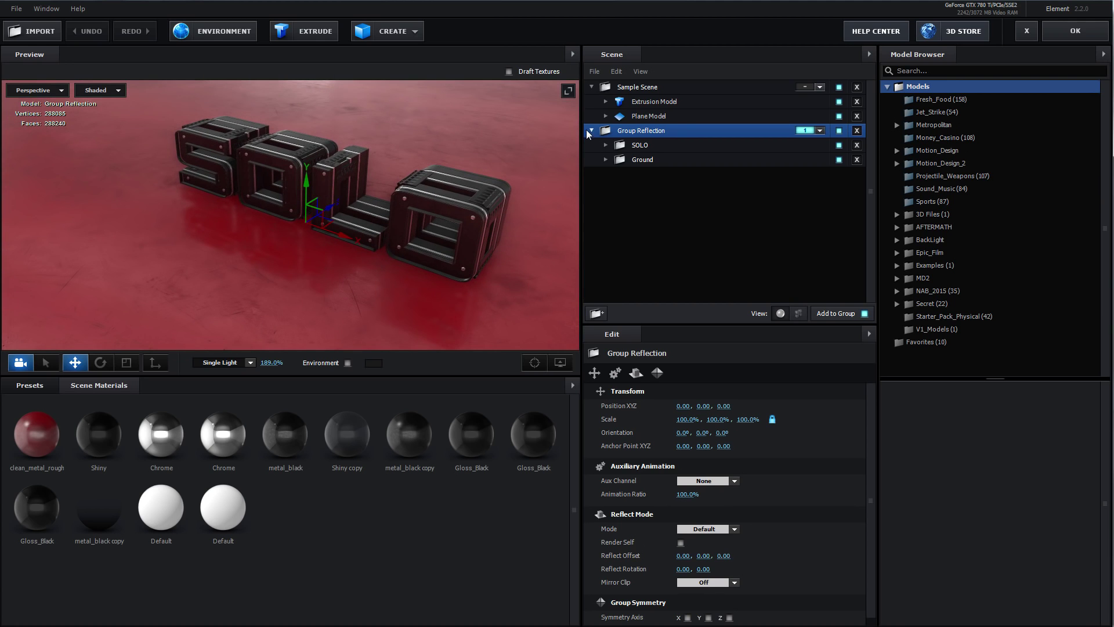
Set the reflect mode of the extruded SOLO text in the Sample Scene group to Spherical.
{"action": "left_click", "coordinate": [631, 88]}
{"action": "left_click_drag", "start_coordinate": [408, 266], "coordinate": [385, 274]}
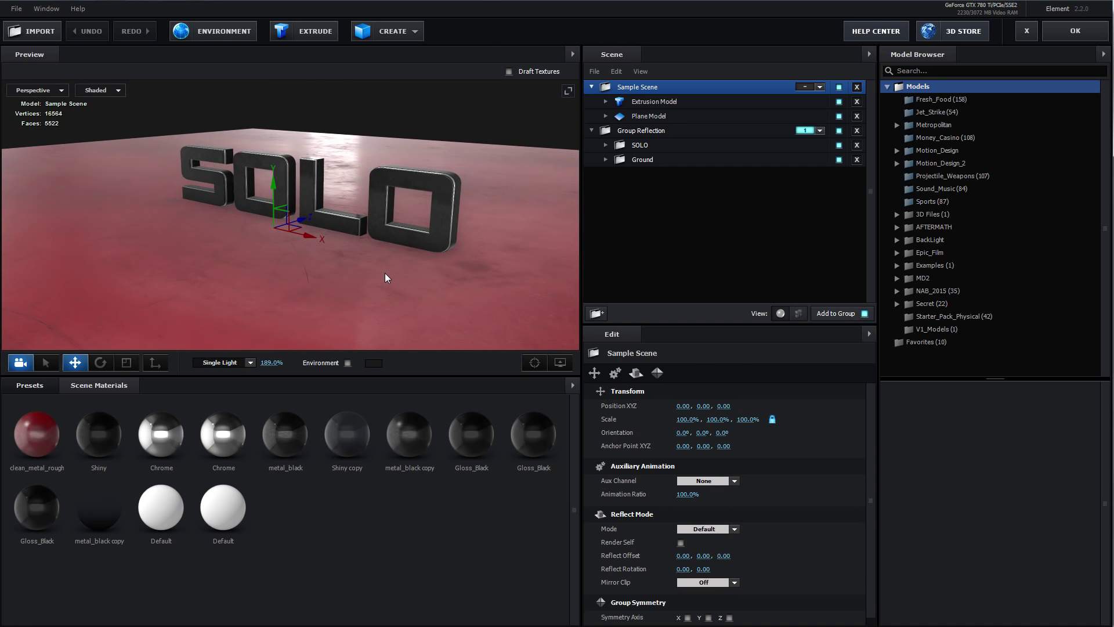
{"action": "left_click", "coordinate": [414, 166]}
{"action": "left_click_drag", "start_coordinate": [411, 189], "coordinate": [375, 220]}
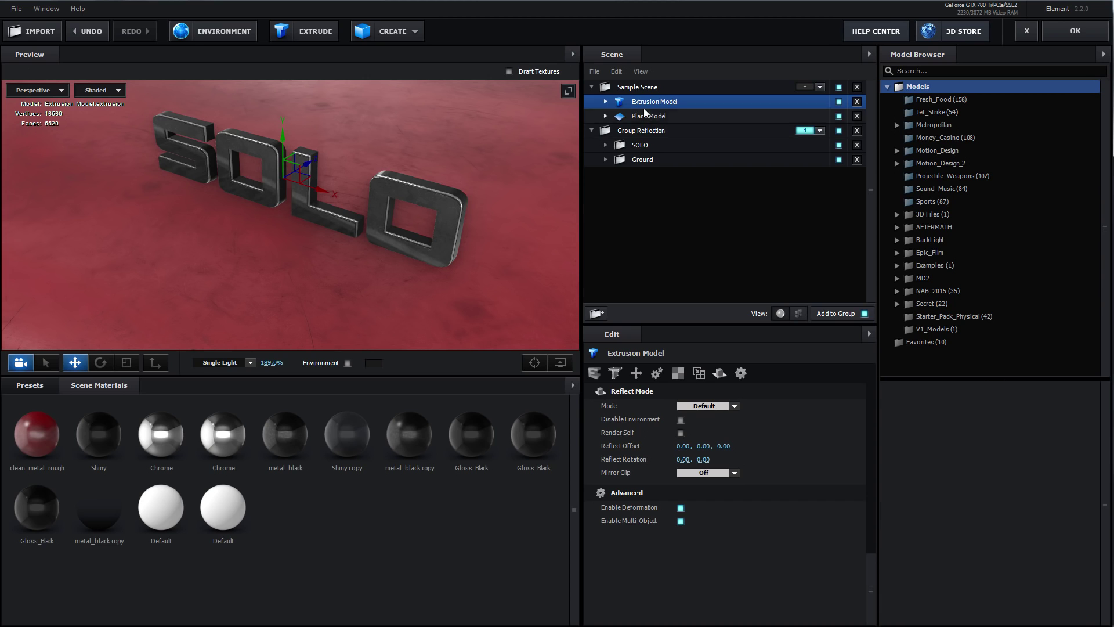
{"action": "left_click_drag", "start_coordinate": [392, 225], "coordinate": [379, 204]}
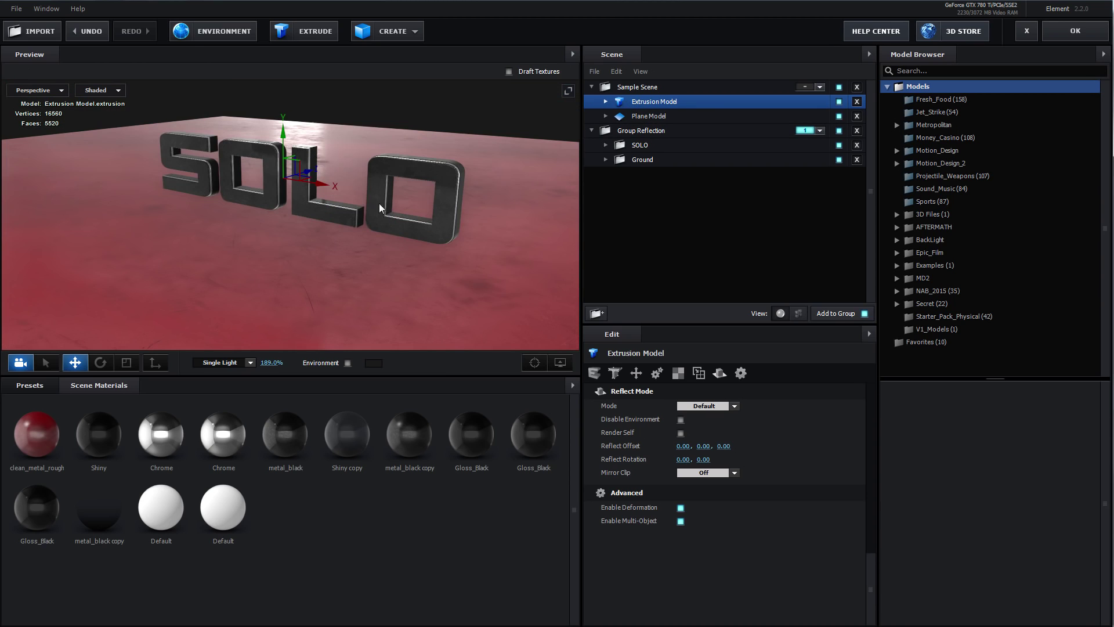
{"action": "mouse_move", "coordinate": [284, 142]}
{"action": "left_mouse_down"}
{"action": "mouse_move", "coordinate": [285, 130]}
{"action": "mouse_move", "coordinate": [286, 141]}
{"action": "left_mouse_up"}
{"action": "left_click_drag", "start_coordinate": [320, 194], "coordinate": [336, 200]}
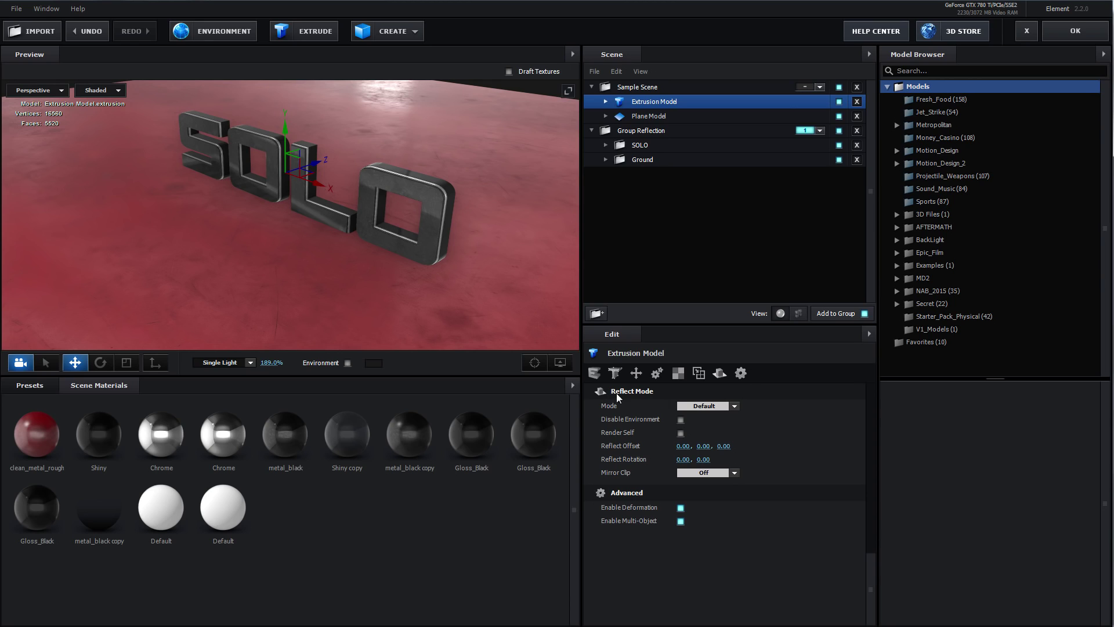
{"action": "left_click", "coordinate": [717, 406]}
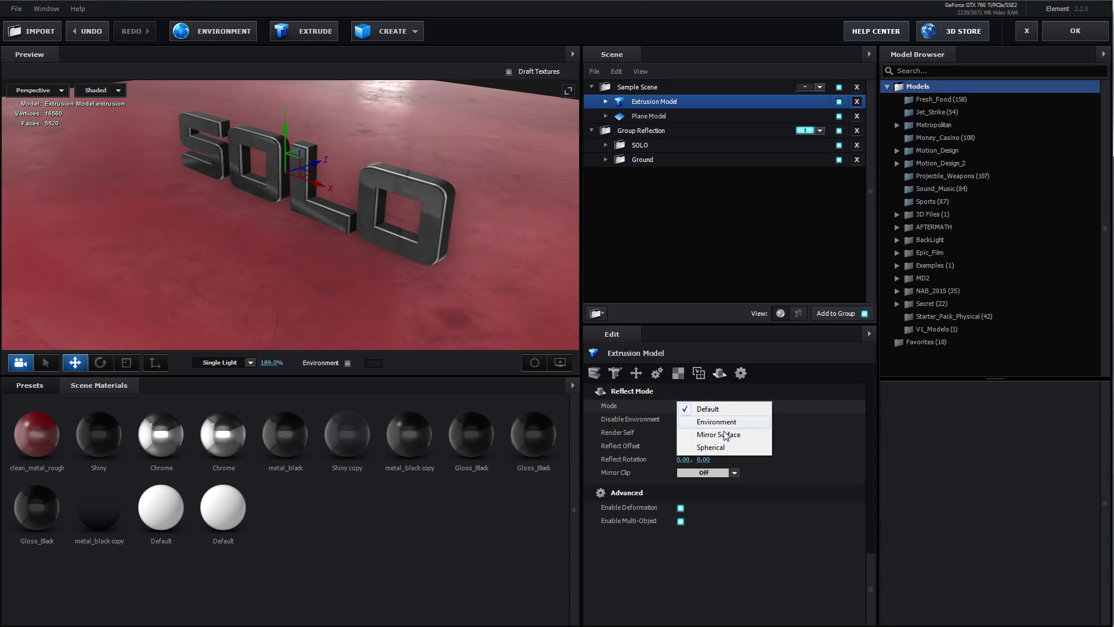
{"action": "left_click", "coordinate": [711, 447]}
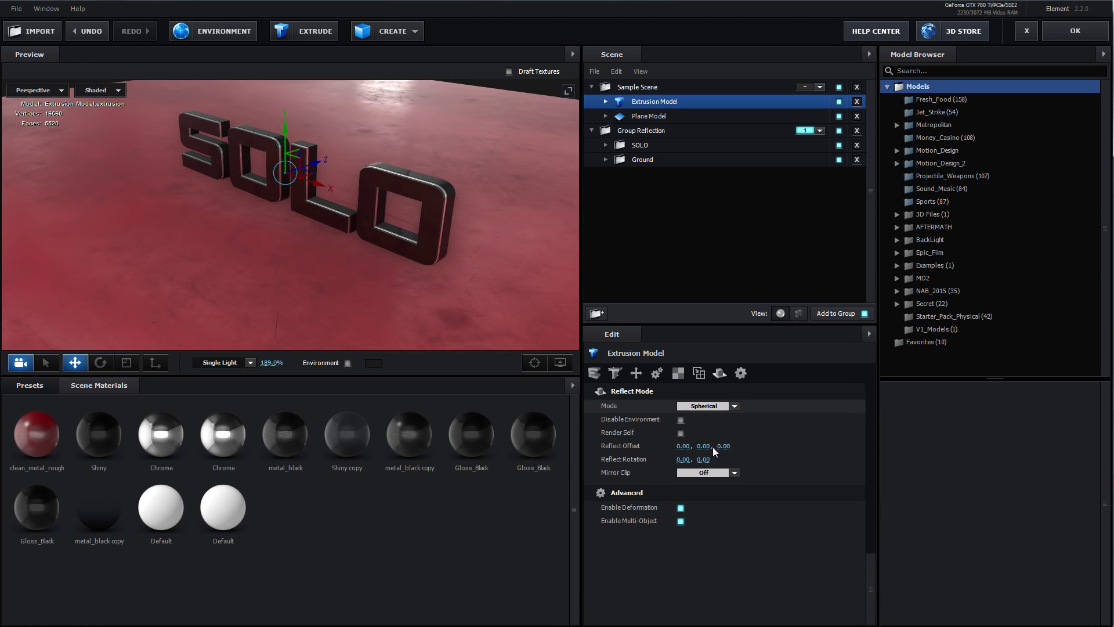
{"action": "left_click_drag", "start_coordinate": [341, 240], "coordinate": [326, 181]}
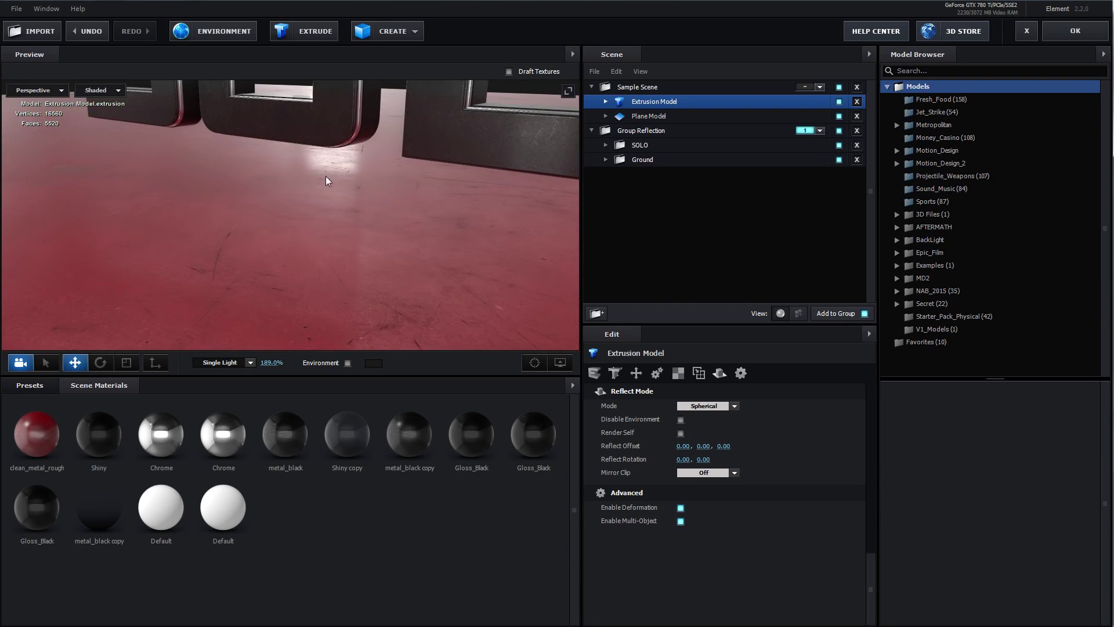
{"action": "left_click_drag", "start_coordinate": [353, 131], "coordinate": [431, 246]}
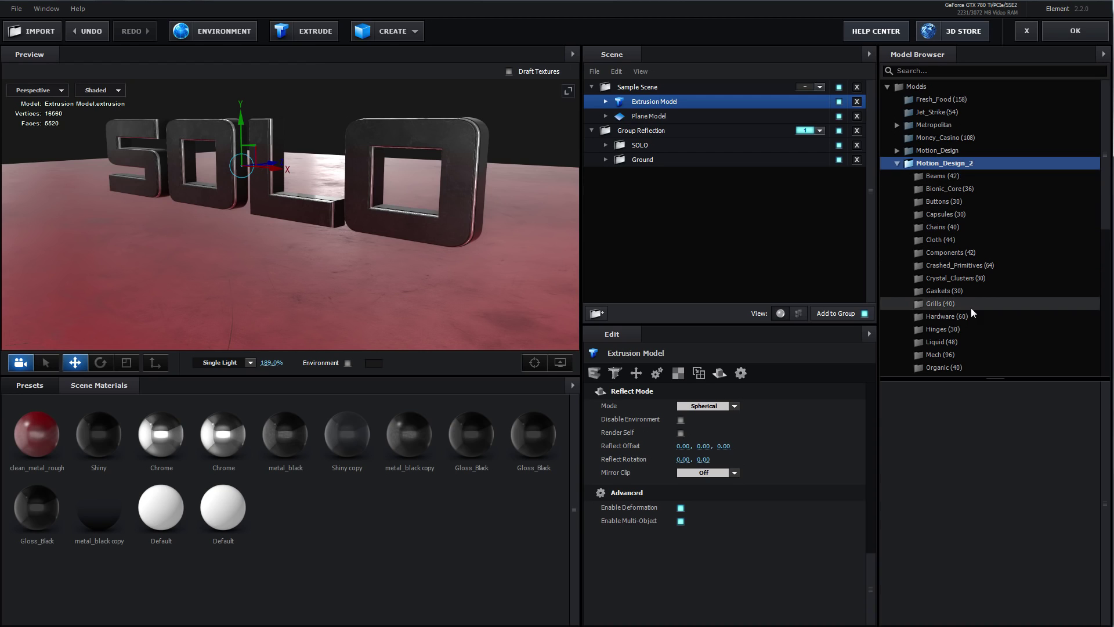
Add the Hardware_01 bolt from the Motion_Design_2 Hardware folder and raise it to a Y position of about 0.61.
{"action": "left_click", "coordinate": [956, 317]}
{"action": "left_click", "coordinate": [920, 405]}
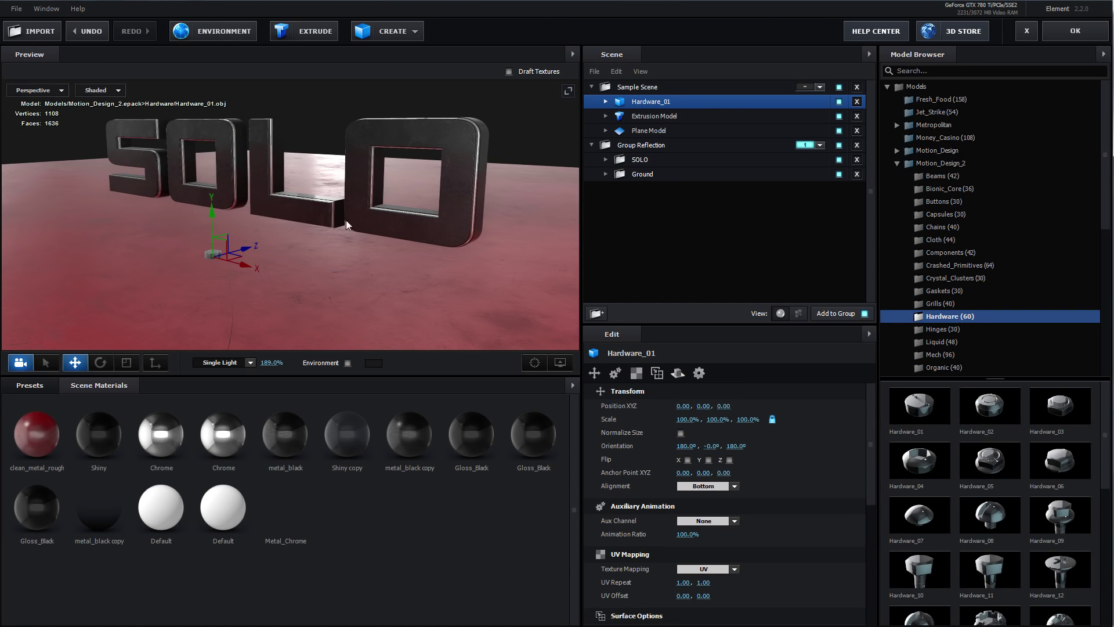
{"action": "left_click_drag", "start_coordinate": [210, 229], "coordinate": [211, 148]}
{"action": "left_click_drag", "start_coordinate": [279, 163], "coordinate": [353, 204]}
{"action": "scroll", "coordinate": [273, 238], "scroll_direction": "up", "scroll_amount": 3}
{"action": "scroll", "coordinate": [342, 186], "scroll_direction": "up", "scroll_amount": 3}
Rotate the bolt to a 90° X orientation and place it near the letter L at about X 0.24, Z 0.22.
{"action": "key", "text": "e"}
{"action": "left_click_drag", "start_coordinate": [231, 114], "coordinate": [154, 223]}
{"action": "scroll", "coordinate": [350, 202], "scroll_direction": "down", "scroll_amount": 3}
{"action": "left_click_drag", "start_coordinate": [358, 170], "coordinate": [357, 203]}
{"action": "key", "text": "w"}
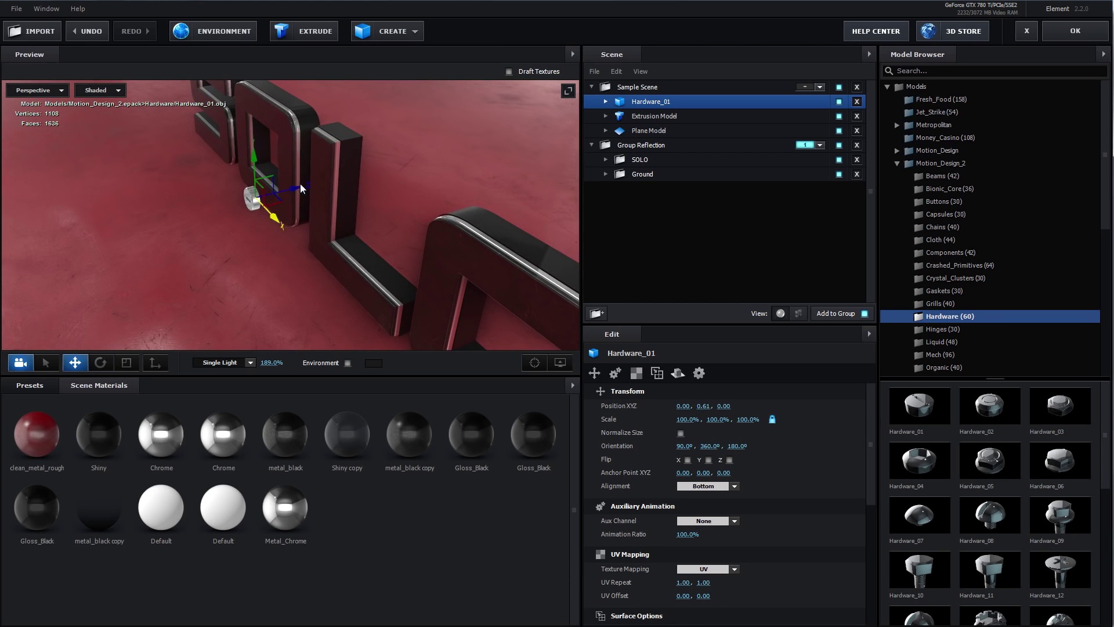
{"action": "left_click_drag", "start_coordinate": [285, 195], "coordinate": [342, 194]}
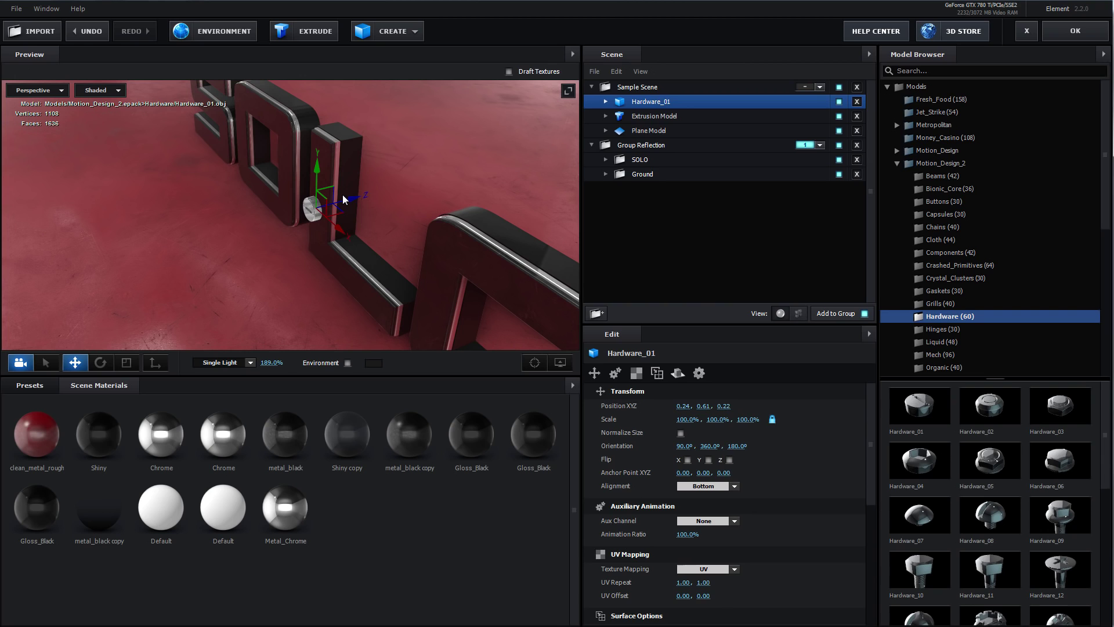
Set the bolt's reflect mode to Spherical and place a duplicate of it beside the original along the X axis.
{"action": "left_click", "coordinate": [677, 372]}
{"action": "left_click", "coordinate": [705, 405]}
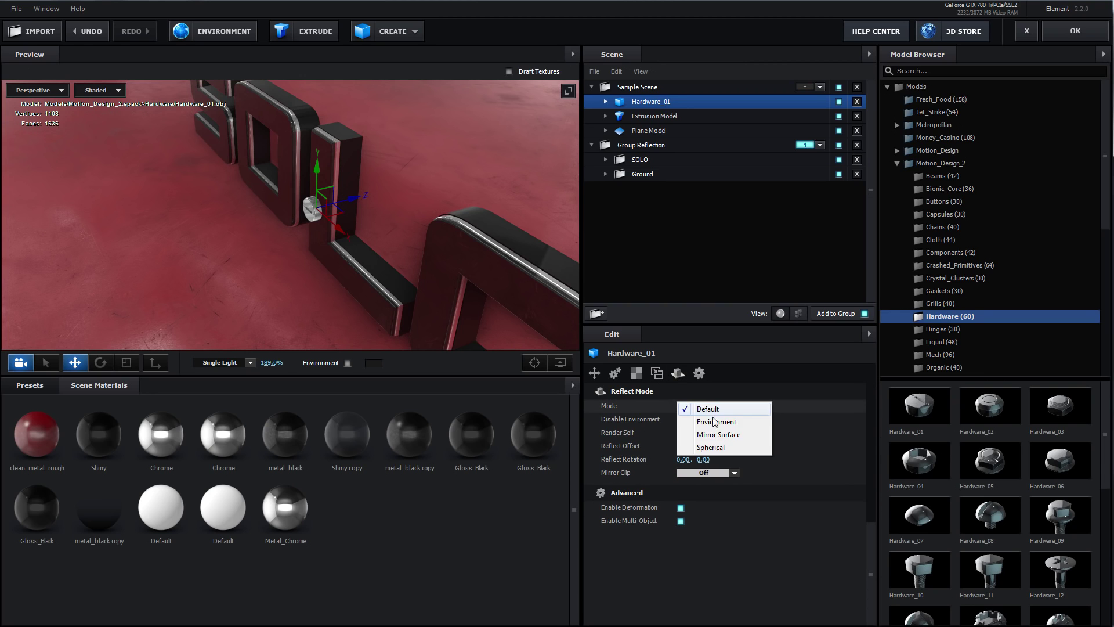
{"action": "left_click", "coordinate": [713, 447]}
{"action": "left_click_drag", "start_coordinate": [282, 257], "coordinate": [391, 223]}
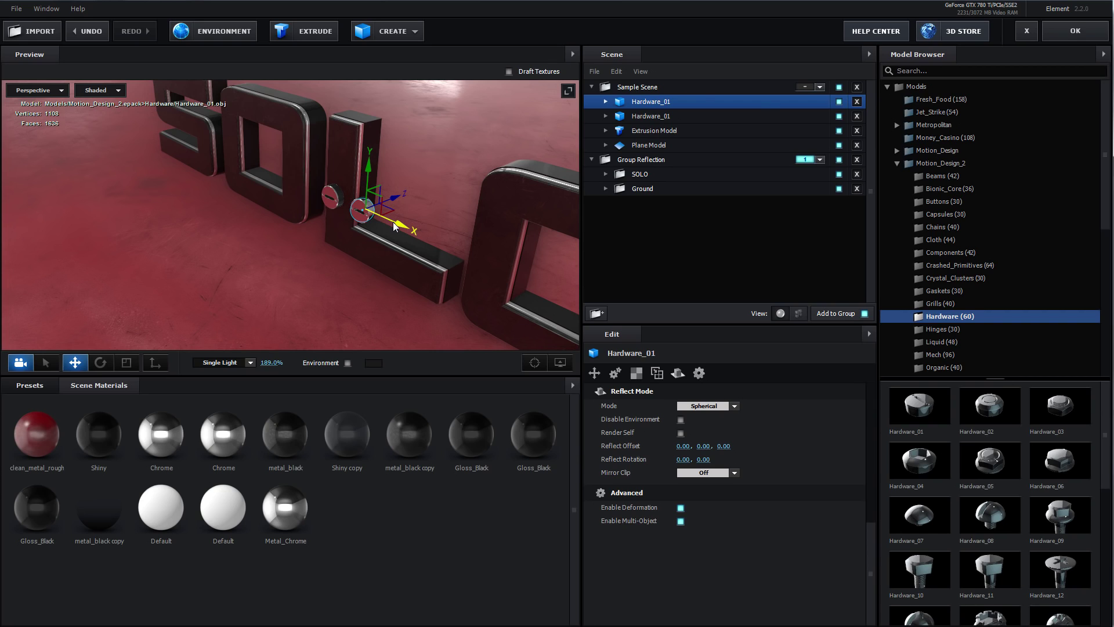
Delete both Hardware_01 bolts from the Sample Scene group.
{"action": "left_click", "coordinate": [857, 102]}
{"action": "left_click", "coordinate": [857, 101]}
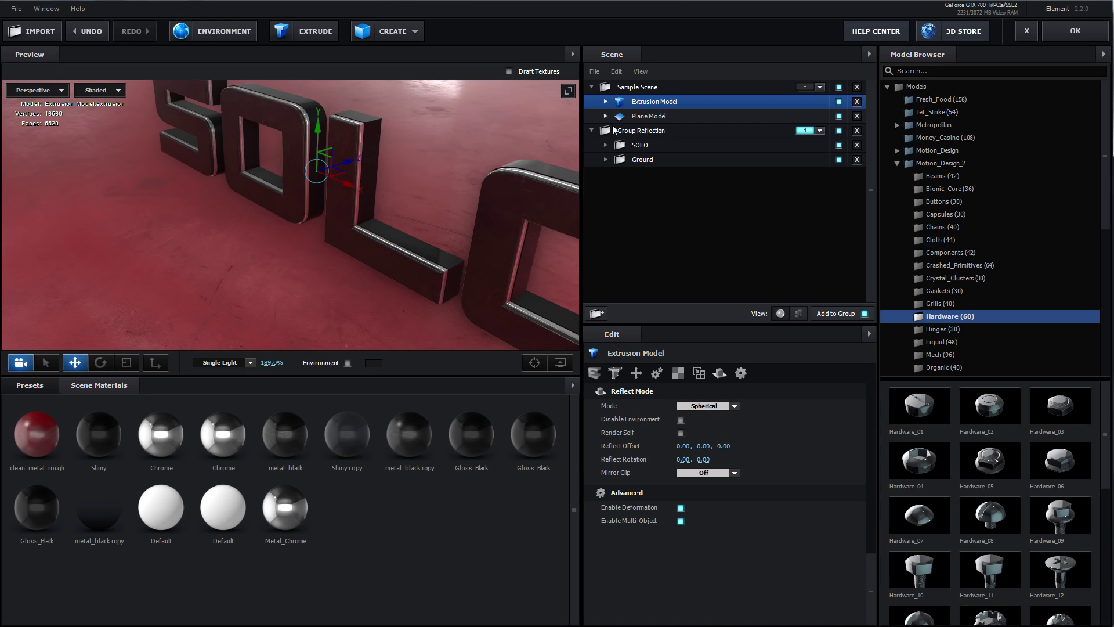
{"action": "left_click_drag", "start_coordinate": [439, 177], "coordinate": [447, 173]}
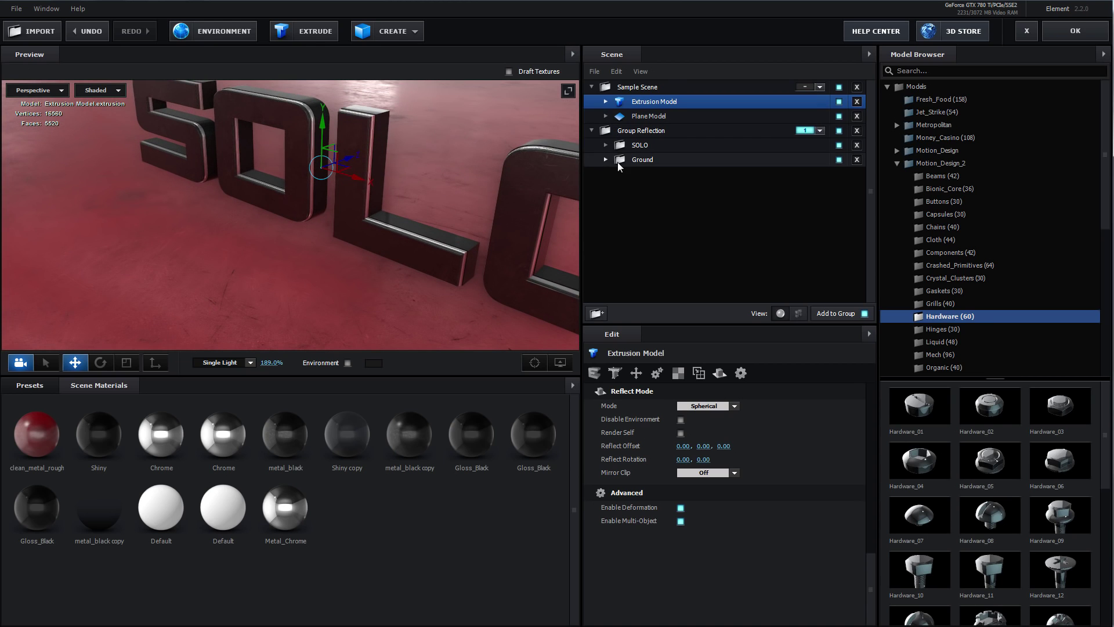
Expand the SOLO folder in the Group Reflection group and examine its reflect mode settings and the detailed letters.
{"action": "left_click", "coordinate": [606, 145]}
{"action": "left_click", "coordinate": [605, 145]}
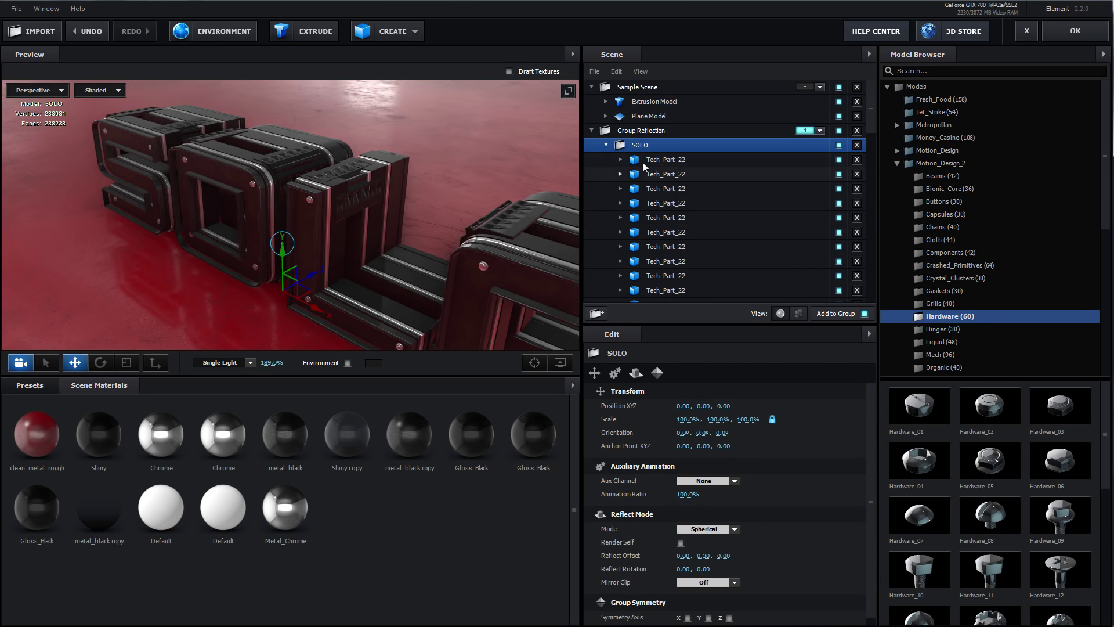
{"action": "left_click", "coordinate": [636, 372]}
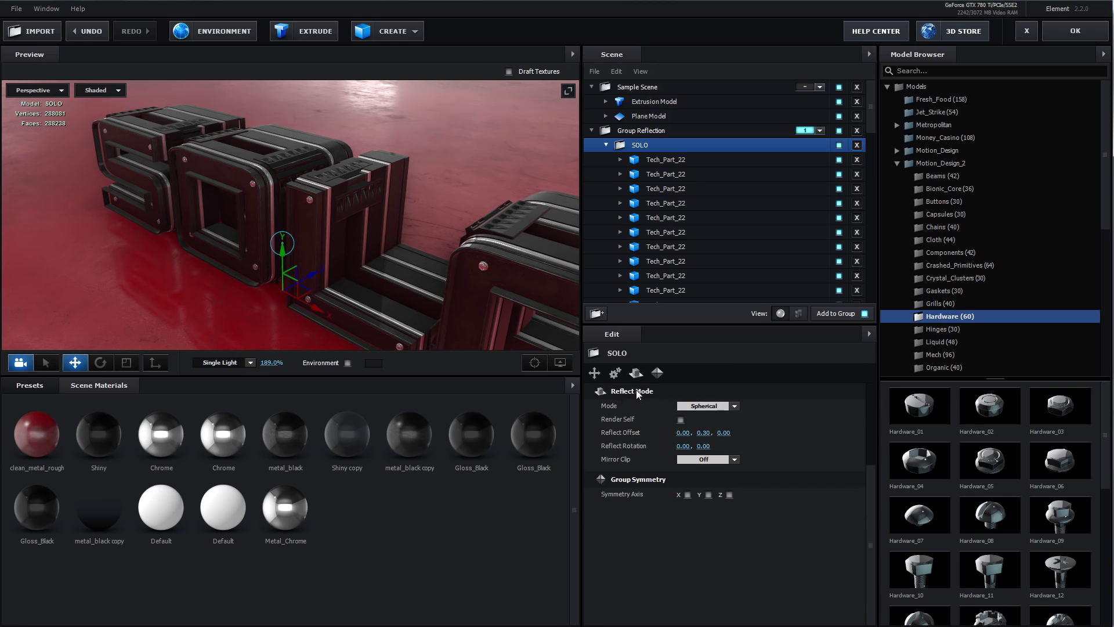
{"action": "left_click_drag", "start_coordinate": [460, 248], "coordinate": [416, 240]}
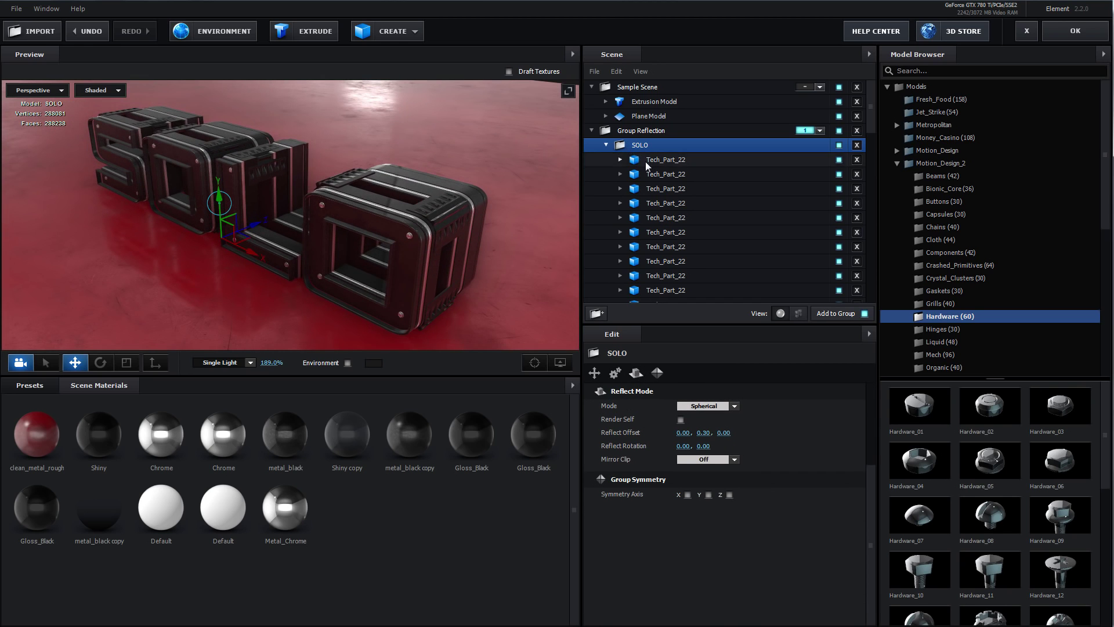
{"action": "left_click_drag", "start_coordinate": [418, 236], "coordinate": [378, 241]}
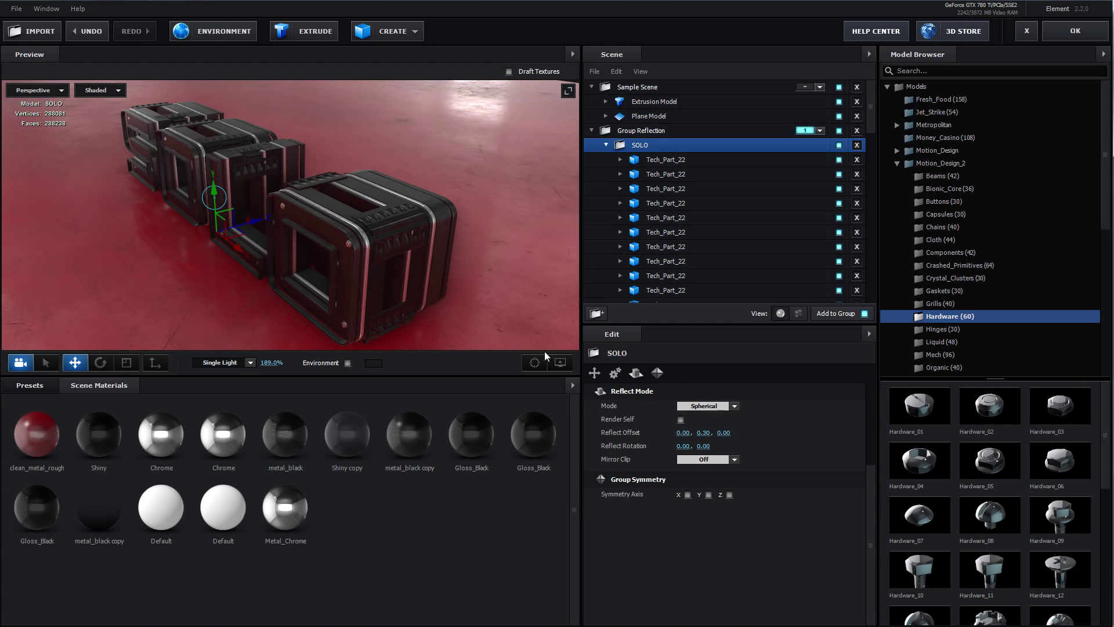
Set the SOLO folder's reflect mode to Default and collapse the folder.
{"action": "left_click", "coordinate": [714, 407]}
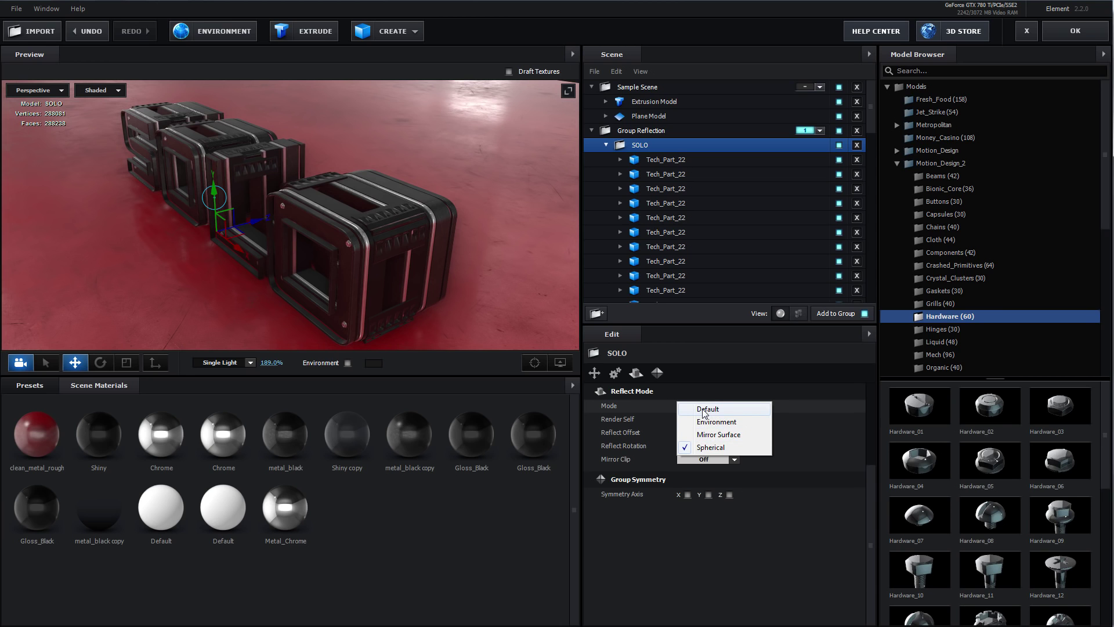
{"action": "left_click", "coordinate": [704, 411]}
{"action": "left_click_drag", "start_coordinate": [278, 255], "coordinate": [358, 196]}
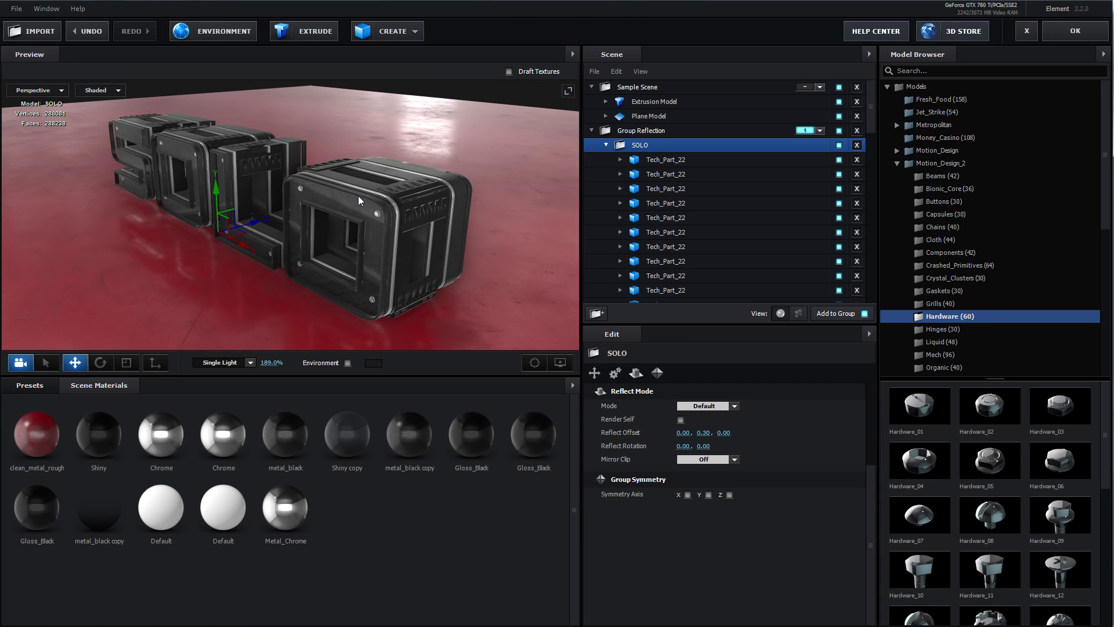
{"action": "scroll", "coordinate": [693, 204], "scroll_direction": "down", "scroll_amount": 3}
{"action": "scroll", "coordinate": [692, 206], "scroll_direction": "up", "scroll_amount": 2}
{"action": "left_click", "coordinate": [607, 104]}
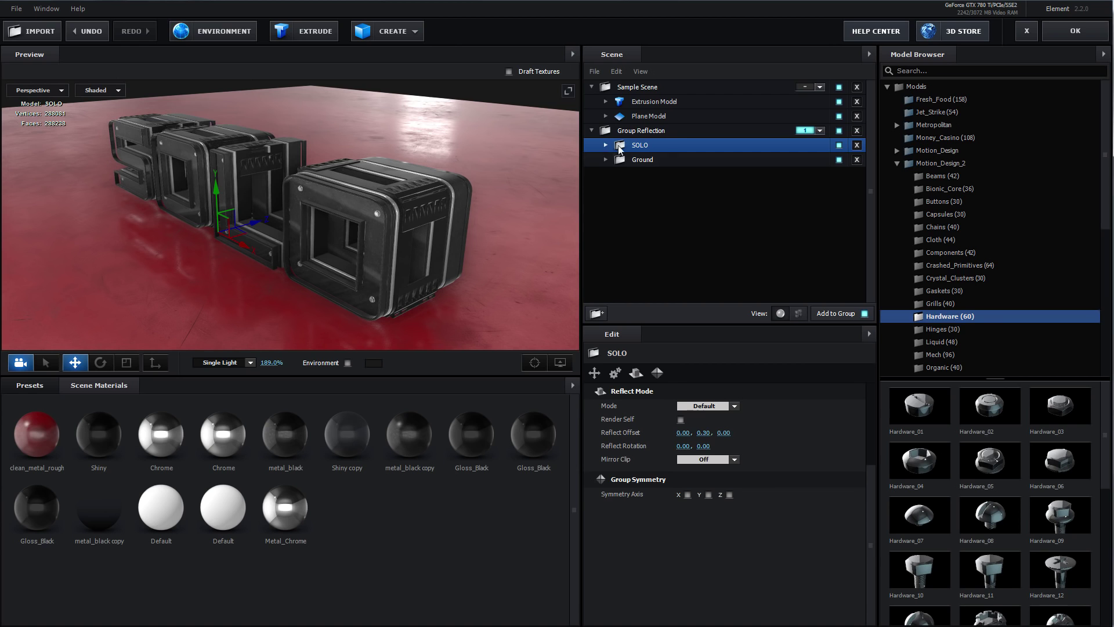
Set the SOLO folder's reflect mode to Spherical and its reflect offset to about 0.32 on Z, and inspect the letters.
{"action": "left_click", "coordinate": [704, 405]}
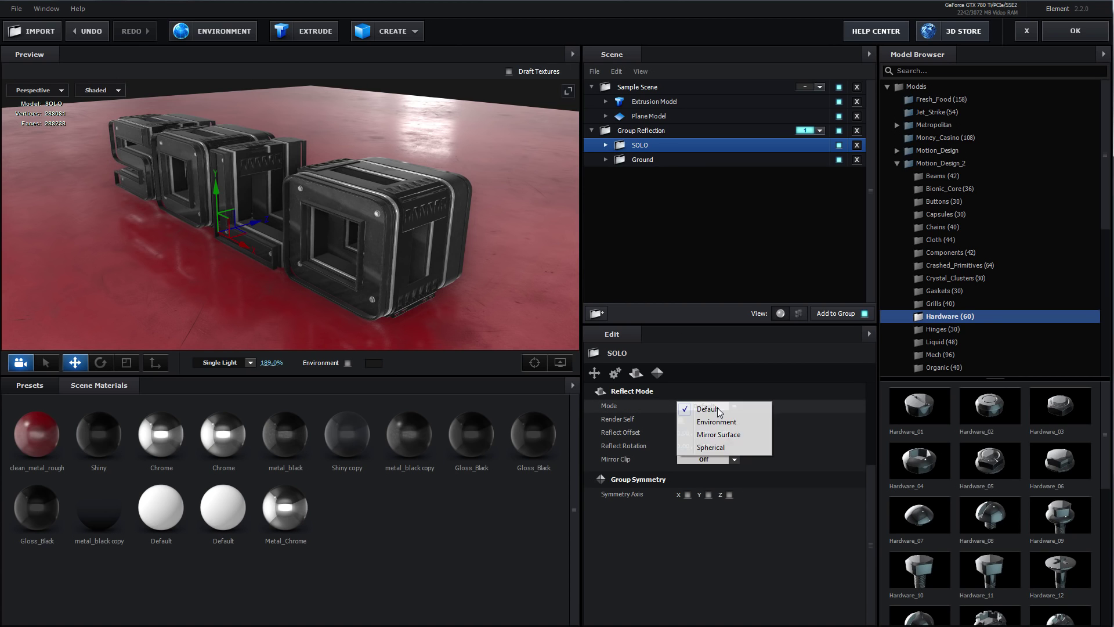
{"action": "left_click", "coordinate": [708, 448]}
{"action": "left_click_drag", "start_coordinate": [347, 259], "coordinate": [316, 221]}
{"action": "left_click_drag", "start_coordinate": [214, 200], "coordinate": [205, 157]}
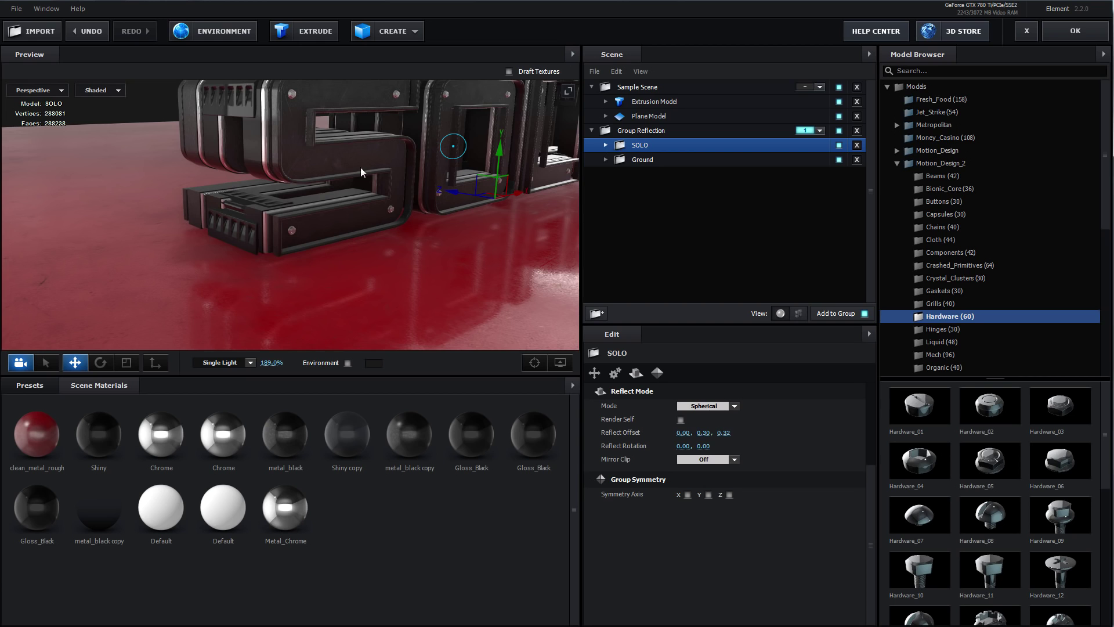
{"action": "scroll", "coordinate": [357, 183], "scroll_direction": "up", "scroll_amount": 5}
{"action": "left_click_drag", "start_coordinate": [357, 184], "coordinate": [511, 117]}
{"action": "left_click_drag", "start_coordinate": [261, 186], "coordinate": [341, 220]}
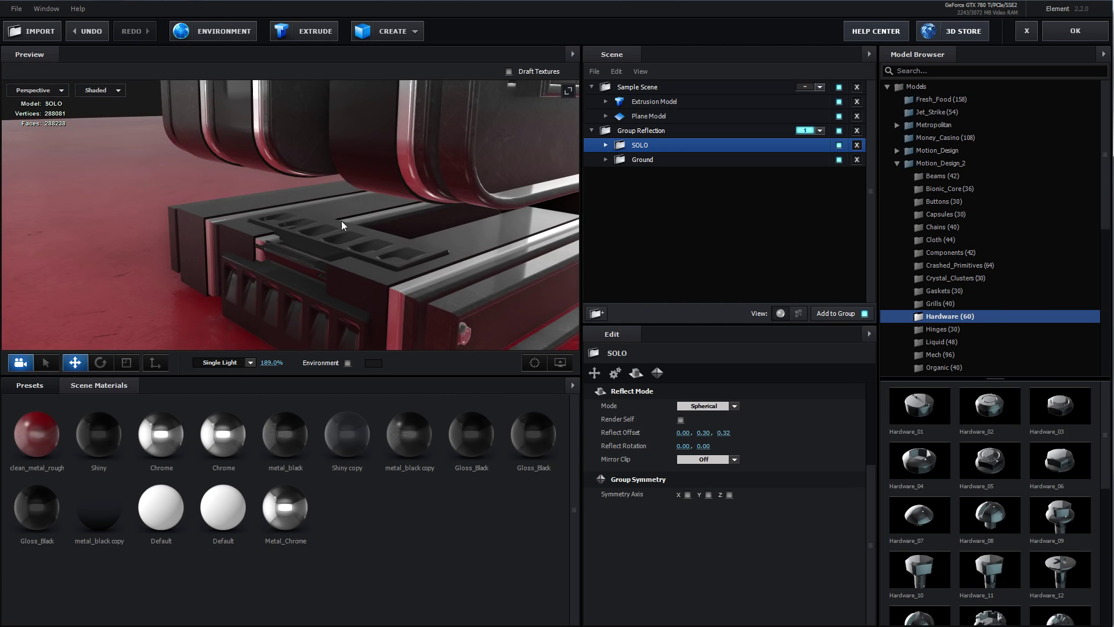
{"action": "left_click_drag", "start_coordinate": [212, 133], "coordinate": [434, 222]}
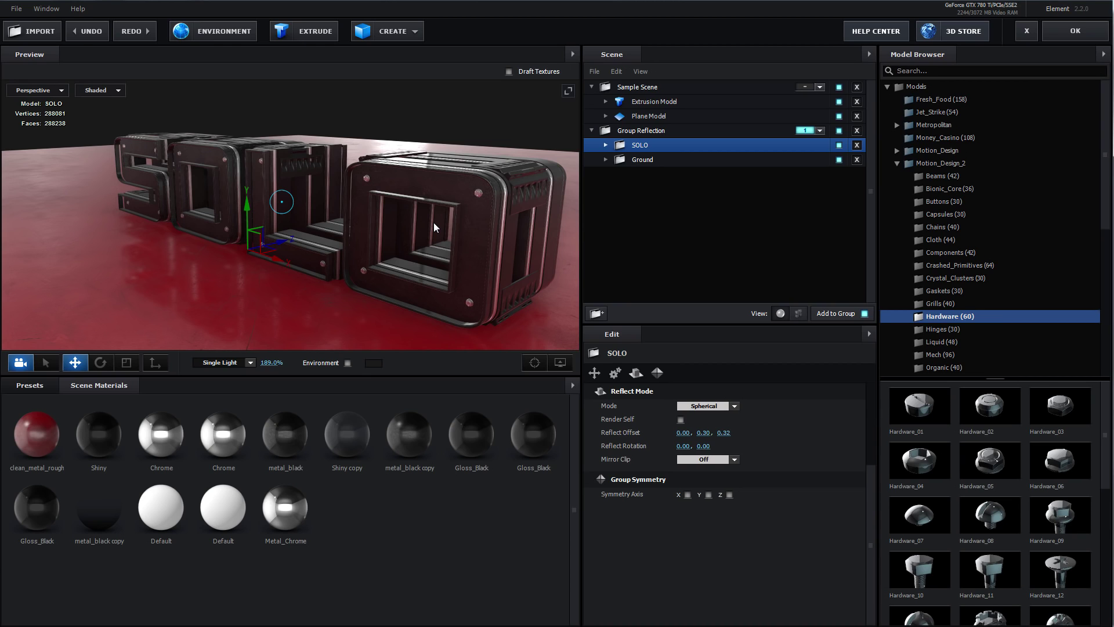
{"action": "left_click_drag", "start_coordinate": [433, 221], "coordinate": [397, 211]}
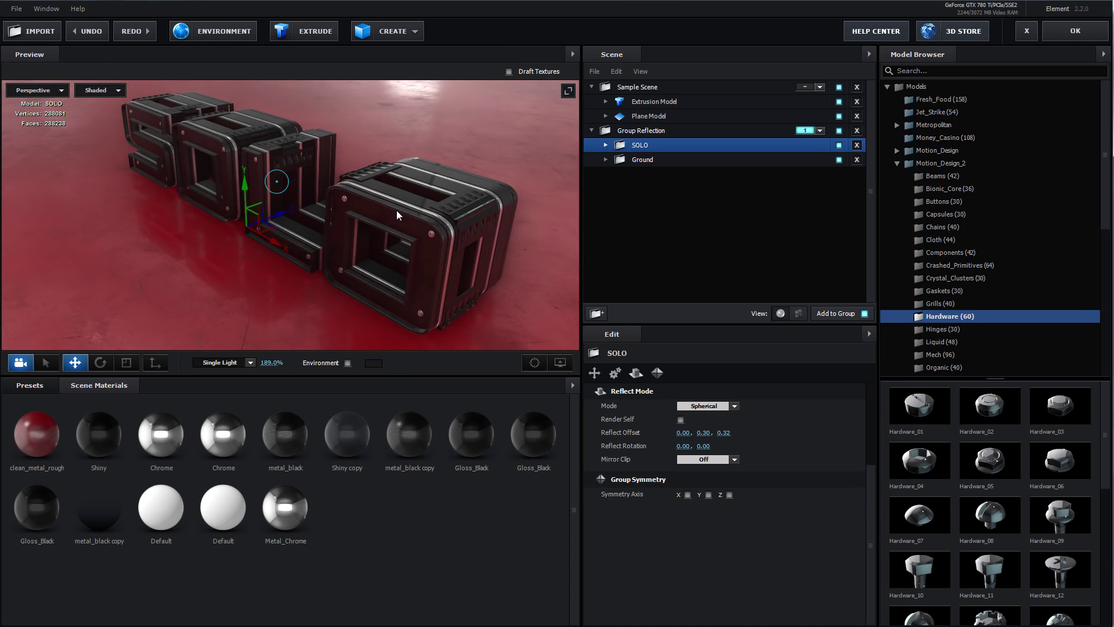
Expand the Ground folder and examine its reflect mode settings and the plane model inside it.
{"action": "left_click", "coordinate": [631, 165]}
{"action": "left_click", "coordinate": [606, 160]}
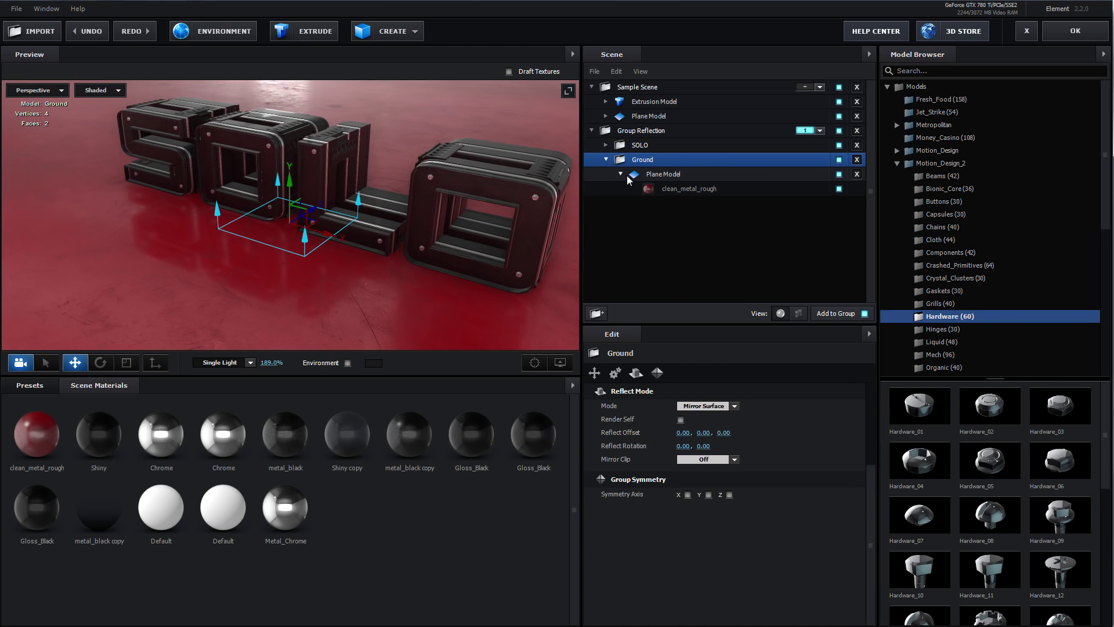
{"action": "left_click", "coordinate": [635, 175]}
Set the reflect mode of the Plane Model in the Sample Scene group to Mirror Surface.
{"action": "left_click", "coordinate": [649, 117]}
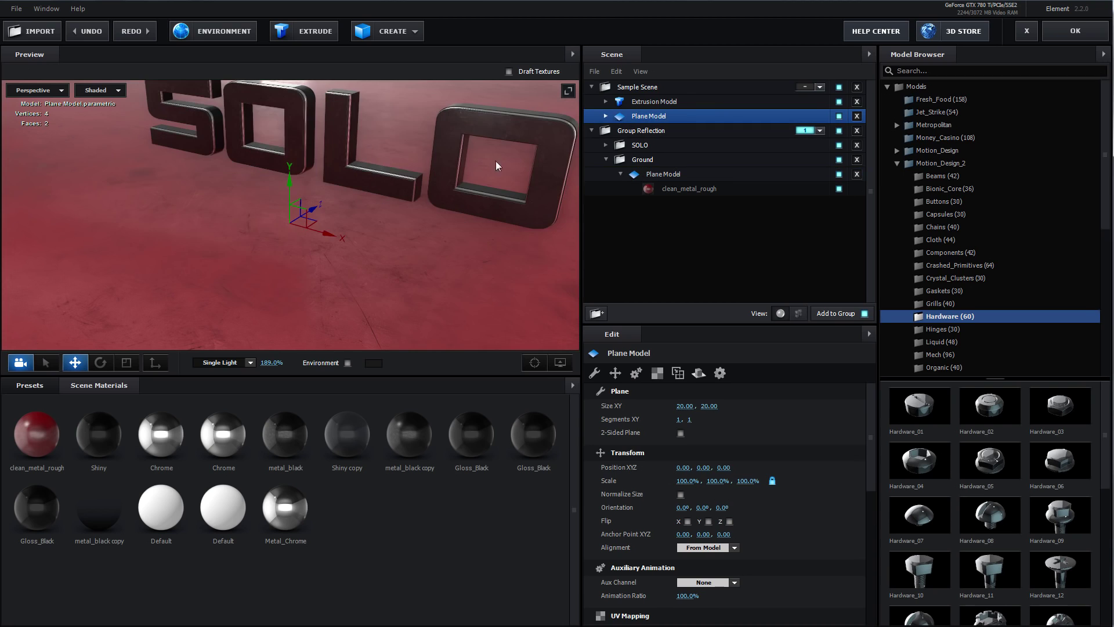
{"action": "left_click_drag", "start_coordinate": [447, 170], "coordinate": [403, 215]}
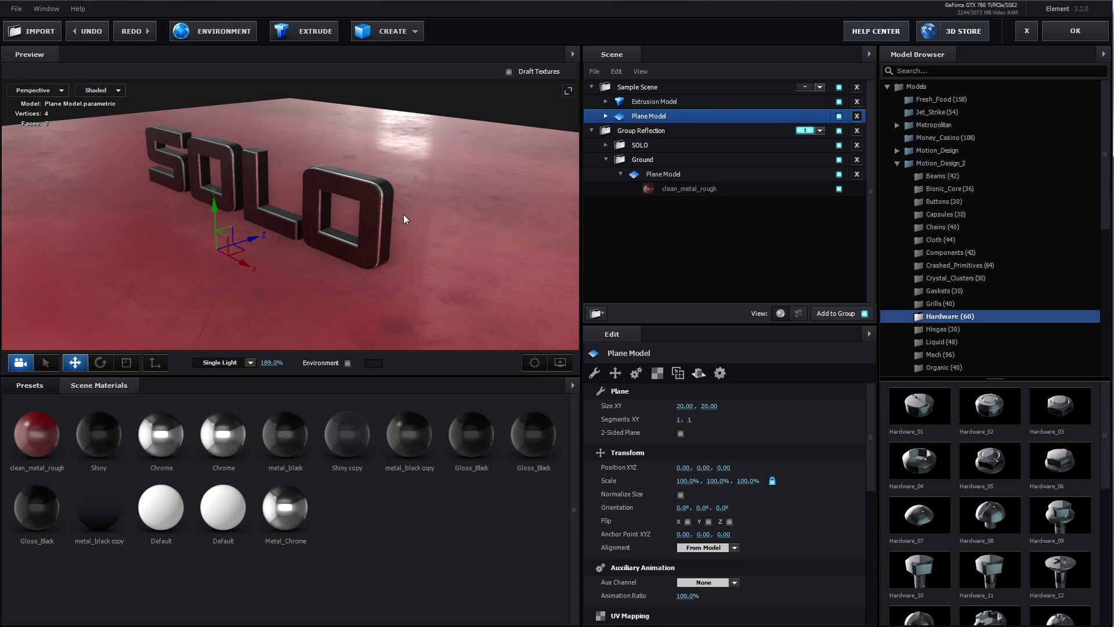
{"action": "left_click", "coordinate": [700, 373]}
{"action": "left_click", "coordinate": [715, 406]}
{"action": "left_click", "coordinate": [716, 407]}
{"action": "left_click", "coordinate": [715, 406]}
{"action": "left_click", "coordinate": [705, 435]}
{"action": "left_click_drag", "start_coordinate": [403, 273], "coordinate": [358, 287]}
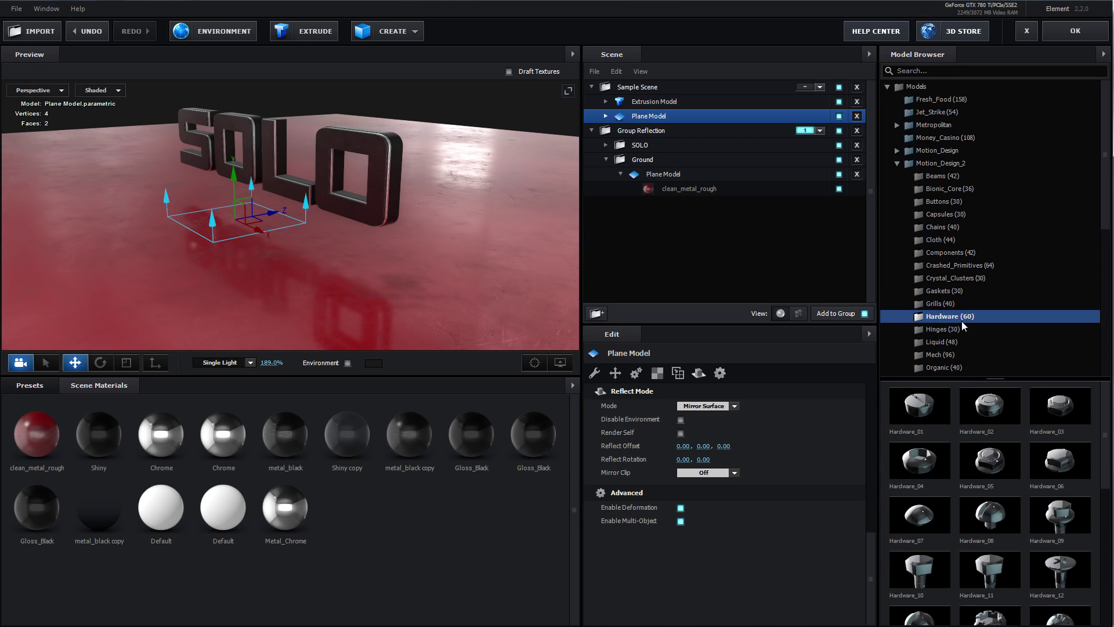
Add Mech_Assortment_09 from the Motion_Design_2 Mech folder, sink it partly into the ground and look through its reflect mode options.
{"action": "scroll", "coordinate": [963, 324], "scroll_direction": "down", "scroll_amount": 2}
{"action": "left_click", "coordinate": [941, 314]}
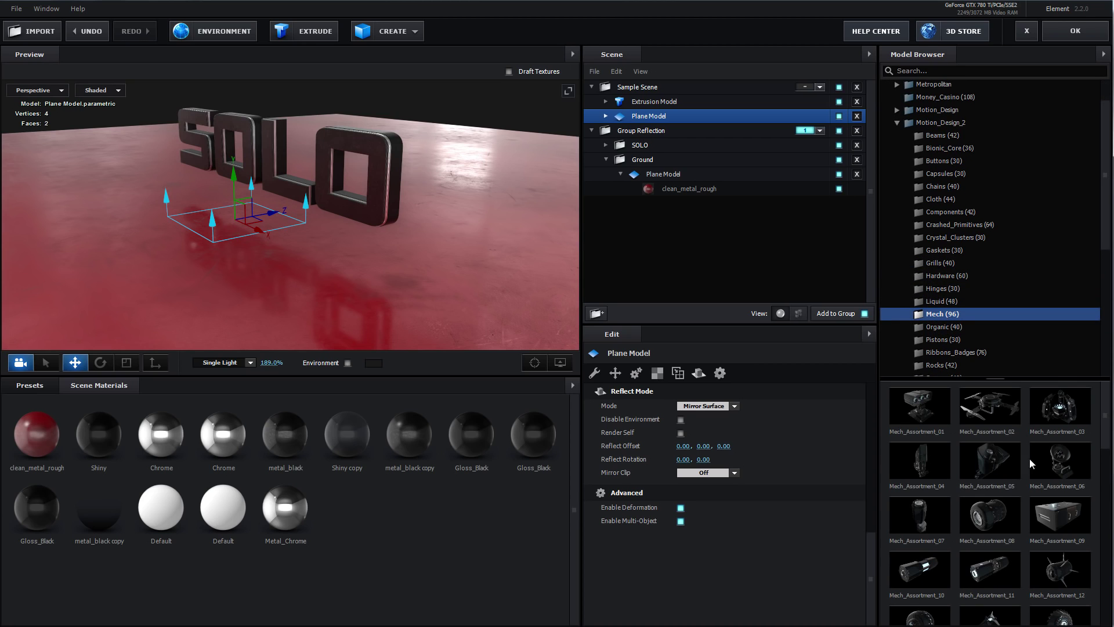
{"action": "left_click", "coordinate": [1060, 515]}
{"action": "left_click_drag", "start_coordinate": [232, 199], "coordinate": [233, 208]}
{"action": "scroll", "coordinate": [314, 247], "scroll_direction": "up", "scroll_amount": 5}
{"action": "left_click_drag", "start_coordinate": [311, 249], "coordinate": [310, 273]}
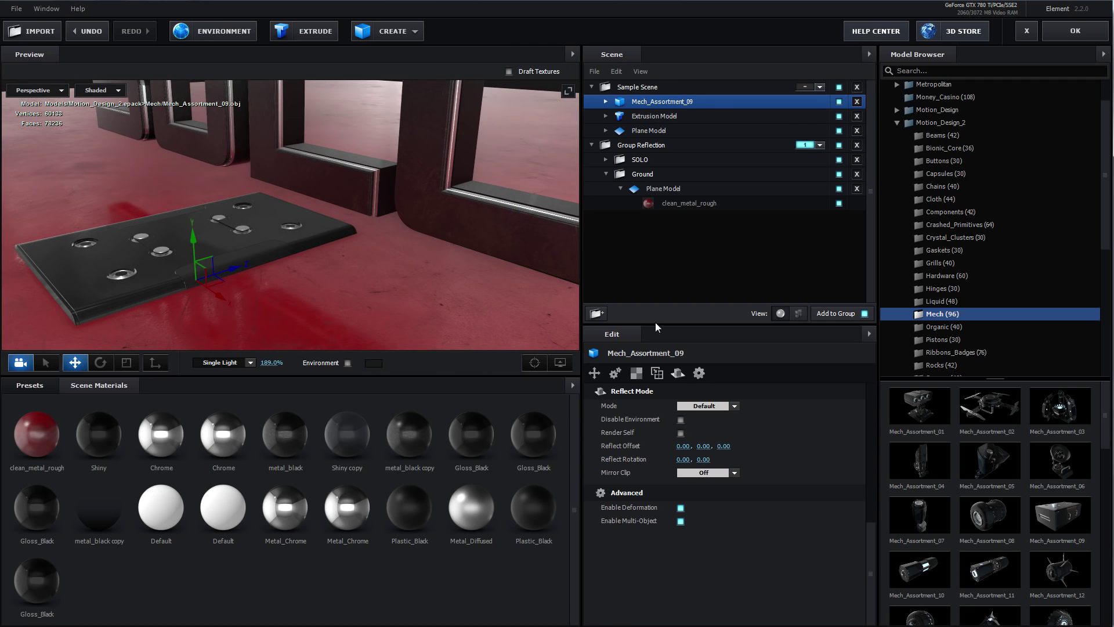
{"action": "left_click", "coordinate": [709, 405]}
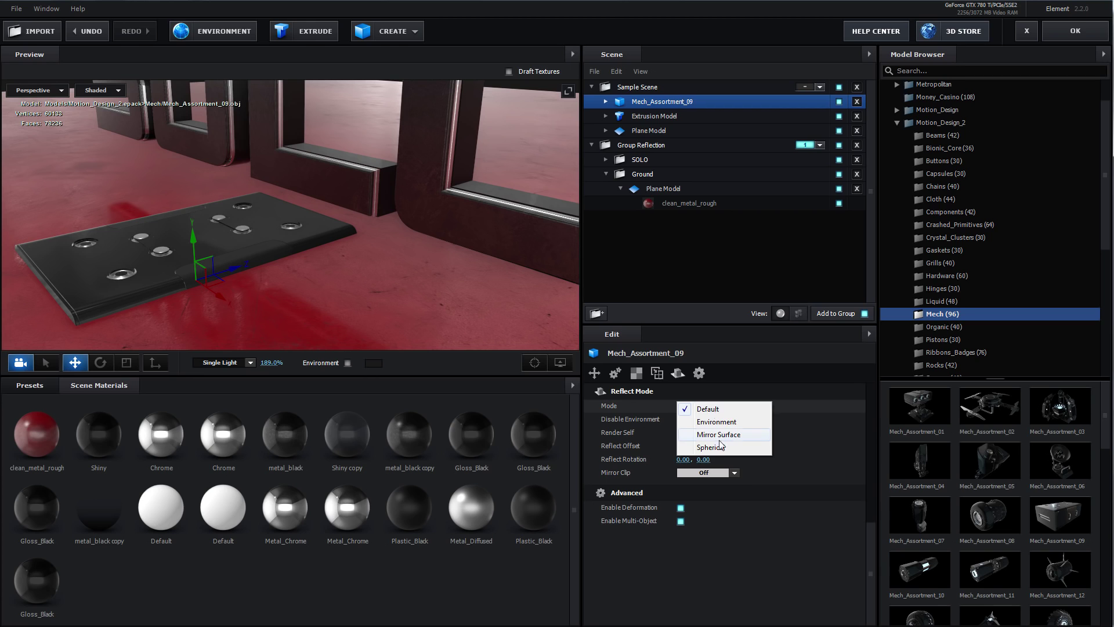
{"action": "left_click", "coordinate": [790, 438]}
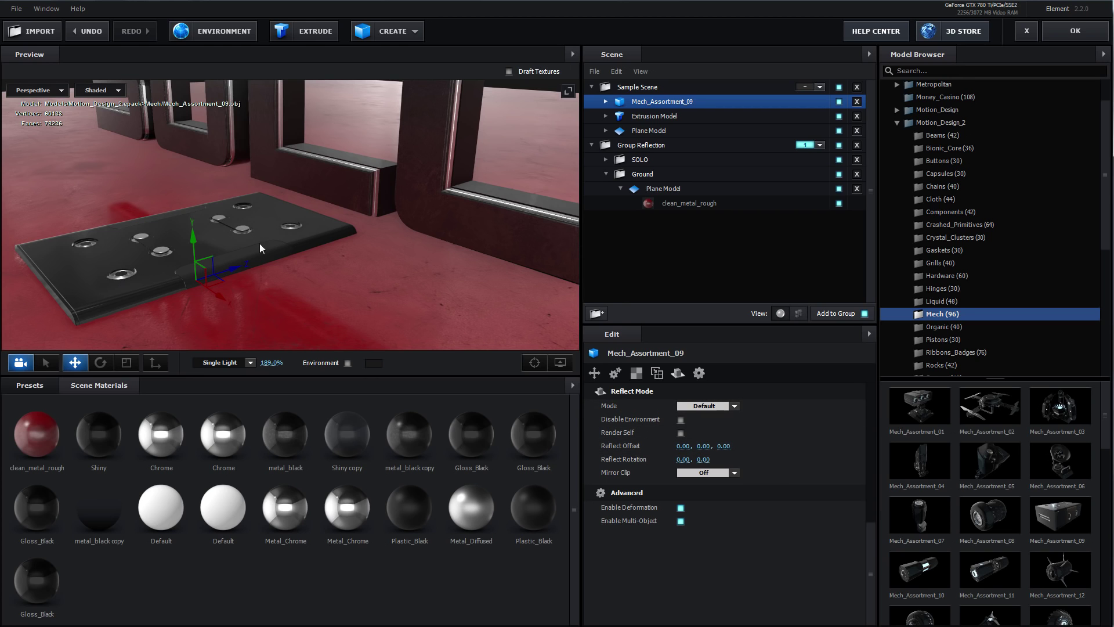
Delete Mech_Assortment_09 from the Sample Scene group.
{"action": "left_click", "coordinate": [857, 101]}
{"action": "left_click", "coordinate": [359, 162]}
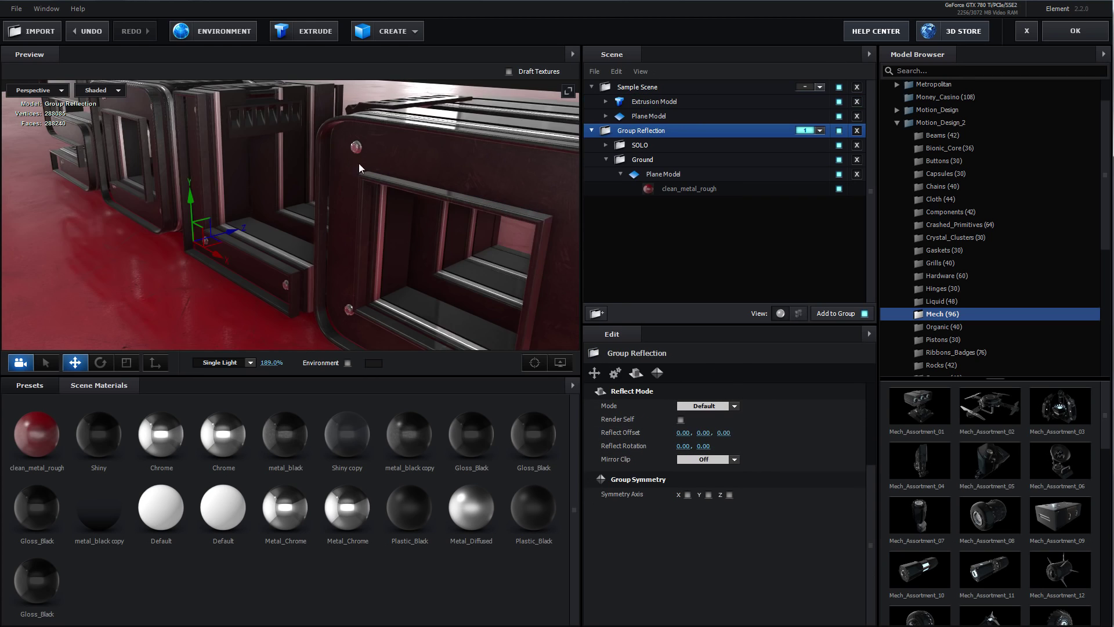
{"action": "scroll", "coordinate": [360, 163], "scroll_direction": "down", "scroll_amount": 5}
Select the Ground folder in Group Reflection and set its reflect mode to Mirror Surface.
{"action": "left_click", "coordinate": [640, 161]}
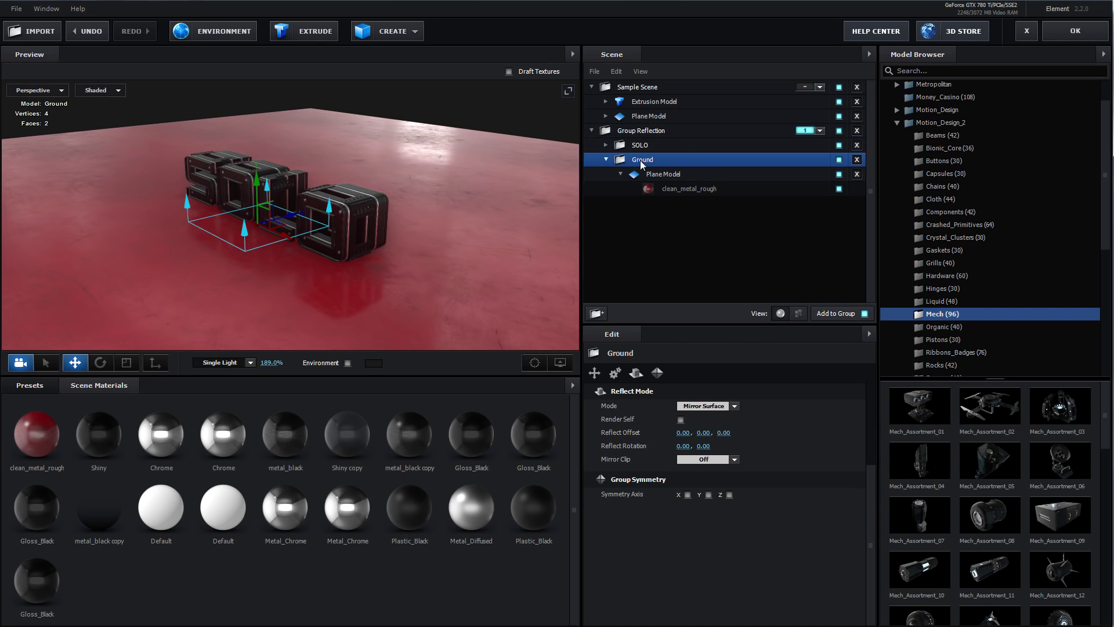
{"action": "left_click", "coordinate": [725, 407]}
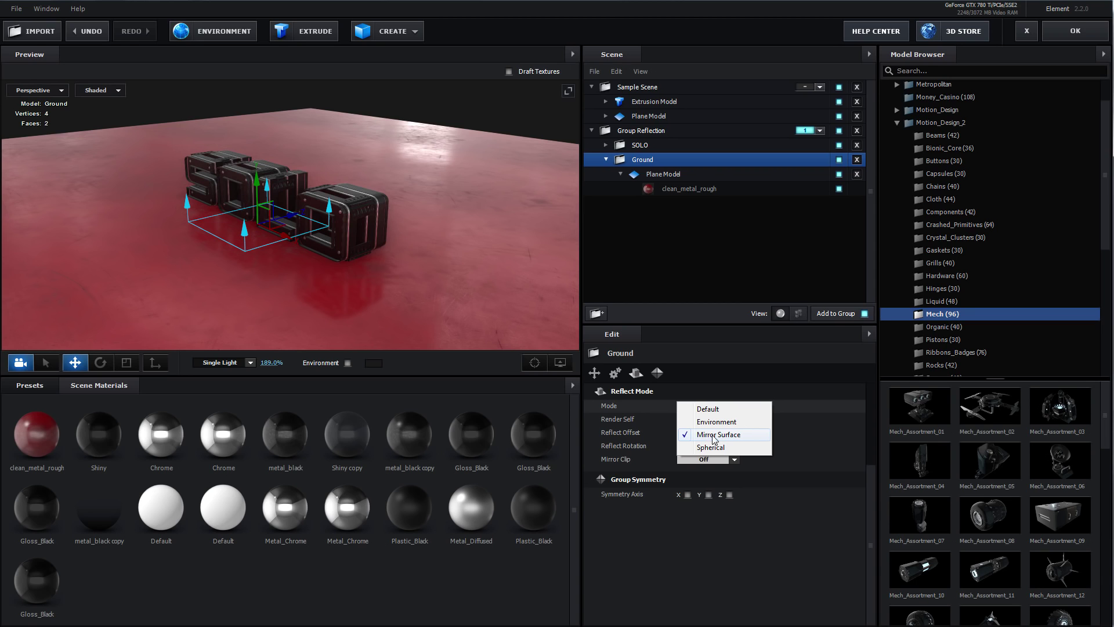
{"action": "left_click", "coordinate": [710, 440]}
{"action": "left_click_drag", "start_coordinate": [385, 304], "coordinate": [392, 262]}
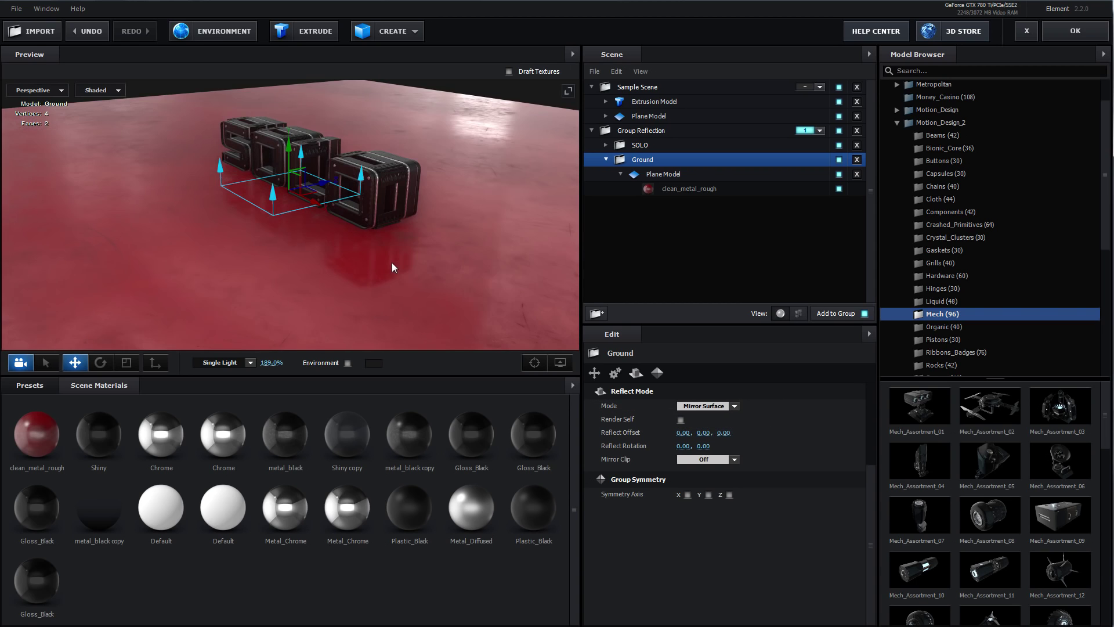
Add Mech_Assortment_09 to the Ground folder, move it in front of the SOLO letters and sink it into the floor.
{"action": "left_click", "coordinate": [1059, 515]}
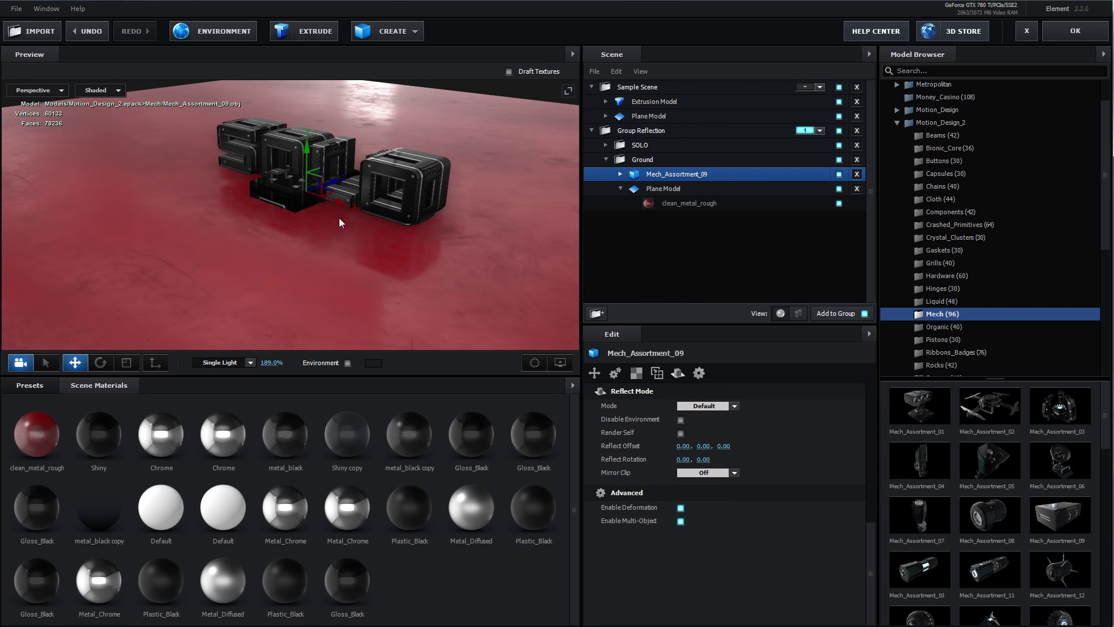
{"action": "left_click_drag", "start_coordinate": [346, 180], "coordinate": [248, 207]}
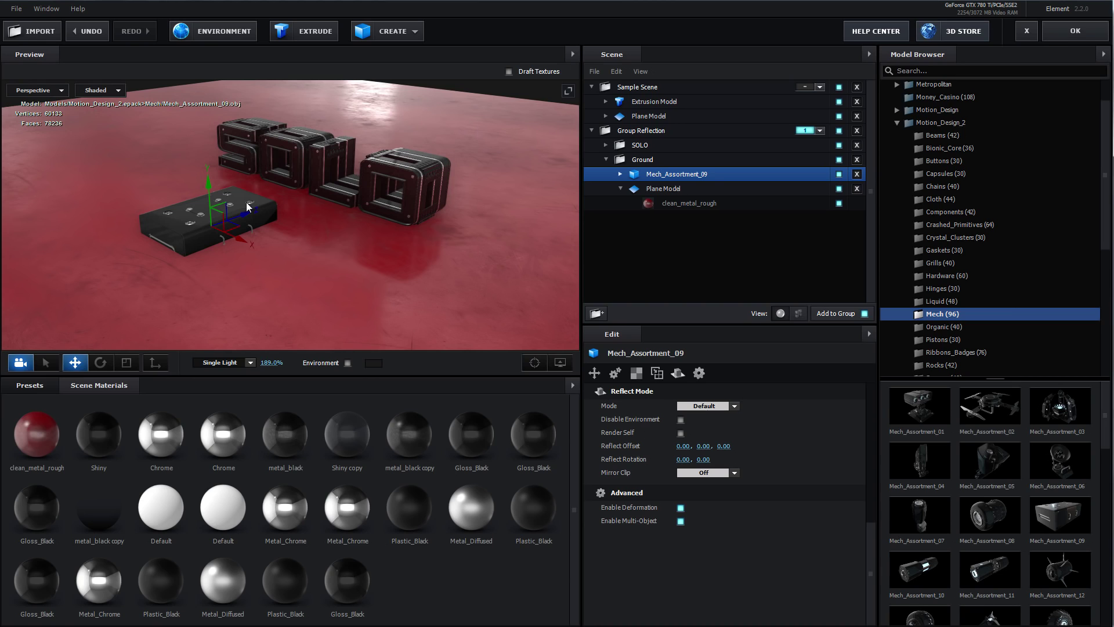
{"action": "left_click_drag", "start_coordinate": [210, 188], "coordinate": [205, 214]}
{"action": "scroll", "coordinate": [345, 252], "scroll_direction": "up", "scroll_amount": 6}
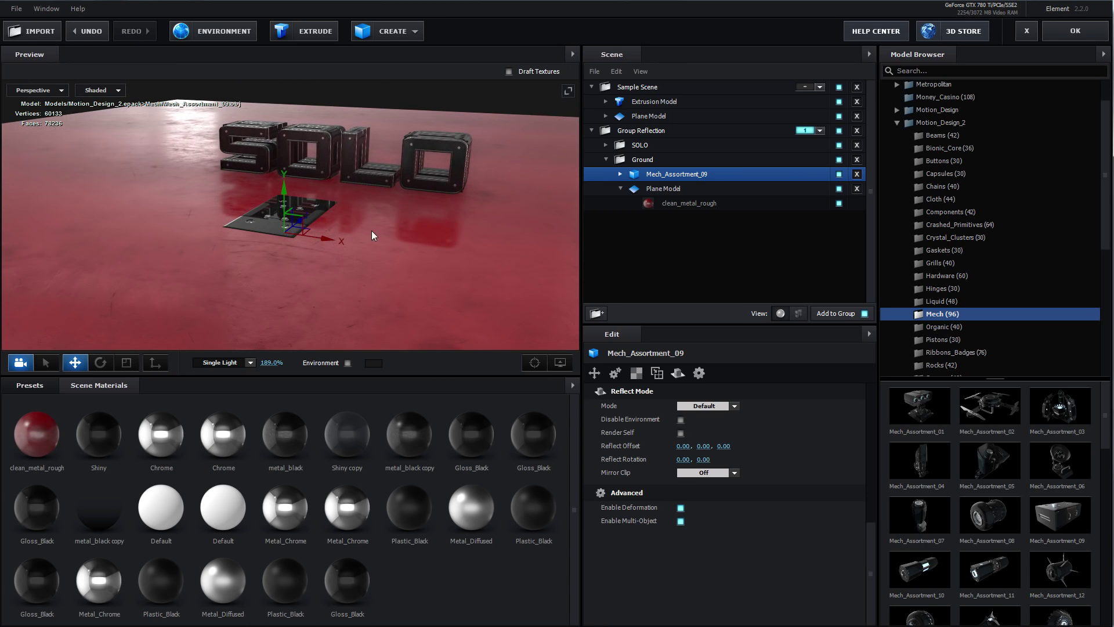
Duplicate the Mech_Assortment_09 plate and place the copy beside the original, in front of the letters.
{"action": "left_click_drag", "start_coordinate": [377, 216], "coordinate": [394, 168]}
{"action": "scroll", "coordinate": [376, 213], "scroll_direction": "down", "scroll_amount": 4}
{"action": "mouse_move", "coordinate": [375, 214]}
{"action": "left_mouse_down"}
{"action": "mouse_move", "coordinate": [389, 208]}
{"action": "mouse_move", "coordinate": [372, 217]}
{"action": "left_mouse_up"}
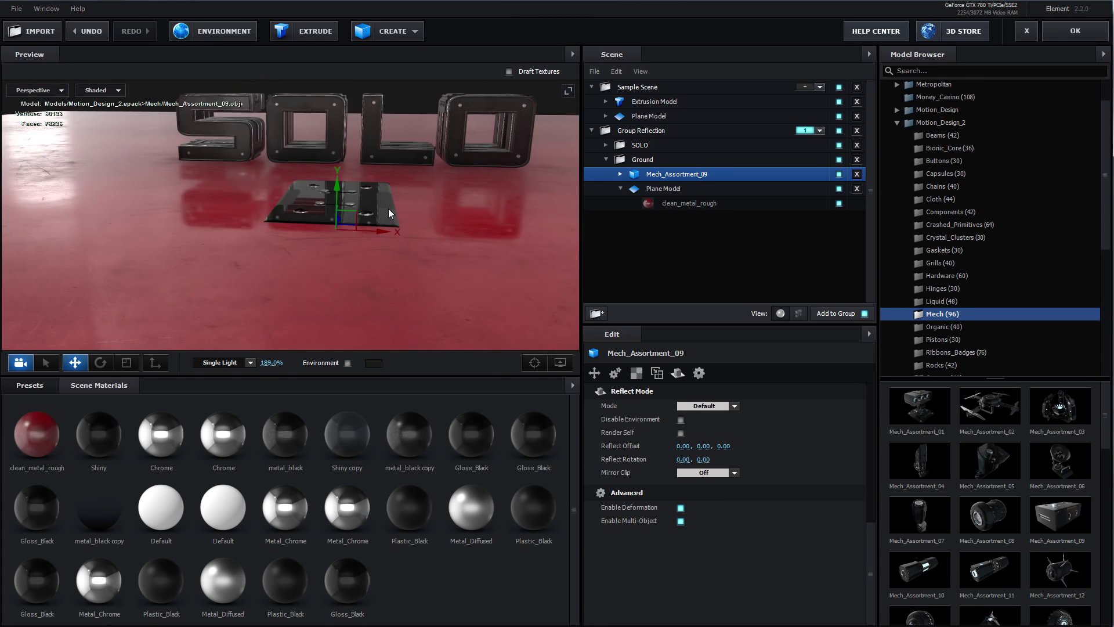
{"action": "left_click_drag", "start_coordinate": [304, 240], "coordinate": [441, 267]}
Add Mech_Base_03 to the Ground folder and place it beside the Mech_Assortment_09 plates.
{"action": "scroll", "coordinate": [934, 523], "scroll_direction": "down", "scroll_amount": 6}
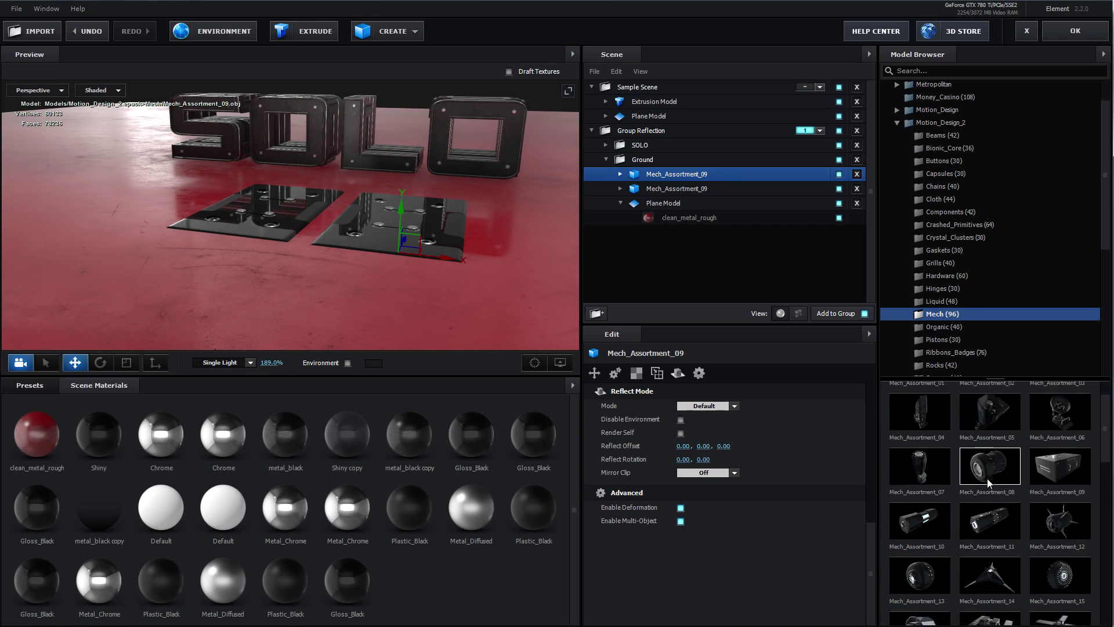
{"action": "left_click", "coordinate": [911, 507]}
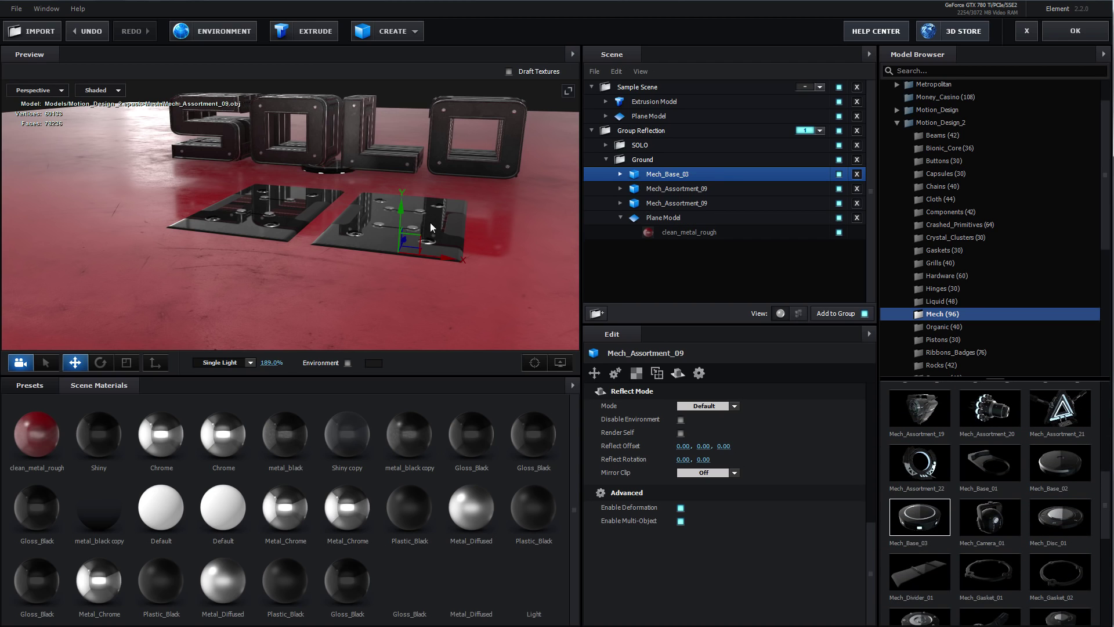
{"action": "left_click_drag", "start_coordinate": [334, 214], "coordinate": [320, 253]}
{"action": "left_click_drag", "start_coordinate": [331, 184], "coordinate": [162, 175]}
{"action": "left_click_drag", "start_coordinate": [204, 253], "coordinate": [214, 248]}
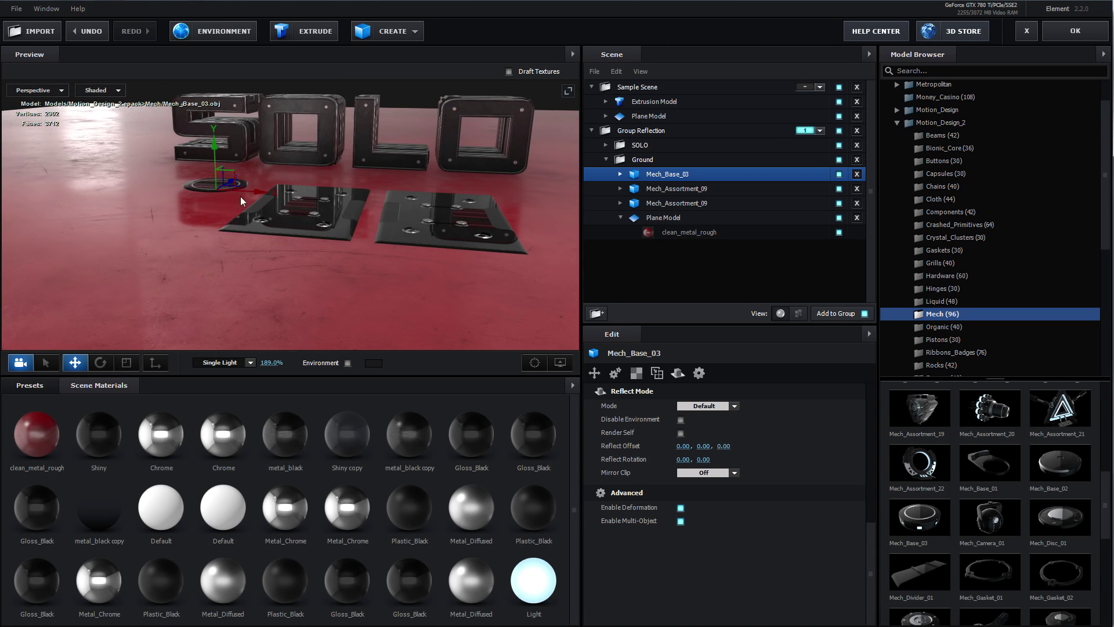
Duplicate Mech_Base_03, place the two discs next to each other beside the plates, and inspect the floor reflections.
{"action": "left_click_drag", "start_coordinate": [277, 221], "coordinate": [130, 222]}
{"action": "key", "text": "ctrl+d"}
{"action": "left_click_drag", "start_coordinate": [260, 248], "coordinate": [310, 227]}
{"action": "scroll", "coordinate": [345, 187], "scroll_direction": "up", "scroll_amount": 3}
{"action": "left_click_drag", "start_coordinate": [346, 187], "coordinate": [336, 191]}
{"action": "scroll", "coordinate": [312, 174], "scroll_direction": "up", "scroll_amount": 3}
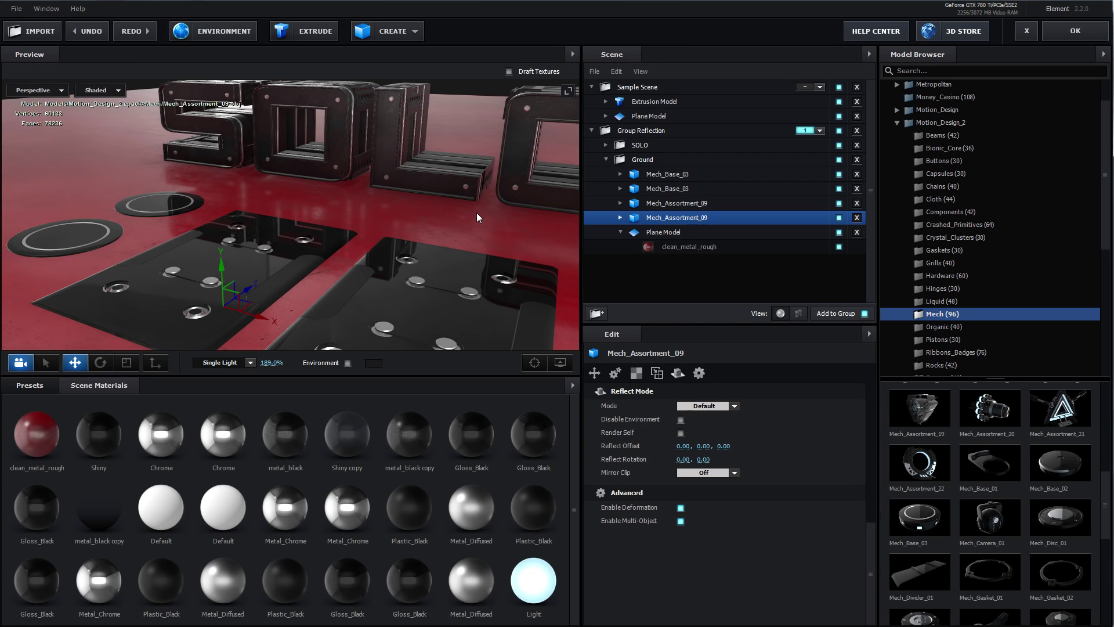
{"action": "scroll", "coordinate": [477, 217], "scroll_direction": "down", "scroll_amount": 5}
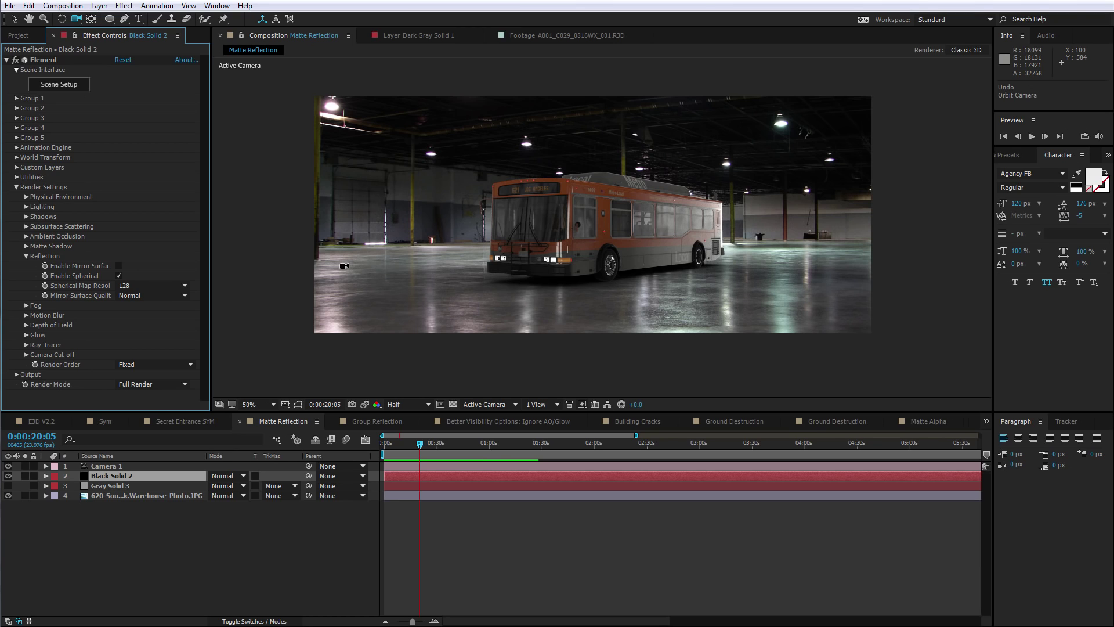
In the Matte Reflection composition, show the Gray Solid 3 layer and orbit the camera to examine the bus's matte shadow.
{"action": "mouse_move", "coordinate": [653, 268]}
{"action": "left_mouse_down"}
{"action": "mouse_move", "coordinate": [617, 267]}
{"action": "mouse_move", "coordinate": [553, 304]}
{"action": "mouse_move", "coordinate": [640, 265]}
{"action": "left_mouse_up"}
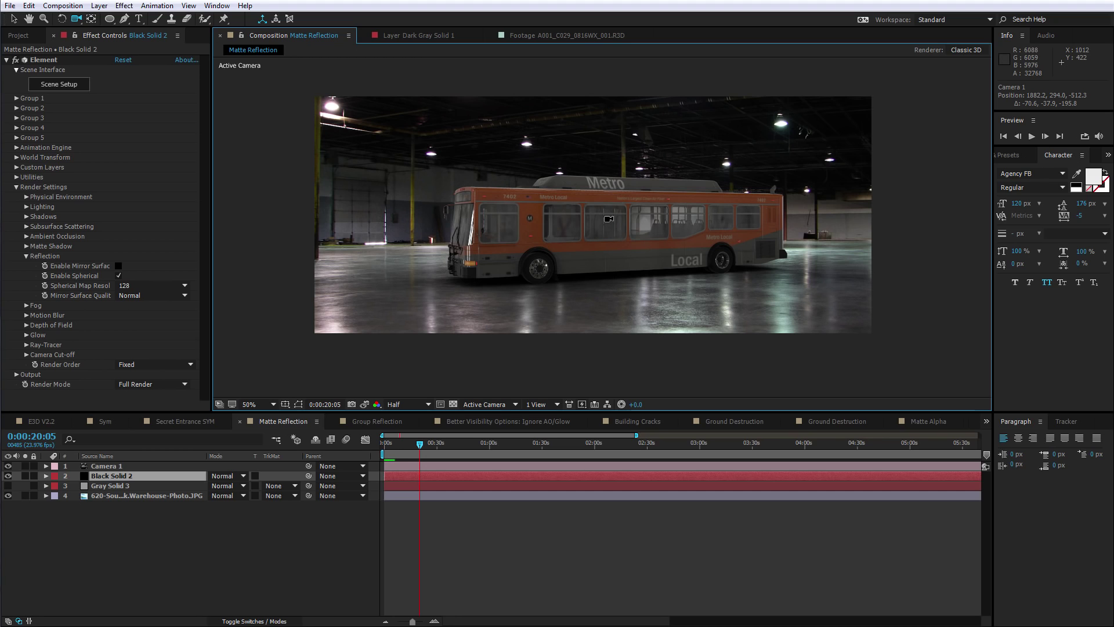
{"action": "left_click", "coordinate": [9, 486]}
{"action": "left_click_drag", "start_coordinate": [621, 279], "coordinate": [649, 262]}
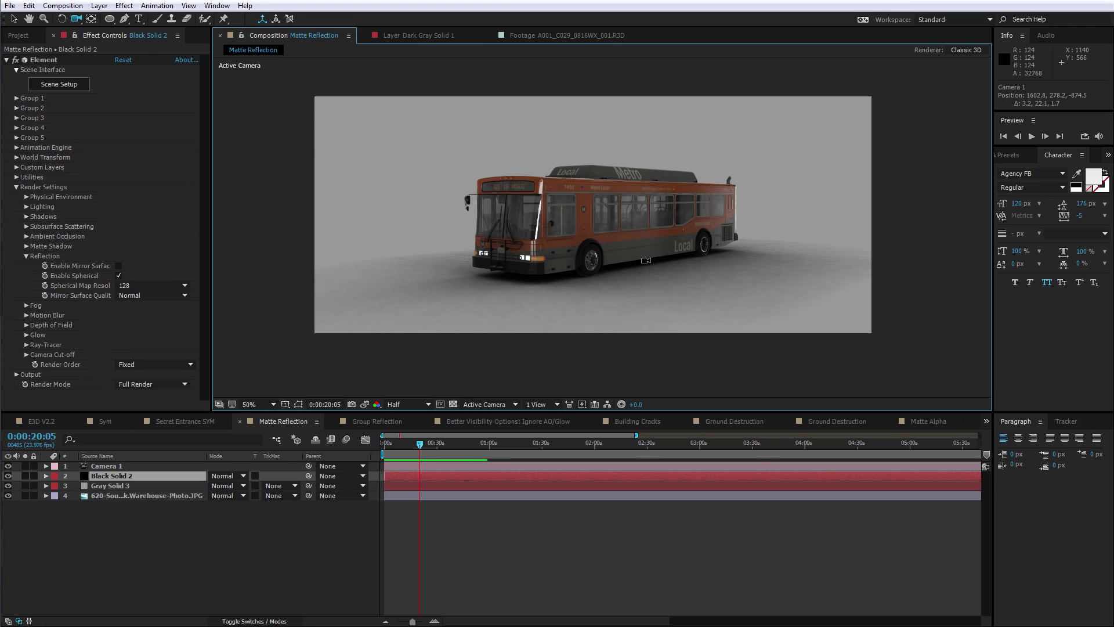
Enable mirror surface reflections with spherical ones kept on, hide the Gray Solid 3 layer, and view the bus from several angles.
{"action": "left_click", "coordinate": [118, 266]}
{"action": "left_click", "coordinate": [118, 275]}
{"action": "left_click", "coordinate": [9, 486]}
{"action": "left_click_drag", "start_coordinate": [652, 281], "coordinate": [625, 259]}
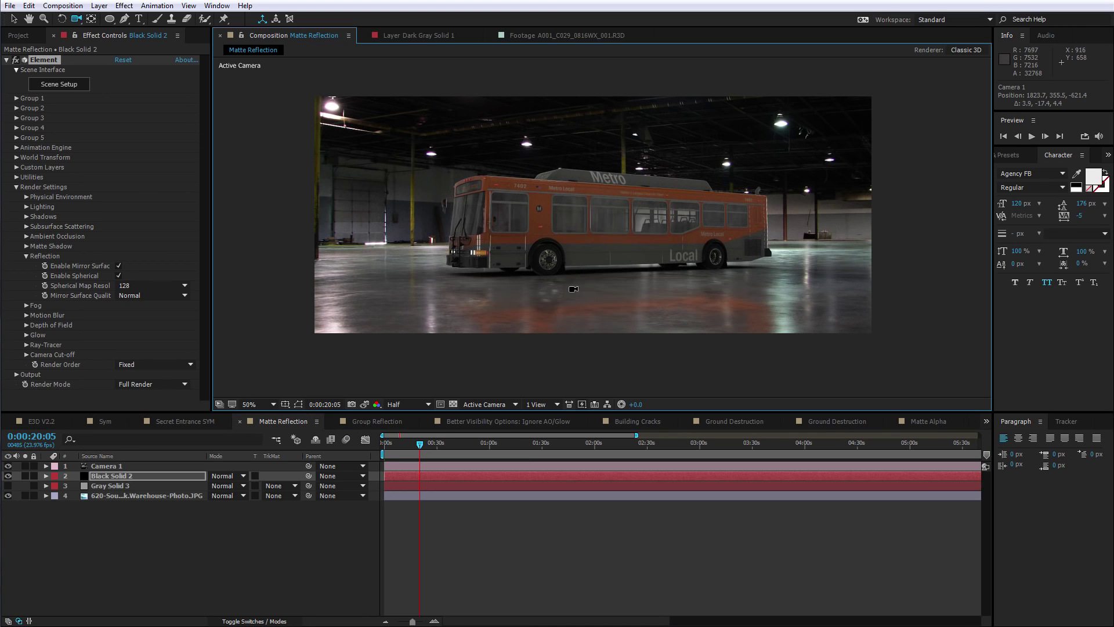
{"action": "left_click_drag", "start_coordinate": [524, 301], "coordinate": [540, 300]}
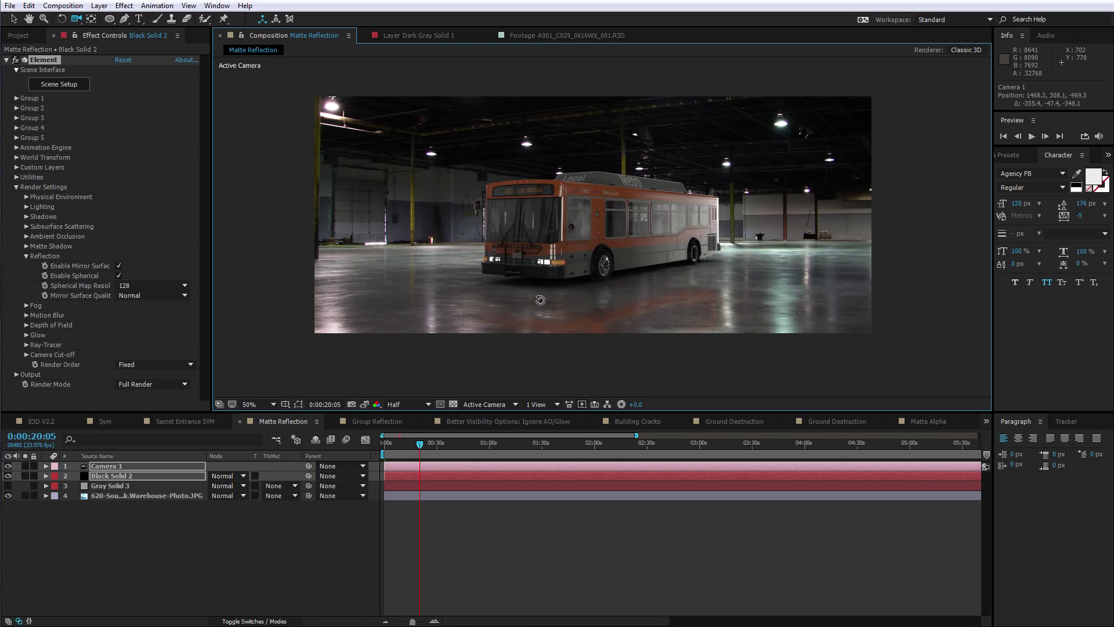
{"action": "left_click_drag", "start_coordinate": [685, 293], "coordinate": [667, 293]}
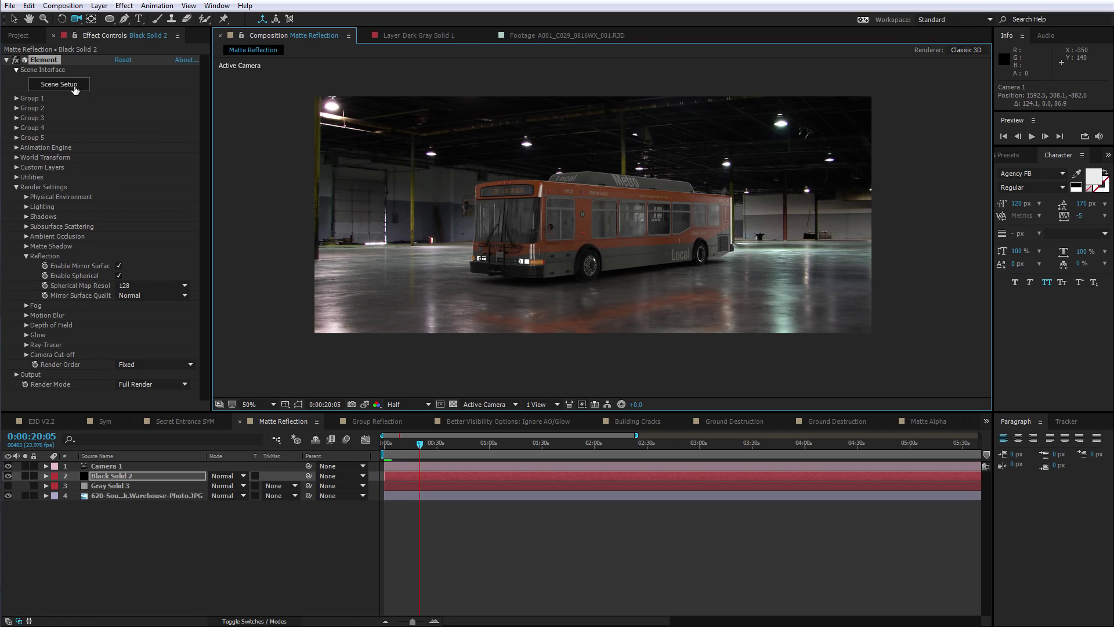
Open the Element scene setup and set the preview background colour to 5E636A.
{"action": "left_click", "coordinate": [74, 89]}
{"action": "left_click_drag", "start_coordinate": [282, 285], "coordinate": [354, 287]}
{"action": "left_click", "coordinate": [381, 364]}
{"action": "left_click", "coordinate": [431, 366]}
{"action": "left_click", "coordinate": [403, 398]}
{"action": "left_click", "coordinate": [309, 386]}
{"action": "left_click", "coordinate": [286, 393]}
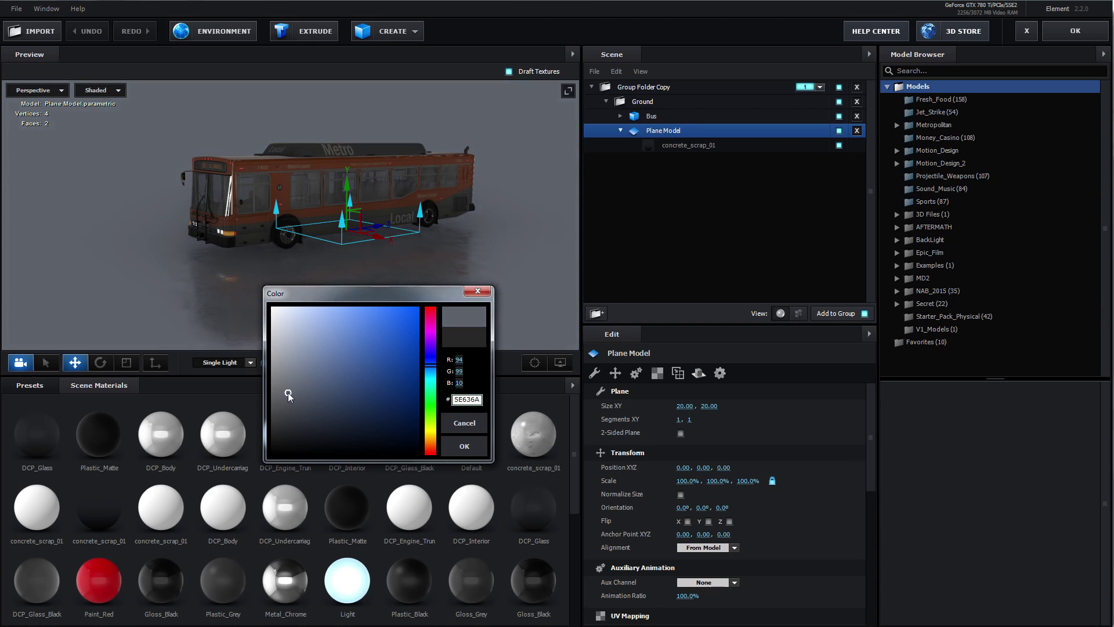
{"action": "left_click", "coordinate": [465, 446]}
{"action": "left_click_drag", "start_coordinate": [494, 220], "coordinate": [517, 213]}
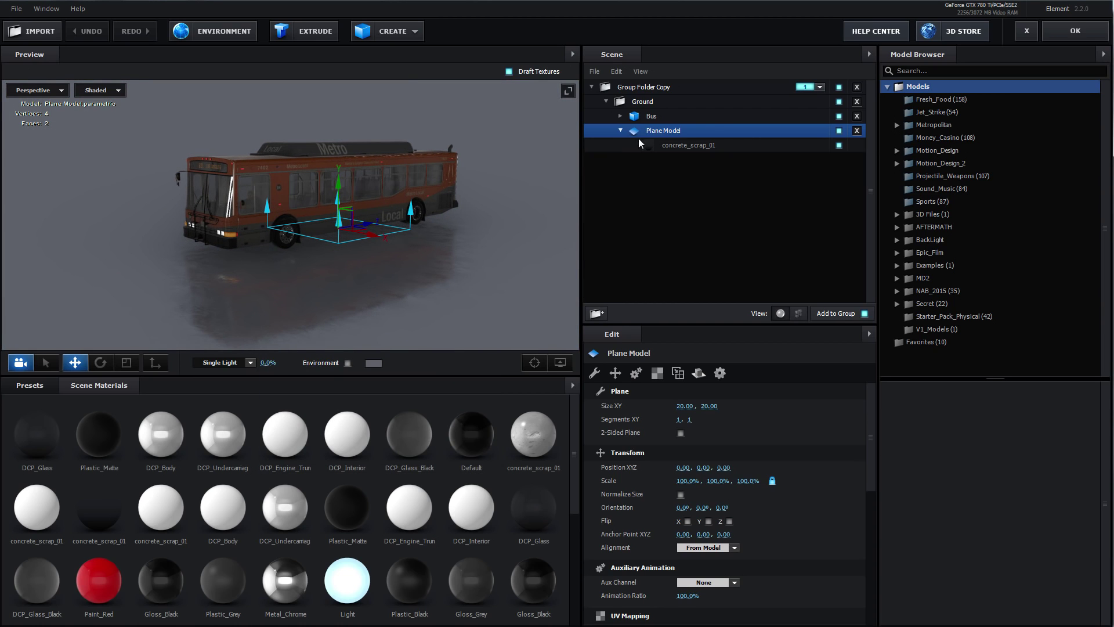
Set the reflect mode of the Plane Model under the bus to Default.
{"action": "left_click", "coordinate": [698, 373]}
{"action": "left_click", "coordinate": [717, 409]}
{"action": "left_click", "coordinate": [712, 409]}
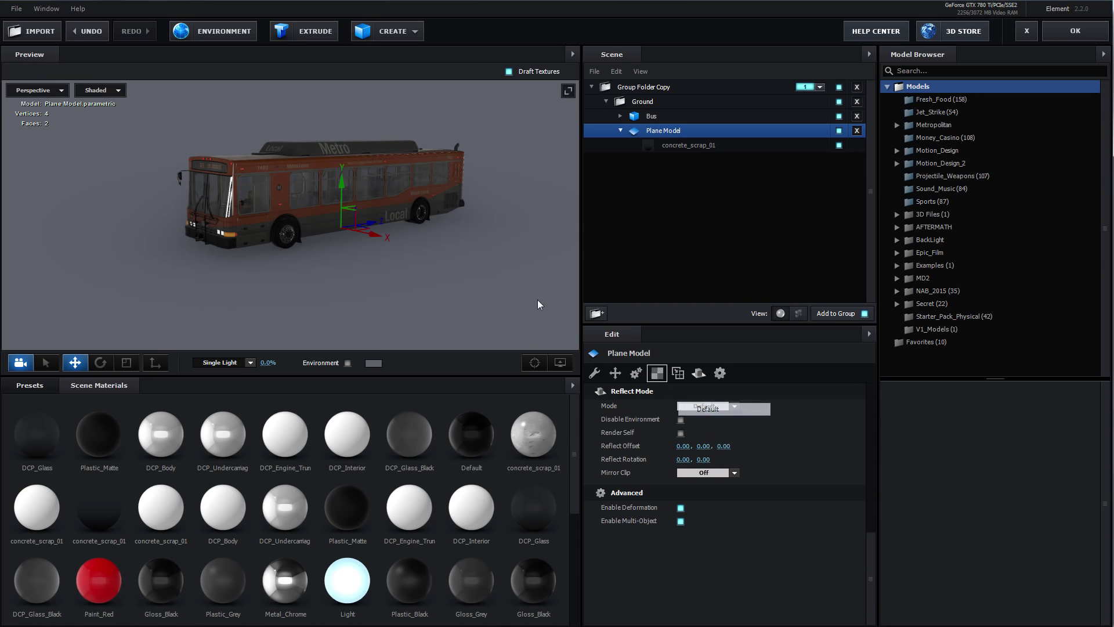
Set the Plane Model's reflect mode to Mirror Surface and view the floor beneath the bus.
{"action": "left_click", "coordinate": [718, 409]}
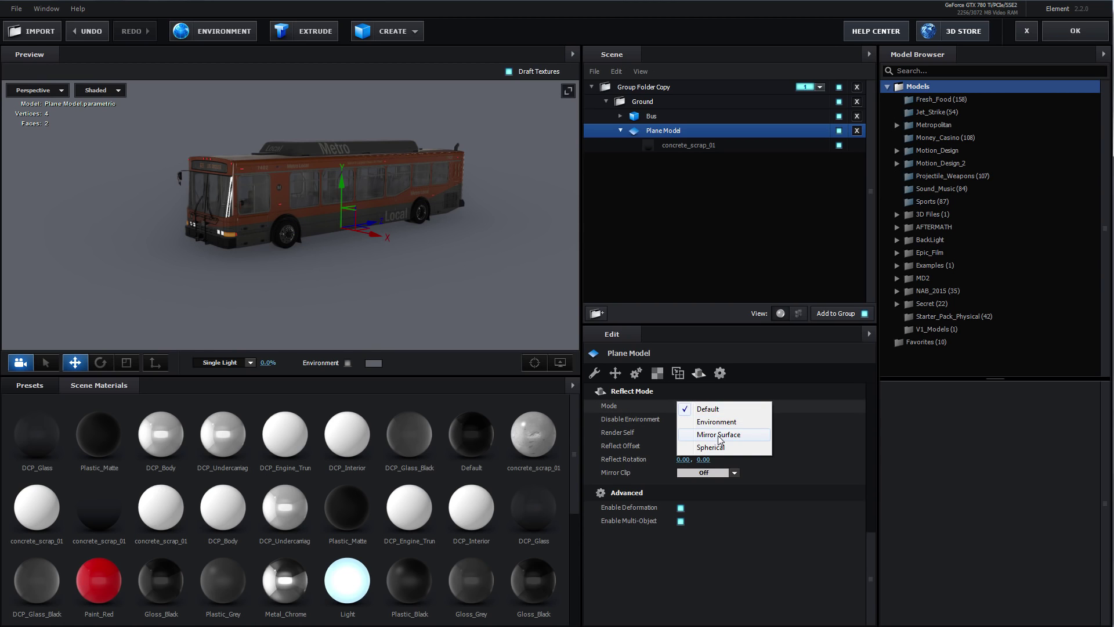
{"action": "left_click", "coordinate": [715, 434]}
{"action": "mouse_move", "coordinate": [354, 273]}
{"action": "left_mouse_down"}
{"action": "mouse_move", "coordinate": [382, 279]}
{"action": "mouse_move", "coordinate": [363, 275]}
{"action": "left_mouse_up"}
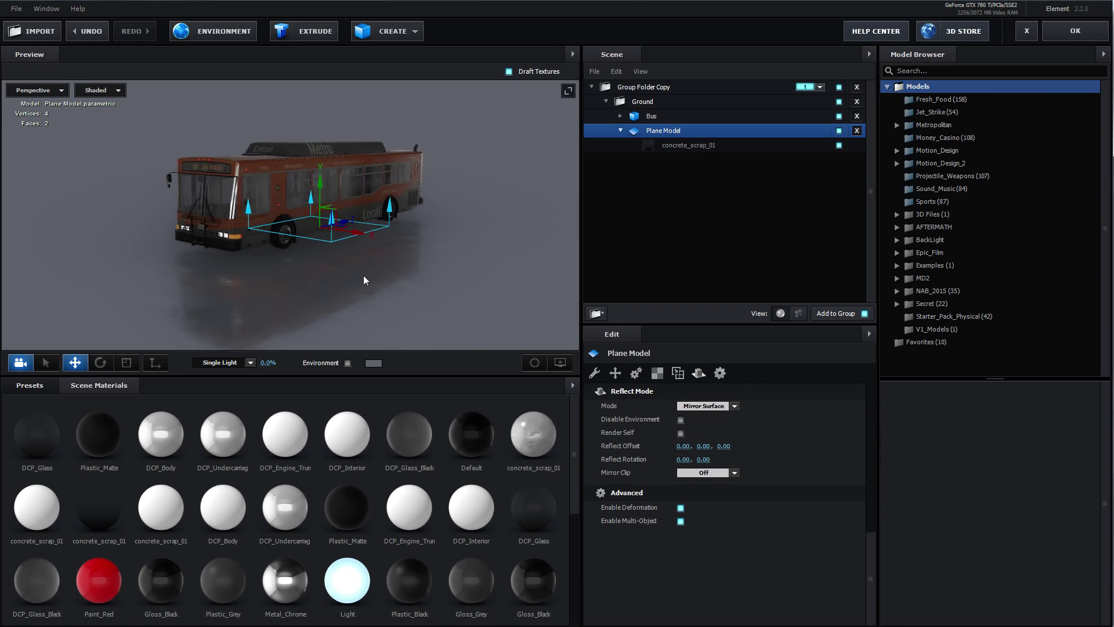
Turn off Matte Reflection and Matte Shadow in the concrete_scrap_01 material's advanced settings and inspect the floor.
{"action": "left_click", "coordinate": [668, 148]}
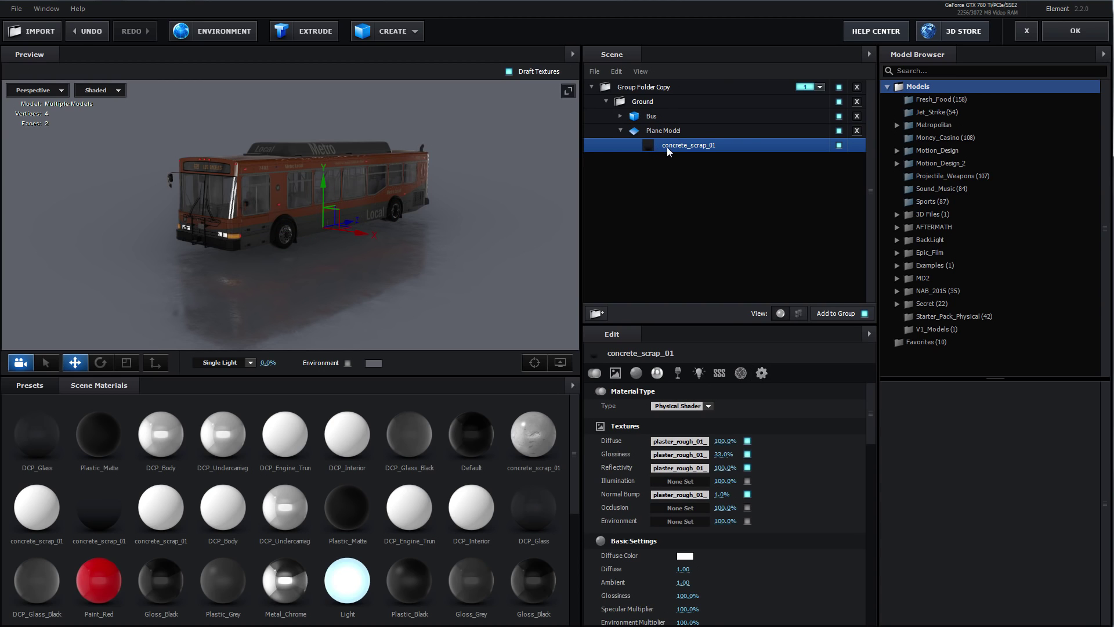
{"action": "left_click", "coordinate": [761, 373]}
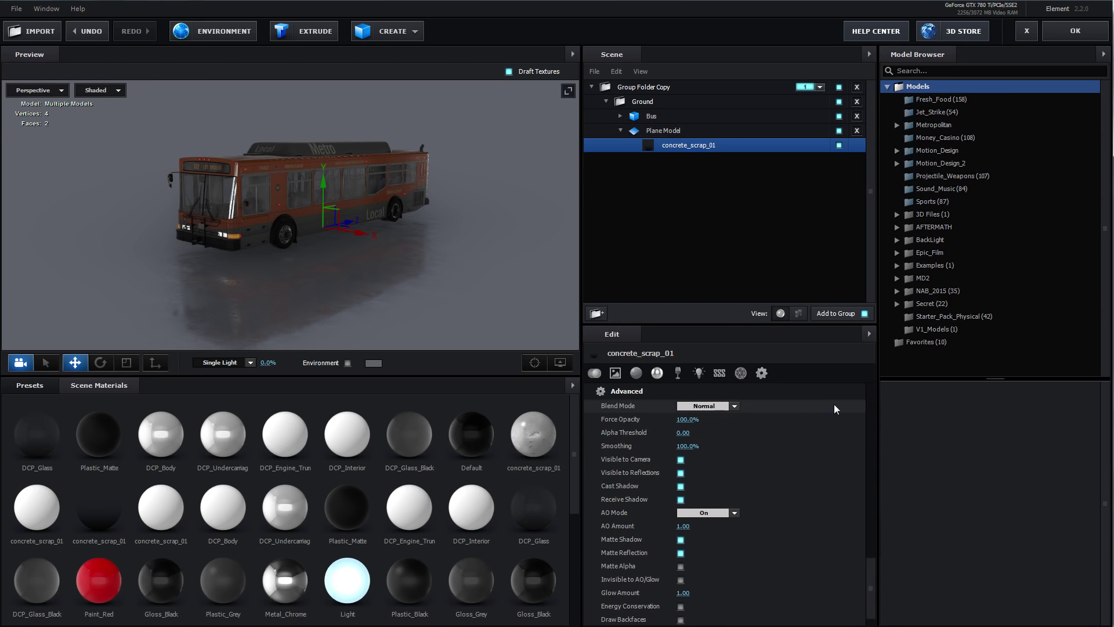
{"action": "scroll", "coordinate": [743, 461], "scroll_direction": "down", "scroll_amount": 2}
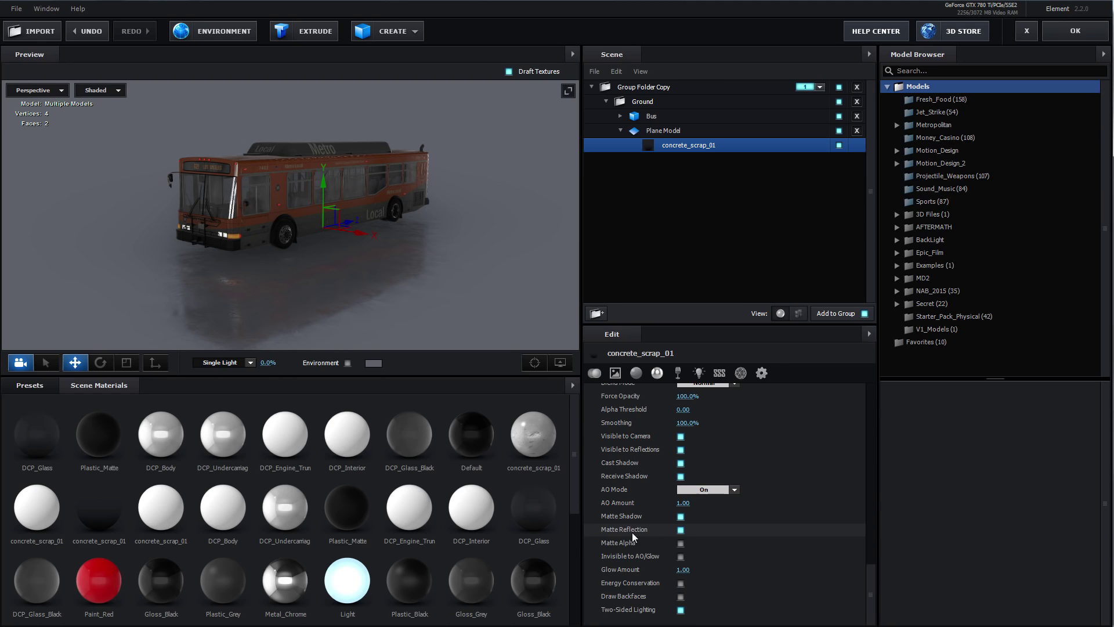
{"action": "left_click", "coordinate": [681, 530]}
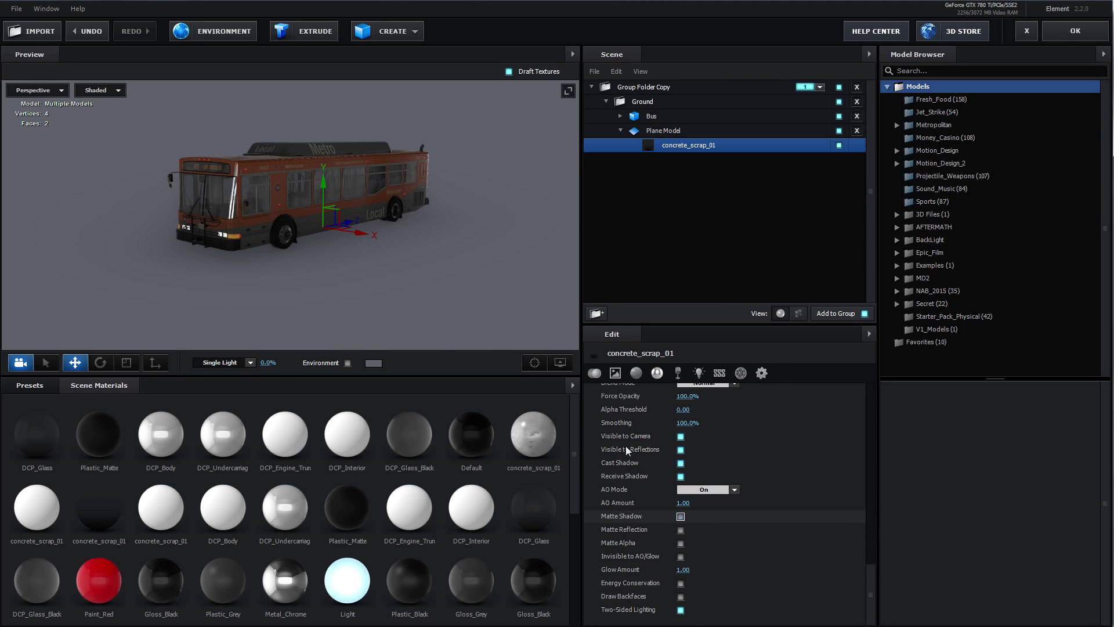
{"action": "left_click_drag", "start_coordinate": [446, 263], "coordinate": [196, 250]}
{"action": "left_click_drag", "start_coordinate": [304, 279], "coordinate": [389, 257]}
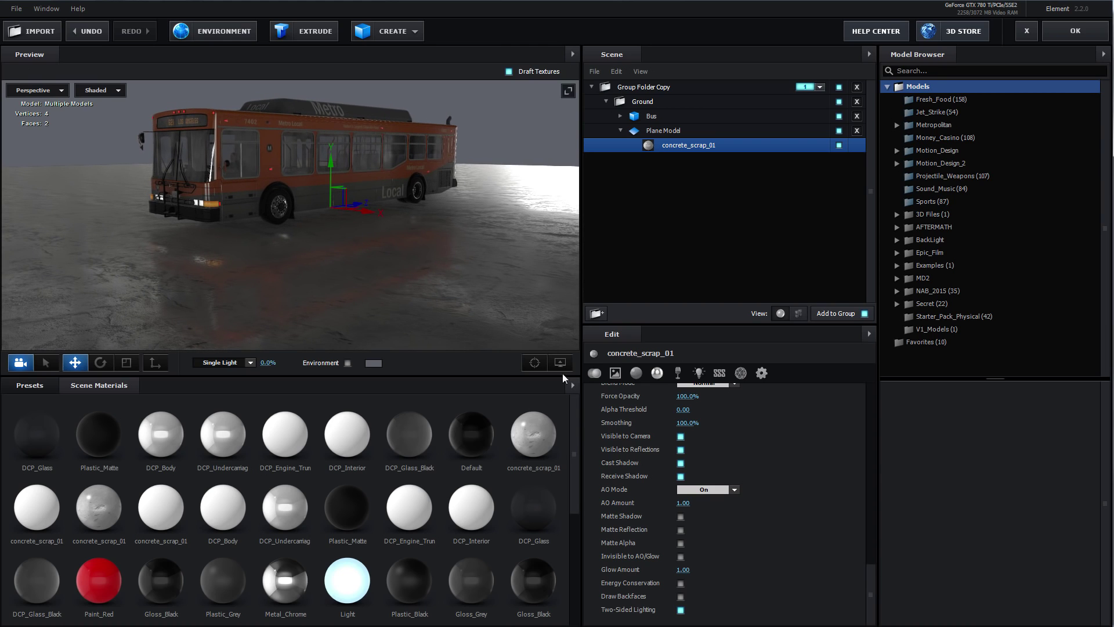
Turn Matte Shadow and Matte Reflection back on for concrete_scrap_01, apply the scene setup and orbit around the bus.
{"action": "left_click", "coordinate": [681, 516]}
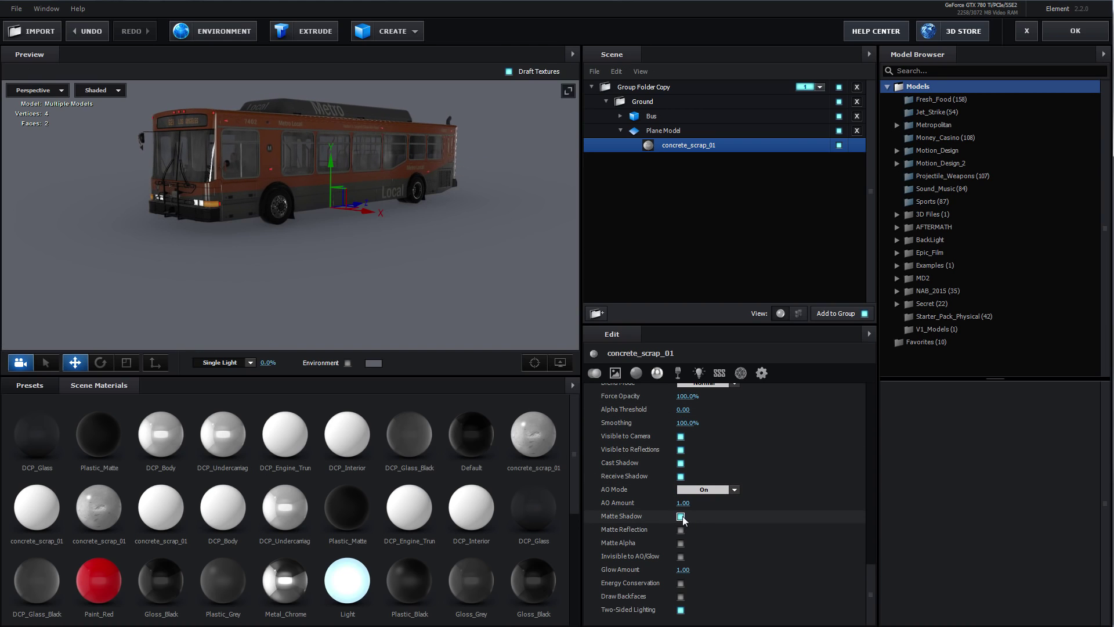
{"action": "left_click_drag", "start_coordinate": [286, 260], "coordinate": [251, 225]}
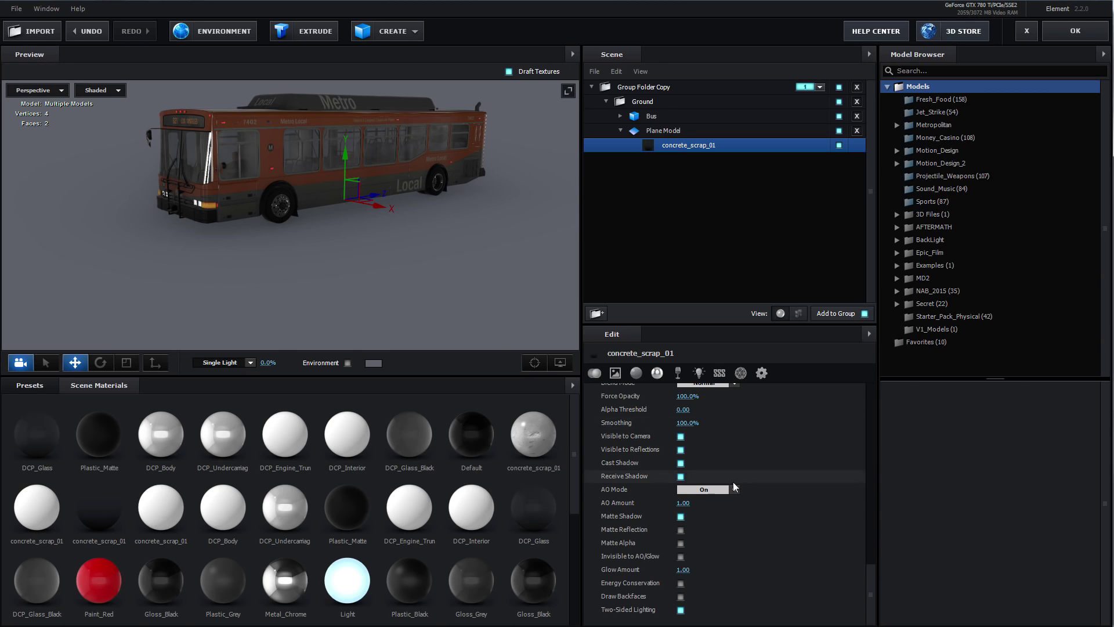
{"action": "left_click", "coordinate": [681, 530]}
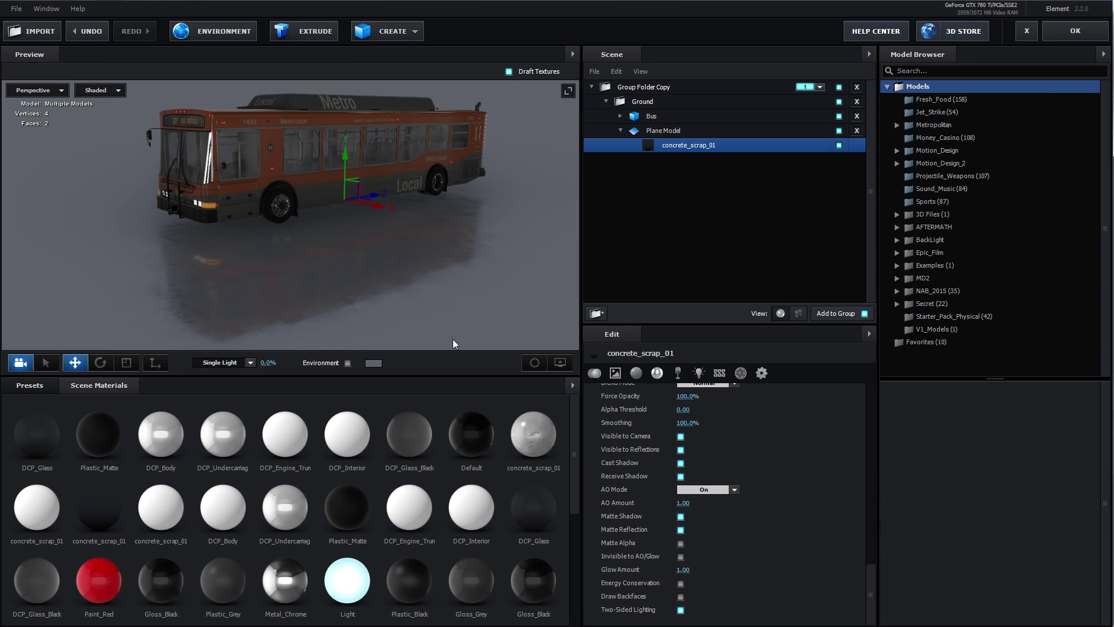
{"action": "mouse_move", "coordinate": [339, 272]}
{"action": "left_mouse_down"}
{"action": "mouse_move", "coordinate": [308, 270]}
{"action": "mouse_move", "coordinate": [327, 270]}
{"action": "left_mouse_up"}
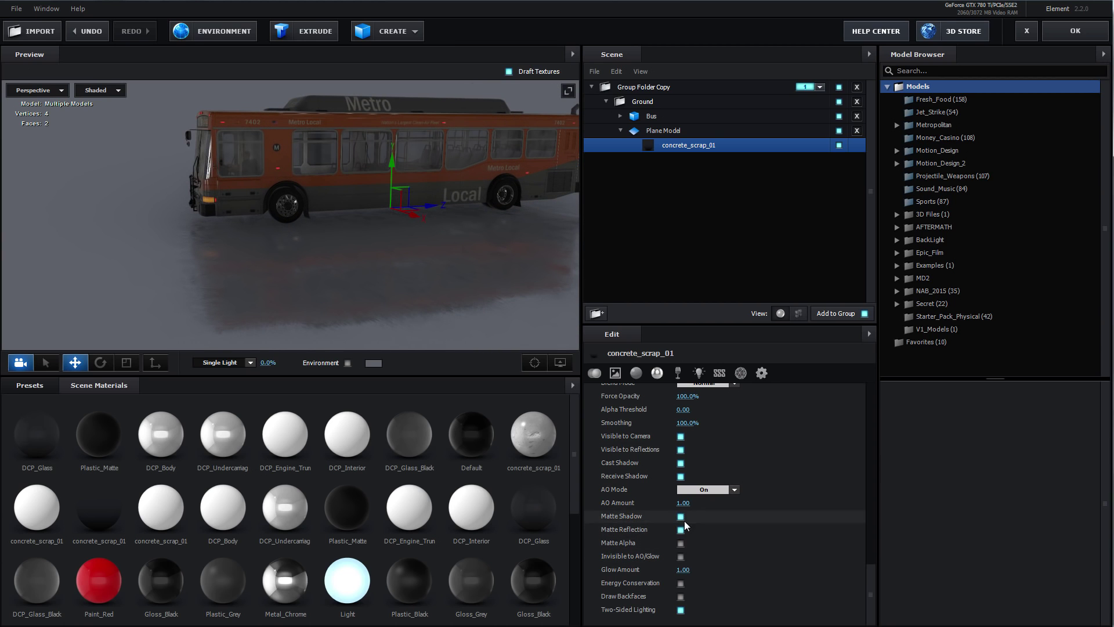
{"action": "left_click", "coordinate": [1072, 31]}
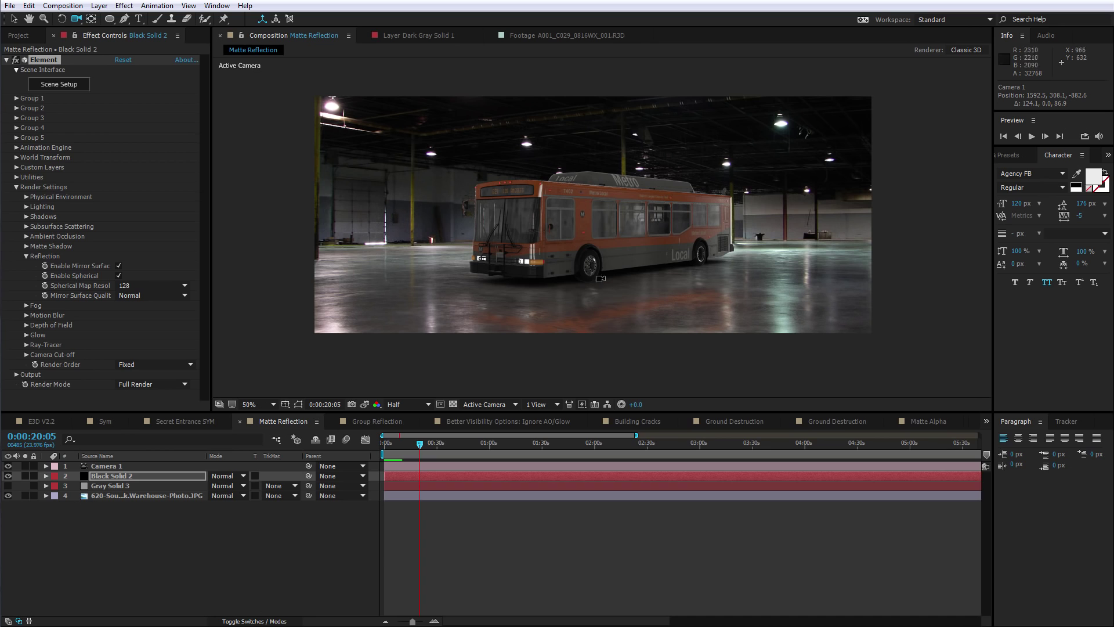
{"action": "left_click_drag", "start_coordinate": [631, 294], "coordinate": [618, 296]}
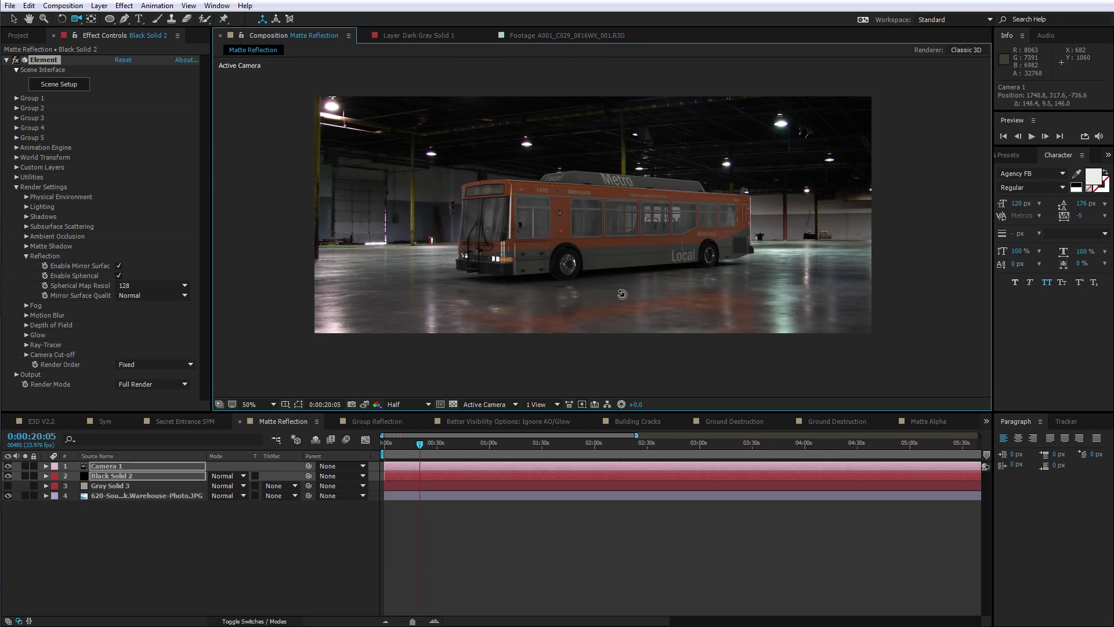
Show the Dynamic Reflection output pass, solo the Black Solid 2 layer and orbit around the bus reflection.
{"action": "left_click", "coordinate": [12, 374]}
{"action": "scroll", "coordinate": [110, 232], "scroll_direction": "down", "scroll_amount": 5}
{"action": "left_click", "coordinate": [154, 238]}
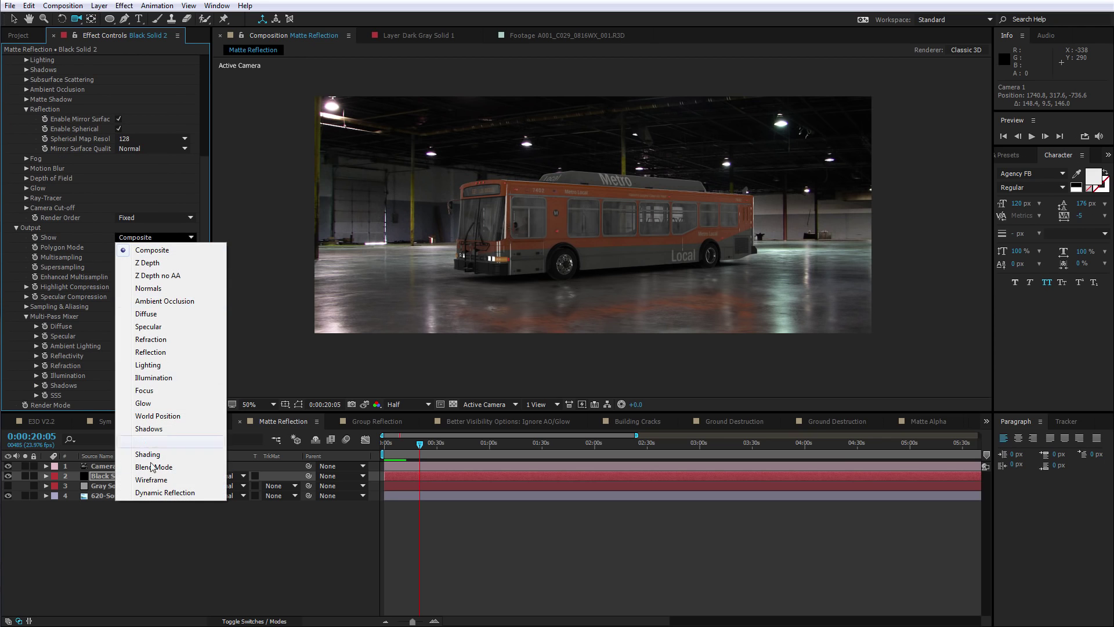
{"action": "left_click", "coordinate": [160, 493]}
{"action": "left_click", "coordinate": [26, 475]}
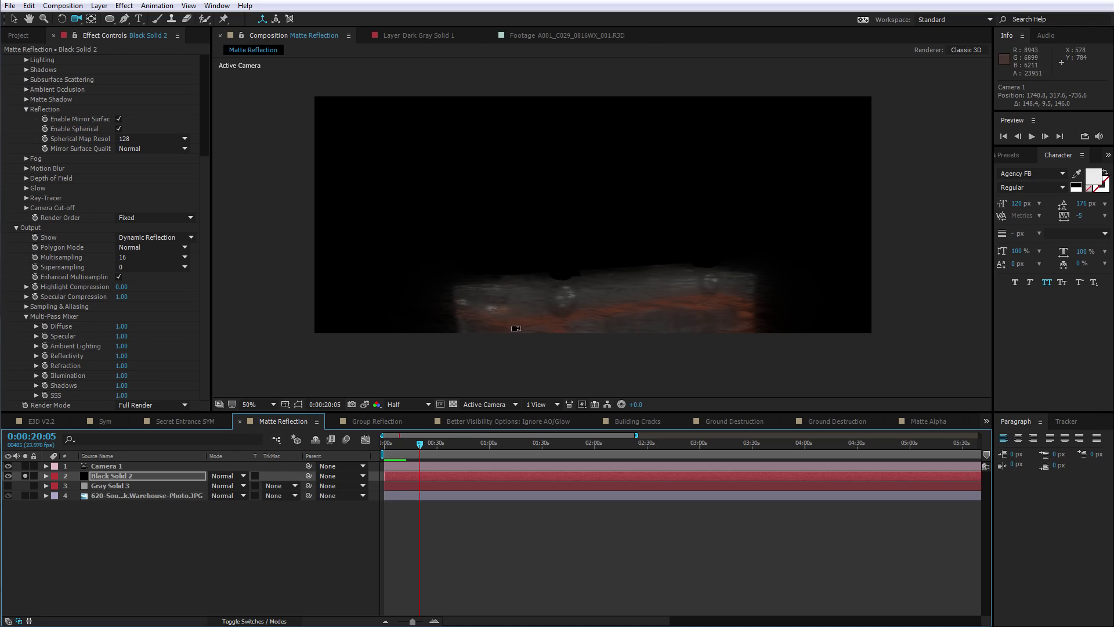
{"action": "left_click", "coordinate": [392, 443]}
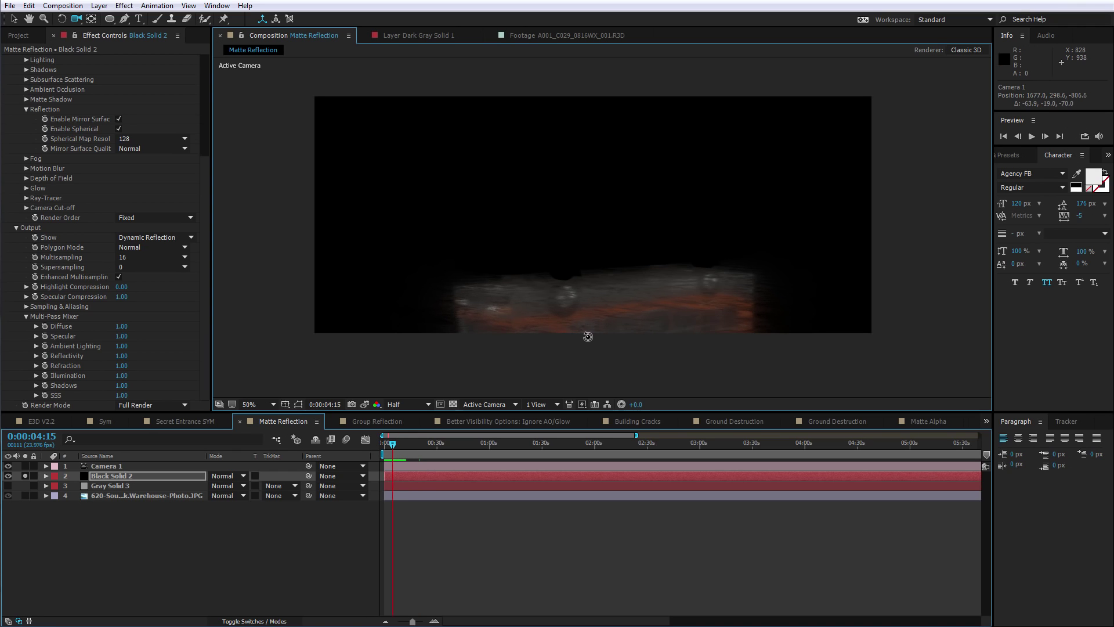
{"action": "left_click_drag", "start_coordinate": [588, 337], "coordinate": [590, 339]}
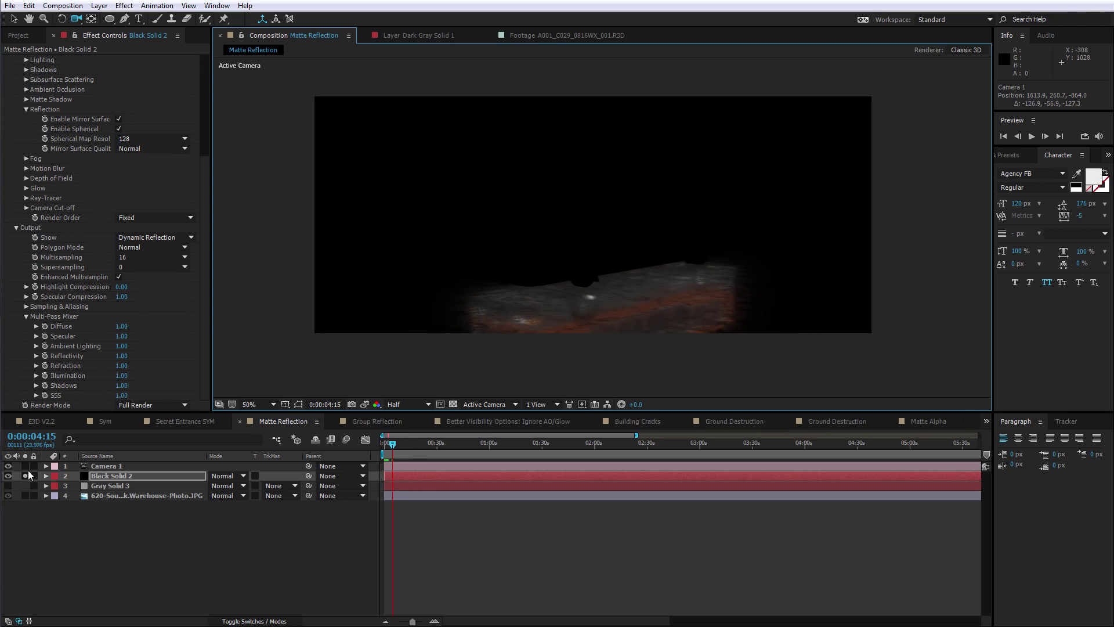
Set the Element output back to Composite and turn off the solo on Black Solid 2.
{"action": "left_click", "coordinate": [153, 237]}
{"action": "left_click", "coordinate": [137, 243]}
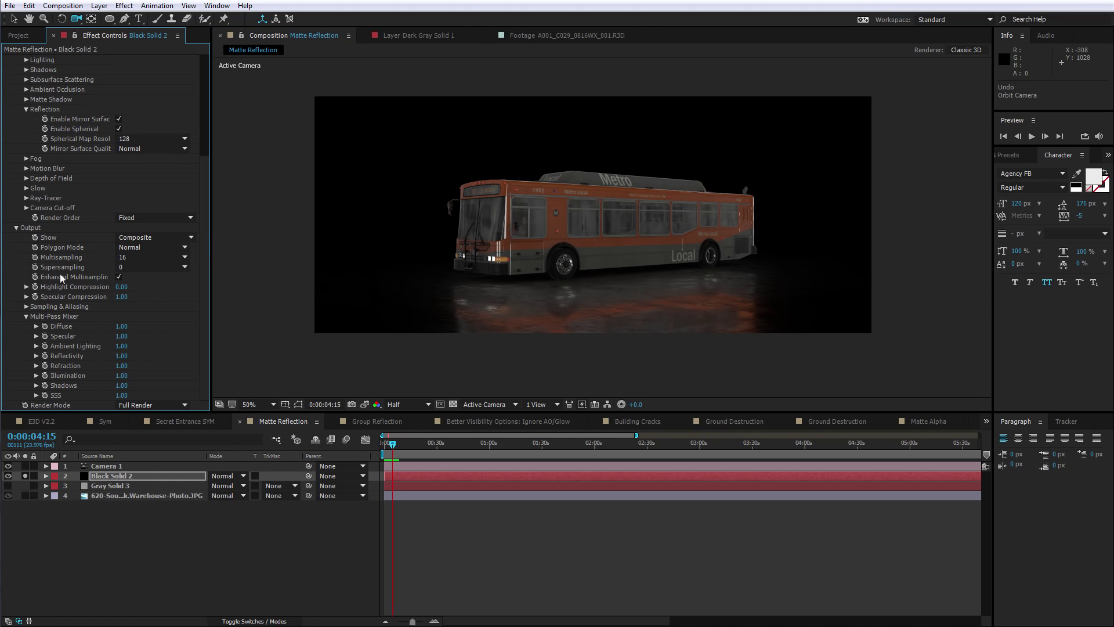
{"action": "left_click", "coordinate": [25, 476]}
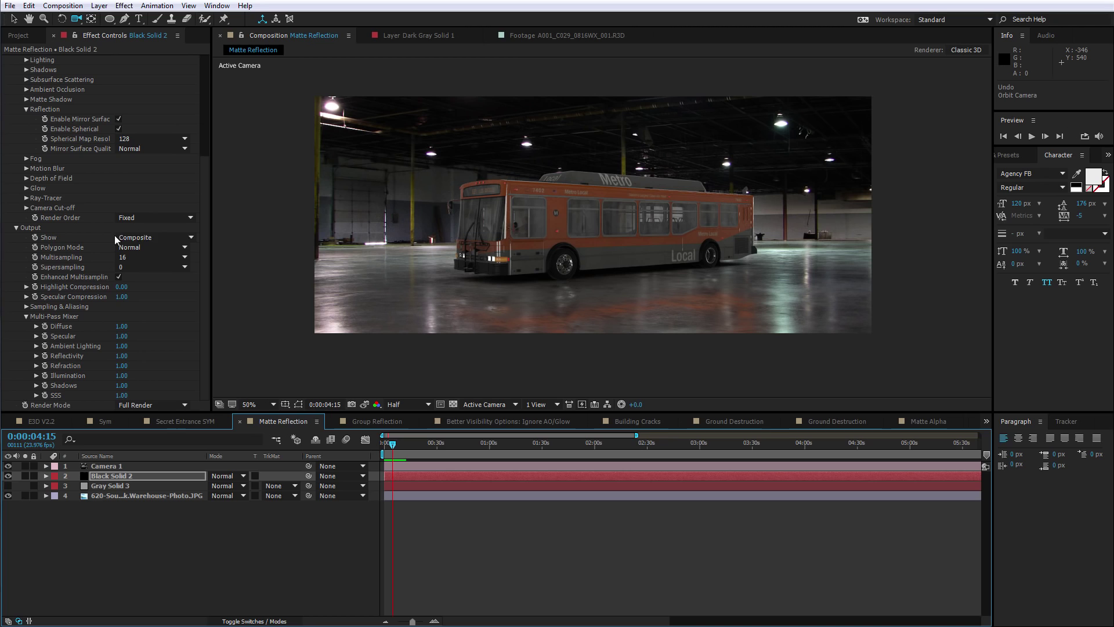
Check the available Mirror Surface Quality options in the reflection render settings.
{"action": "left_click", "coordinate": [129, 149]}
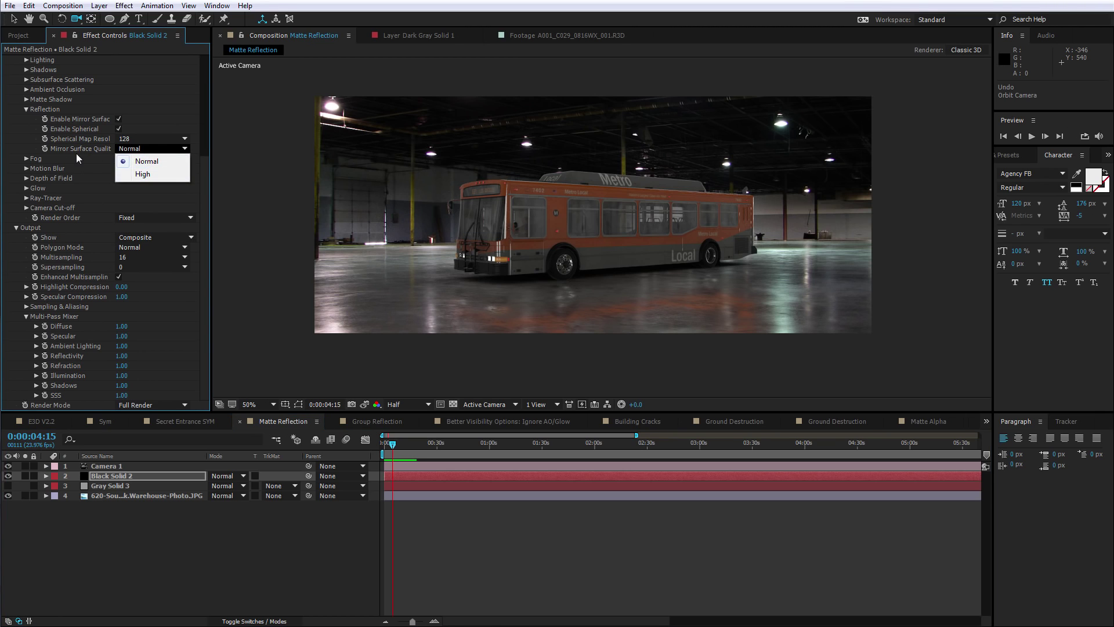
{"action": "left_click", "coordinate": [507, 291]}
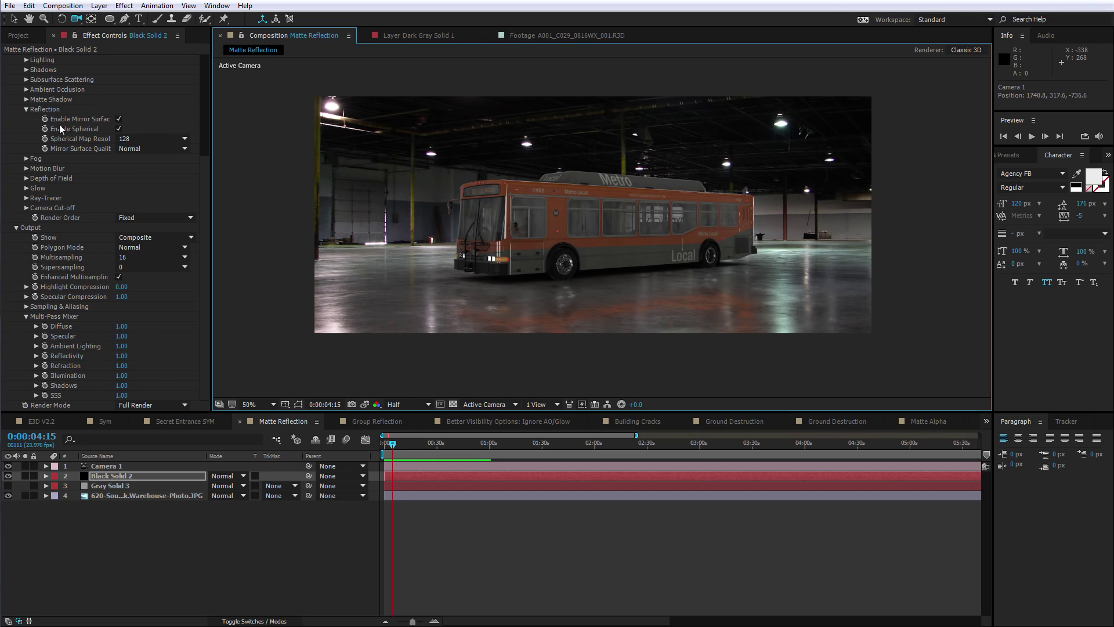
{"action": "left_click", "coordinate": [147, 151]}
{"action": "left_click", "coordinate": [72, 146]}
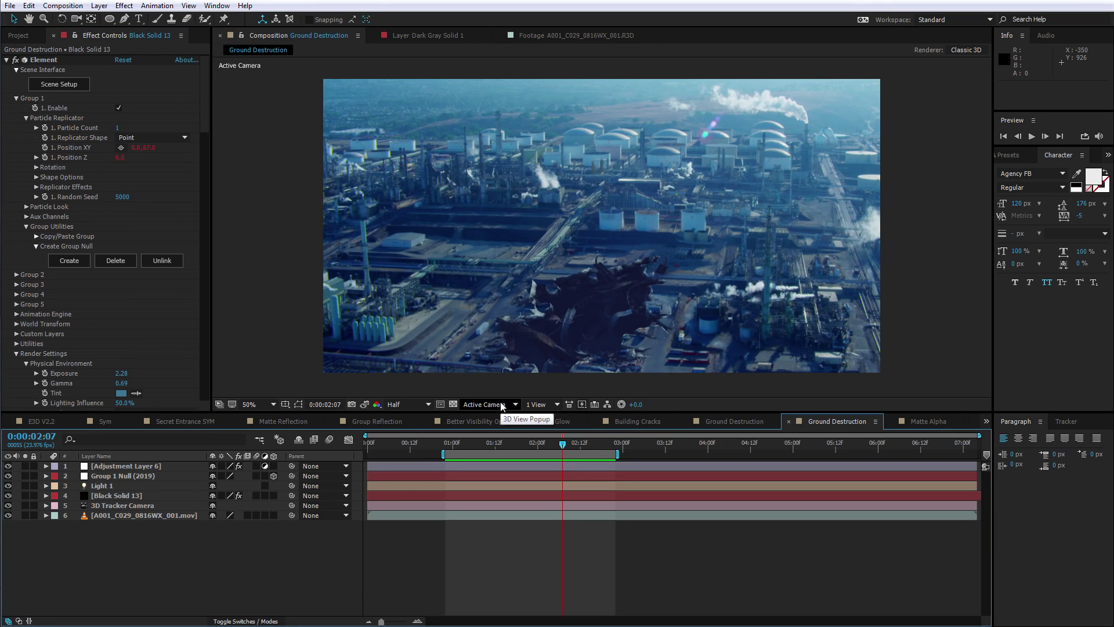
Preview the Ground Destruction animation, and solo Black Solid 13 to check its alpha against the transparency grid.
{"action": "key", "text": "space"}
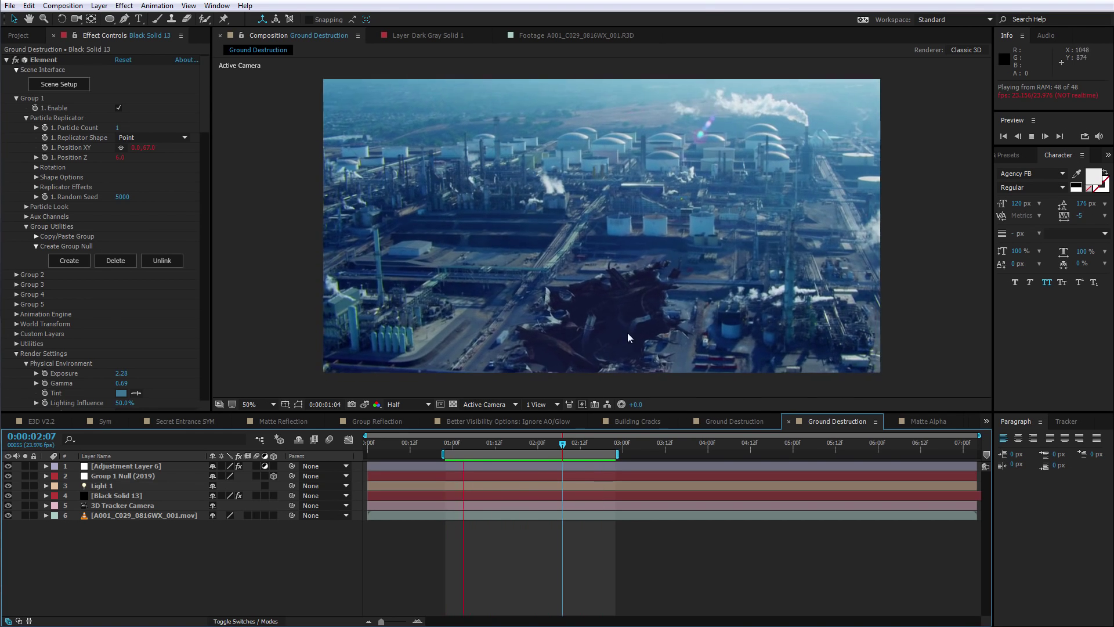
{"action": "key", "text": "space"}
{"action": "left_click", "coordinate": [25, 495]}
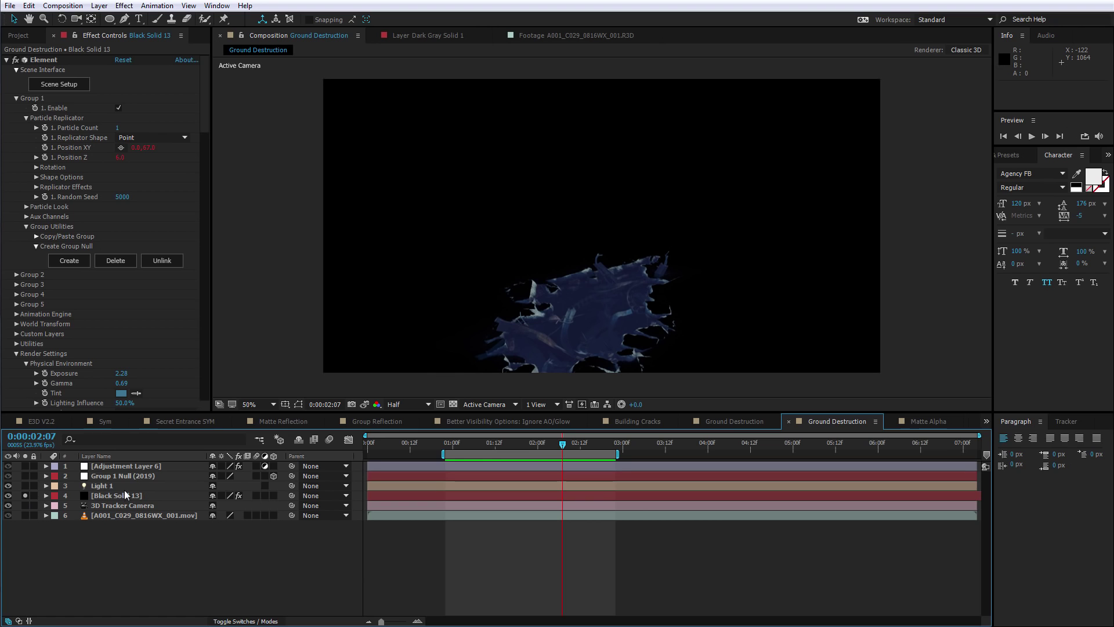
{"action": "left_click", "coordinate": [125, 496]}
{"action": "left_click", "coordinate": [455, 404]}
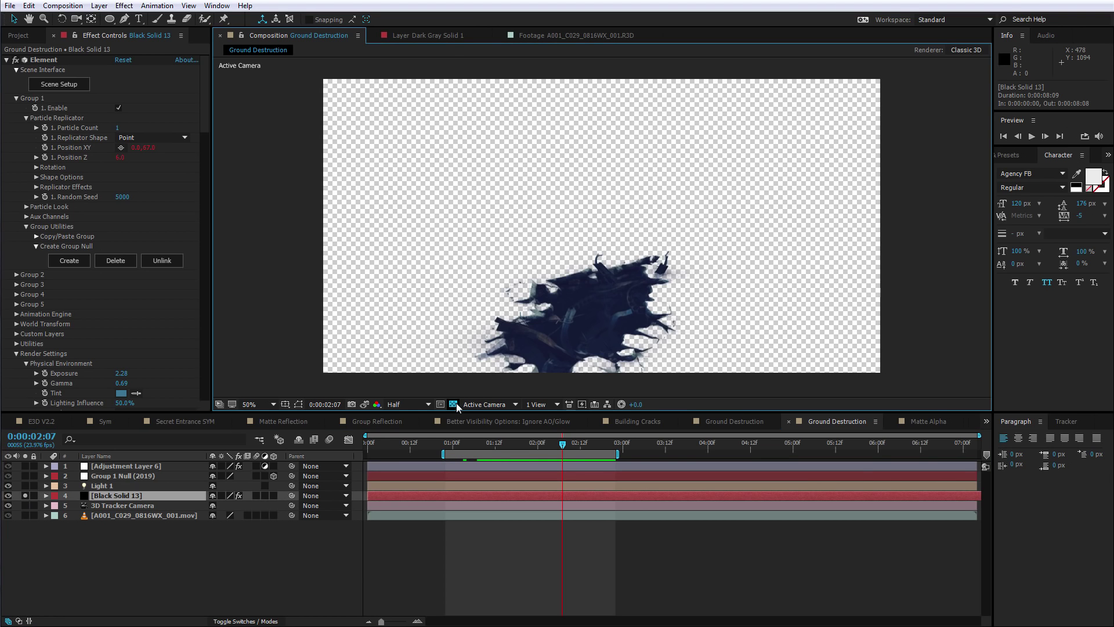
{"action": "left_click", "coordinate": [454, 405]}
{"action": "key", "text": "space"}
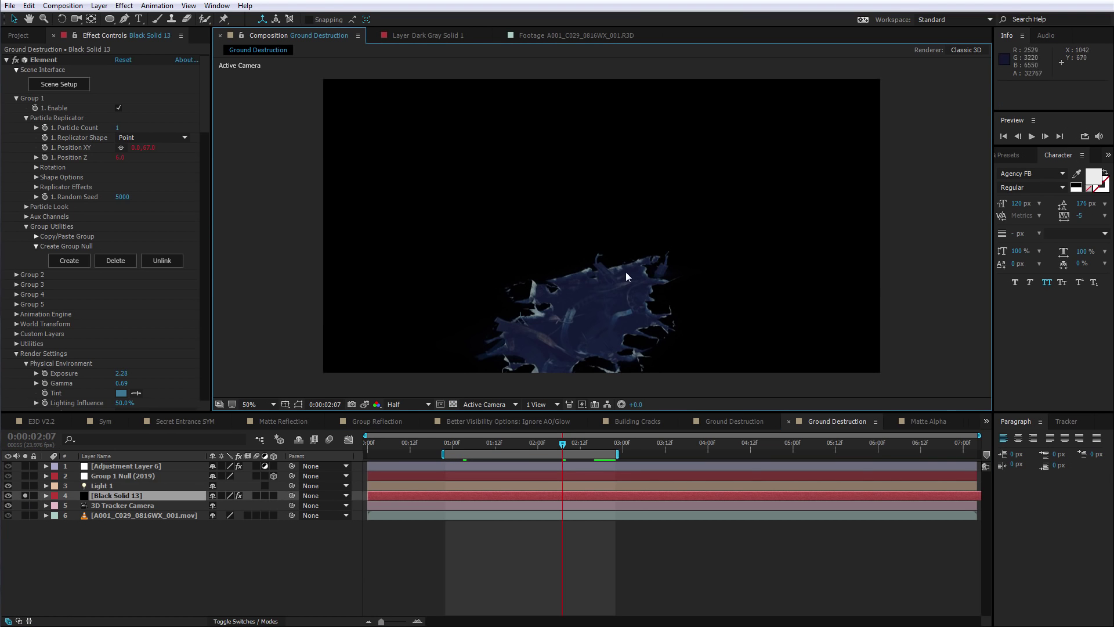
Examine the edges and debris of the soloed hole model close up at up to 200% magnification.
{"action": "left_click", "coordinate": [678, 282]}
{"action": "key", "text": "ctrl+j"}
{"action": "scroll", "coordinate": [598, 336], "scroll_direction": "up", "scroll_amount": 2}
{"action": "left_click_drag", "start_coordinate": [441, 244], "coordinate": [561, 126]}
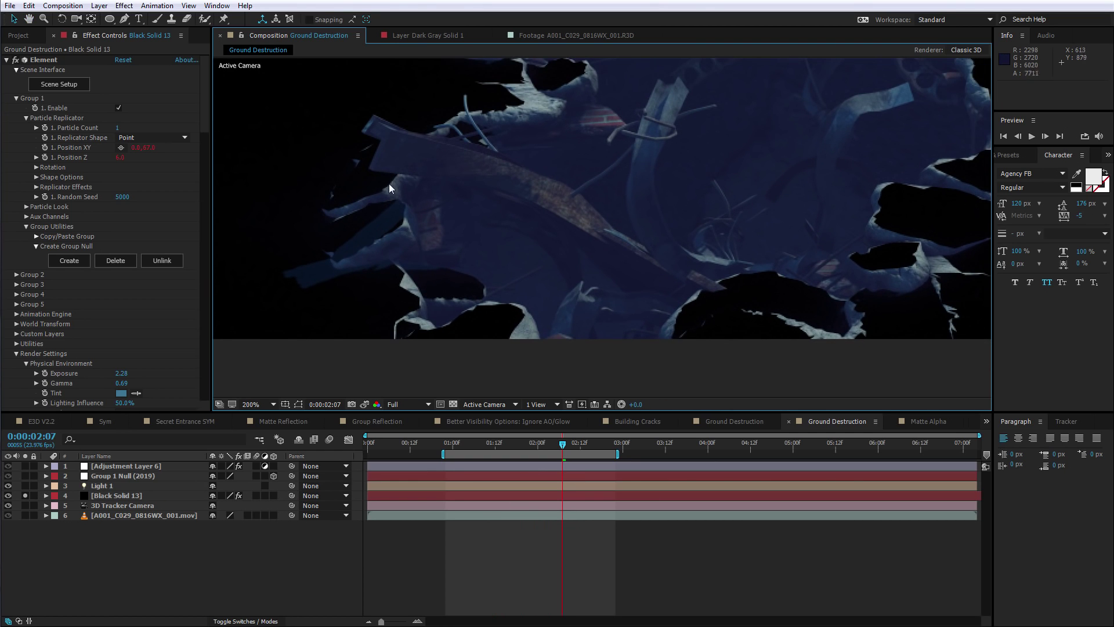
{"action": "scroll", "coordinate": [649, 238], "scroll_direction": "down", "scroll_amount": 1}
{"action": "left_click_drag", "start_coordinate": [704, 175], "coordinate": [652, 235]}
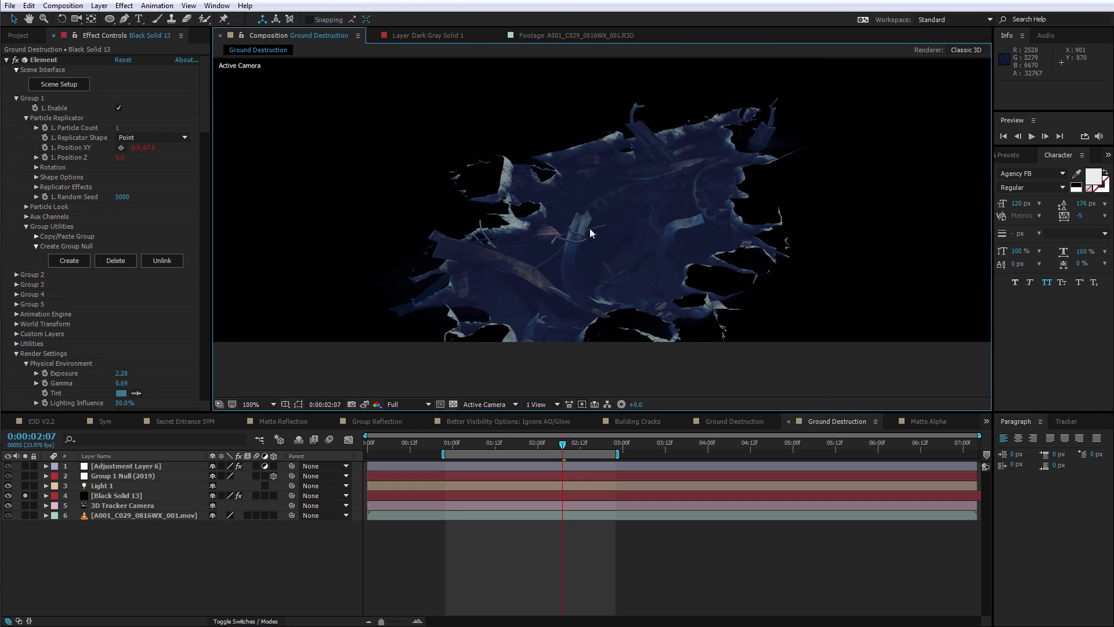
{"action": "scroll", "coordinate": [604, 156], "scroll_direction": "up", "scroll_amount": 1}
{"action": "left_click_drag", "start_coordinate": [605, 157], "coordinate": [508, 133]}
{"action": "key", "text": "v"}
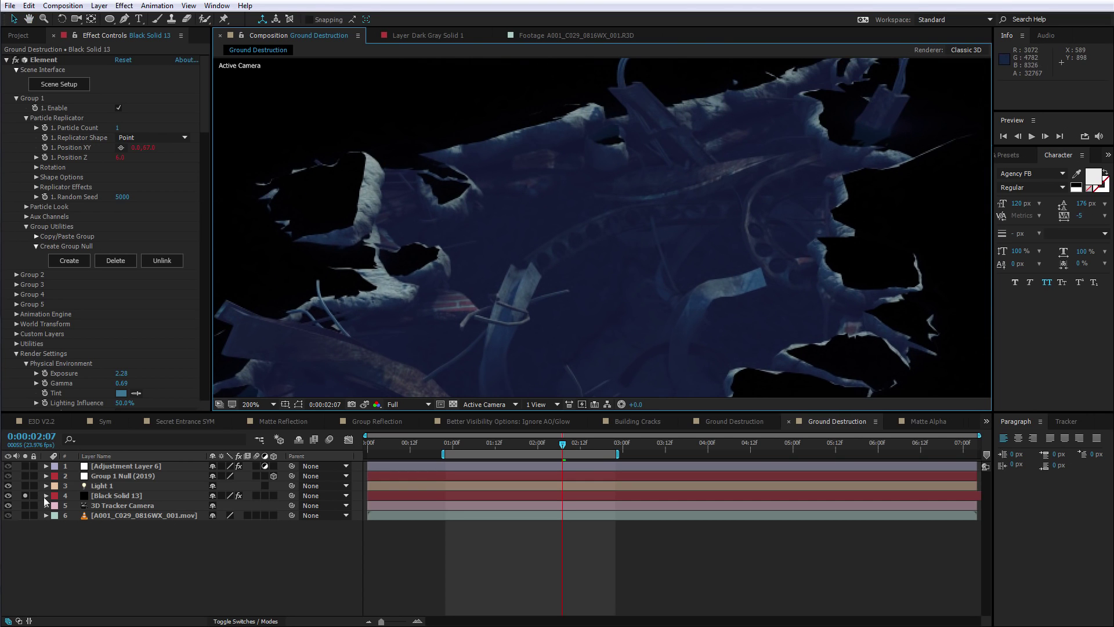
Turn off the solo on Black Solid 13 and examine how the hole's edges meet the aerial footage.
{"action": "left_click", "coordinate": [25, 495]}
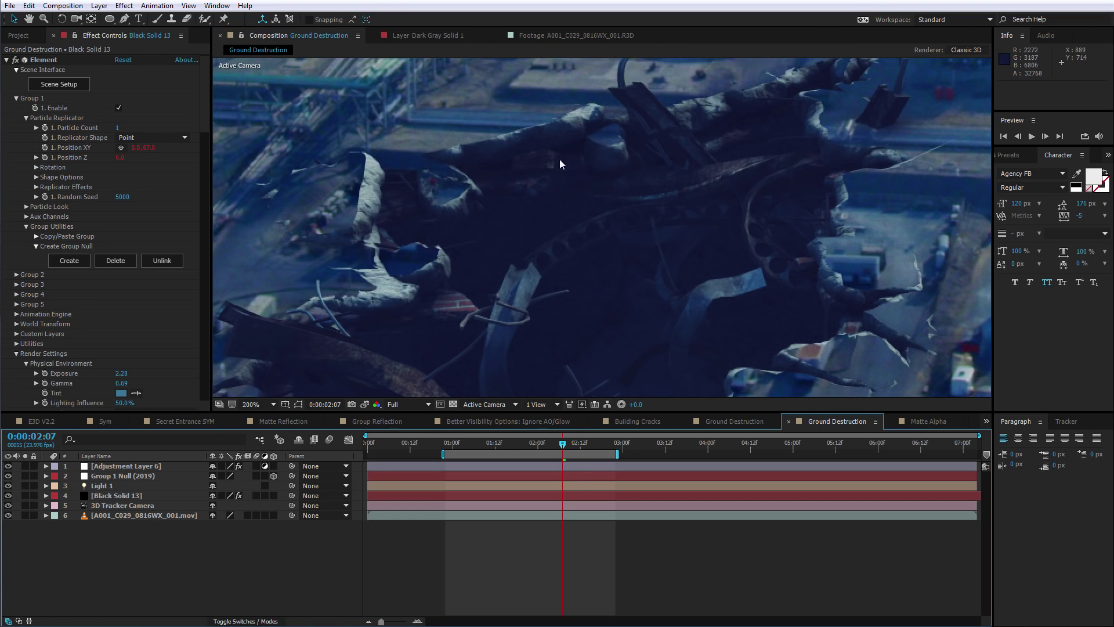
{"action": "scroll", "coordinate": [482, 256], "scroll_direction": "down", "scroll_amount": 2}
{"action": "scroll", "coordinate": [484, 240], "scroll_direction": "up", "scroll_amount": 1}
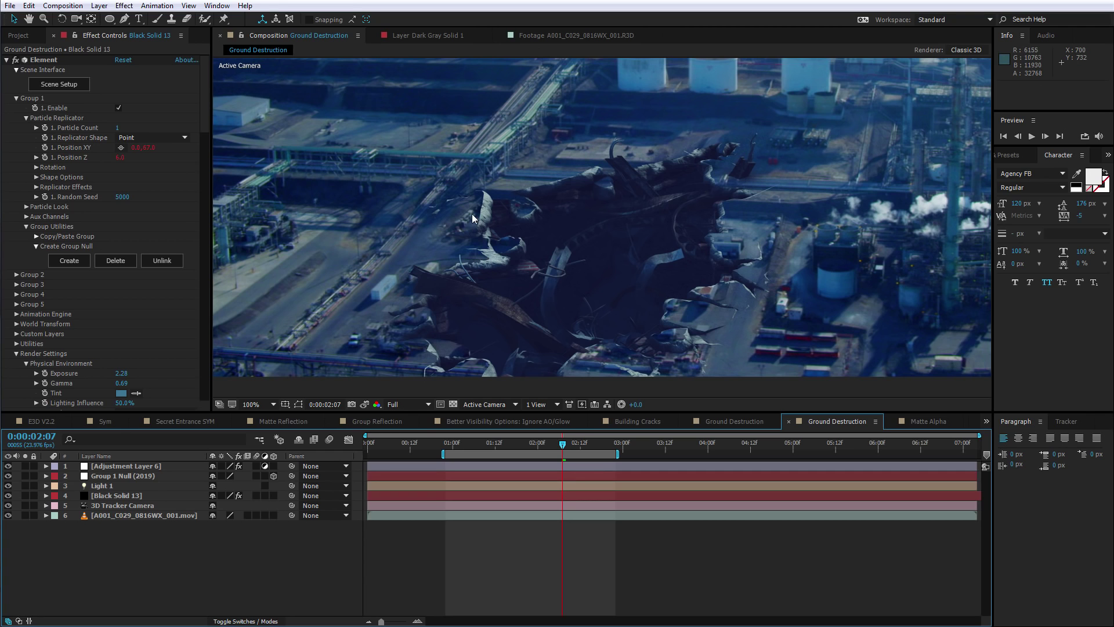
{"action": "key", "text": "period"}
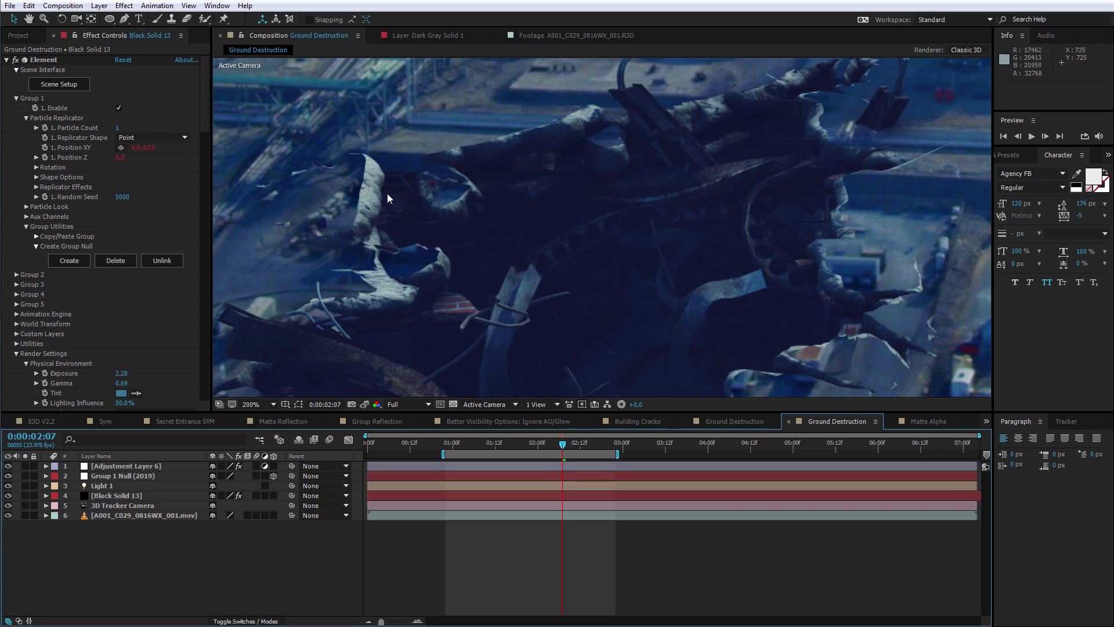
{"action": "key", "text": "comma"}
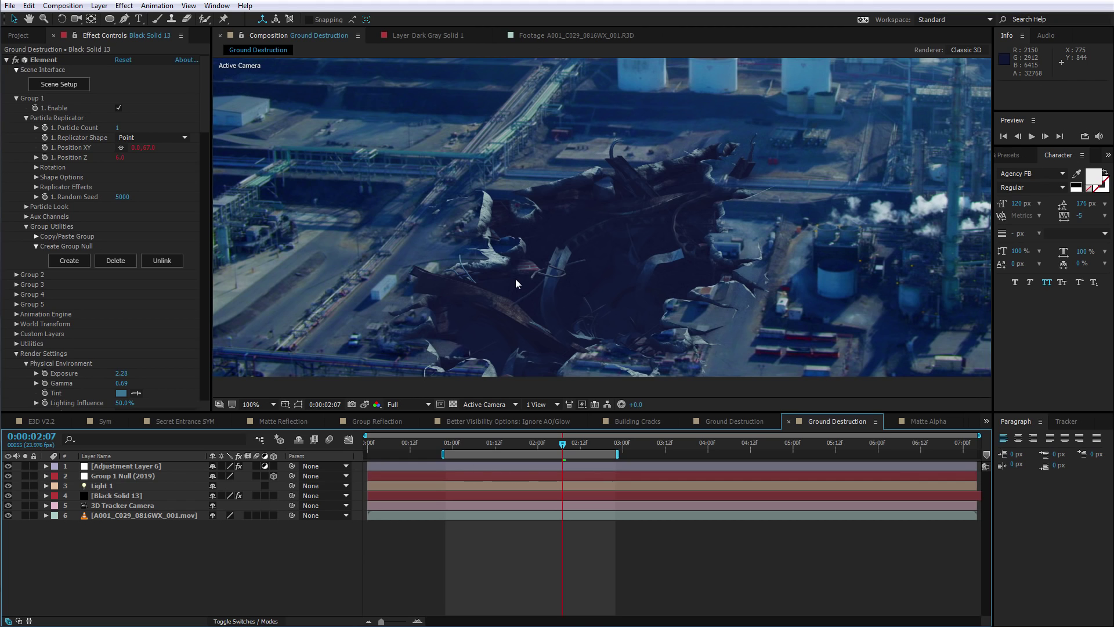
Open the scene setup for the hole and view its model from a closer, lower angle.
{"action": "left_click", "coordinate": [67, 84]}
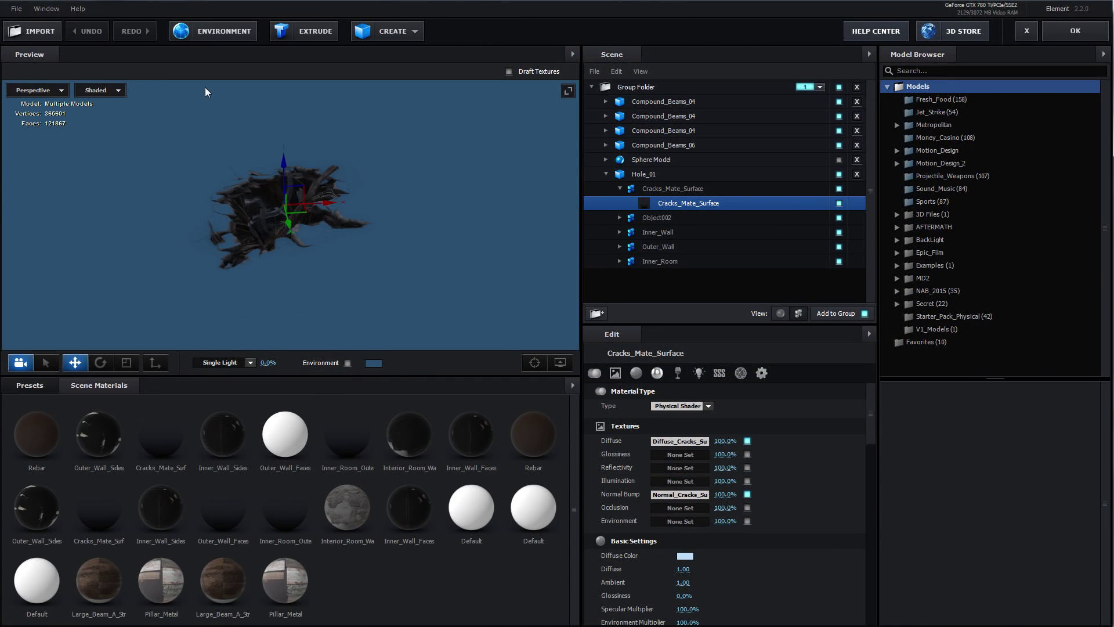
{"action": "left_click_drag", "start_coordinate": [369, 227], "coordinate": [343, 241]}
{"action": "scroll", "coordinate": [319, 278], "scroll_direction": "up", "scroll_amount": 4}
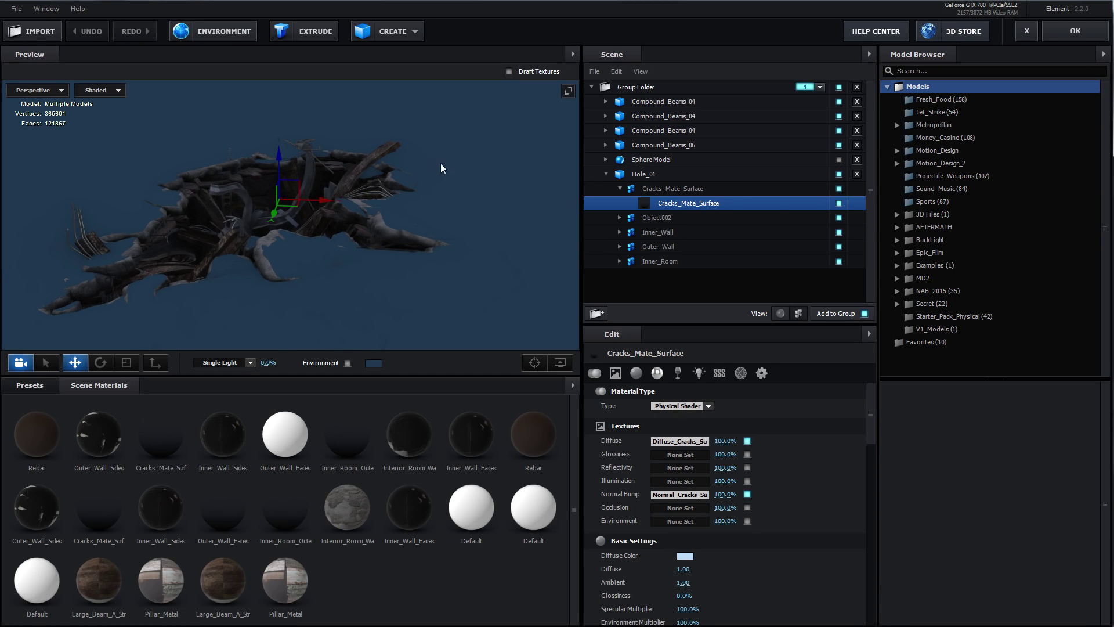
{"action": "right_click", "coordinate": [663, 207]}
{"action": "left_click", "coordinate": [671, 213]}
{"action": "left_click_drag", "start_coordinate": [464, 205], "coordinate": [249, 241]}
{"action": "mouse_move", "coordinate": [360, 252]}
{"action": "left_mouse_down"}
{"action": "mouse_move", "coordinate": [362, 228]}
{"action": "mouse_move", "coordinate": [361, 254]}
{"action": "mouse_move", "coordinate": [358, 241]}
{"action": "left_mouse_up"}
{"action": "left_click", "coordinate": [99, 34]}
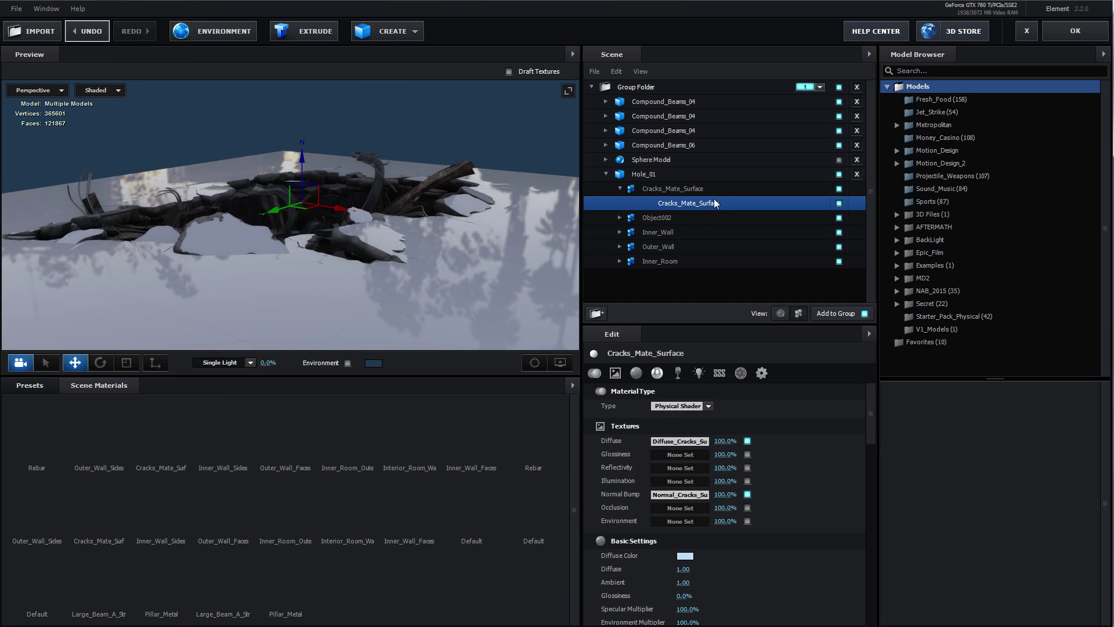
Check the diffuse texture of the Cracks_Mate_Surface material and turn off its Matte Shadow to view the ground surface.
{"action": "left_click", "coordinate": [676, 441]}
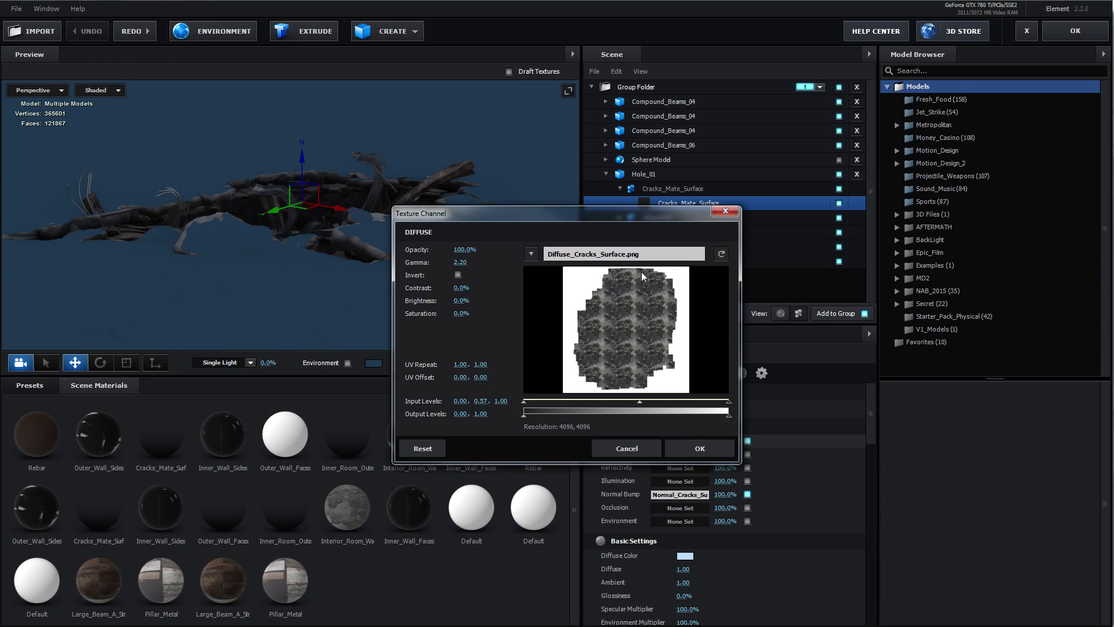
{"action": "left_click", "coordinate": [626, 445]}
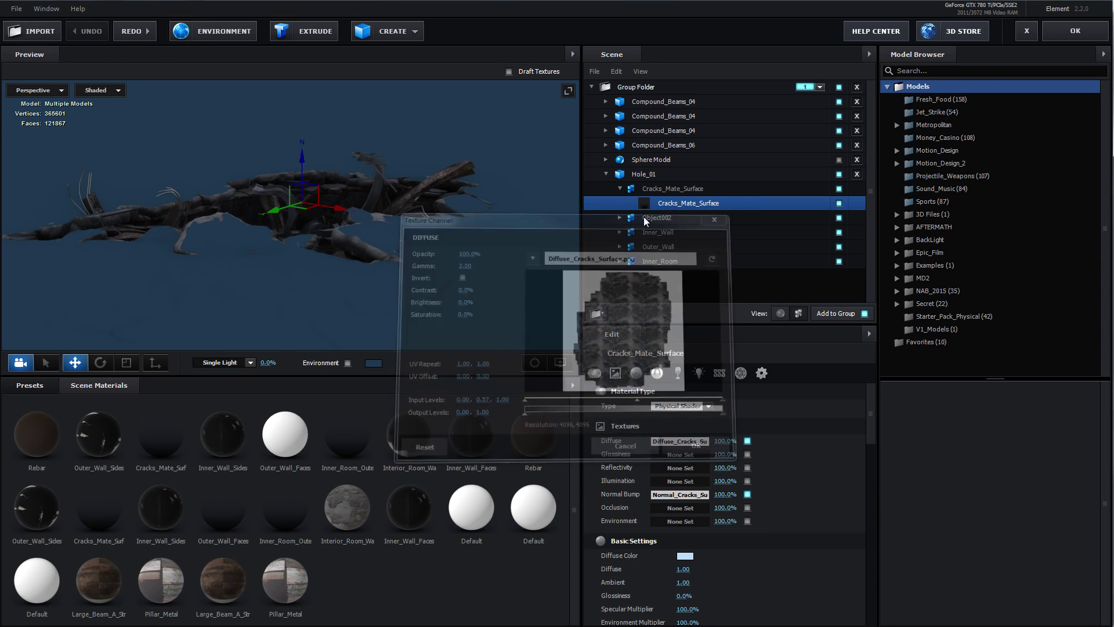
{"action": "left_click", "coordinate": [762, 373]}
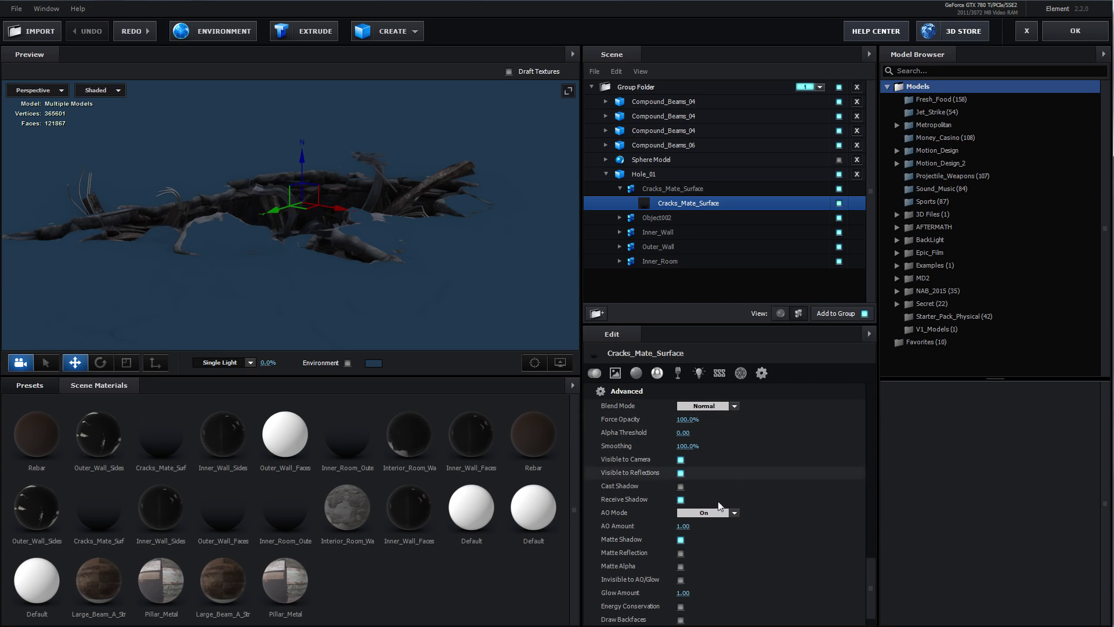
{"action": "left_click", "coordinate": [681, 540]}
{"action": "left_click_drag", "start_coordinate": [298, 269], "coordinate": [473, 276]}
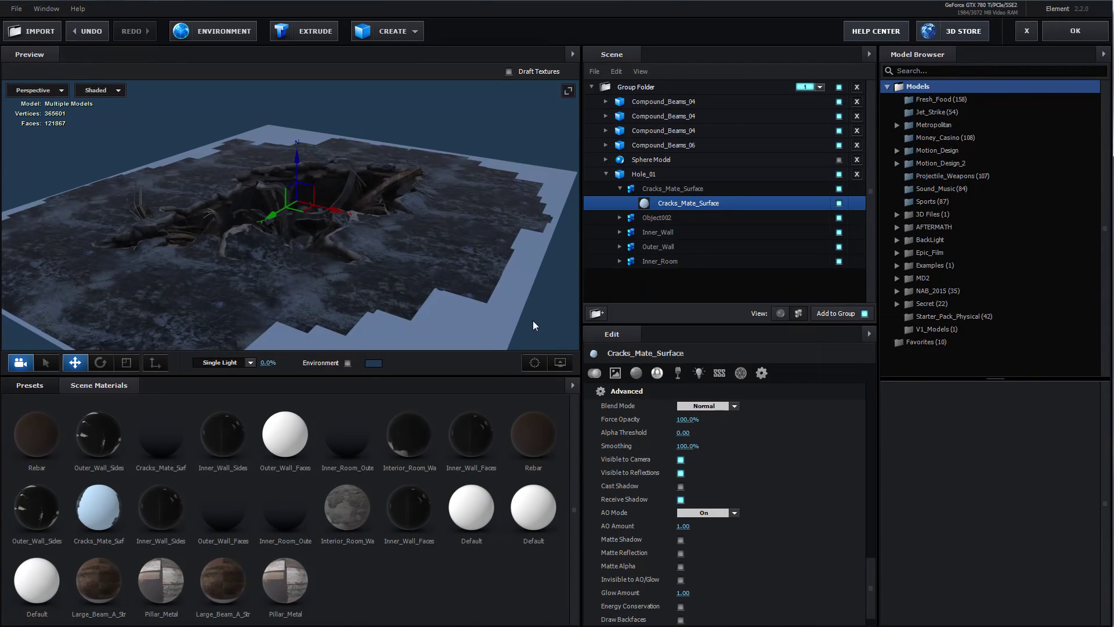
Turn on Matte Shadow and Matte Alpha in the advanced settings of the Cracks_Mate_Surface material.
{"action": "scroll", "coordinate": [750, 485], "scroll_direction": "down", "scroll_amount": 1}
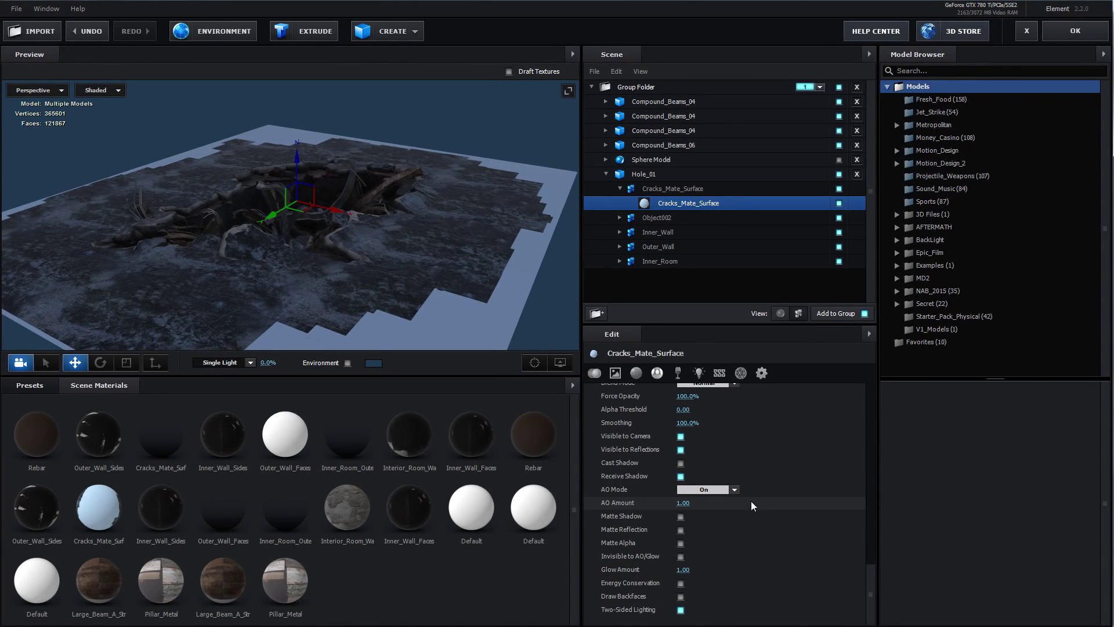
{"action": "left_click", "coordinate": [681, 517]}
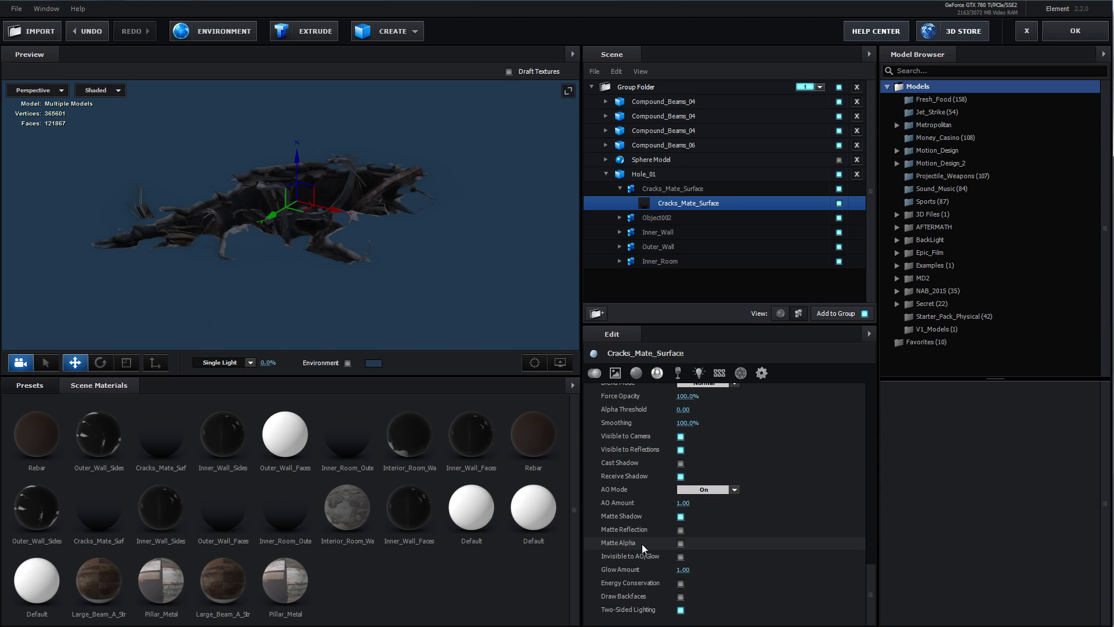
{"action": "left_click", "coordinate": [681, 544]}
Inspect the cracked ground around the hole from several angles and apply the scene setup.
{"action": "left_click_drag", "start_coordinate": [467, 281], "coordinate": [370, 215]}
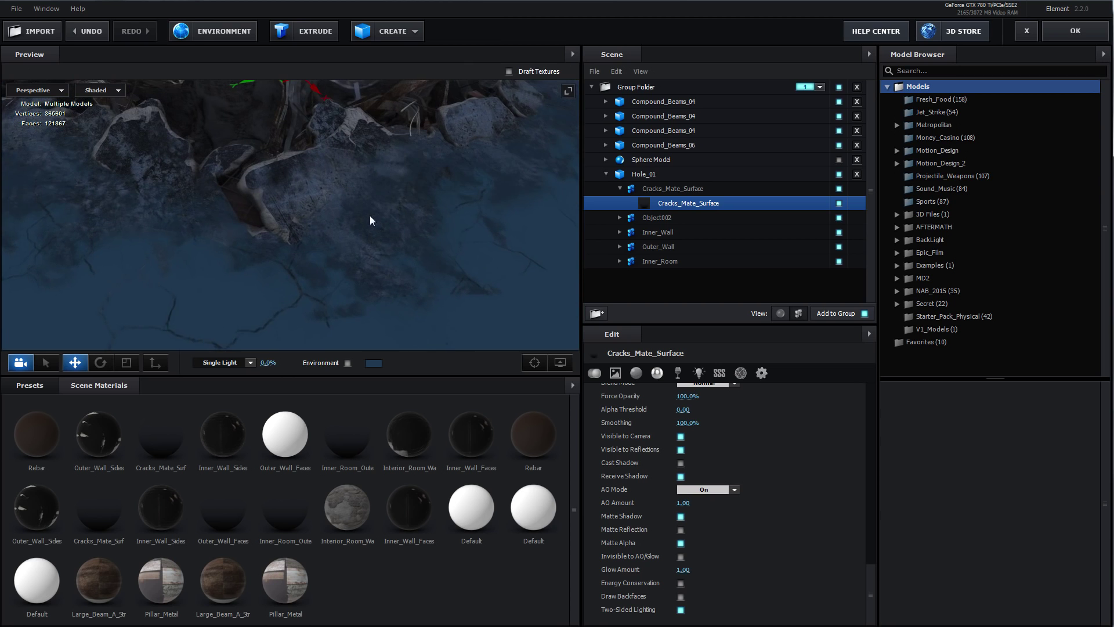
{"action": "left_click_drag", "start_coordinate": [437, 266], "coordinate": [384, 226]}
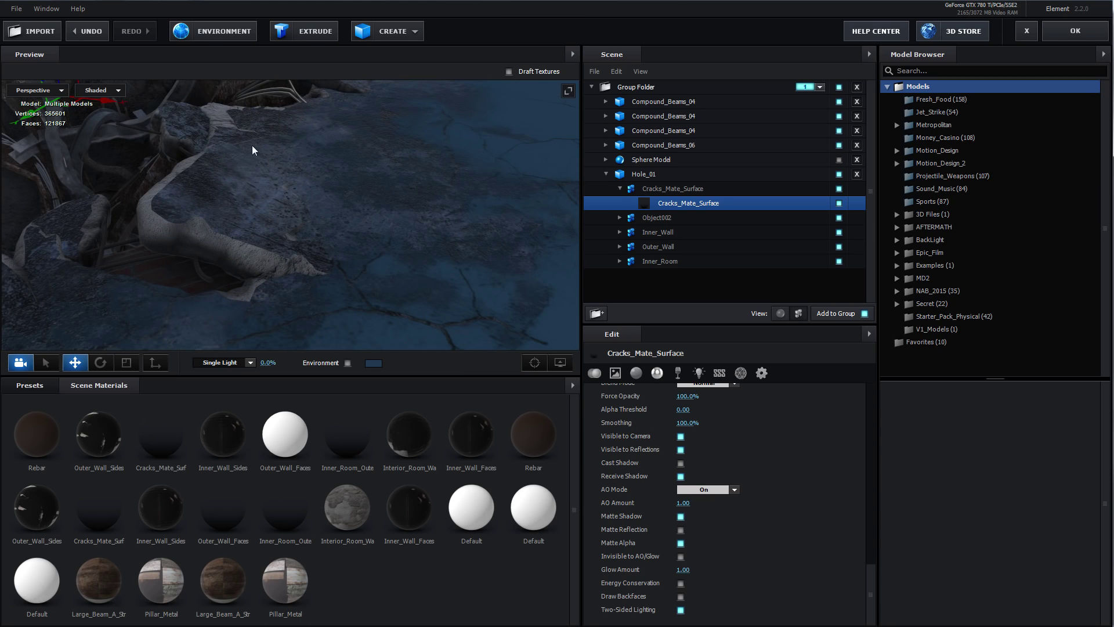
{"action": "mouse_move", "coordinate": [301, 179]}
{"action": "left_mouse_down"}
{"action": "mouse_move", "coordinate": [332, 186]}
{"action": "mouse_move", "coordinate": [288, 166]}
{"action": "left_mouse_up"}
{"action": "left_click_drag", "start_coordinate": [387, 227], "coordinate": [513, 256]}
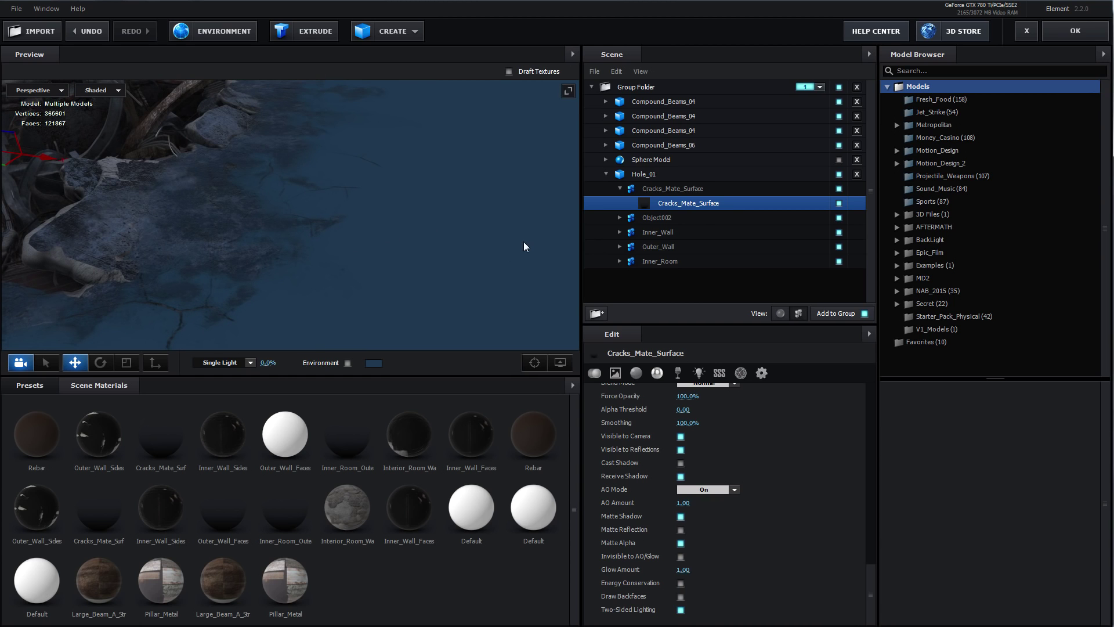
{"action": "left_click", "coordinate": [1075, 32]}
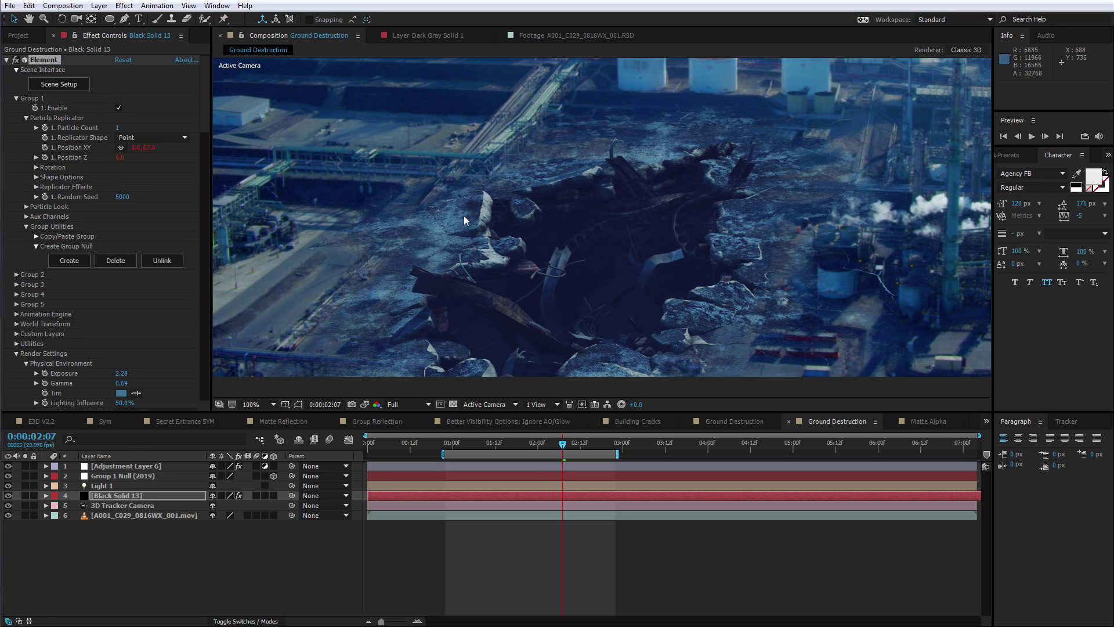
Compare the hole with and without the footage by soloing Black Solid 13, and check its transparency.
{"action": "left_click", "coordinate": [25, 496]}
{"action": "left_click", "coordinate": [25, 496]}
{"action": "left_click", "coordinate": [25, 495]}
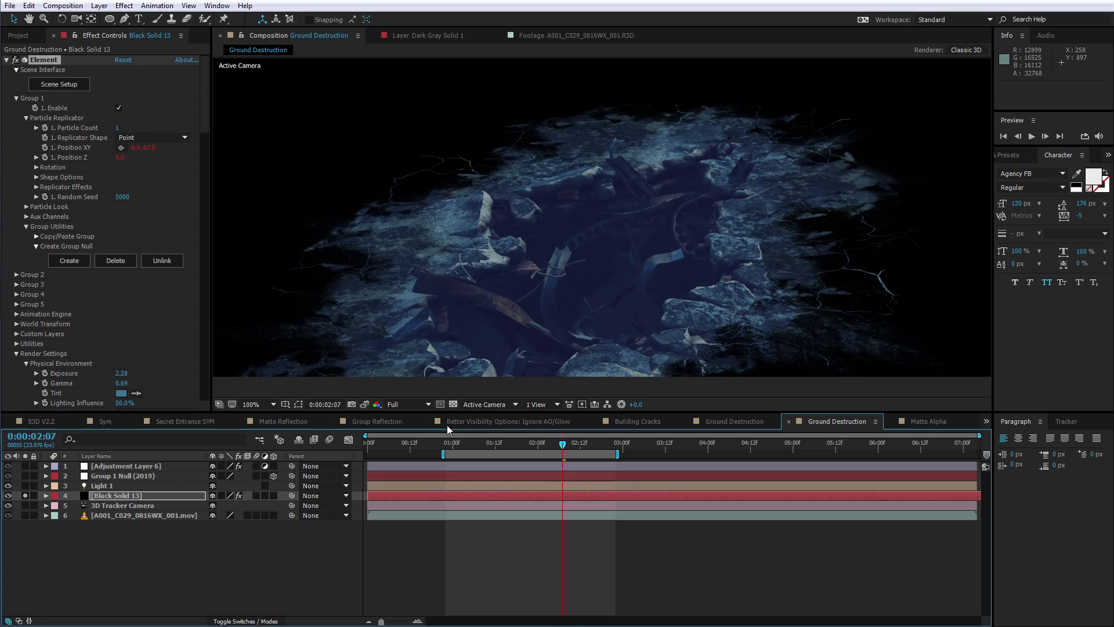
{"action": "left_click", "coordinate": [453, 404]}
{"action": "left_click", "coordinate": [453, 404]}
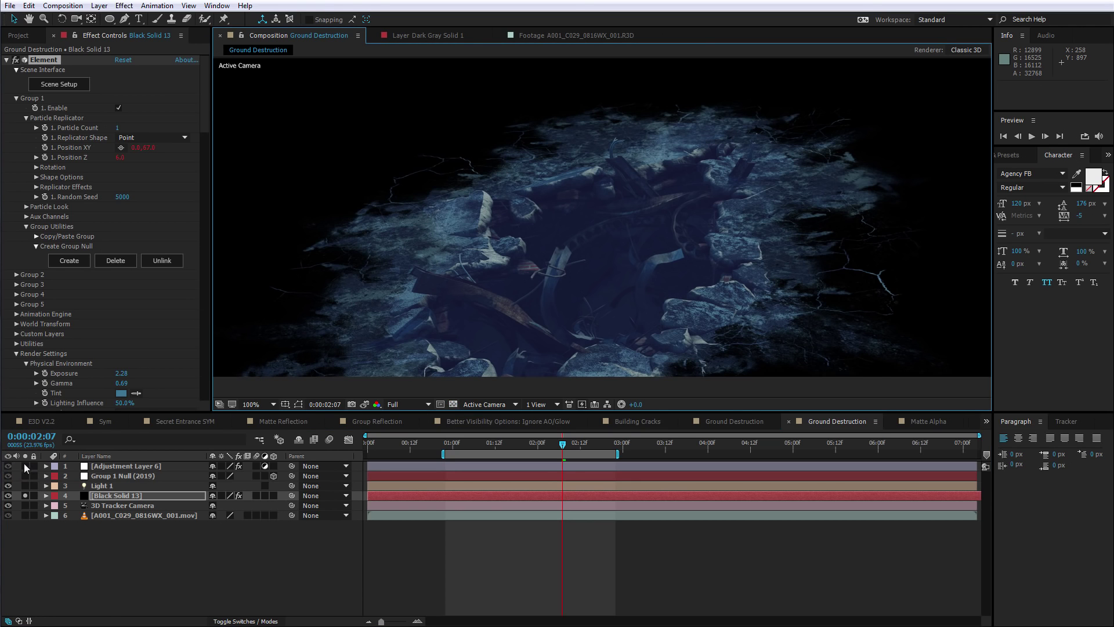
Unsolo Black Solid 13, open its Element scene setup, and view the whole cracked hole from a lower angle.
{"action": "left_click", "coordinate": [24, 495]}
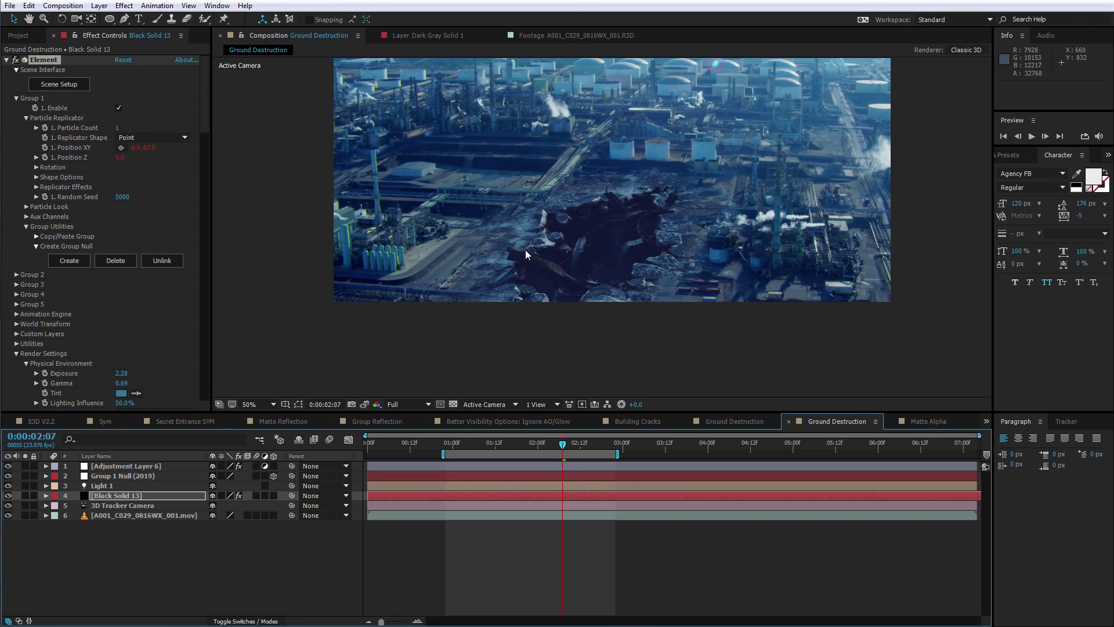
{"action": "left_click", "coordinate": [75, 85]}
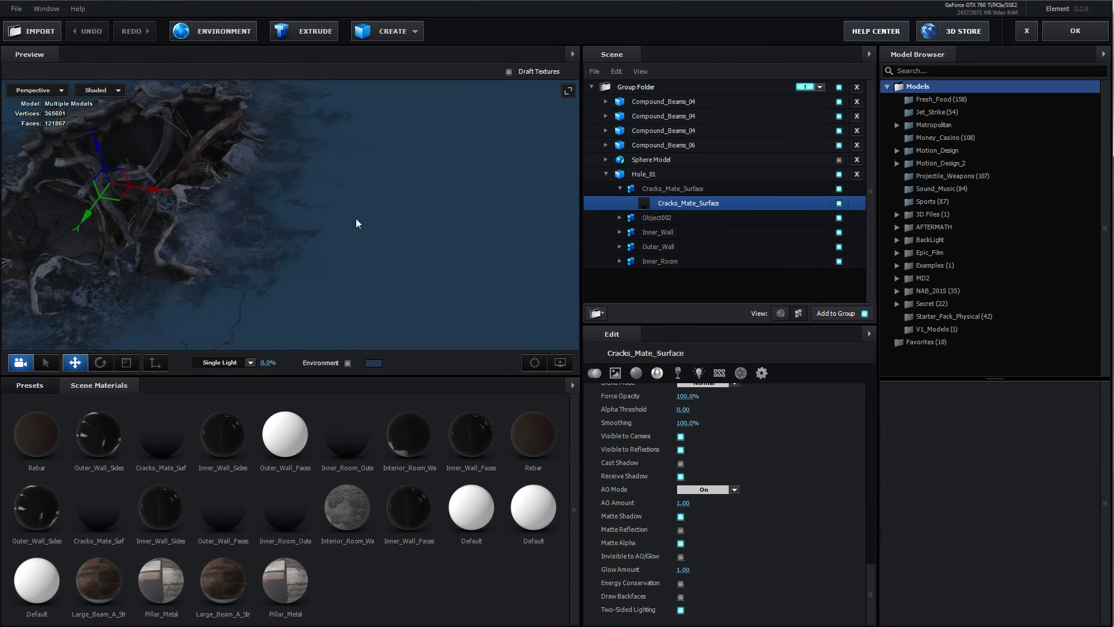
{"action": "left_click_drag", "start_coordinate": [356, 218], "coordinate": [477, 248]}
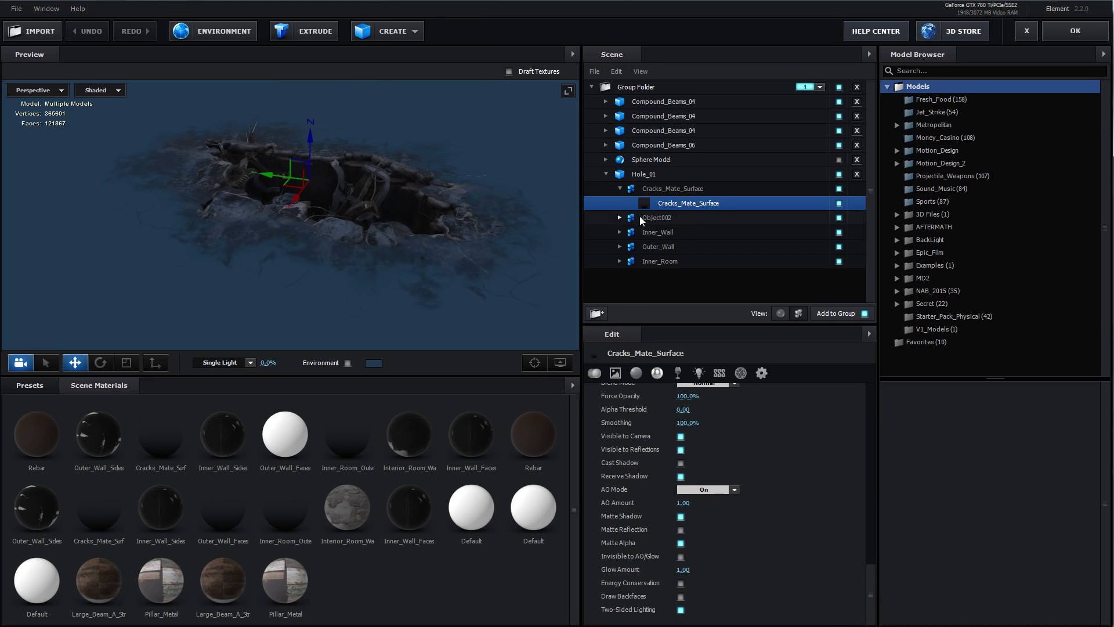
Set the Cracks_Mate_Surface material's diffuse color to orange DE9C55, check the tinted ground, and apply the scene setup.
{"action": "left_click", "coordinate": [636, 372]}
{"action": "left_click", "coordinate": [686, 408]}
{"action": "left_click", "coordinate": [742, 485]}
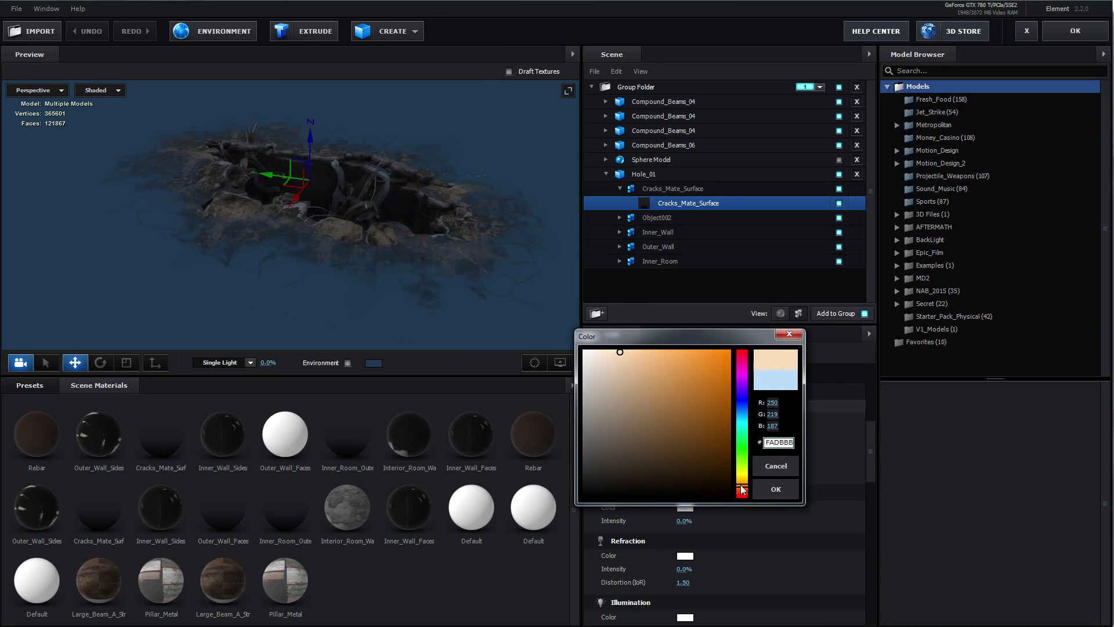
{"action": "left_click", "coordinate": [677, 357]}
{"action": "mouse_move", "coordinate": [674, 361]}
{"action": "left_mouse_down"}
{"action": "mouse_move", "coordinate": [656, 376]}
{"action": "mouse_move", "coordinate": [674, 368]}
{"action": "left_mouse_up"}
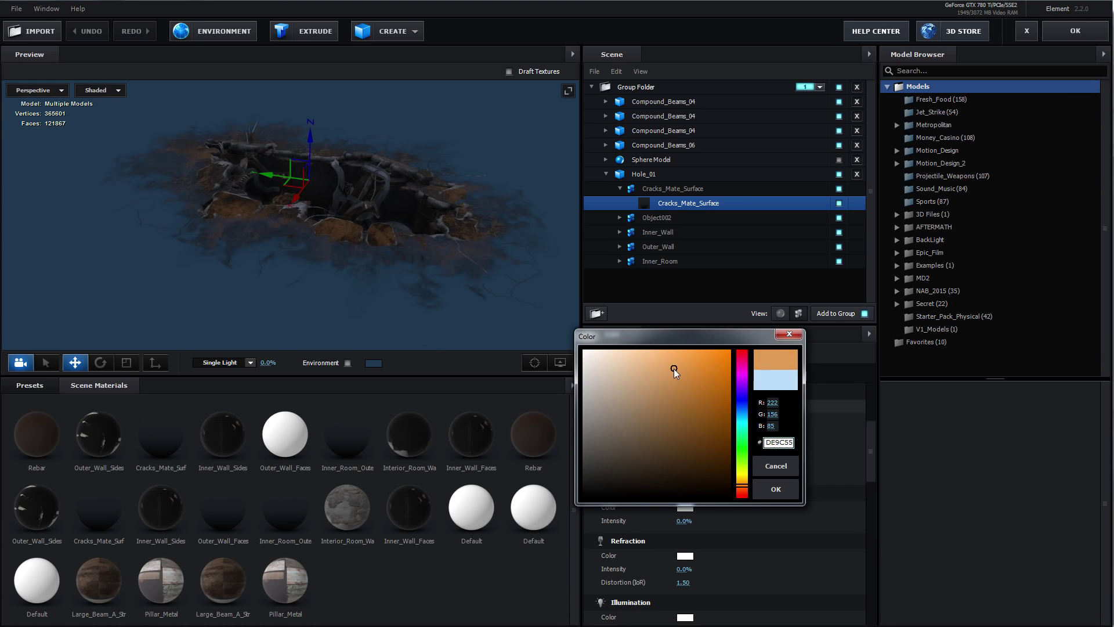
{"action": "left_click", "coordinate": [776, 489]}
{"action": "mouse_move", "coordinate": [449, 245]}
{"action": "left_mouse_down"}
{"action": "mouse_move", "coordinate": [451, 204]}
{"action": "mouse_move", "coordinate": [590, 137]}
{"action": "left_mouse_up"}
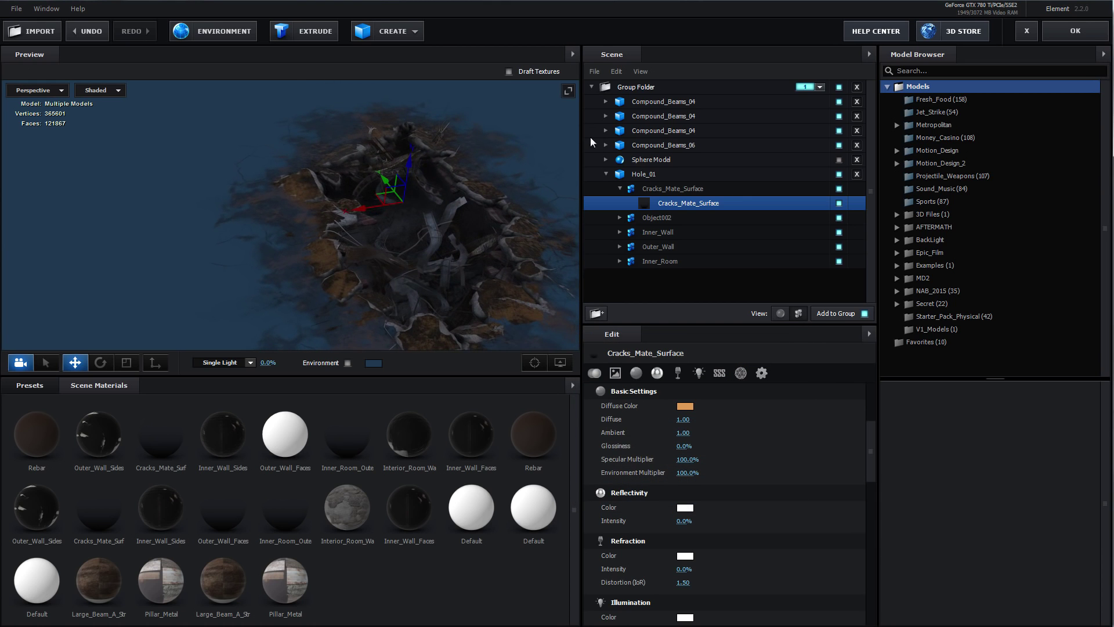
{"action": "left_click", "coordinate": [1060, 31]}
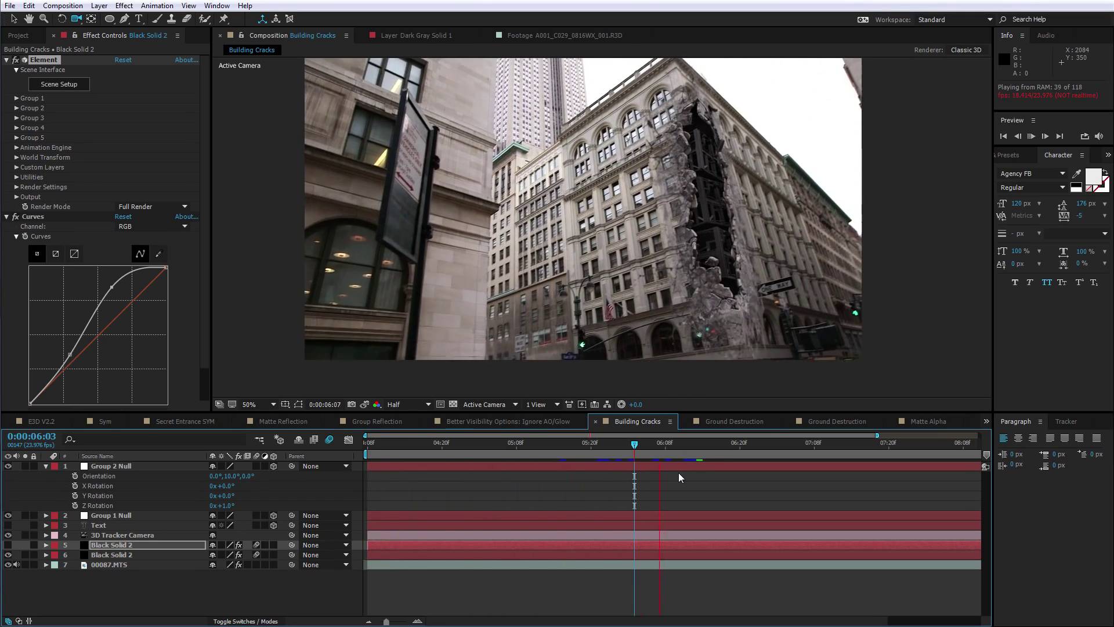
In the Building Cracks composition, compare the cracked facade with and without the footage by soloing the lower Black Solid 2.
{"action": "left_click_drag", "start_coordinate": [660, 446], "coordinate": [647, 446]}
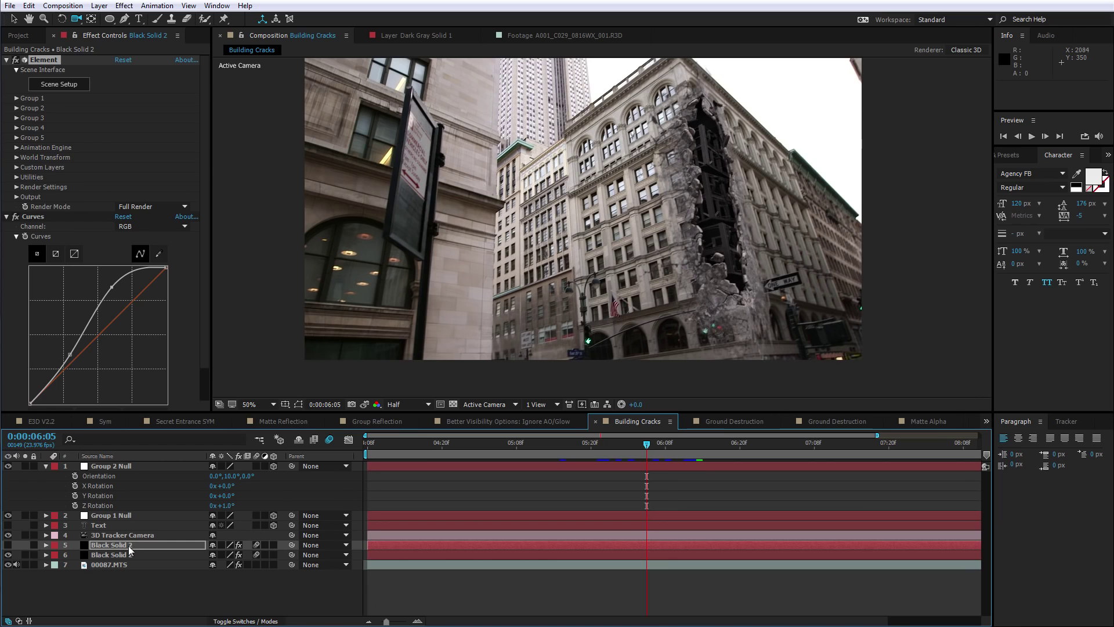
{"action": "left_click", "coordinate": [25, 555]}
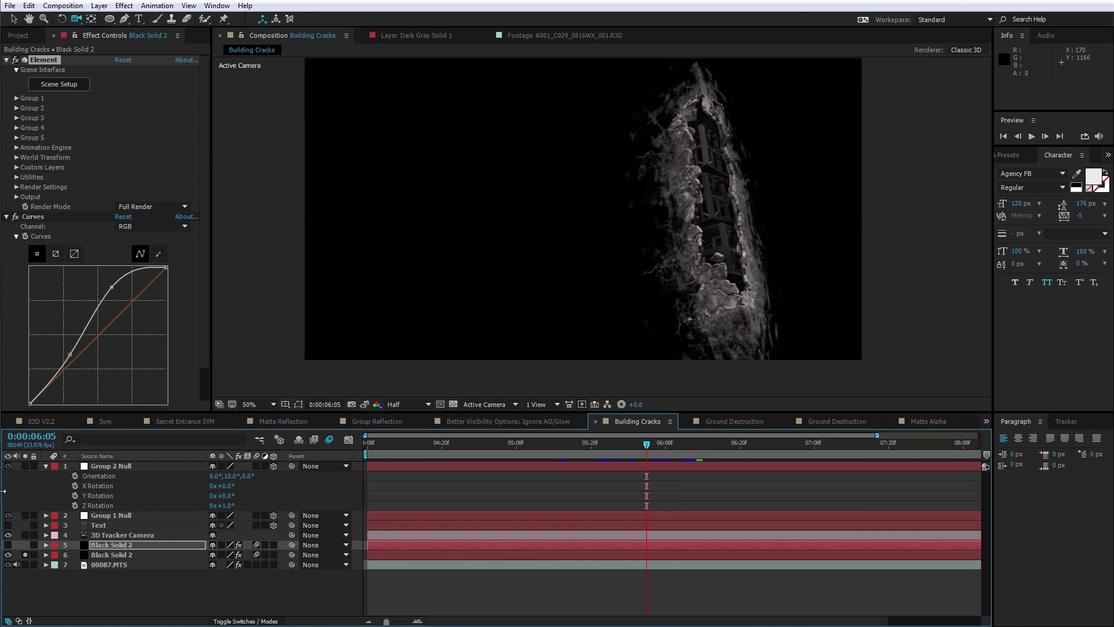
{"action": "left_click", "coordinate": [25, 555]}
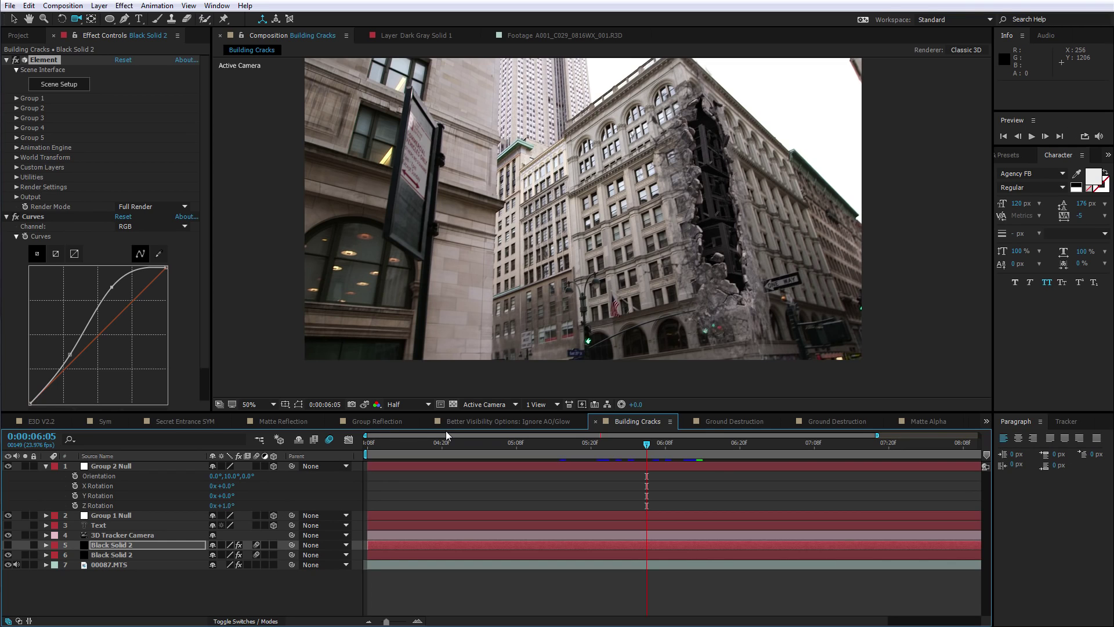
{"action": "key", "text": "Page_Up"}
{"action": "key", "text": "Page_Up"}
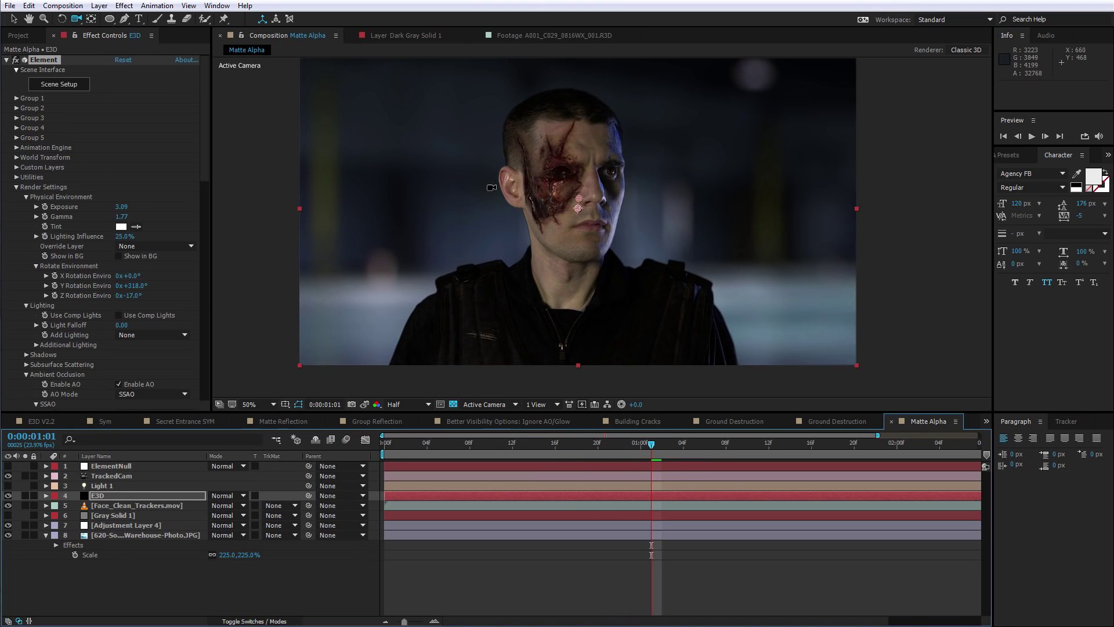
Play a preview of the Matte Alpha composition and examine the wound on the man's face up close.
{"action": "key", "text": "space"}
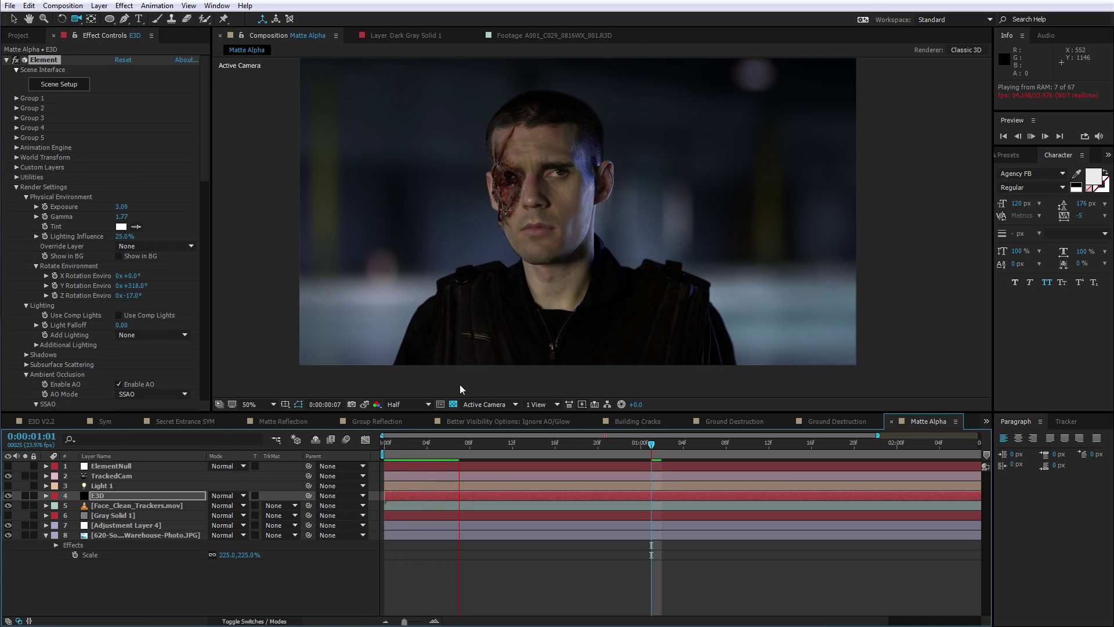
{"action": "key", "text": "space"}
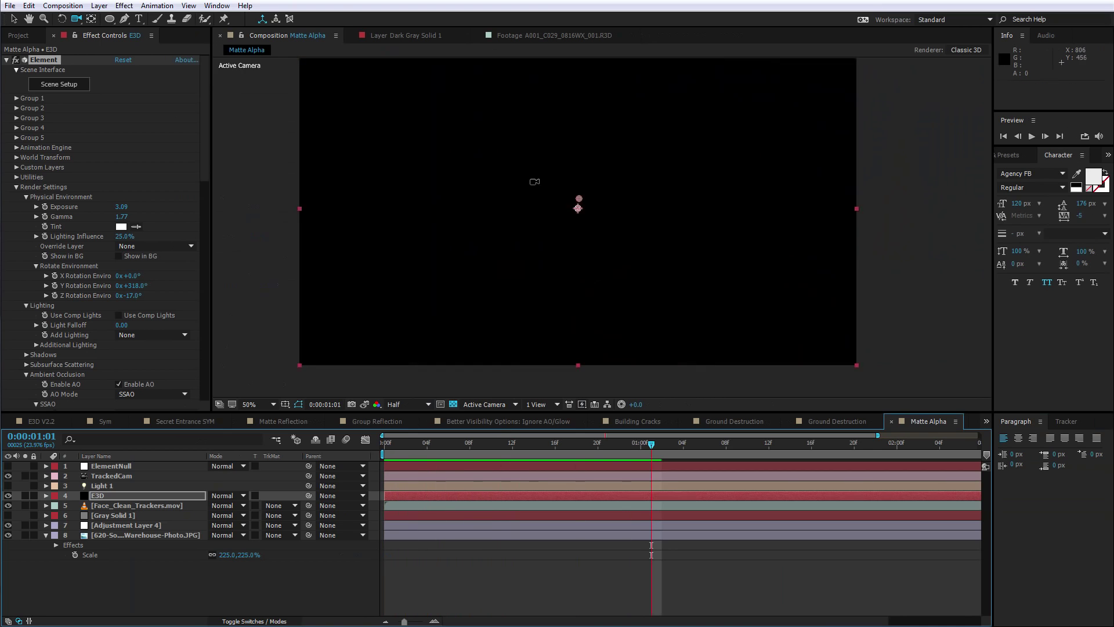
{"action": "scroll", "coordinate": [519, 181], "scroll_direction": "up", "scroll_amount": 2}
{"action": "left_click_drag", "start_coordinate": [556, 141], "coordinate": [548, 190]}
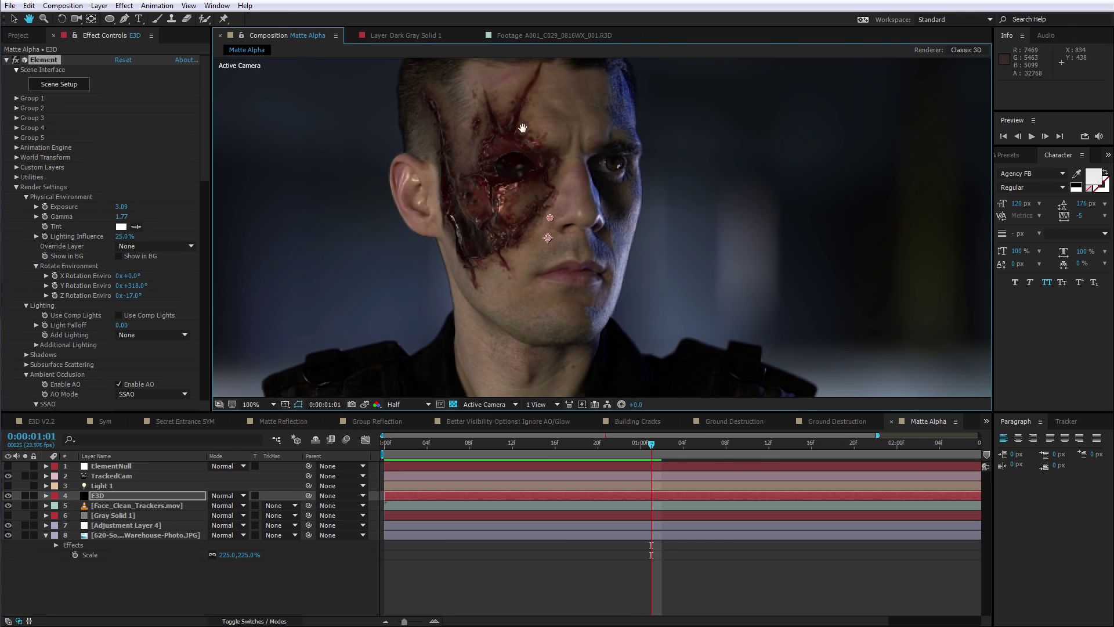
Open the Element scene setup of the E3D layer and examine the edges of the wound model.
{"action": "left_click", "coordinate": [94, 498]}
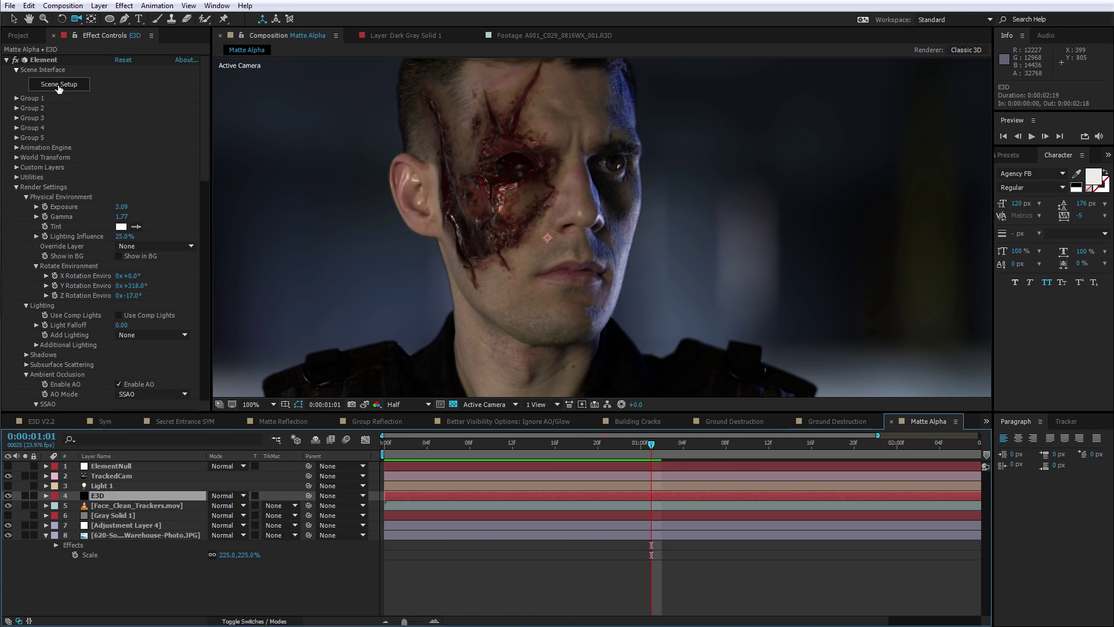
{"action": "left_click", "coordinate": [59, 87]}
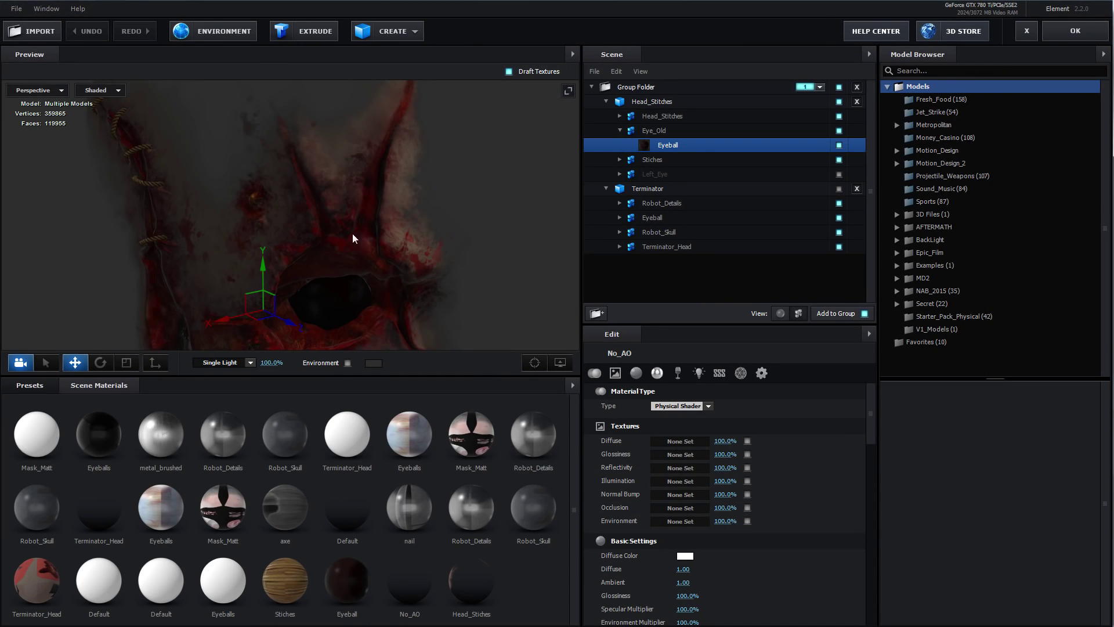
{"action": "mouse_move", "coordinate": [353, 234]}
{"action": "left_mouse_down"}
{"action": "mouse_move", "coordinate": [364, 211]}
{"action": "mouse_move", "coordinate": [406, 219]}
{"action": "mouse_move", "coordinate": [368, 220]}
{"action": "left_mouse_up"}
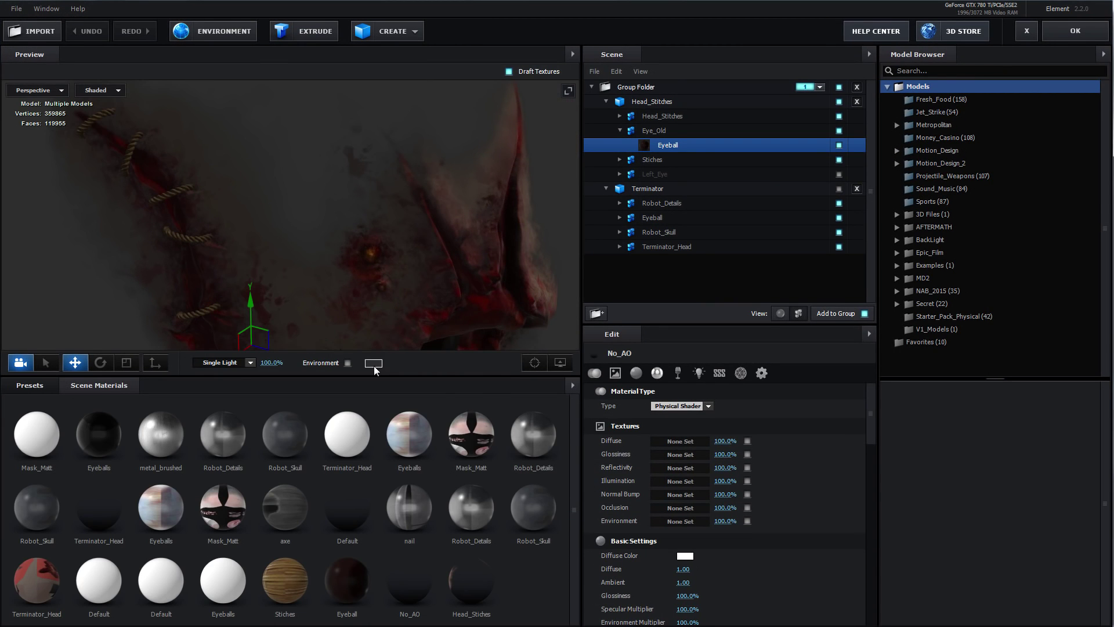
Try a lighter gray background color in the scene preview to show how the wound blends, and cancel the color change.
{"action": "left_click", "coordinate": [374, 364]}
{"action": "left_click_drag", "start_coordinate": [334, 378], "coordinate": [275, 376]}
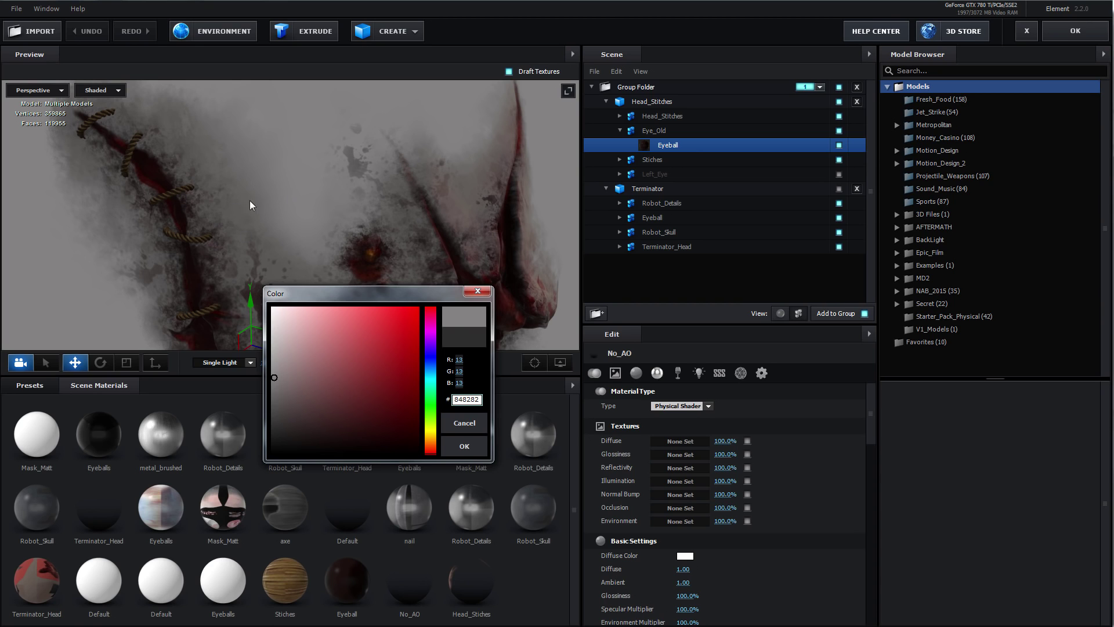
{"action": "left_click_drag", "start_coordinate": [280, 420], "coordinate": [276, 403]}
{"action": "left_click", "coordinate": [459, 416]}
{"action": "left_click_drag", "start_coordinate": [439, 284], "coordinate": [353, 256]}
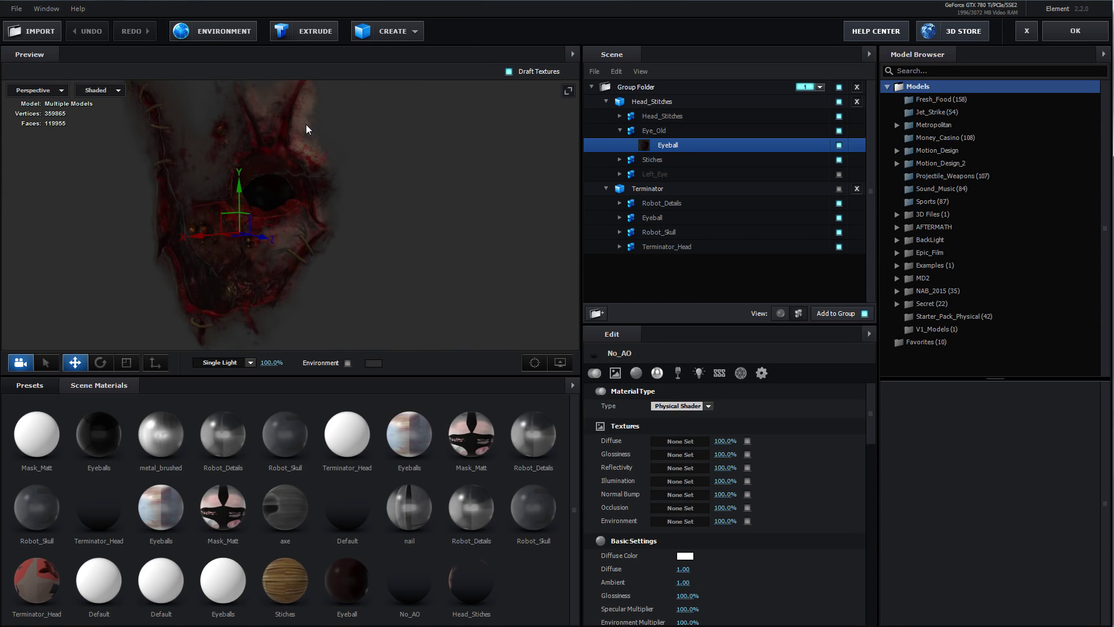
Turn off Matte Alpha in the advanced settings of the Head_Stiches material and inspect the unblended model.
{"action": "left_click", "coordinate": [662, 116]}
{"action": "left_click", "coordinate": [662, 145]}
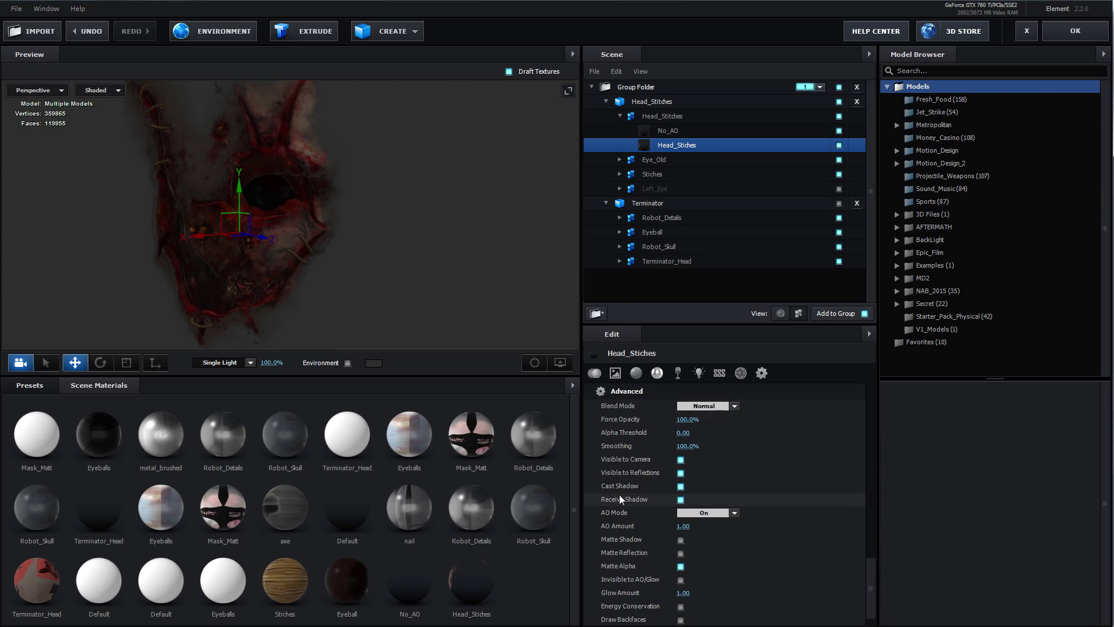
{"action": "left_click", "coordinate": [681, 567]}
{"action": "left_click_drag", "start_coordinate": [357, 238], "coordinate": [374, 261]}
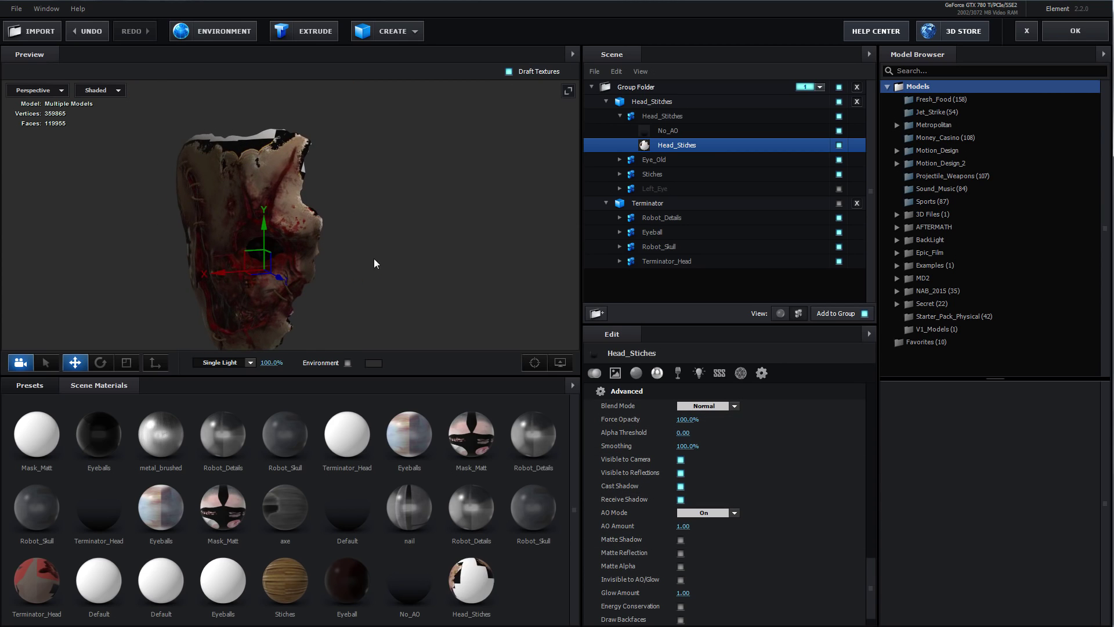
Set the Head_Stiches material's Alpha Threshold to 0.13, check the cutout edges, and apply the scene setup.
{"action": "left_click_drag", "start_coordinate": [679, 433], "coordinate": [688, 433]}
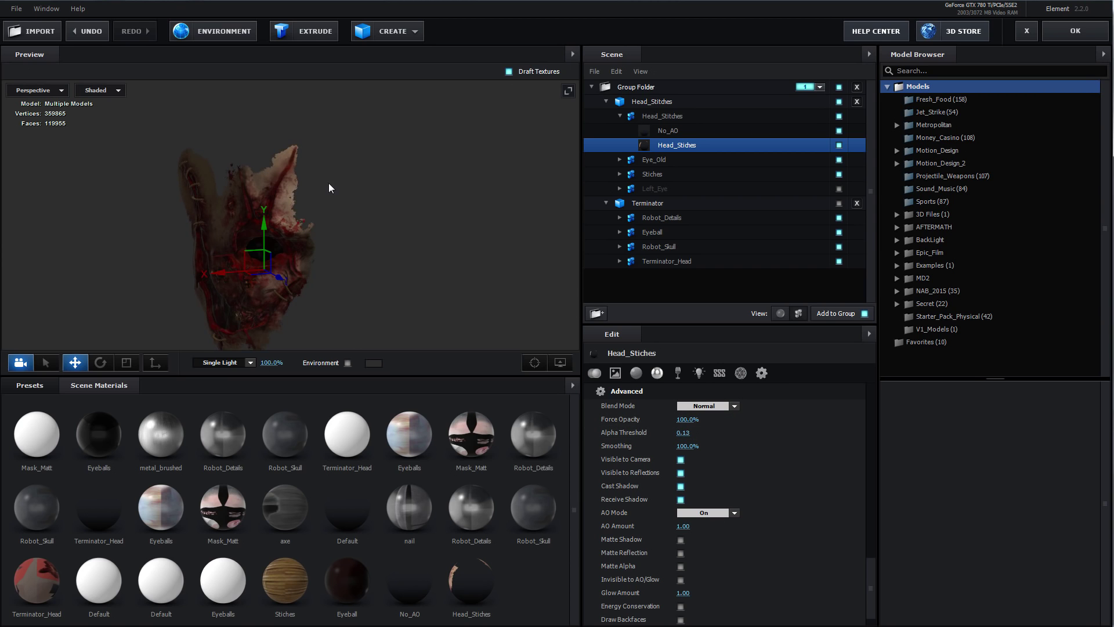
{"action": "scroll", "coordinate": [294, 176], "scroll_direction": "up", "scroll_amount": 3}
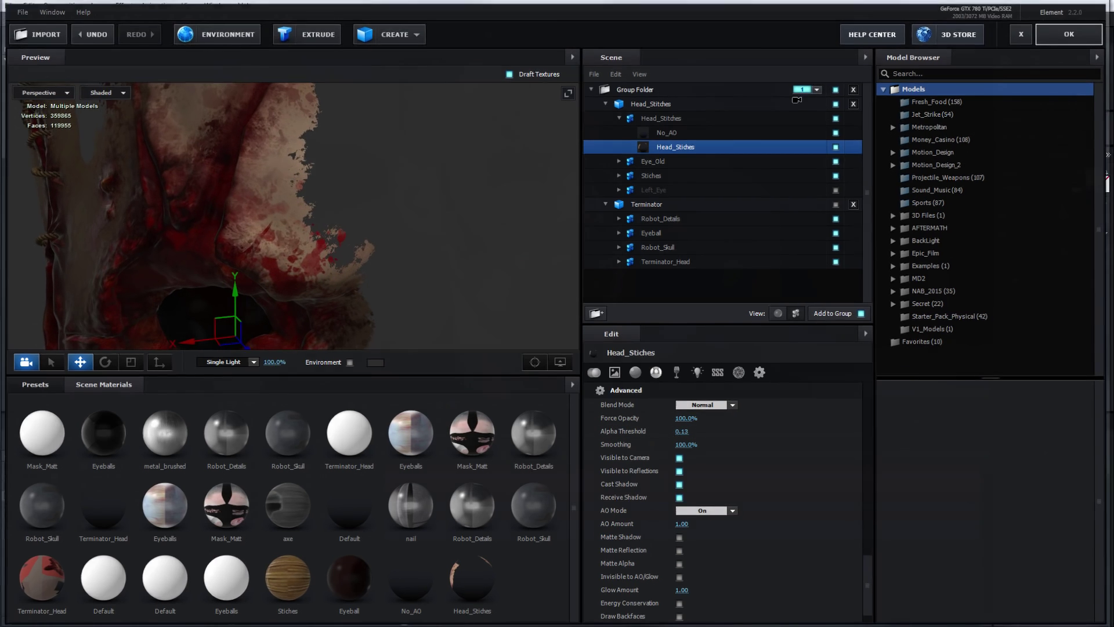
{"action": "left_click", "coordinate": [1075, 31]}
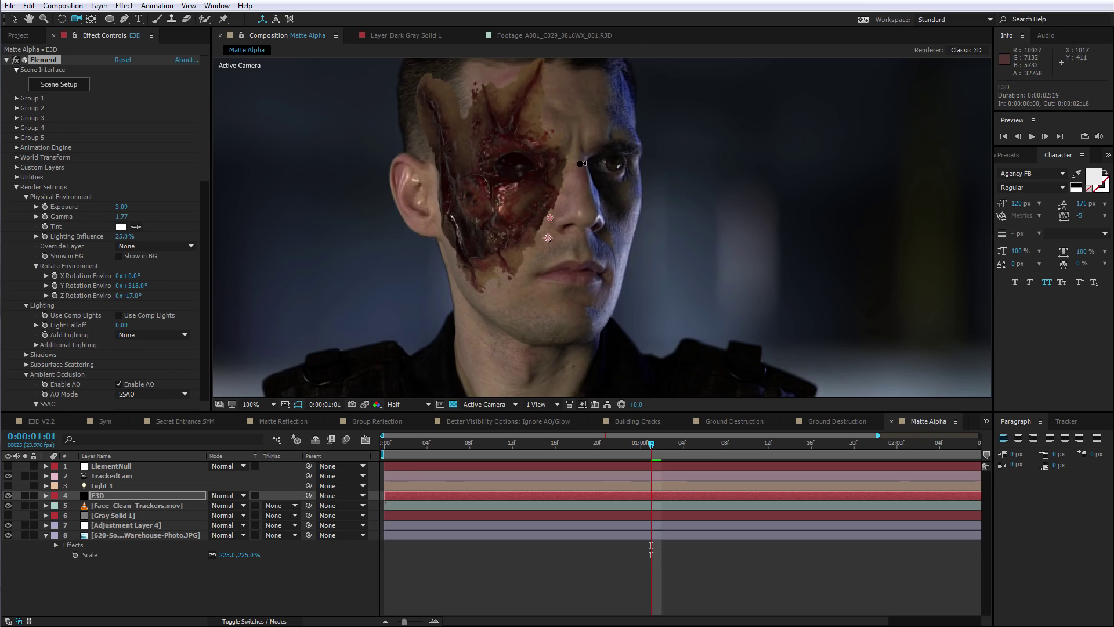
Inspect the wound's edges on the face, undo the last scene setup change, and compare the blending up close.
{"action": "key", "text": "period"}
{"action": "key", "text": "comma"}
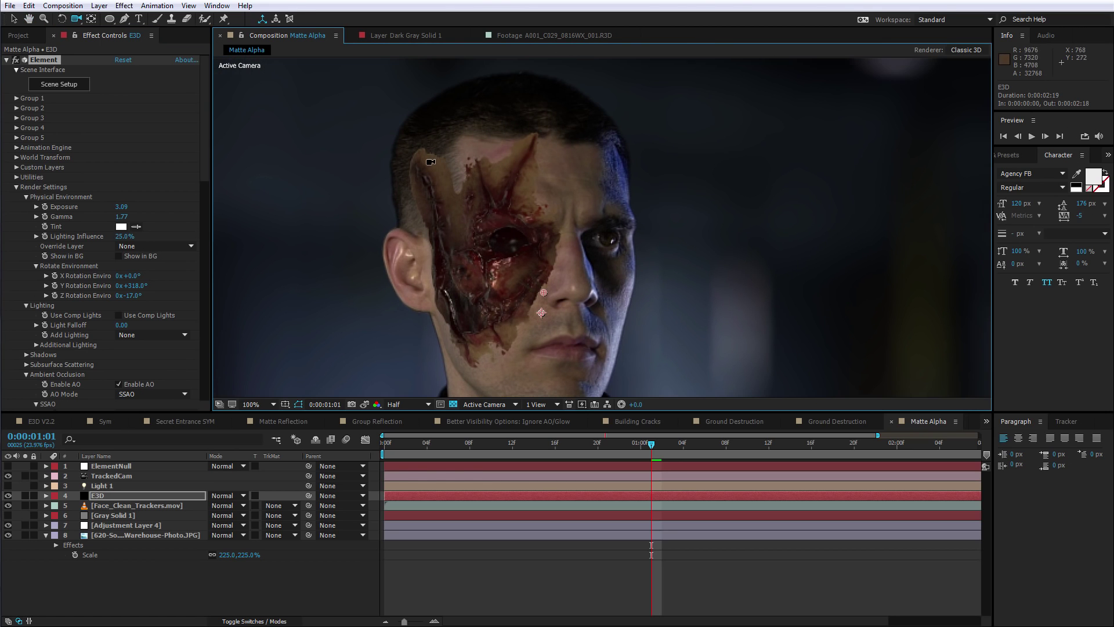
{"action": "key", "text": "ctrl+z"}
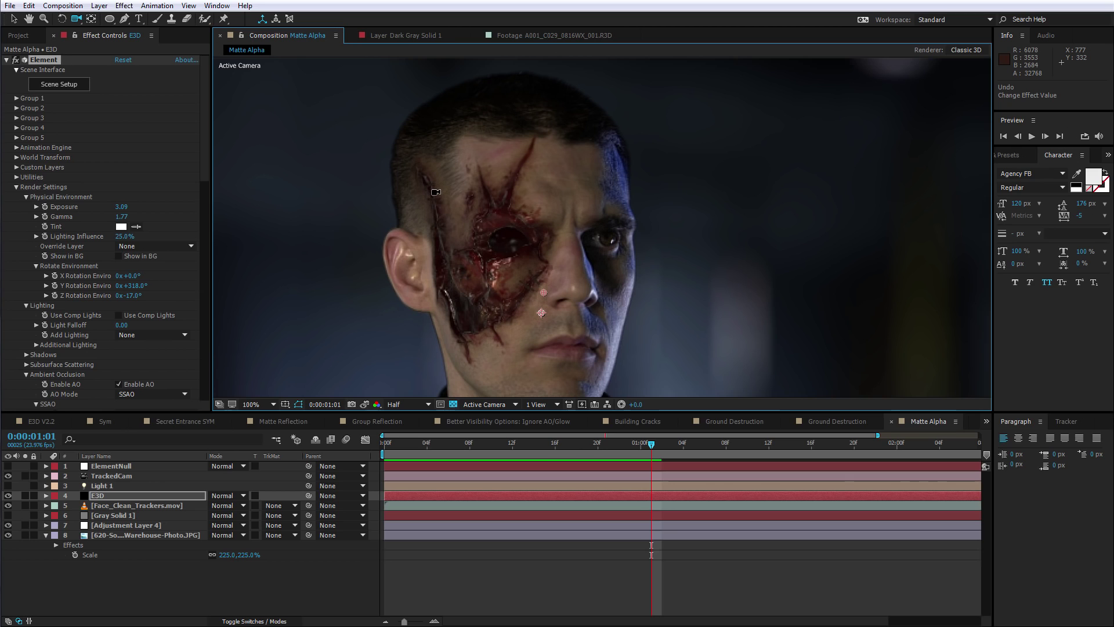
{"action": "key", "text": "period"}
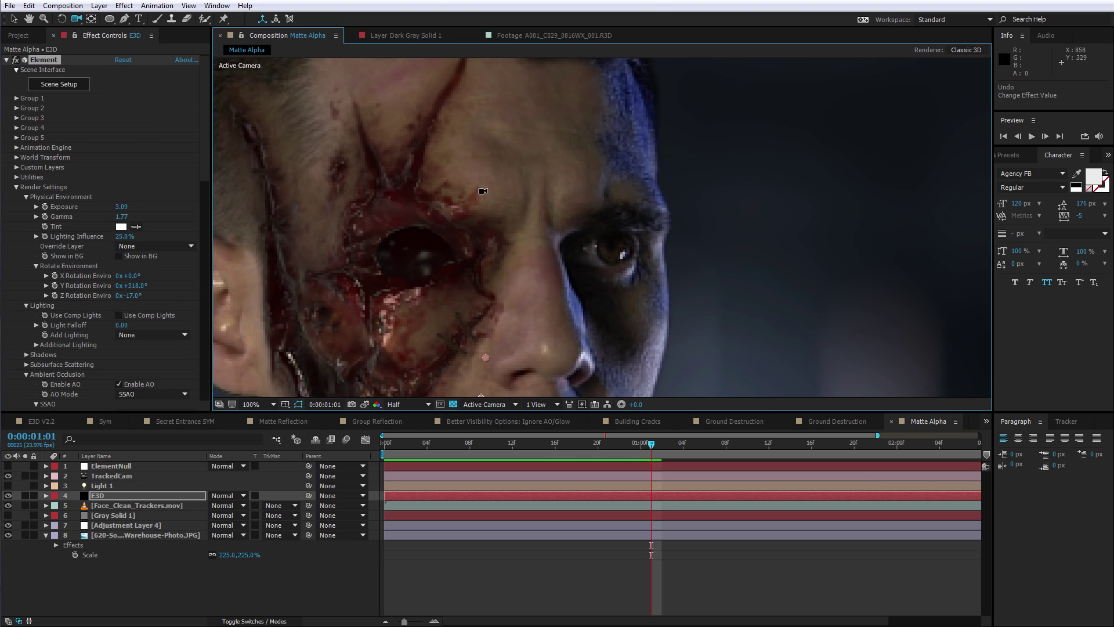
{"action": "key", "text": "comma"}
{"action": "key", "text": "comma"}
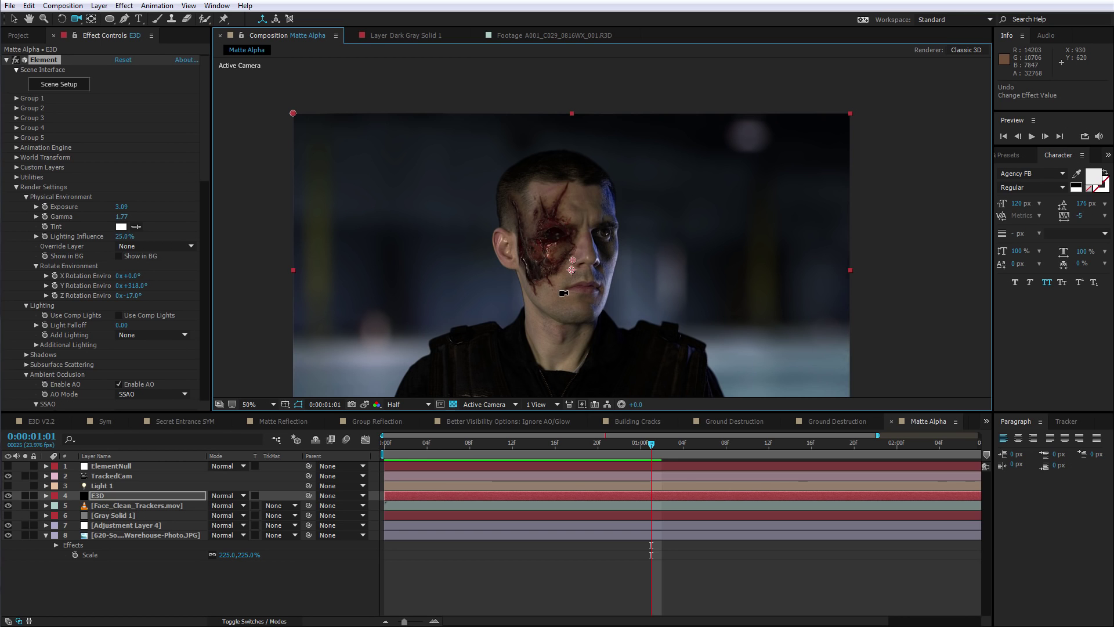
In the Better Visibility Options: Ignore AO/Glow composition, enable Element's Group 2 on Black Solid 10 and orbit the camera slightly.
{"action": "left_click", "coordinate": [818, 422]}
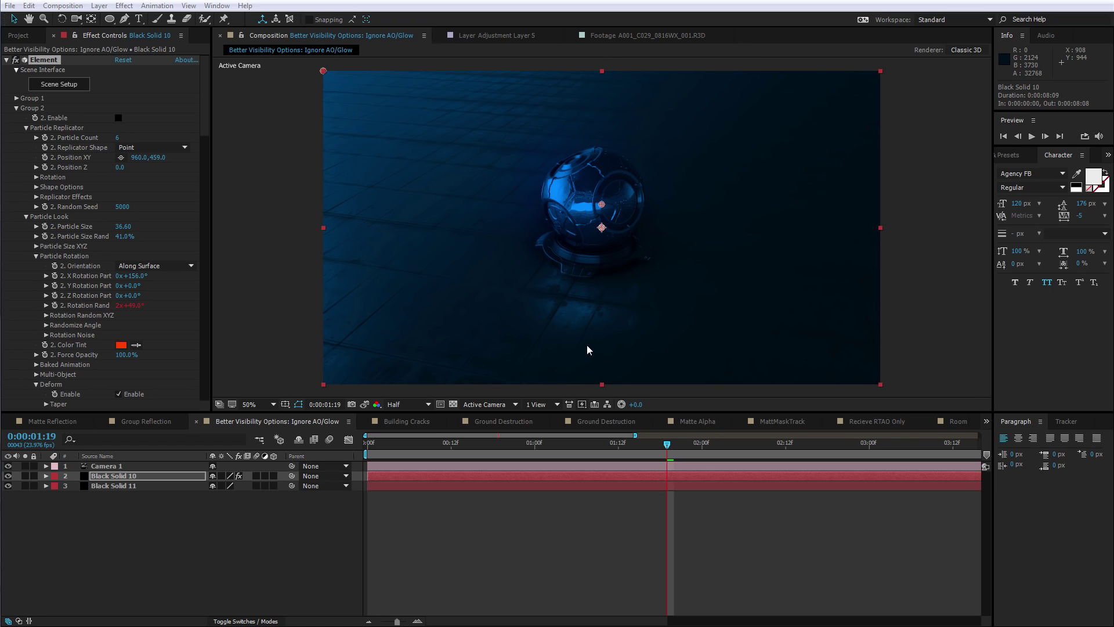
{"action": "left_click", "coordinate": [120, 121]}
{"action": "left_click", "coordinate": [119, 119]}
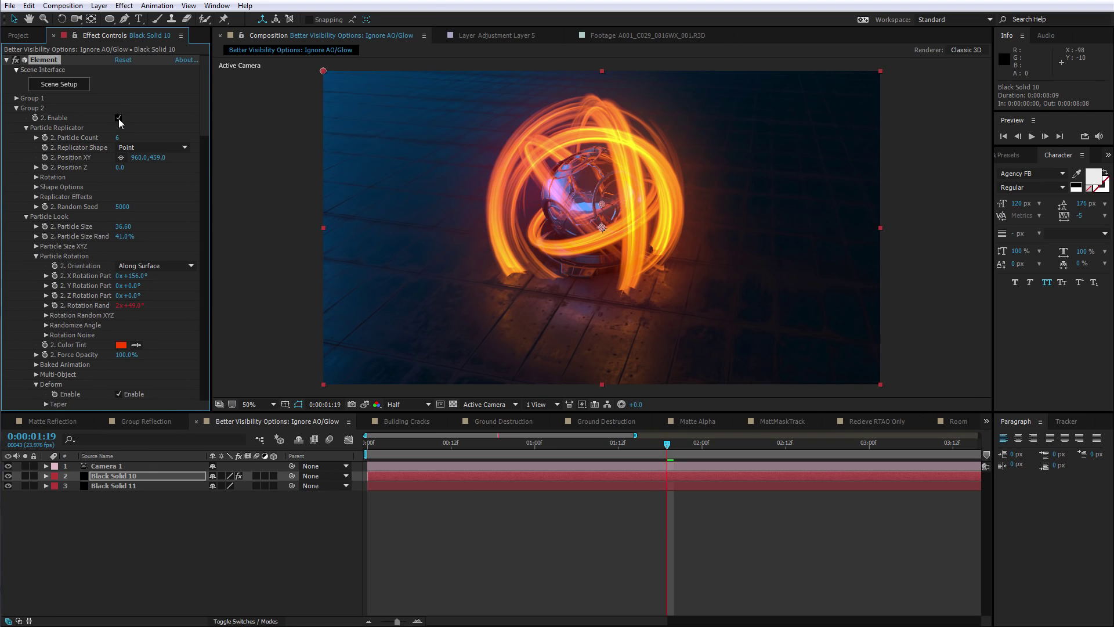
{"action": "key", "text": "c"}
{"action": "mouse_move", "coordinate": [549, 254]}
{"action": "left_mouse_down"}
{"action": "mouse_move", "coordinate": [587, 252]}
{"action": "mouse_move", "coordinate": [553, 257]}
{"action": "left_mouse_up"}
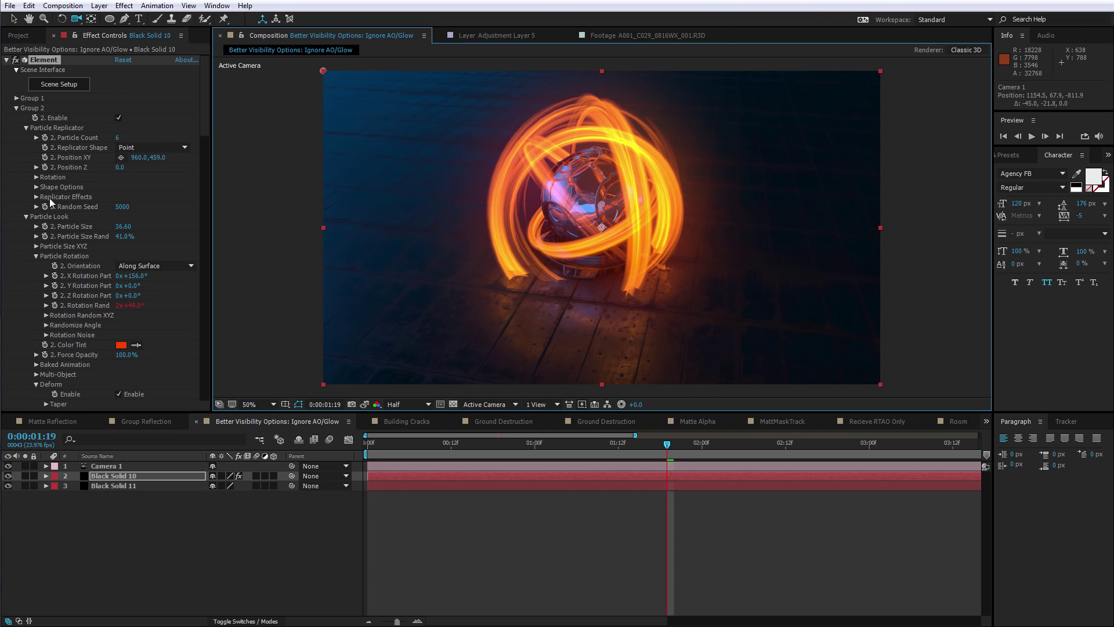
Toggle the Twist deform of Group 2 to check its effect on the glowing streaks.
{"action": "scroll", "coordinate": [58, 343], "scroll_direction": "down", "scroll_amount": 3}
{"action": "left_click", "coordinate": [119, 319]}
{"action": "left_click", "coordinate": [119, 320]}
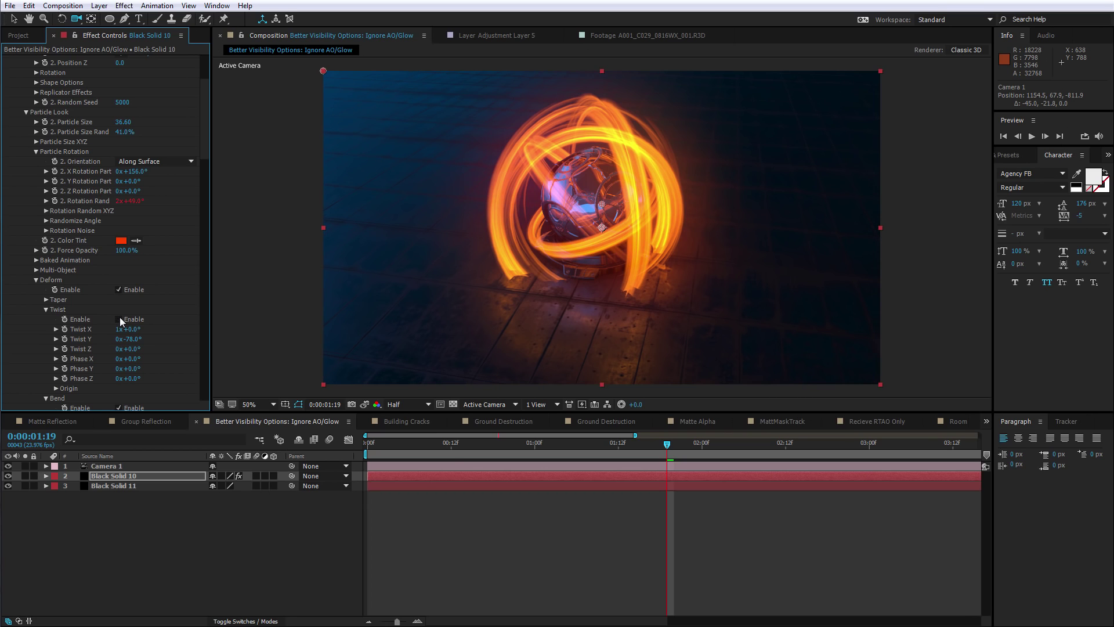
{"action": "left_click_drag", "start_coordinate": [204, 113], "coordinate": [204, 90]}
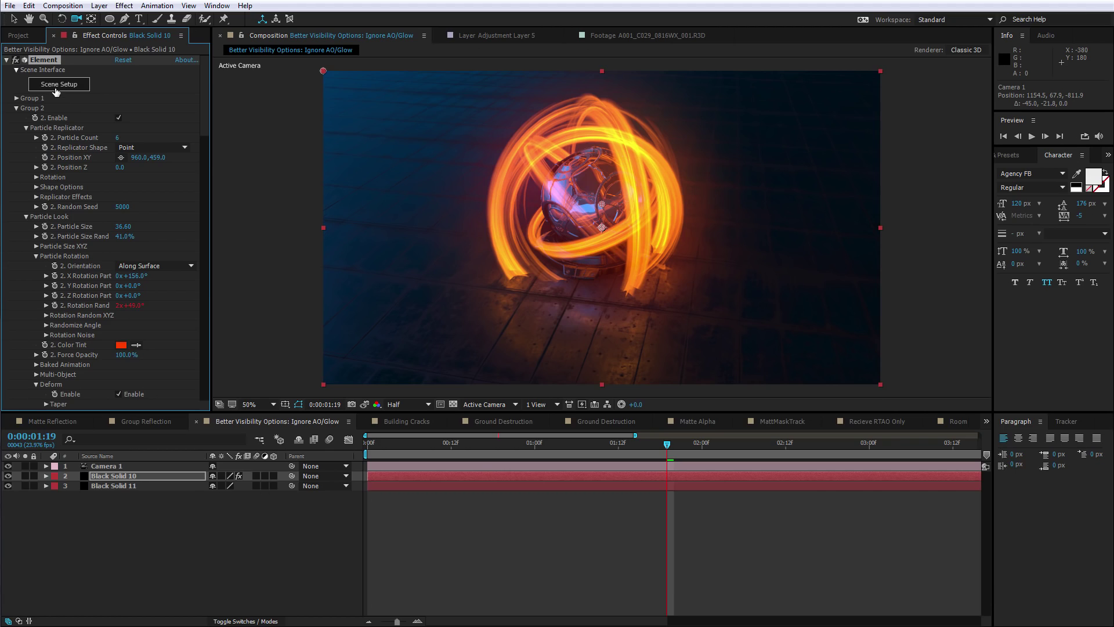
In the scene setup, inspect the Streak_A diffuse texture on the first streak plane's Default material.
{"action": "left_click", "coordinate": [61, 87]}
{"action": "left_click", "coordinate": [604, 133]}
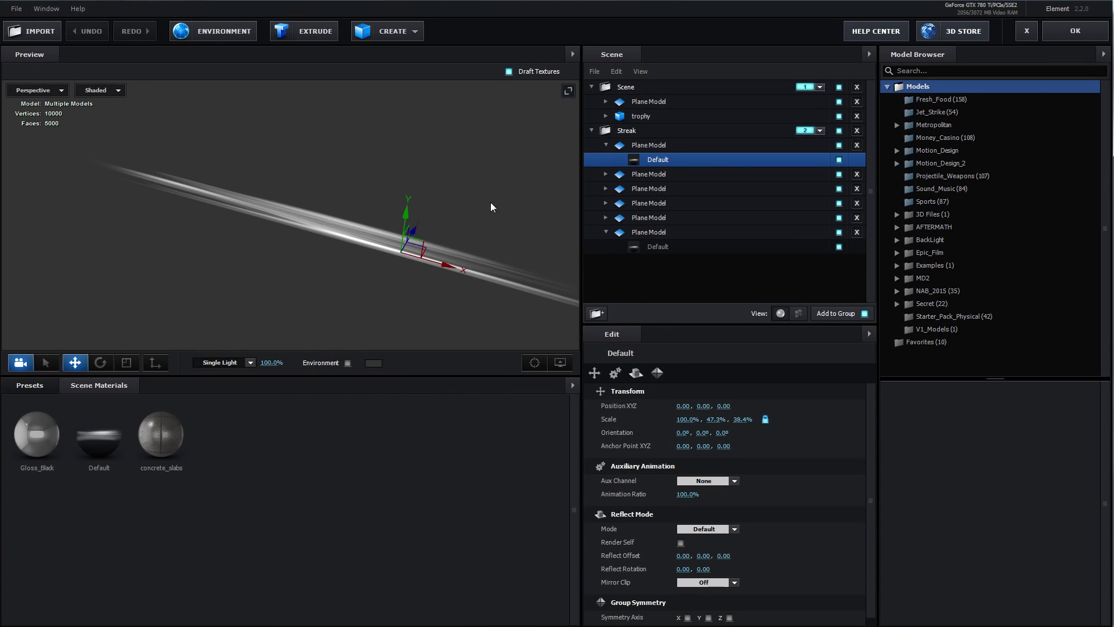
{"action": "left_click", "coordinate": [655, 159]}
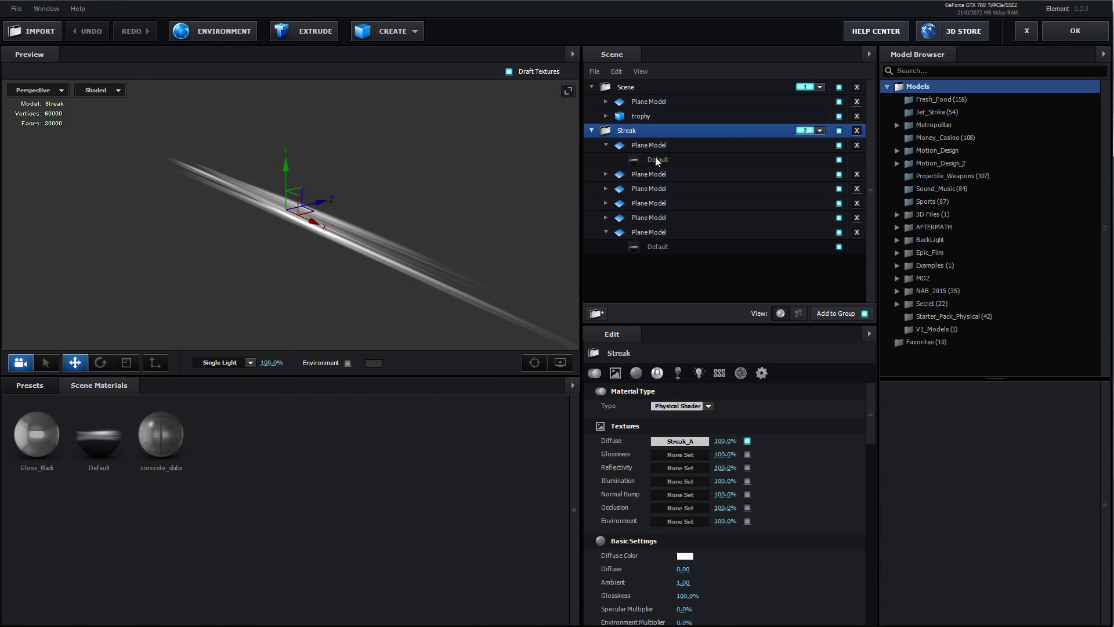
{"action": "left_click", "coordinate": [676, 444]}
{"action": "left_click_drag", "start_coordinate": [717, 329], "coordinate": [434, 152]}
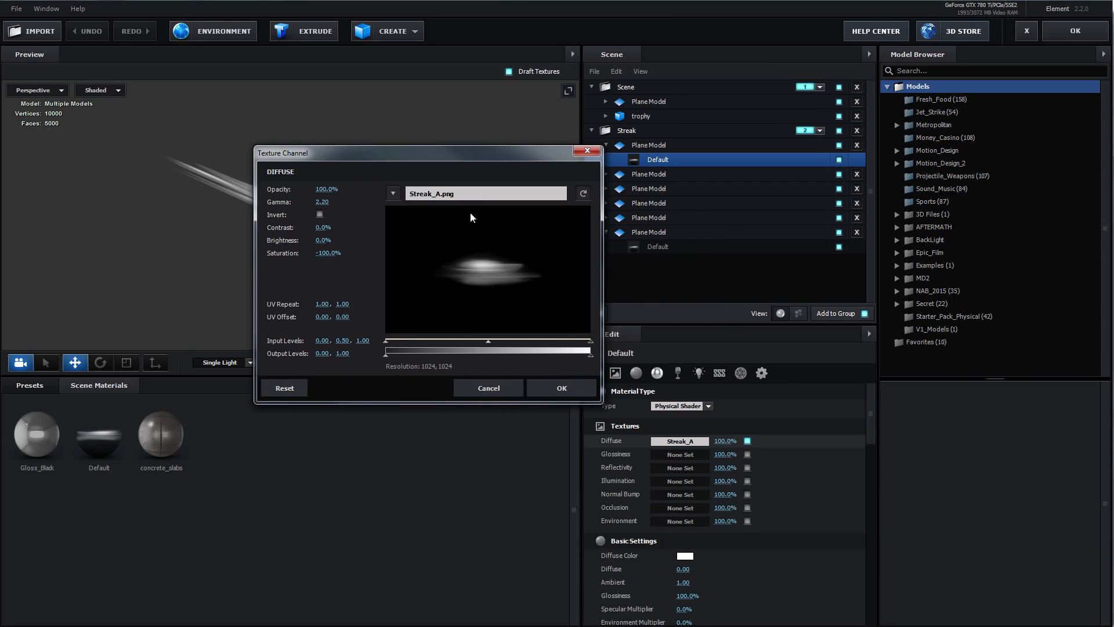
{"action": "left_click", "coordinate": [561, 389]}
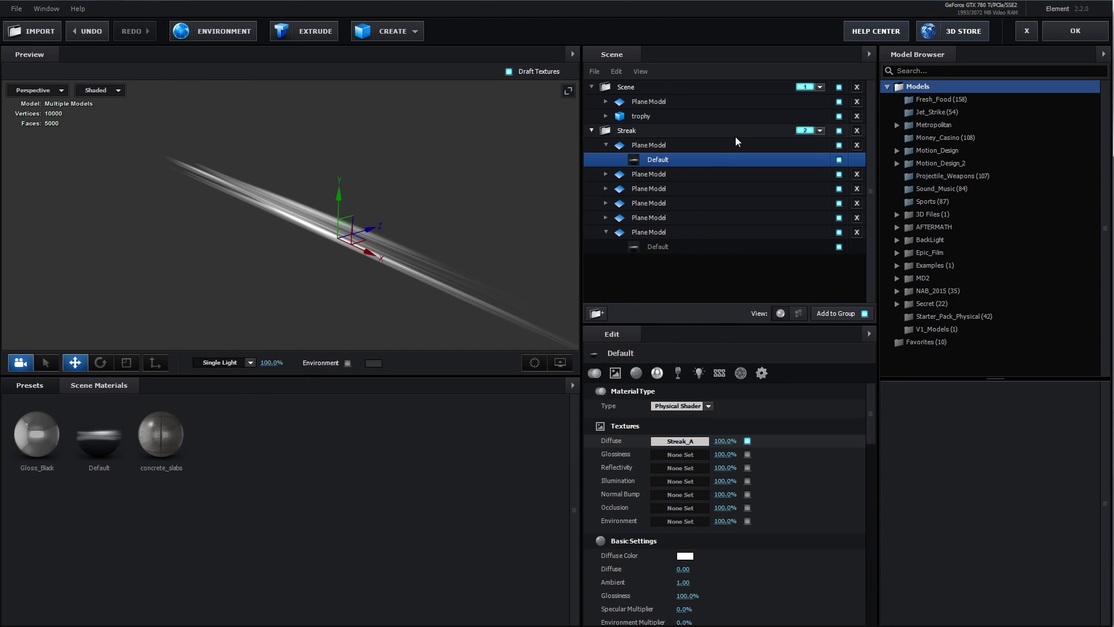
Compare the streak material's Normal blend mode with Add, ending on Add.
{"action": "left_click", "coordinate": [635, 146]}
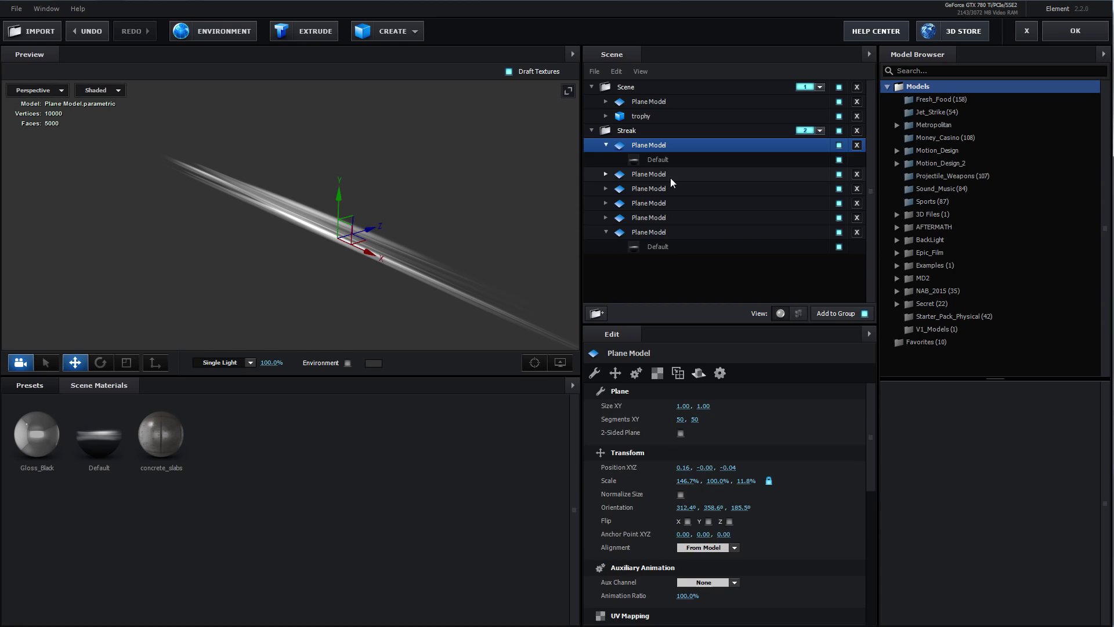
{"action": "left_click", "coordinate": [657, 160]}
{"action": "left_click", "coordinate": [762, 373]}
{"action": "left_click", "coordinate": [704, 407]}
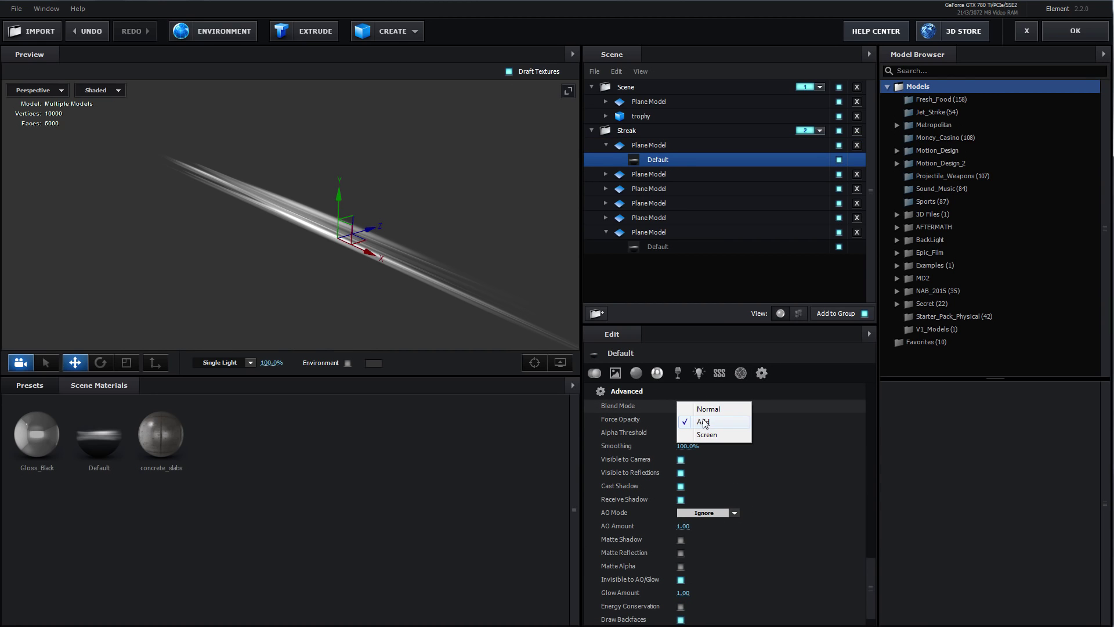
{"action": "left_click", "coordinate": [708, 408]}
{"action": "mouse_move", "coordinate": [419, 273]}
{"action": "left_mouse_down"}
{"action": "mouse_move", "coordinate": [393, 288]}
{"action": "mouse_move", "coordinate": [420, 274]}
{"action": "mouse_move", "coordinate": [332, 287]}
{"action": "mouse_move", "coordinate": [339, 267]}
{"action": "mouse_move", "coordinate": [224, 187]}
{"action": "mouse_move", "coordinate": [200, 140]}
{"action": "left_mouse_up"}
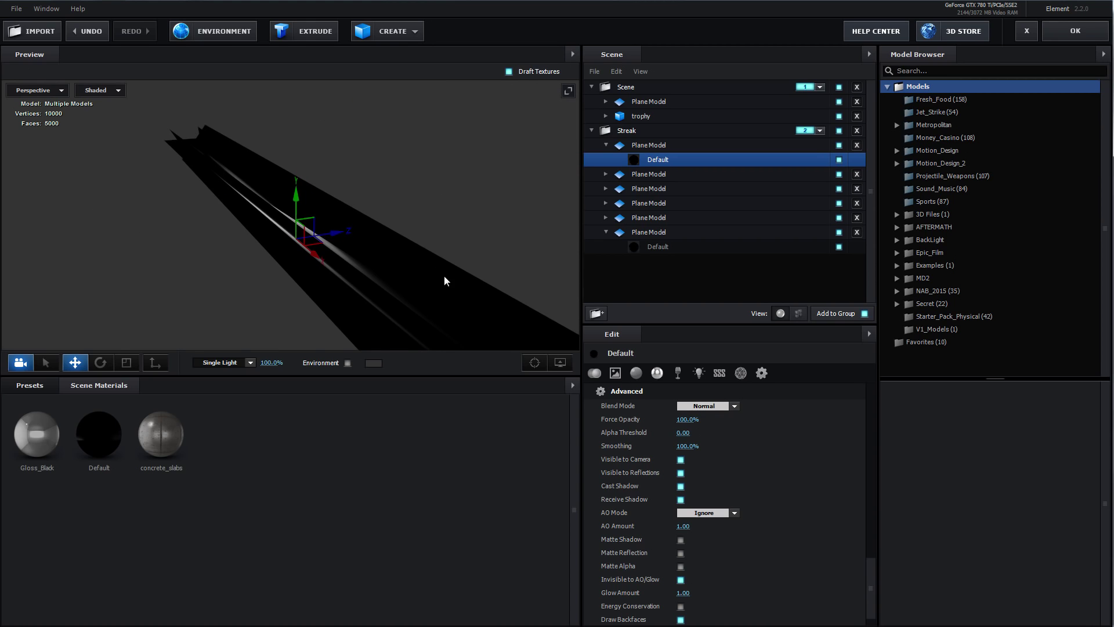
{"action": "left_click", "coordinate": [705, 406]}
{"action": "left_click", "coordinate": [712, 420]}
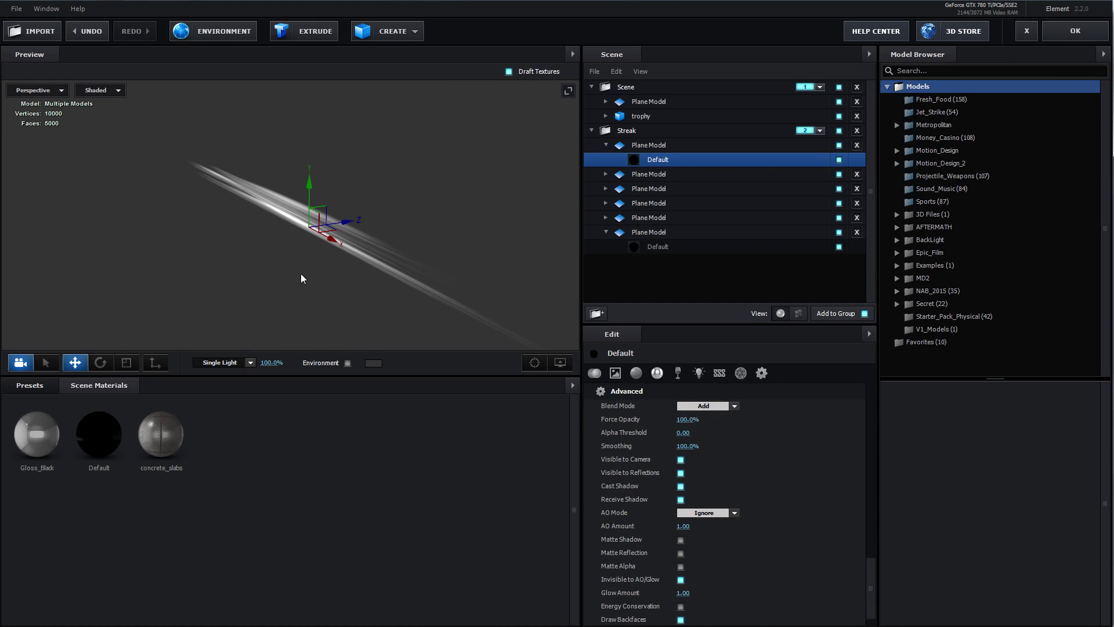
Try duplicating the first streak plane, raising the copy above the others and rotating it.
{"action": "mouse_move", "coordinate": [331, 197]}
{"action": "left_mouse_down"}
{"action": "mouse_move", "coordinate": [331, 155]}
{"action": "mouse_move", "coordinate": [267, 216]}
{"action": "left_mouse_up"}
{"action": "key", "text": "e"}
{"action": "left_click_drag", "start_coordinate": [292, 179], "coordinate": [282, 197]}
{"action": "key", "text": "w"}
{"action": "key", "text": "r"}
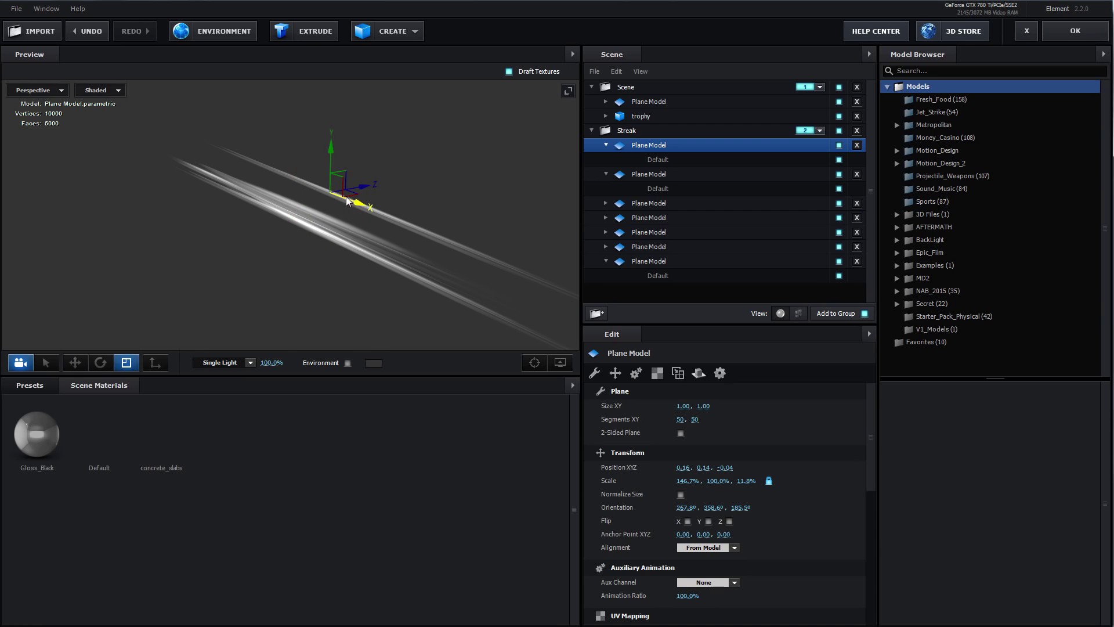
{"action": "left_click_drag", "start_coordinate": [302, 181], "coordinate": [300, 180]}
{"action": "left_click_drag", "start_coordinate": [332, 144], "coordinate": [341, 82]}
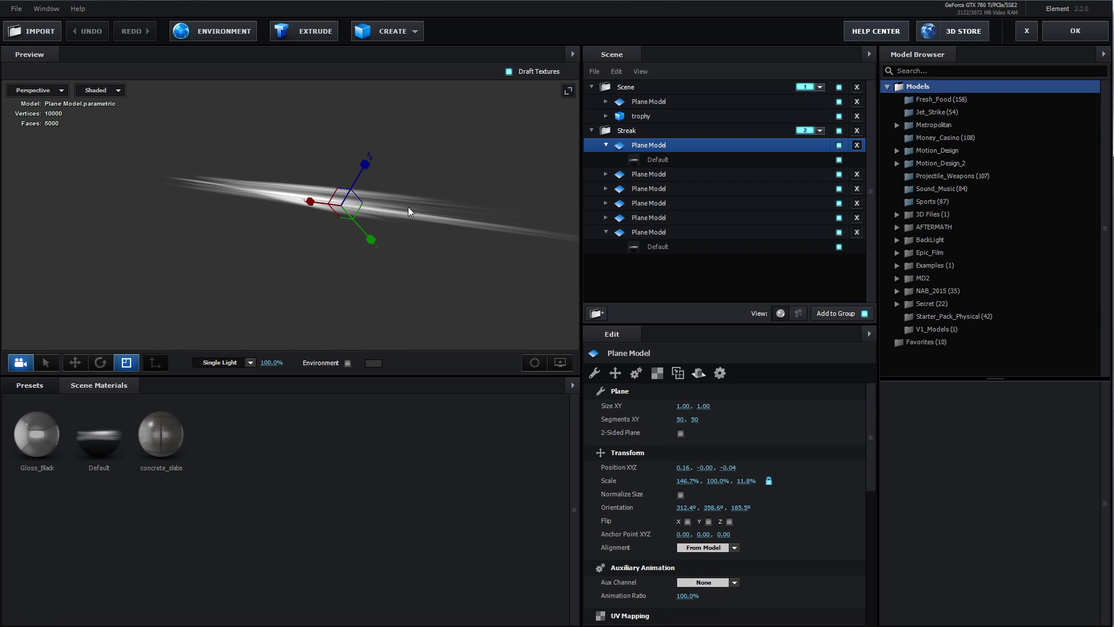
{"action": "left_click_drag", "start_coordinate": [414, 210], "coordinate": [410, 229]}
{"action": "key", "text": "w"}
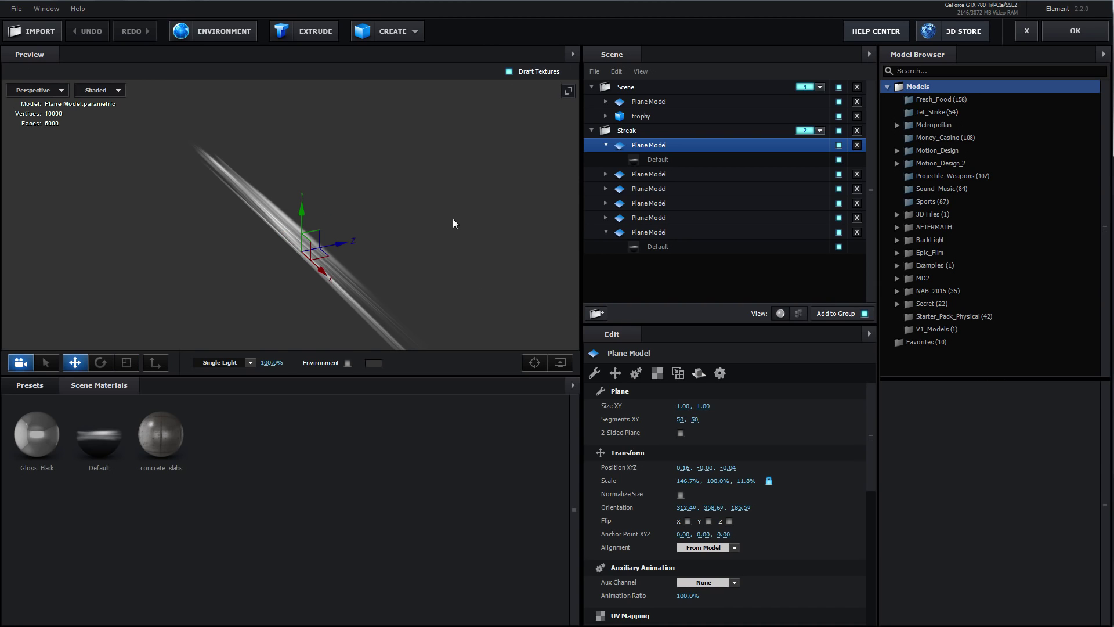
Set the streak material's AO Mode to On, turn off Invisible to AO/Glow, and apply the scene setup.
{"action": "left_click", "coordinate": [656, 160]}
{"action": "left_click", "coordinate": [761, 373]}
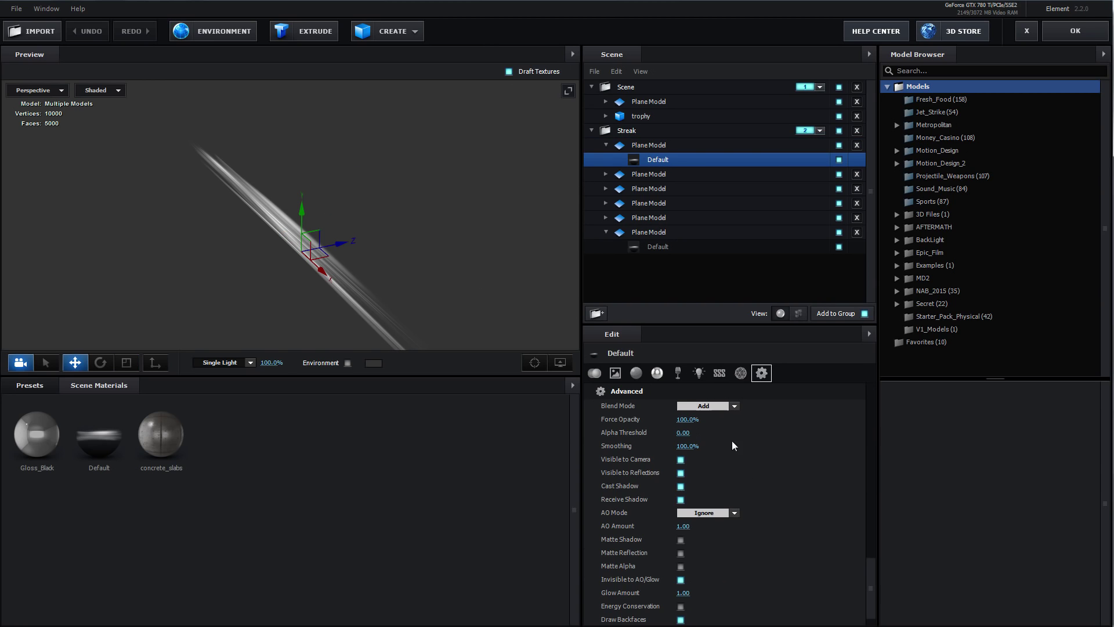
{"action": "left_click", "coordinate": [709, 513]}
{"action": "left_click", "coordinate": [683, 528]}
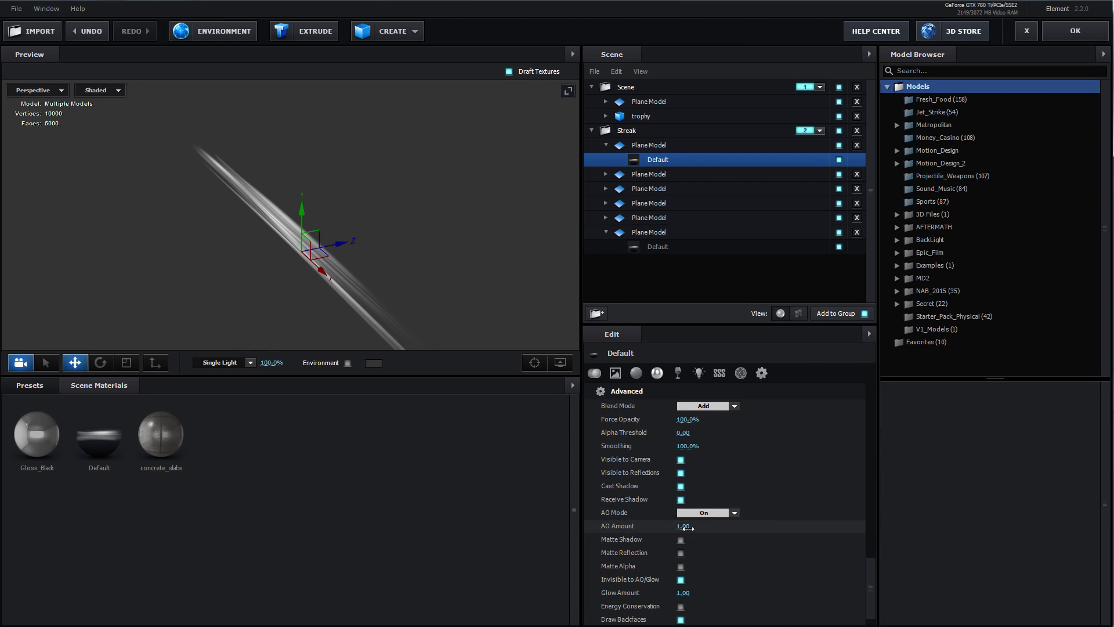
{"action": "left_click", "coordinate": [681, 580]}
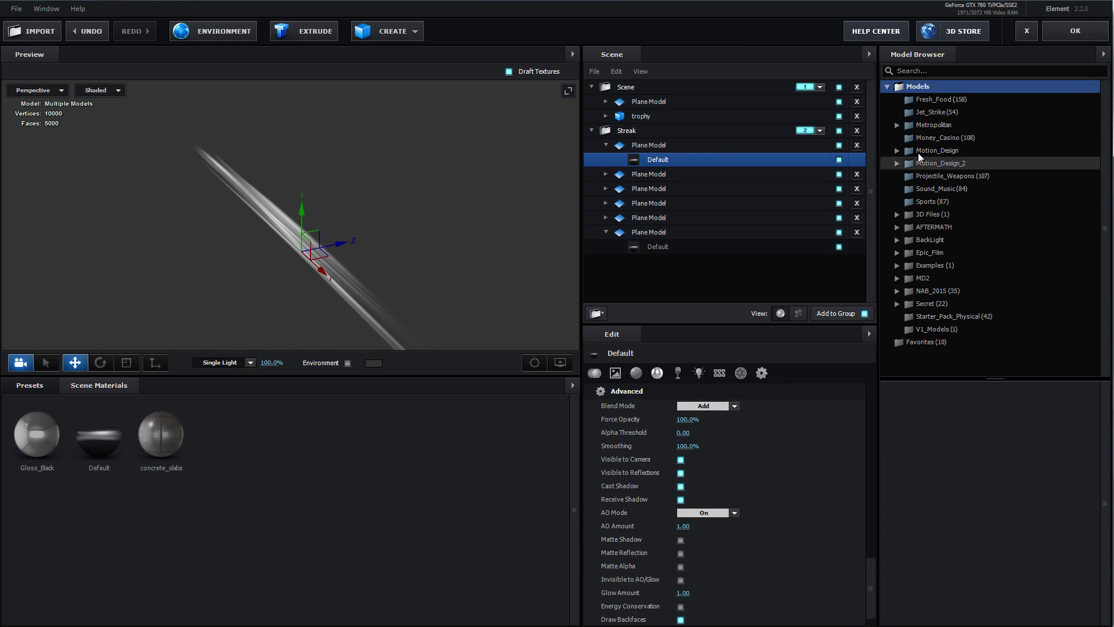
{"action": "left_click", "coordinate": [1073, 35]}
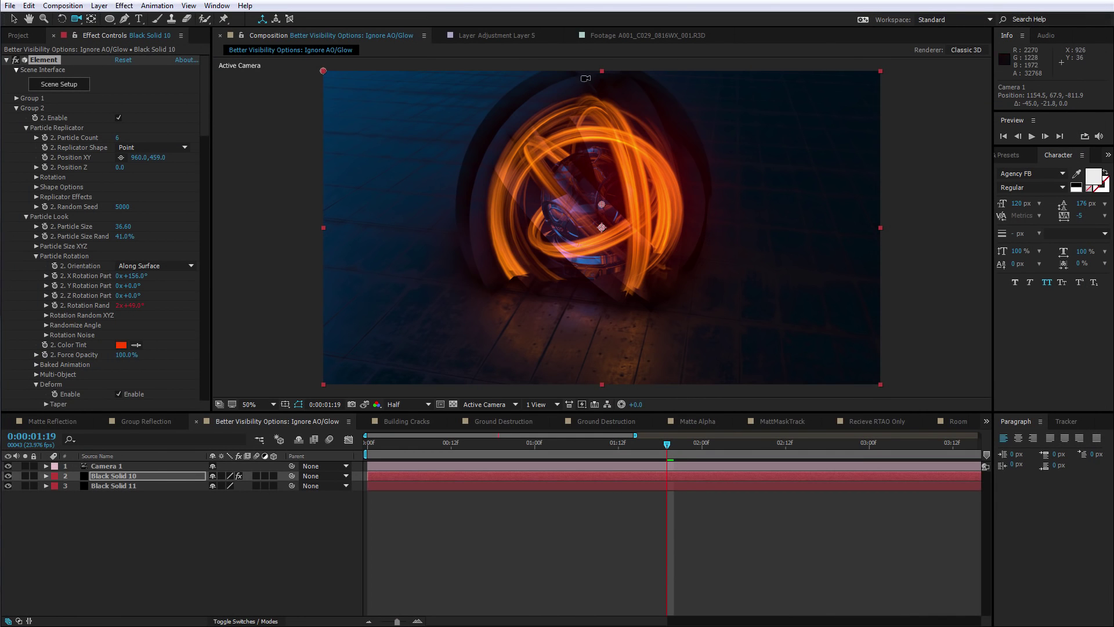
Toggle Element's Ambient Occlusion off and on to check its effect around the streaks.
{"action": "left_click_drag", "start_coordinate": [205, 115], "coordinate": [202, 284]}
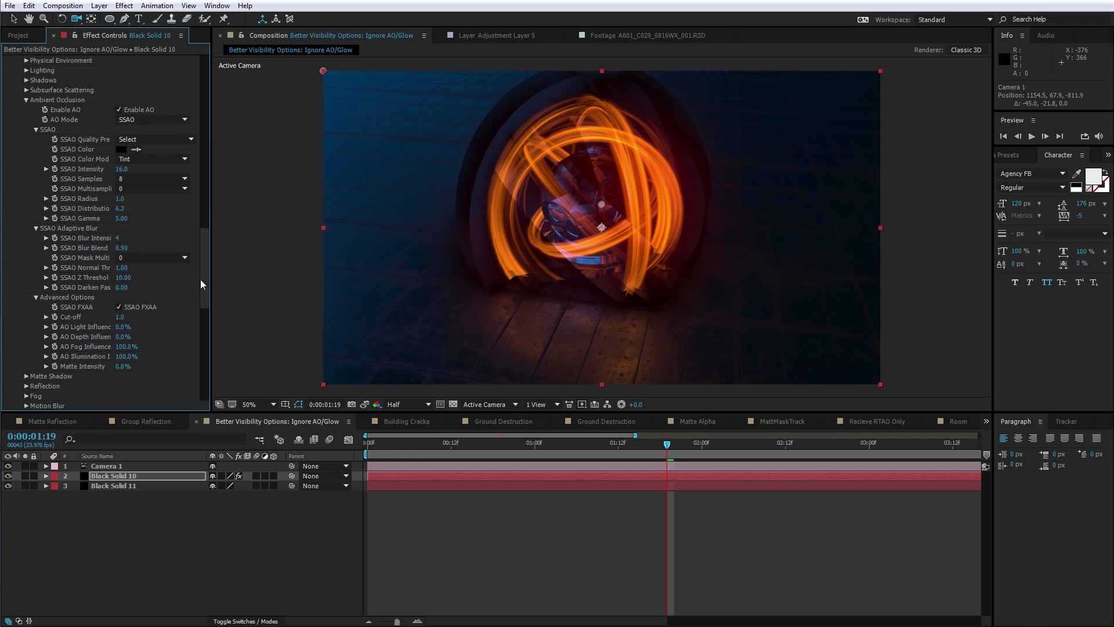
{"action": "left_click", "coordinate": [119, 110]}
{"action": "left_click", "coordinate": [119, 110]}
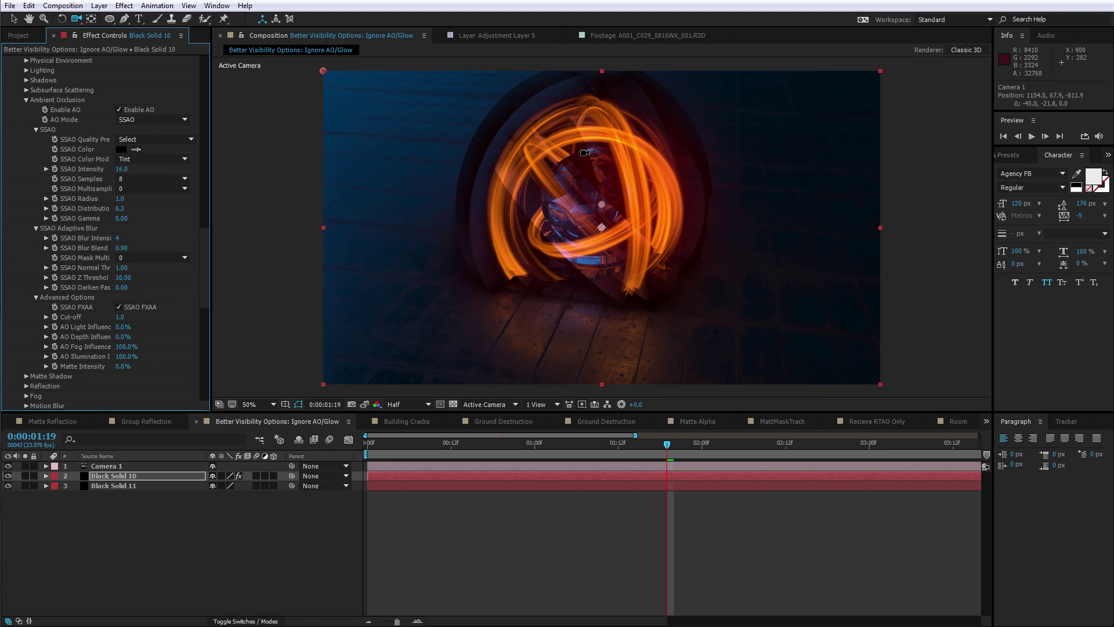
Reopen the scene setup and enable Invisible to AO/Glow on the streak material.
{"action": "left_click_drag", "start_coordinate": [205, 271], "coordinate": [204, 82]}
{"action": "left_click", "coordinate": [71, 90]}
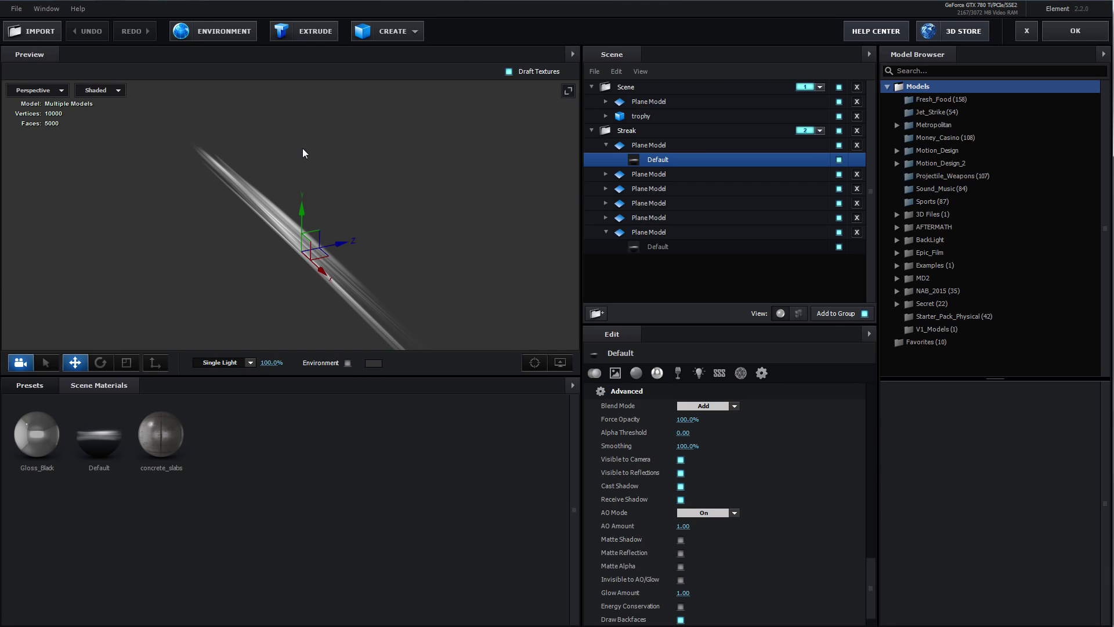
{"action": "left_click_drag", "start_coordinate": [395, 263], "coordinate": [345, 219]}
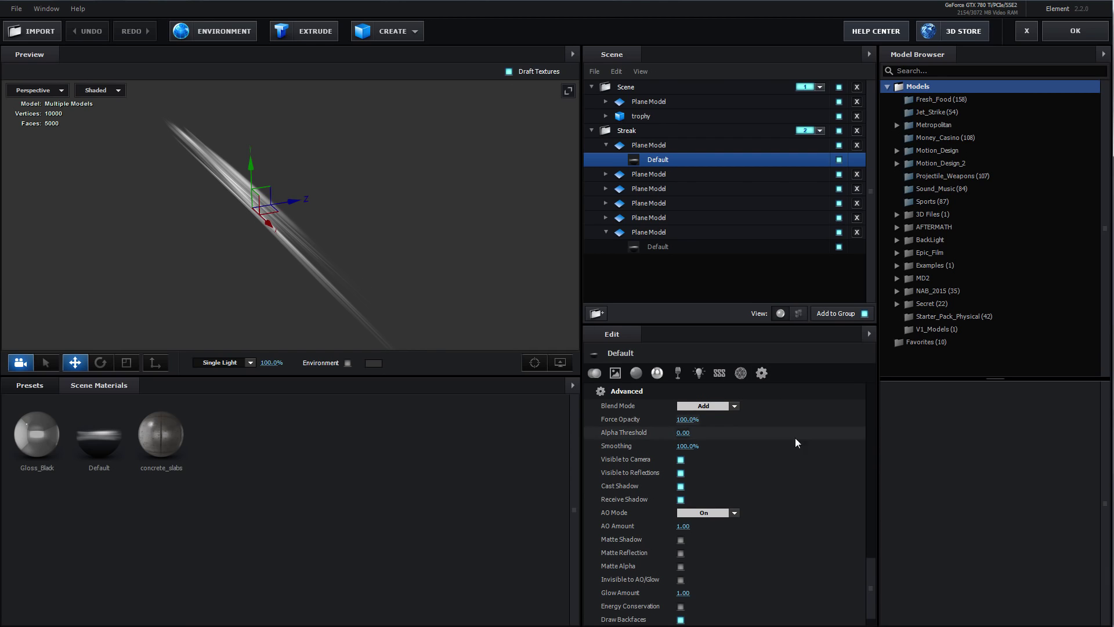
{"action": "scroll", "coordinate": [795, 438], "scroll_direction": "down", "scroll_amount": 1}
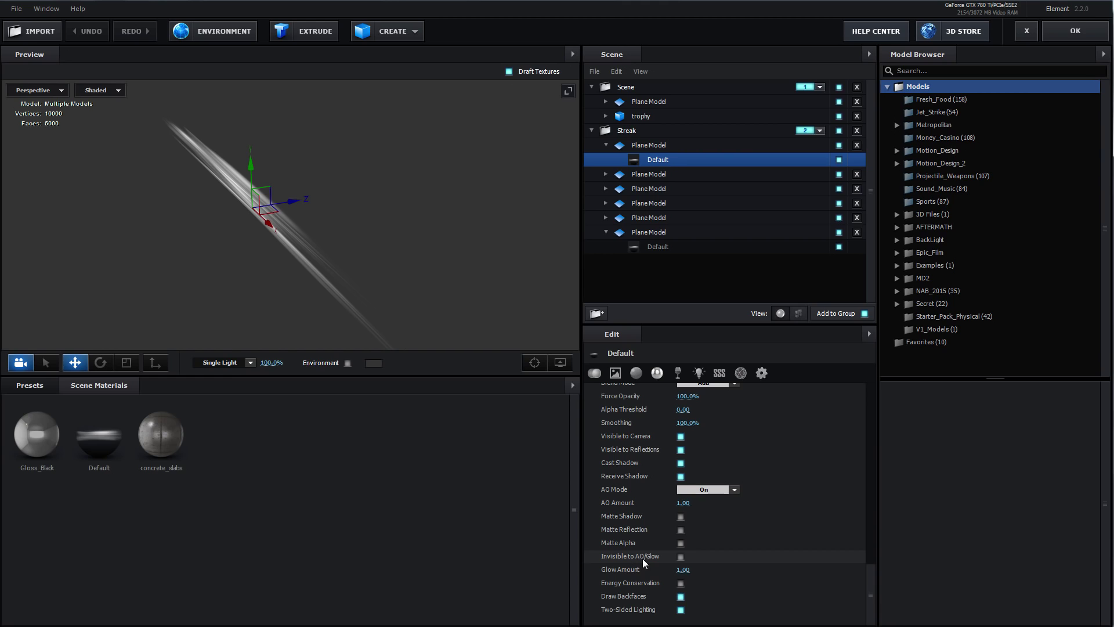
{"action": "left_click", "coordinate": [681, 557]}
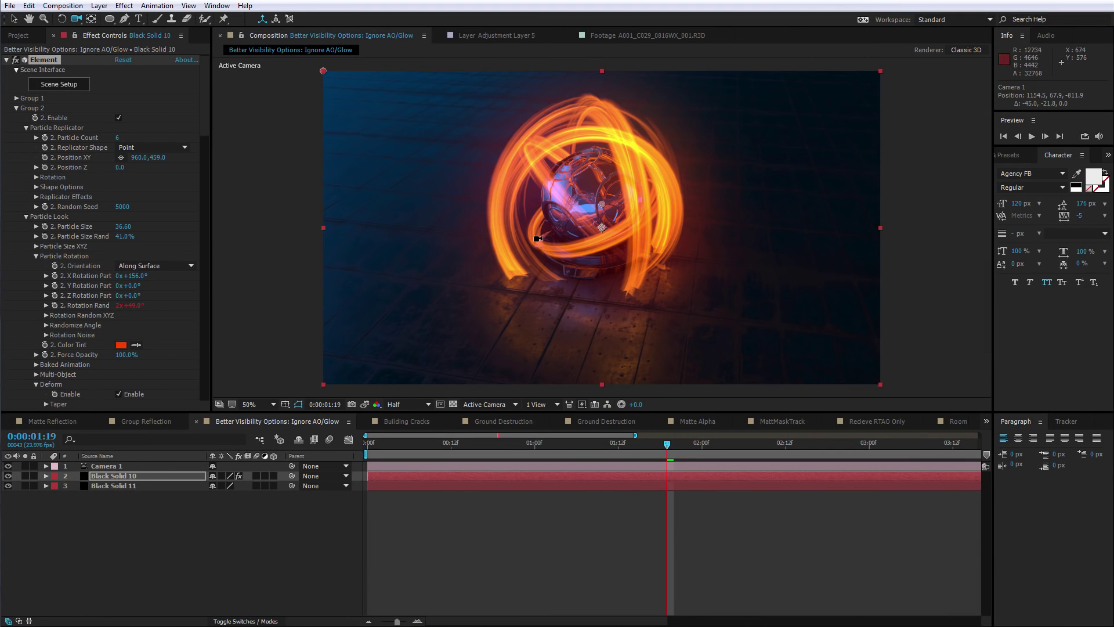
Inspect the glowing streaks up close where they overlap the sphere and meet the ground.
{"action": "scroll", "coordinate": [600, 231], "scroll_direction": "up", "scroll_amount": 1}
{"action": "key", "text": "space"}
{"action": "left_click_drag", "start_coordinate": [699, 305], "coordinate": [626, 274]}
{"action": "scroll", "coordinate": [582, 267], "scroll_direction": "up", "scroll_amount": 1}
{"action": "scroll", "coordinate": [627, 274], "scroll_direction": "down", "scroll_amount": 2}
{"action": "scroll", "coordinate": [597, 271], "scroll_direction": "up", "scroll_amount": 1}
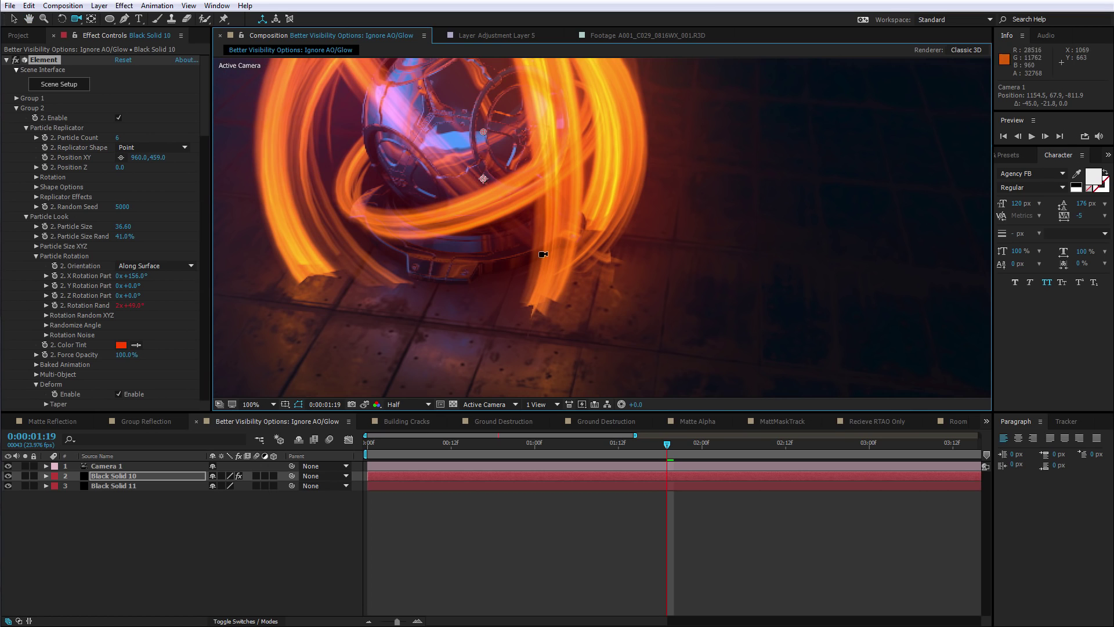
{"action": "left_click", "coordinate": [205, 254]}
{"action": "key", "text": "ctrl+z"}
{"action": "scroll", "coordinate": [567, 266], "scroll_direction": "up", "scroll_amount": 1}
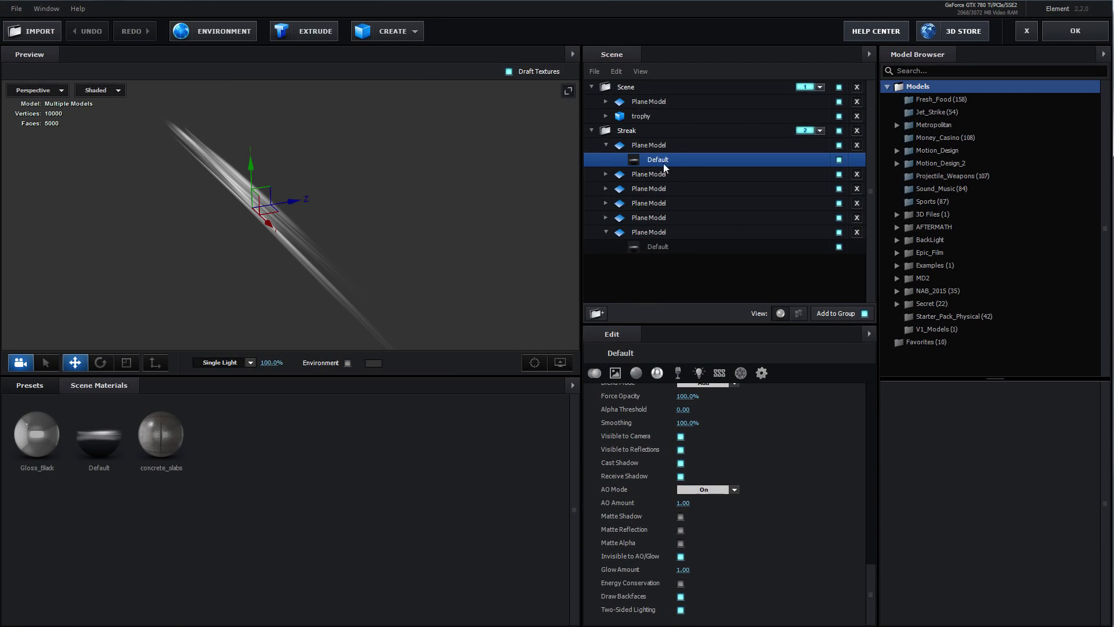
Set the streak material's AO Mode to Ignore and apply the scene setup.
{"action": "left_click", "coordinate": [762, 375]}
{"action": "scroll", "coordinate": [766, 485], "scroll_direction": "down", "scroll_amount": 1}
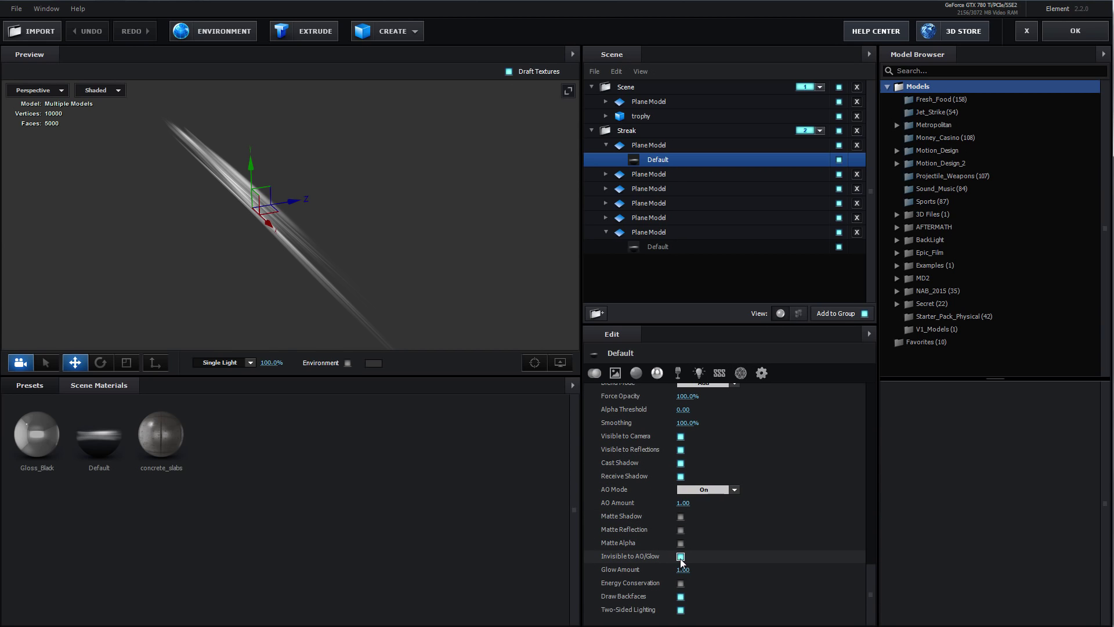
{"action": "left_click", "coordinate": [694, 492]}
{"action": "left_click", "coordinate": [706, 505]}
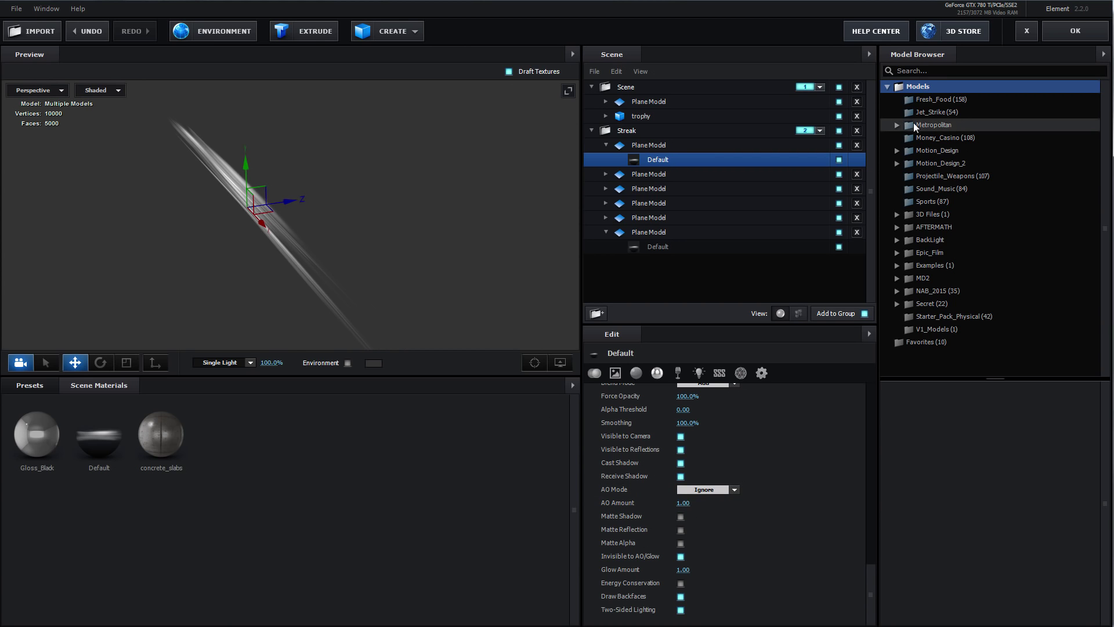
{"action": "left_click", "coordinate": [1076, 31]}
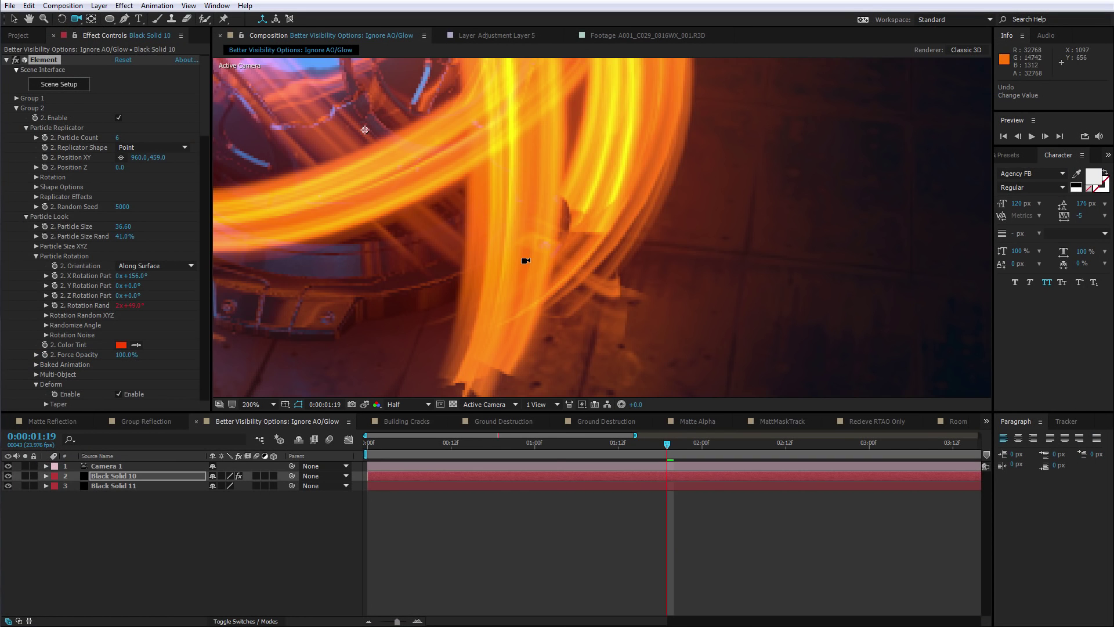
Undo and redo the AO Mode change to compare the streaks up close, ending with it applied.
{"action": "scroll", "coordinate": [526, 260], "scroll_direction": "down", "scroll_amount": 1}
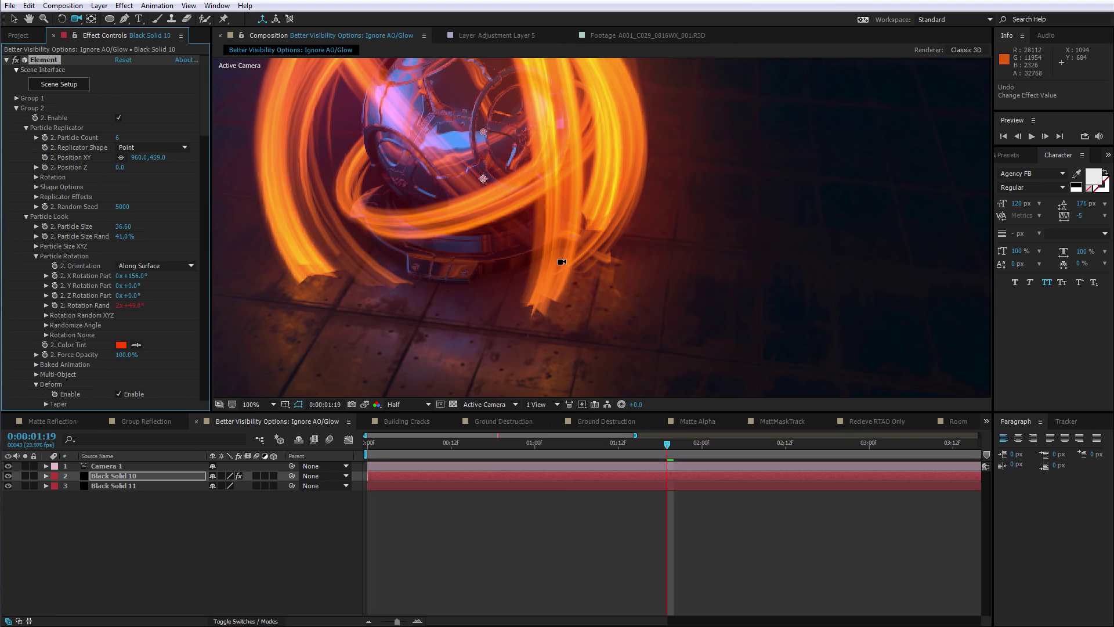
{"action": "scroll", "coordinate": [562, 261], "scroll_direction": "up", "scroll_amount": 1}
{"action": "key", "text": "ctrl+z"}
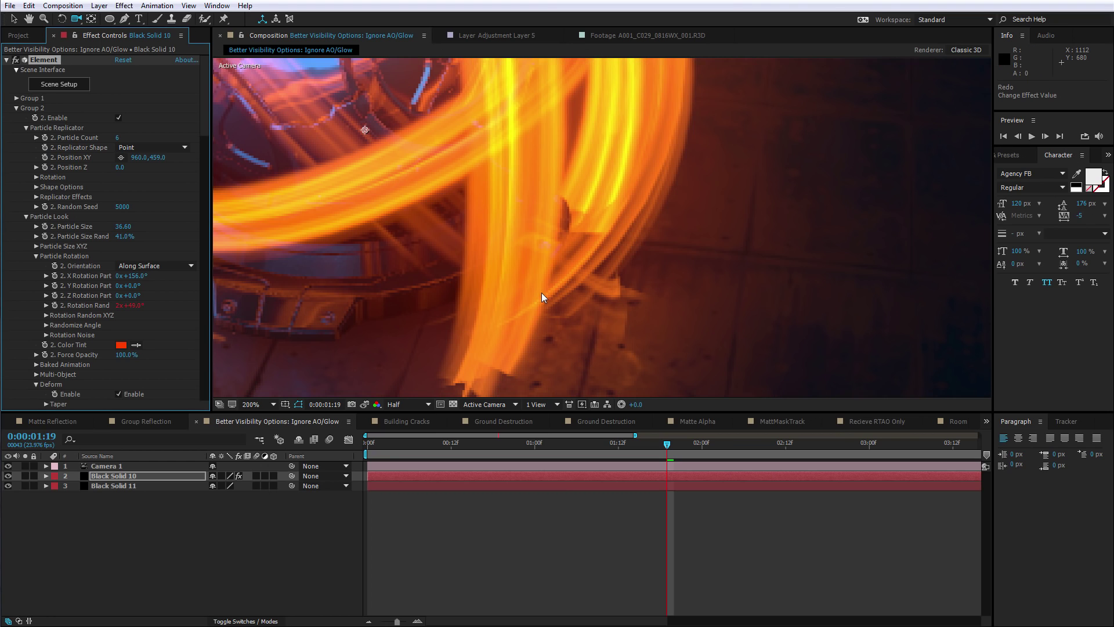
{"action": "key", "text": "ctrl+shift+z"}
{"action": "scroll", "coordinate": [521, 278], "scroll_direction": "down", "scroll_amount": 1}
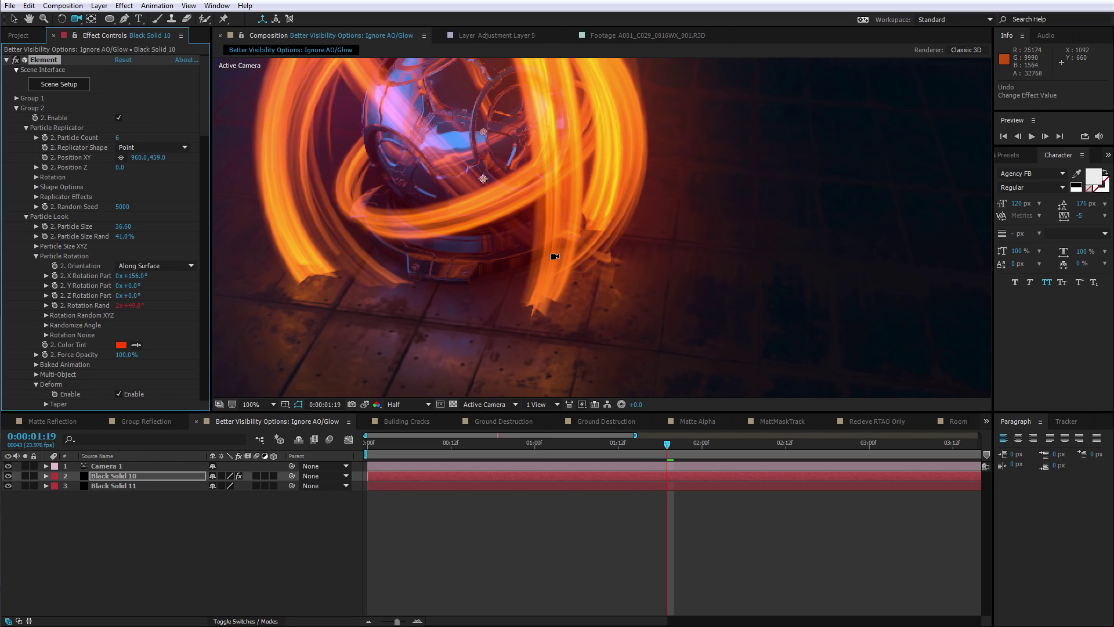
{"action": "key", "text": "ctrl+z"}
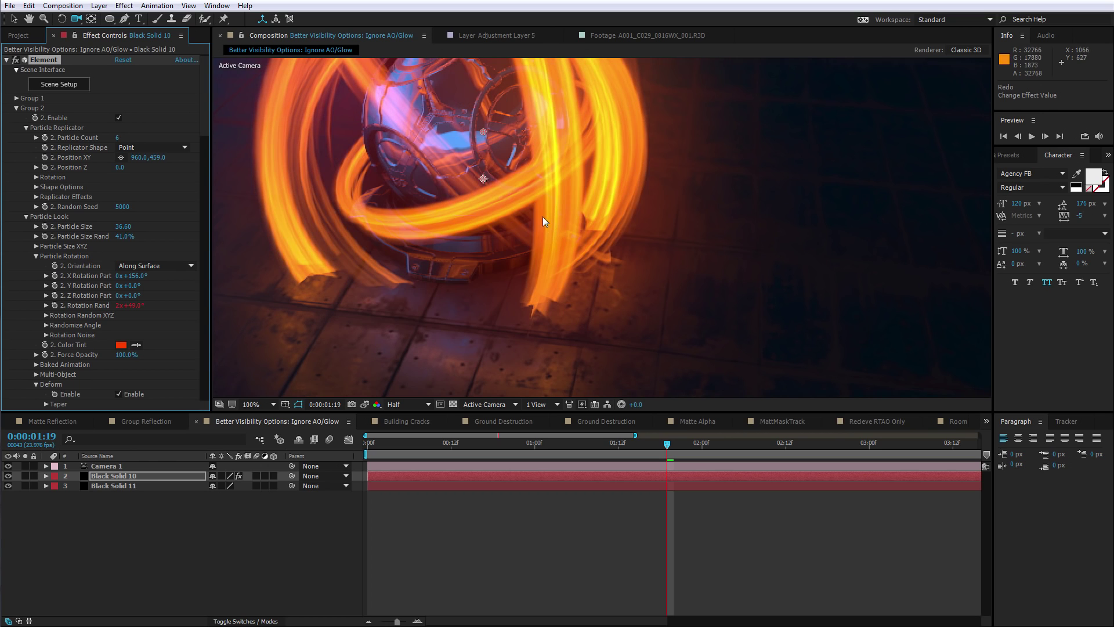
{"action": "scroll", "coordinate": [559, 254], "scroll_direction": "down", "scroll_amount": 1}
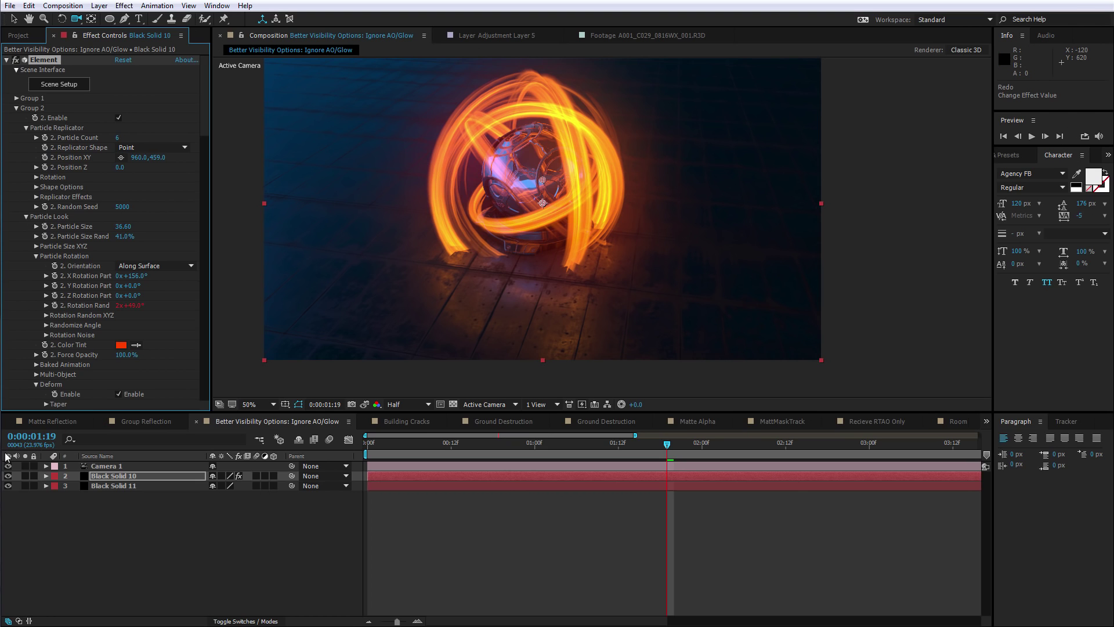
Orbit the camera around the sphere to view the glowing streaks from another angle.
{"action": "left_click_drag", "start_coordinate": [533, 227], "coordinate": [560, 246]}
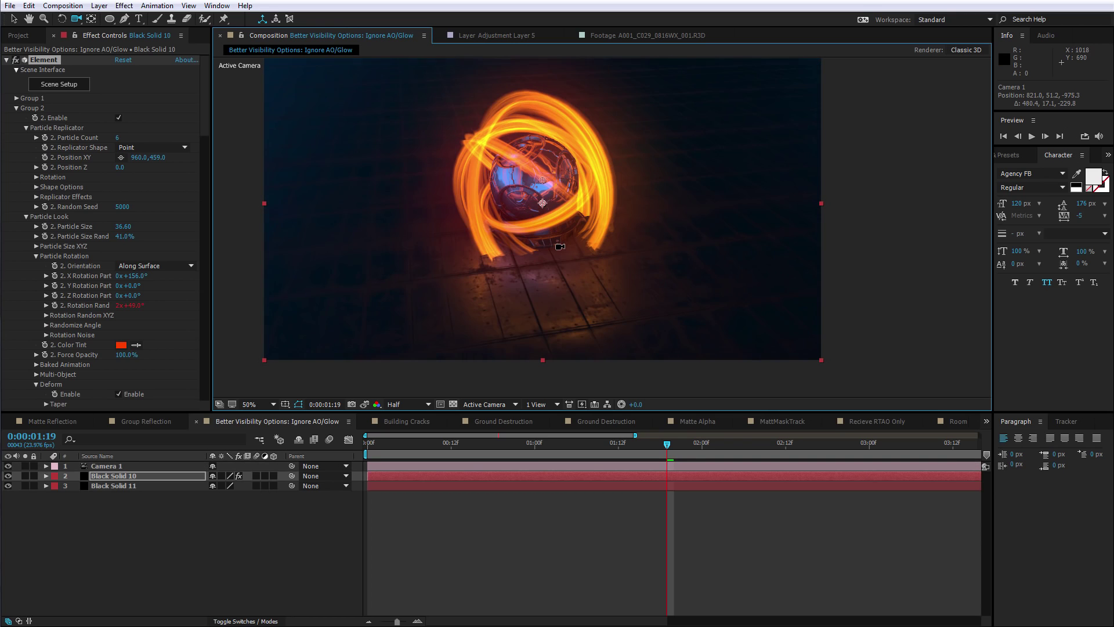
{"action": "scroll", "coordinate": [556, 280], "scroll_direction": "up", "scroll_amount": 1}
{"action": "scroll", "coordinate": [555, 283], "scroll_direction": "down", "scroll_amount": 1}
{"action": "left_click_drag", "start_coordinate": [476, 316], "coordinate": [554, 243]}
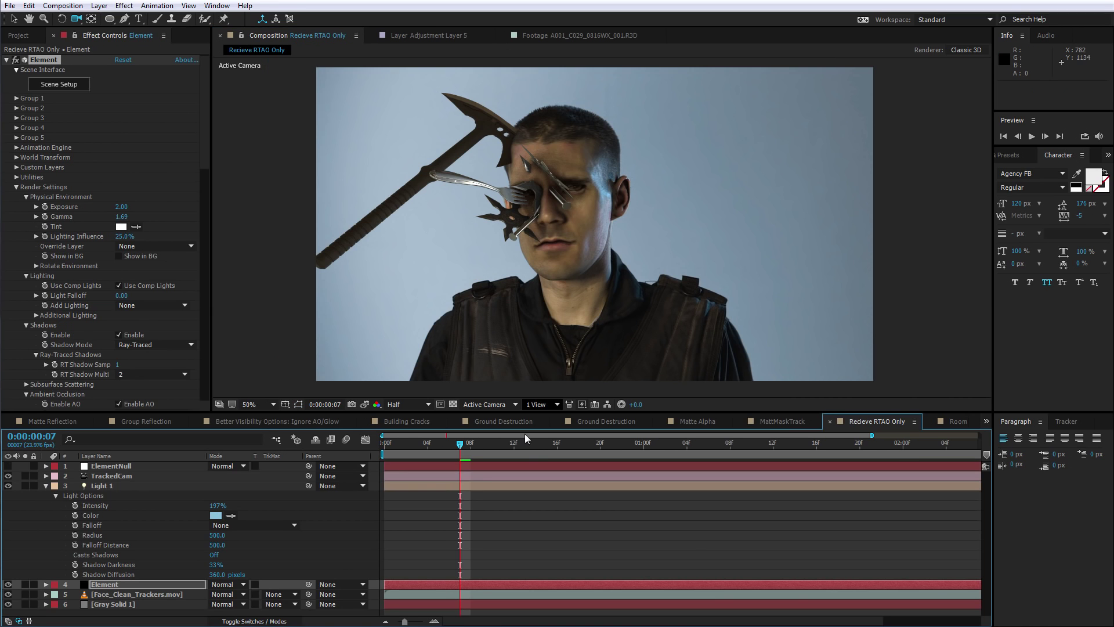
In the Recieve RTAO Only composition, scrub to 0:00:00:21 and return to 0:00:00:07 to preview the face shot.
{"action": "left_click", "coordinate": [609, 444]}
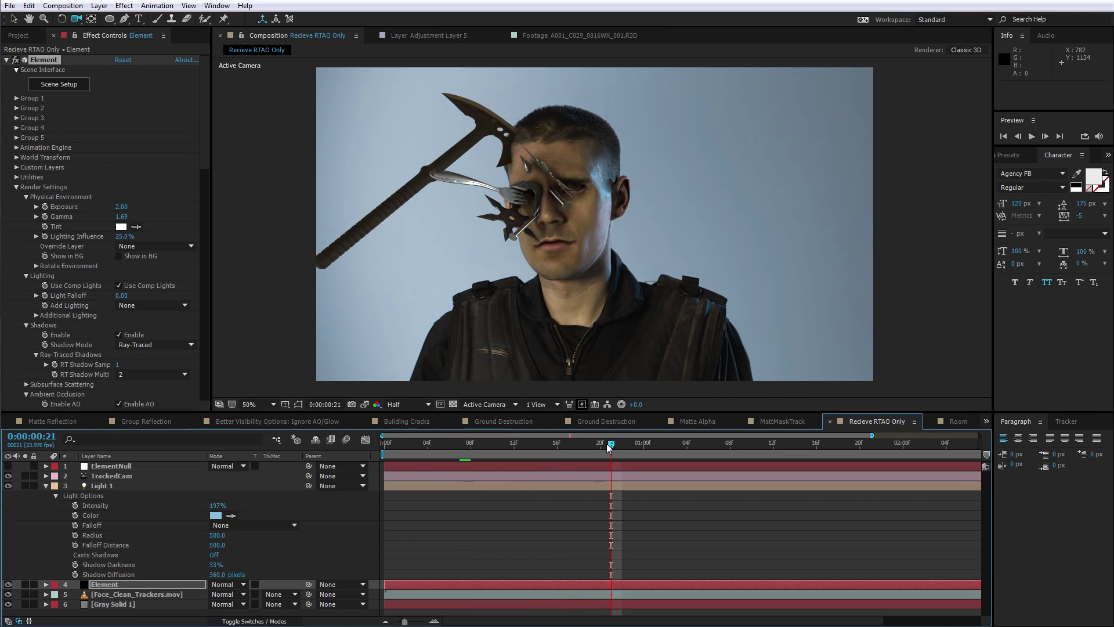
{"action": "left_click_drag", "start_coordinate": [492, 453], "coordinate": [459, 450]}
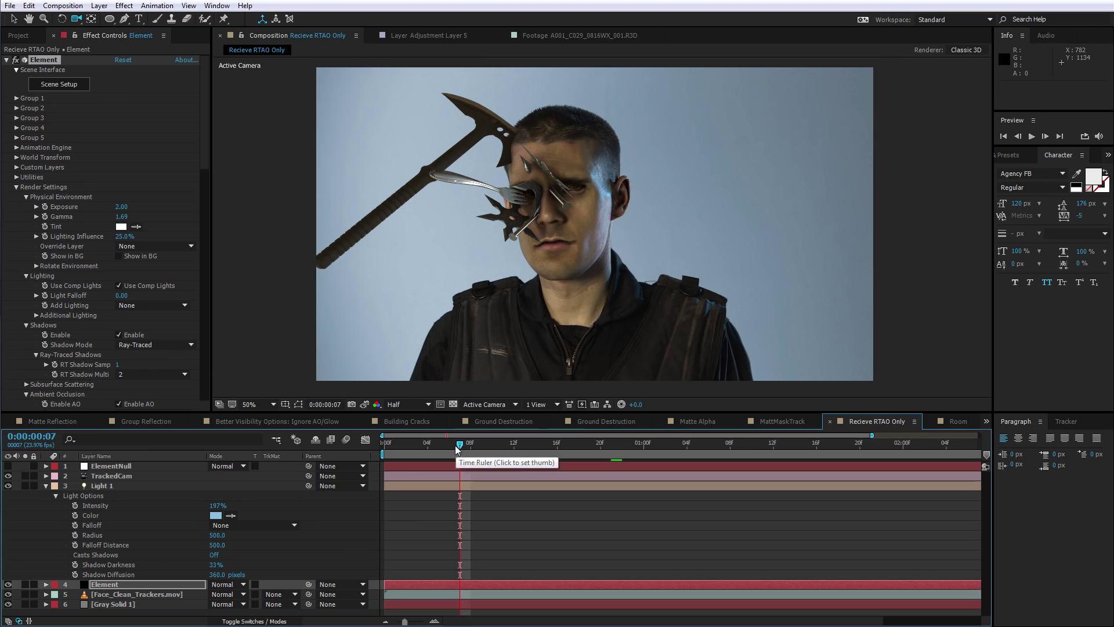
Toggle the Element layer's visibility off and on to compare the face shot up close, and open its scene setup.
{"action": "scroll", "coordinate": [600, 195], "scroll_direction": "up", "scroll_amount": 1}
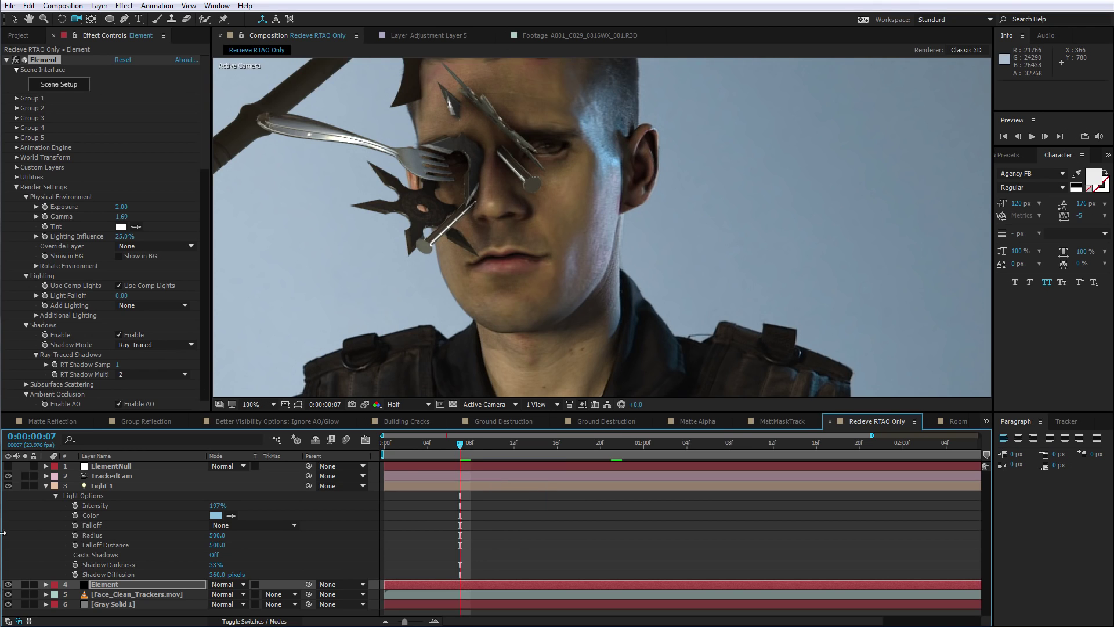
{"action": "left_click", "coordinate": [8, 585]}
{"action": "left_click", "coordinate": [8, 585]}
{"action": "left_click", "coordinate": [8, 585]}
{"action": "left_click", "coordinate": [8, 585]}
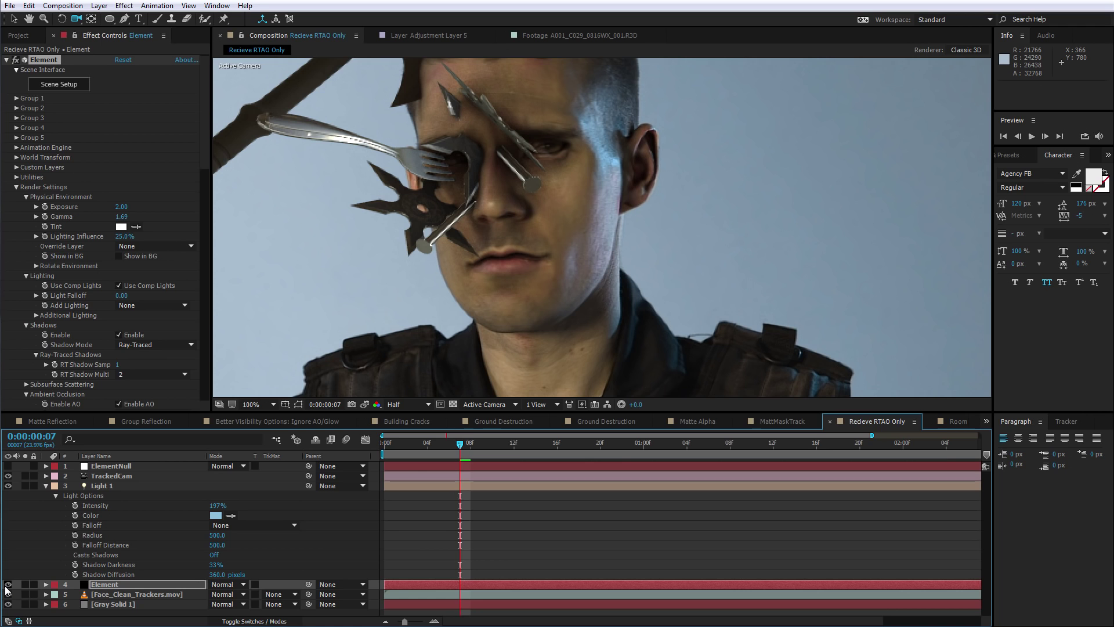
{"action": "left_click", "coordinate": [67, 88]}
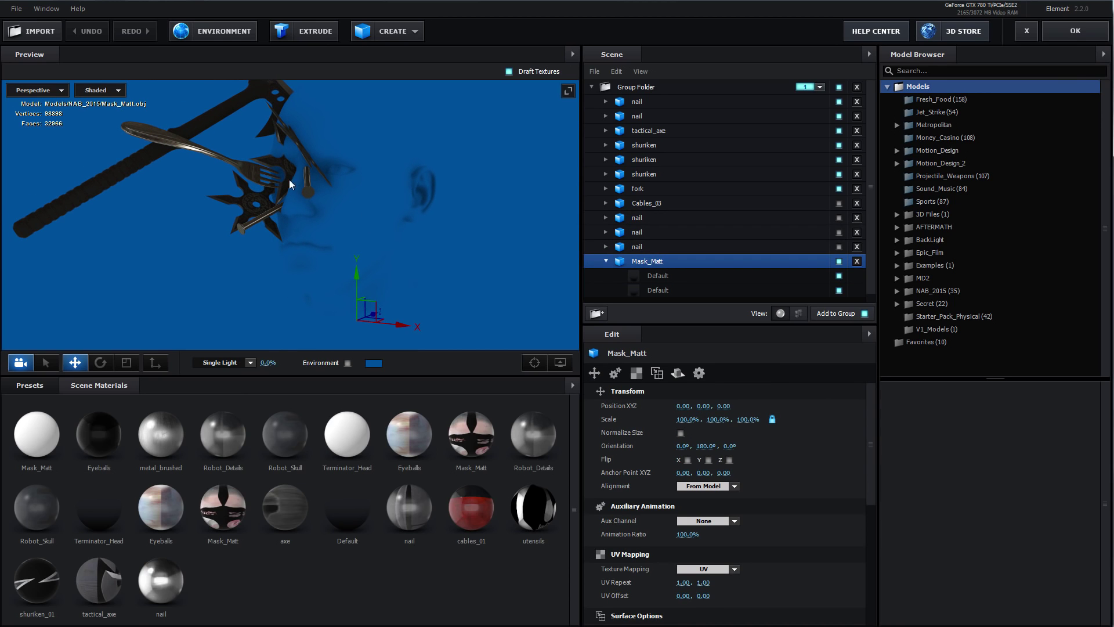
Try a plain white Terminator_Head material on the Mask_Matt model to show the head geometry, and undo the assignment.
{"action": "left_click_drag", "start_coordinate": [356, 447], "coordinate": [667, 262]}
{"action": "left_click_drag", "start_coordinate": [464, 195], "coordinate": [346, 239]}
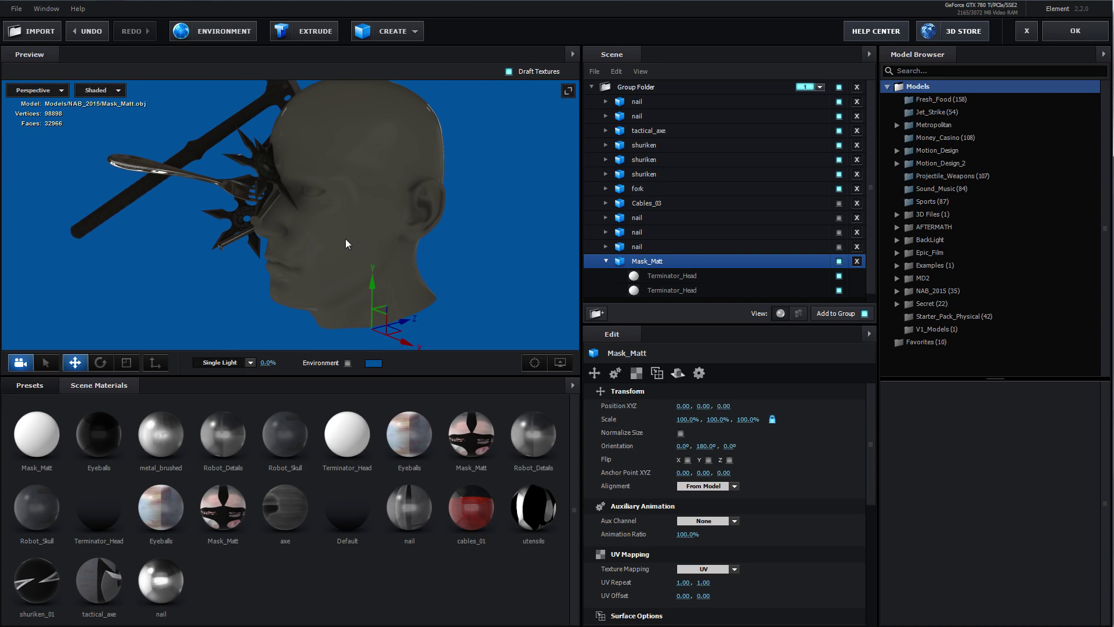
{"action": "left_click", "coordinate": [102, 31]}
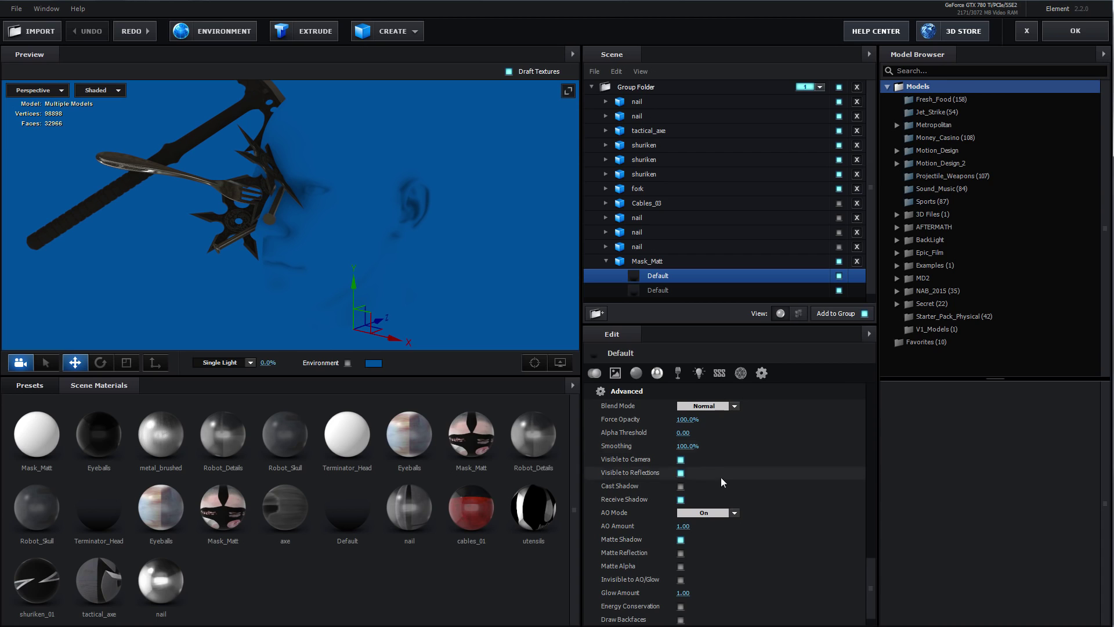
Turn Matte Shadow off and back on for Mask_Matt's first Default material to compare the head.
{"action": "scroll", "coordinate": [618, 511], "scroll_direction": "down", "scroll_amount": 1}
{"action": "left_click", "coordinate": [681, 517]}
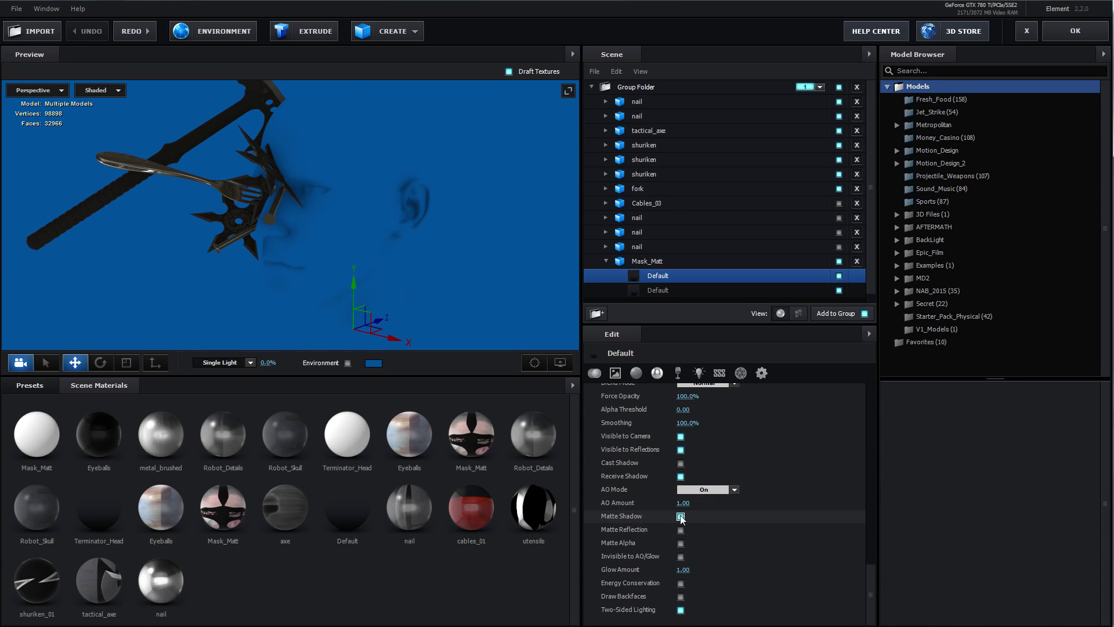
{"action": "mouse_move", "coordinate": [346, 217]}
{"action": "left_mouse_down"}
{"action": "mouse_move", "coordinate": [396, 221]}
{"action": "mouse_move", "coordinate": [350, 215]}
{"action": "left_mouse_up"}
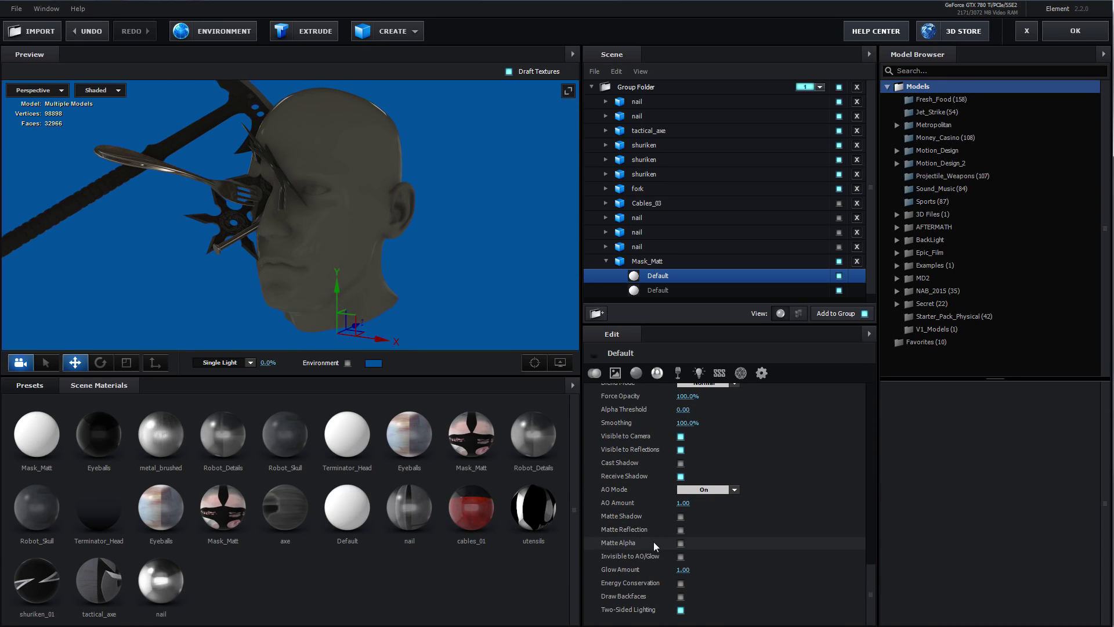
{"action": "left_click", "coordinate": [681, 516]}
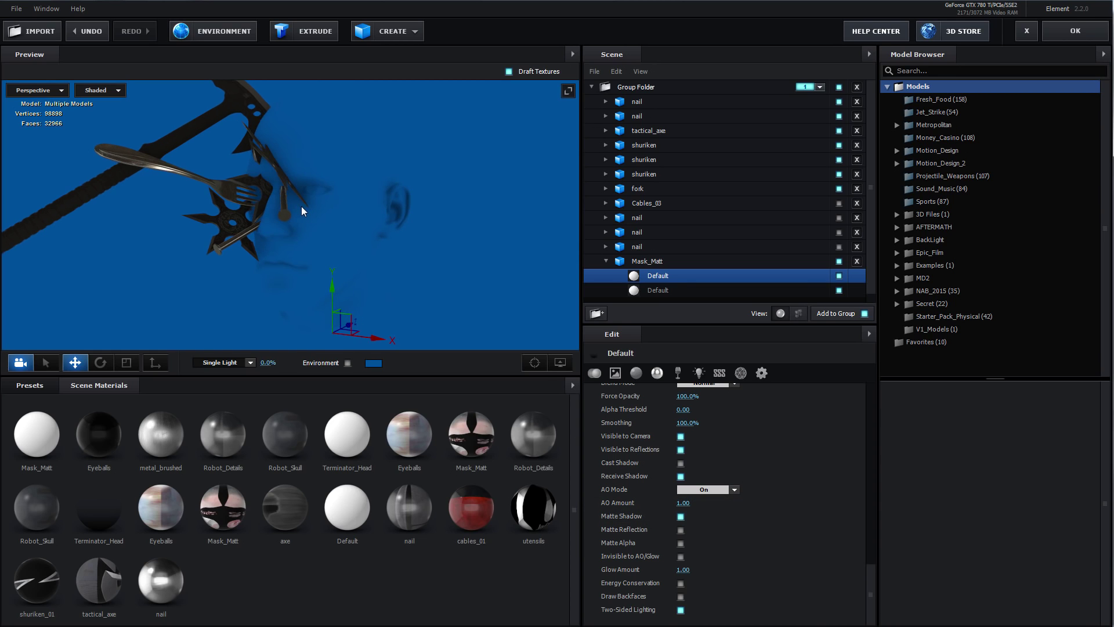
Select all models above Mask_Matt in the group folder and hide them to examine the occlusion around the eyes.
{"action": "scroll", "coordinate": [267, 191], "scroll_direction": "up", "scroll_amount": 5}
{"action": "left_click_drag", "start_coordinate": [290, 181], "coordinate": [323, 180]}
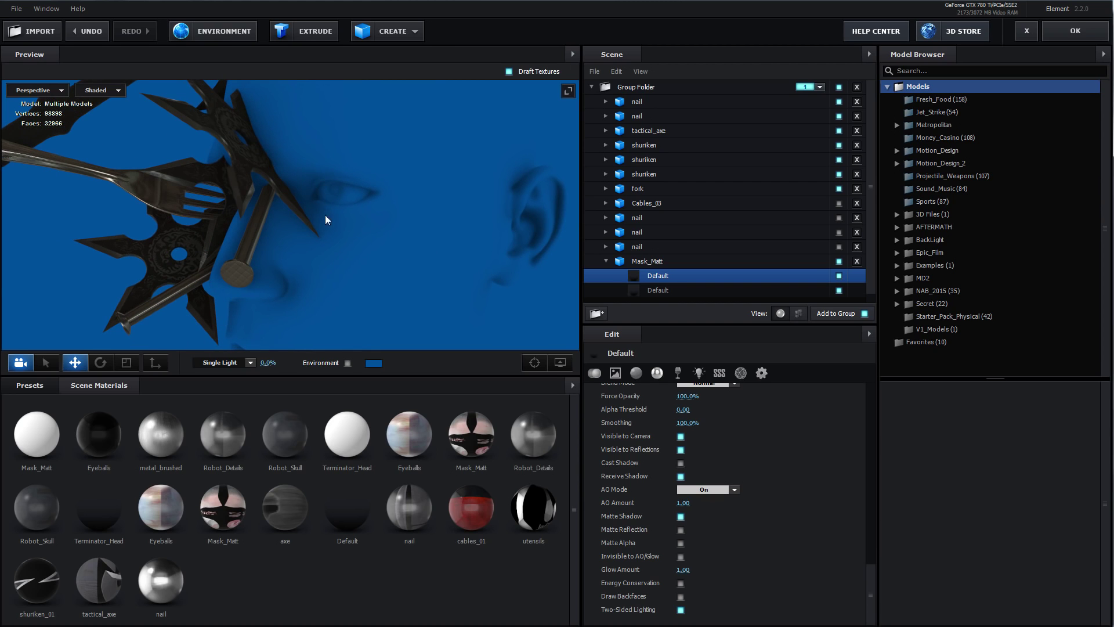
{"action": "scroll", "coordinate": [326, 214], "scroll_direction": "up", "scroll_amount": 5}
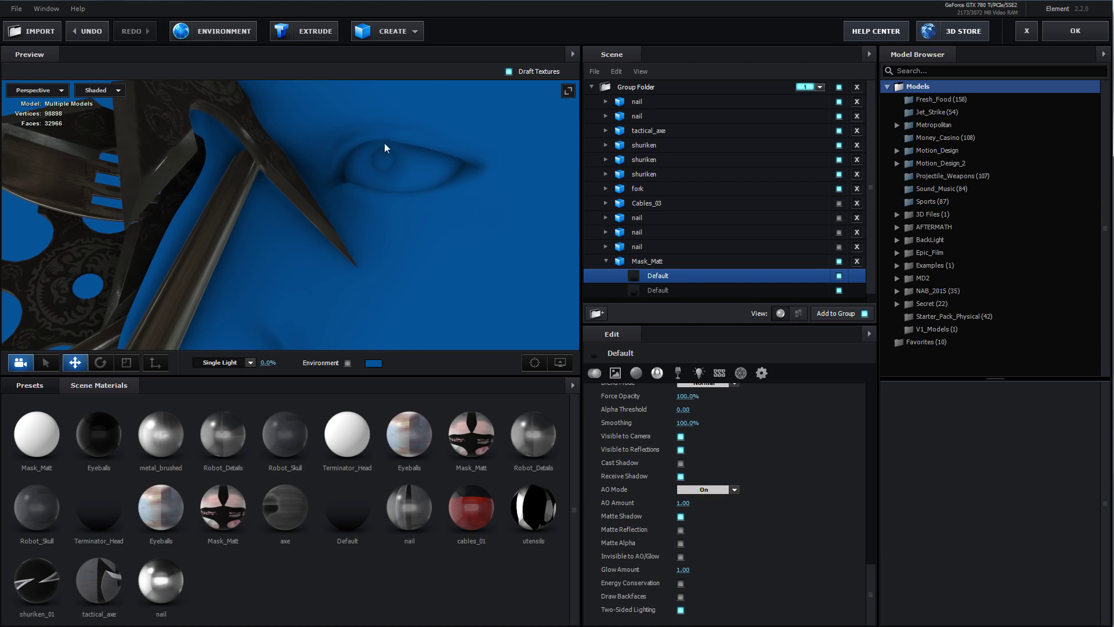
{"action": "left_click_drag", "start_coordinate": [443, 179], "coordinate": [381, 196]}
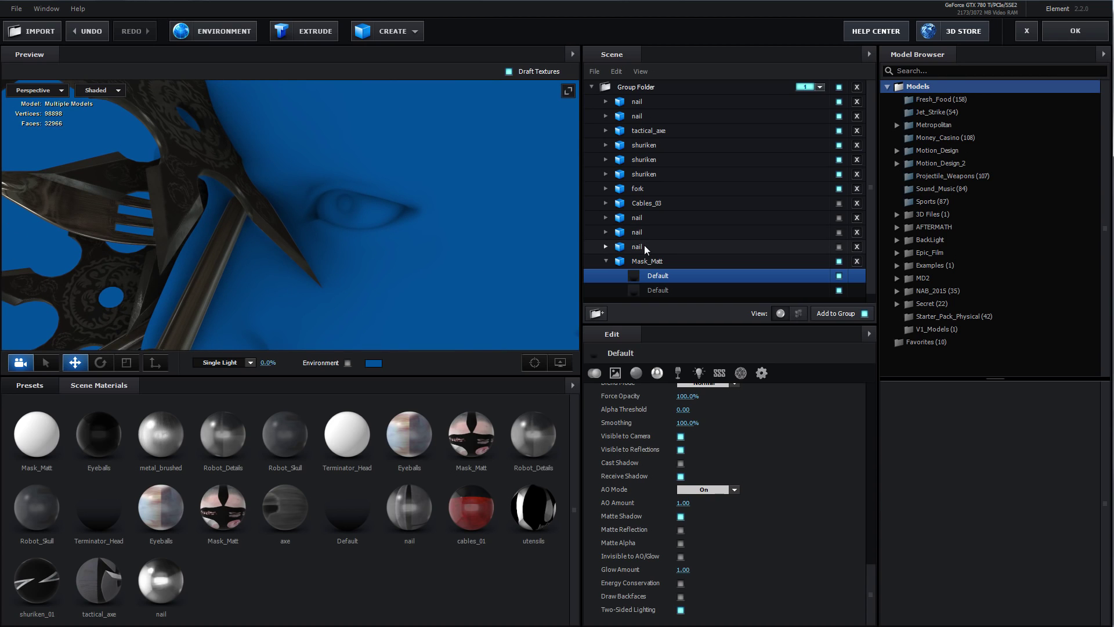
{"action": "left_click_drag", "start_coordinate": [643, 245], "coordinate": [626, 116]}
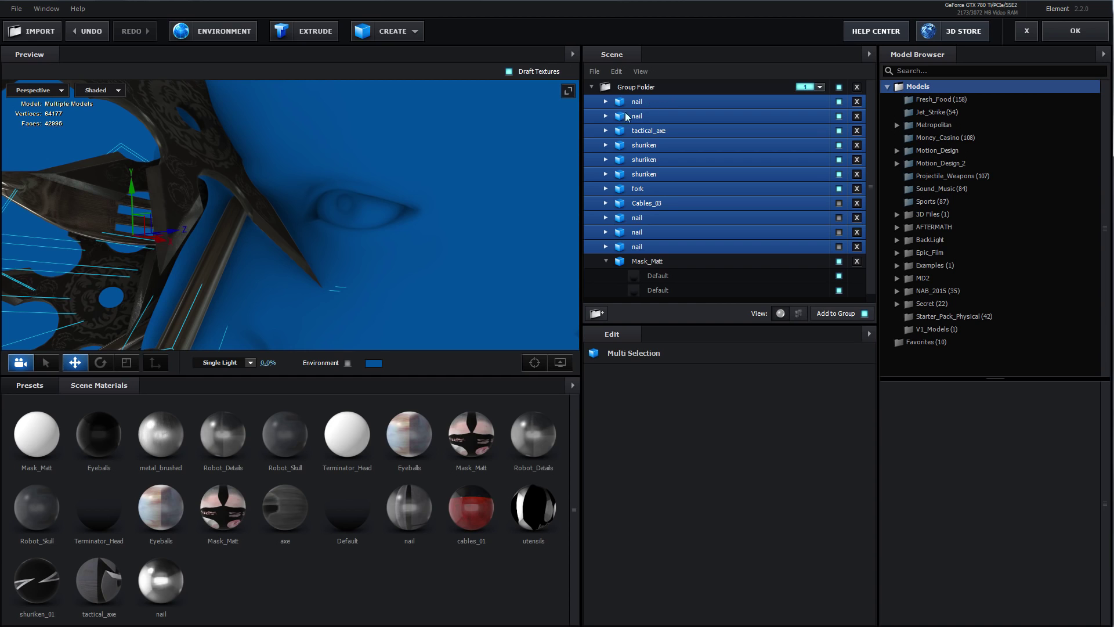
{"action": "key", "text": "h"}
{"action": "key", "text": "h"}
{"action": "left_click_drag", "start_coordinate": [360, 235], "coordinate": [328, 214]}
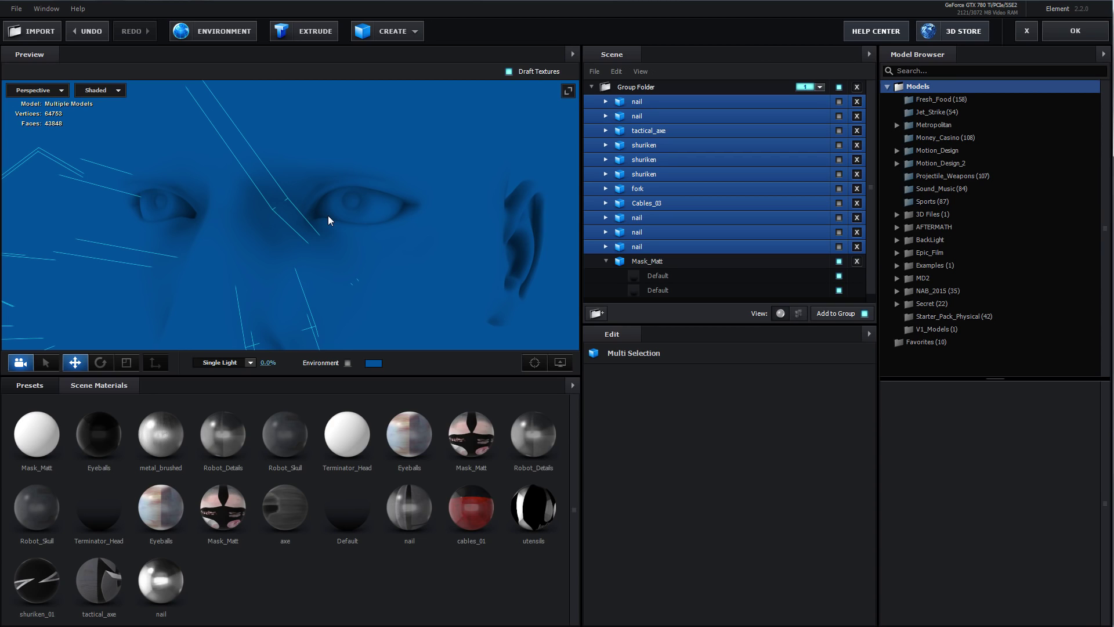
Undo the visibility changes on the selected nail, axe, shuriken, fork and cable models.
{"action": "key", "text": "ctrl+z"}
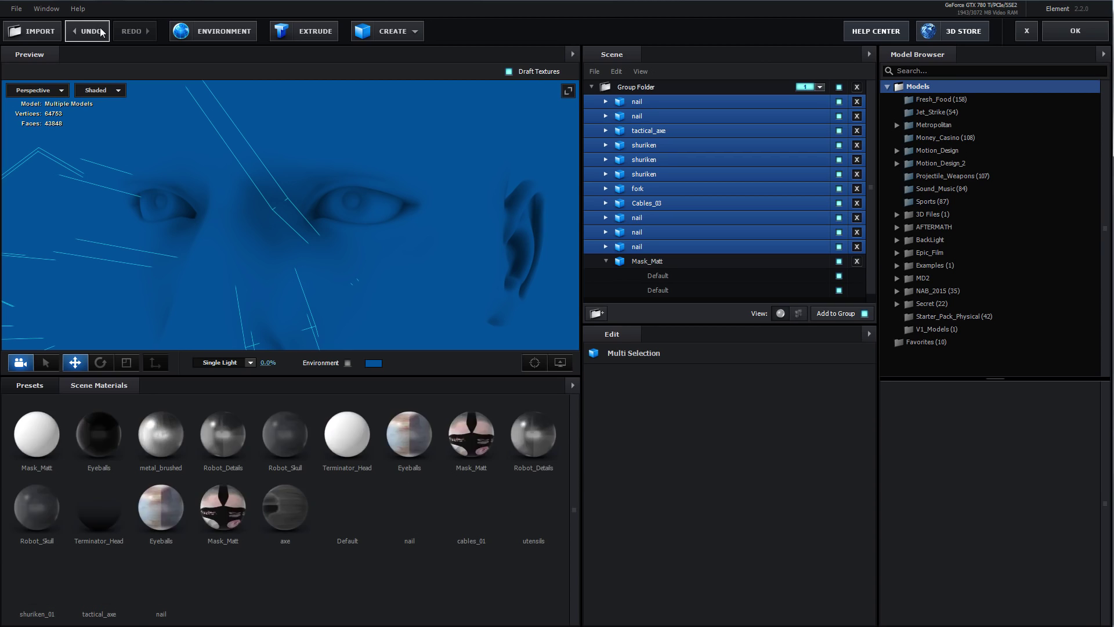
{"action": "scroll", "coordinate": [346, 221], "scroll_direction": "down", "scroll_amount": 2}
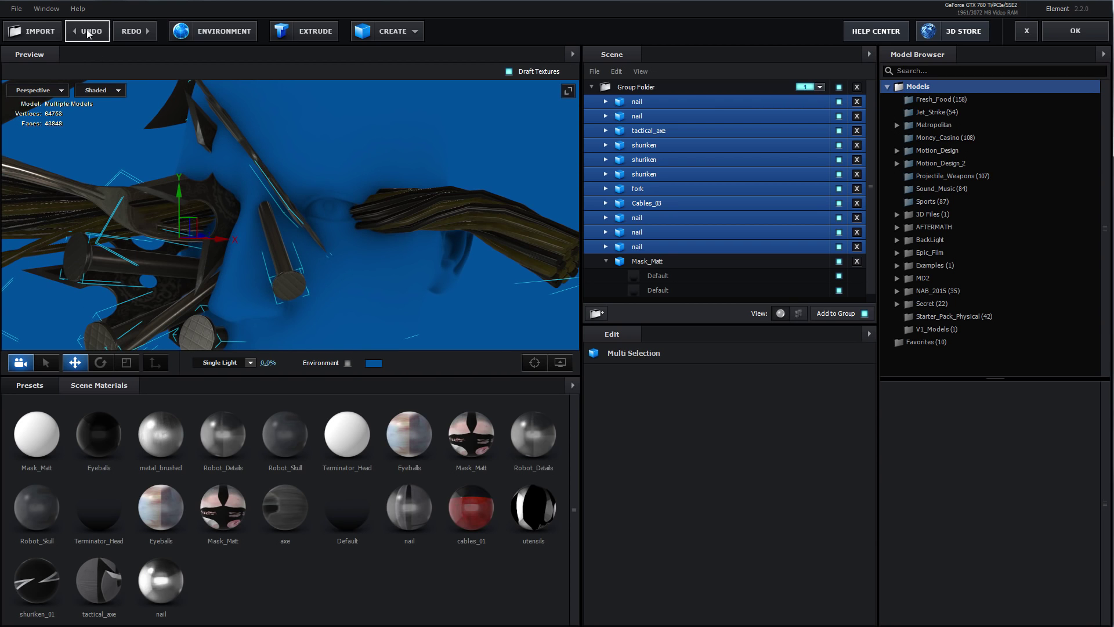
{"action": "left_click", "coordinate": [87, 31]}
{"action": "scroll", "coordinate": [327, 211], "scroll_direction": "down", "scroll_amount": 2}
{"action": "scroll", "coordinate": [327, 211], "scroll_direction": "down", "scroll_amount": 3}
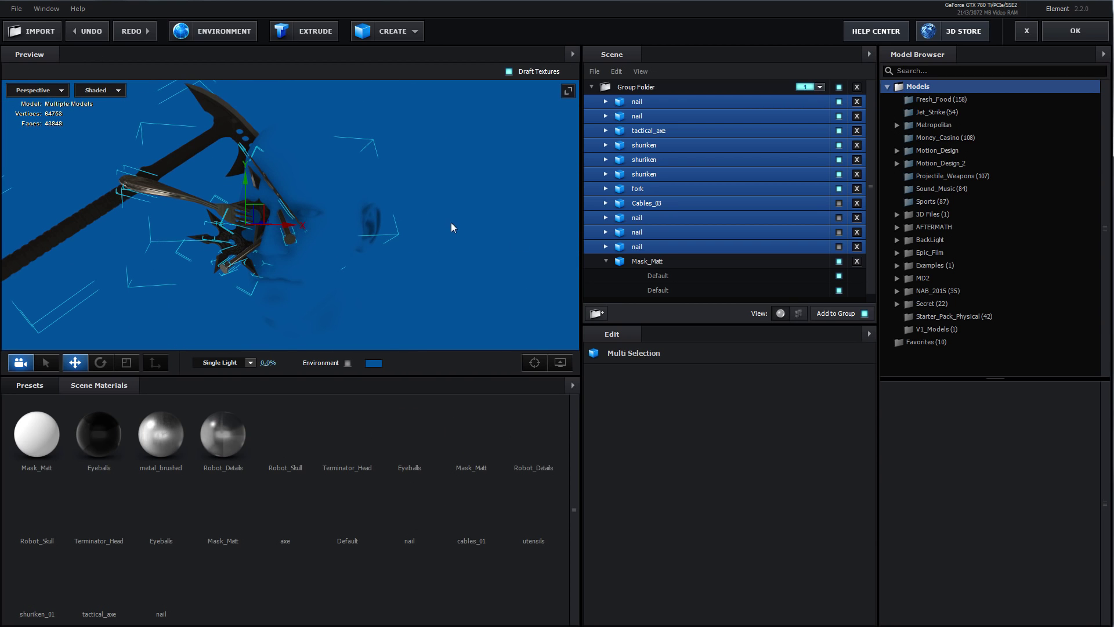
Set the AO Mode of Mask_Matt's first Default material to Receive RTAO and apply the scene setup.
{"action": "left_click", "coordinate": [590, 259]}
{"action": "left_click", "coordinate": [592, 262]}
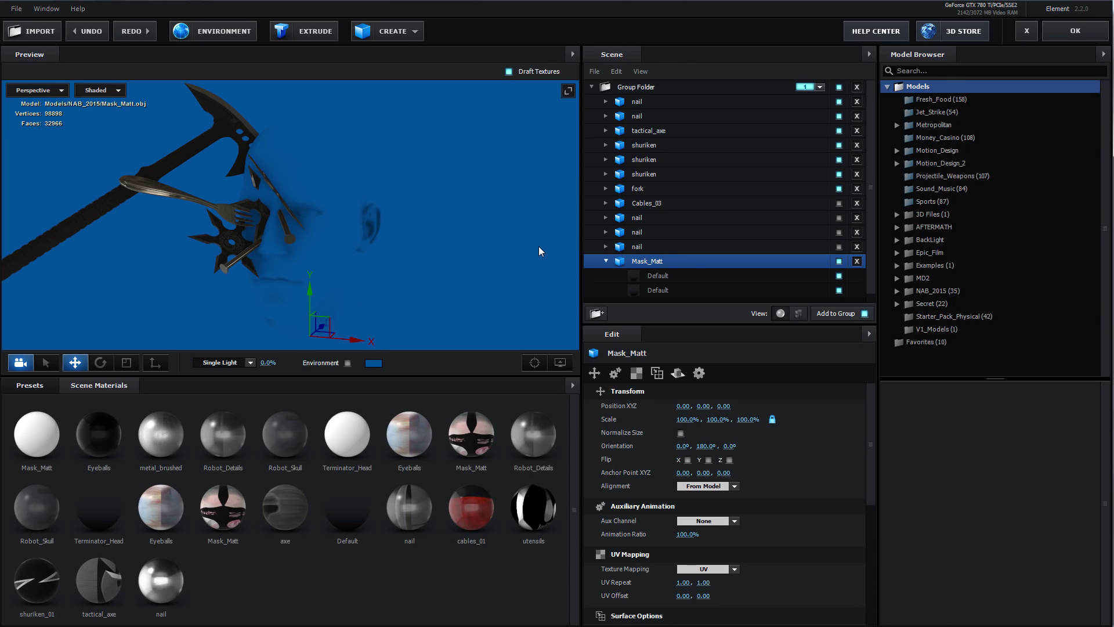
{"action": "left_click_drag", "start_coordinate": [538, 247], "coordinate": [405, 238]}
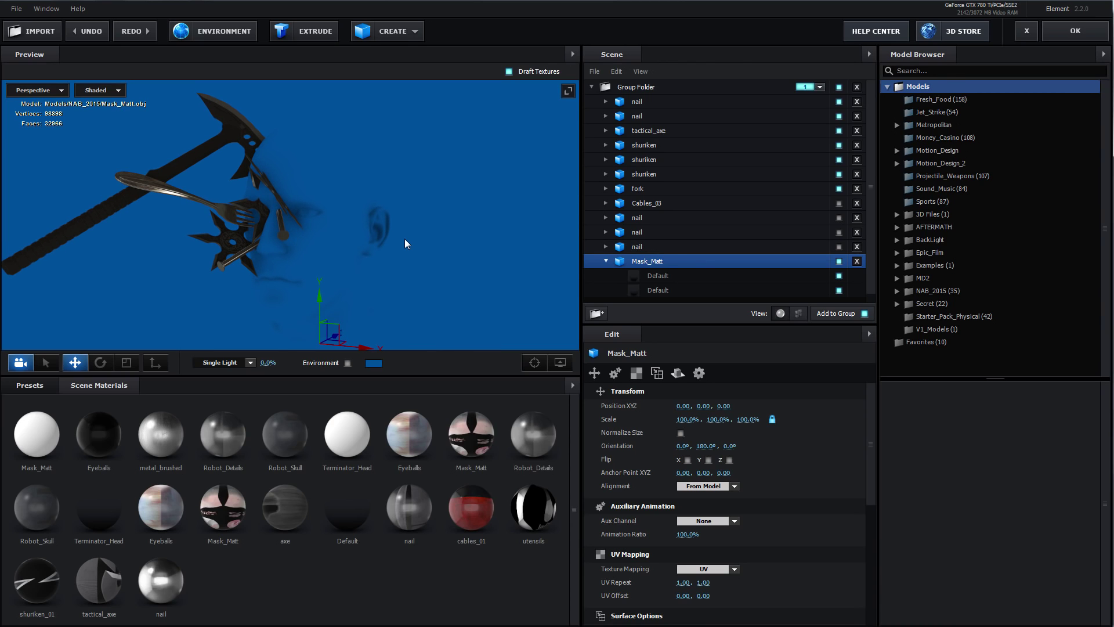
{"action": "left_click", "coordinate": [660, 277]}
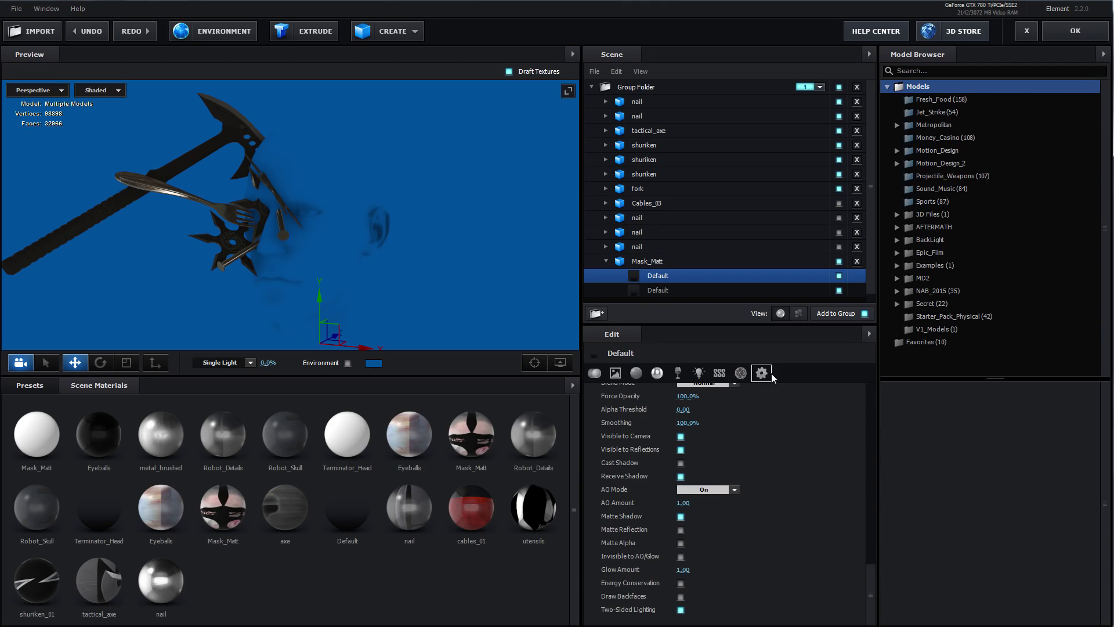
{"action": "left_click", "coordinate": [765, 373]}
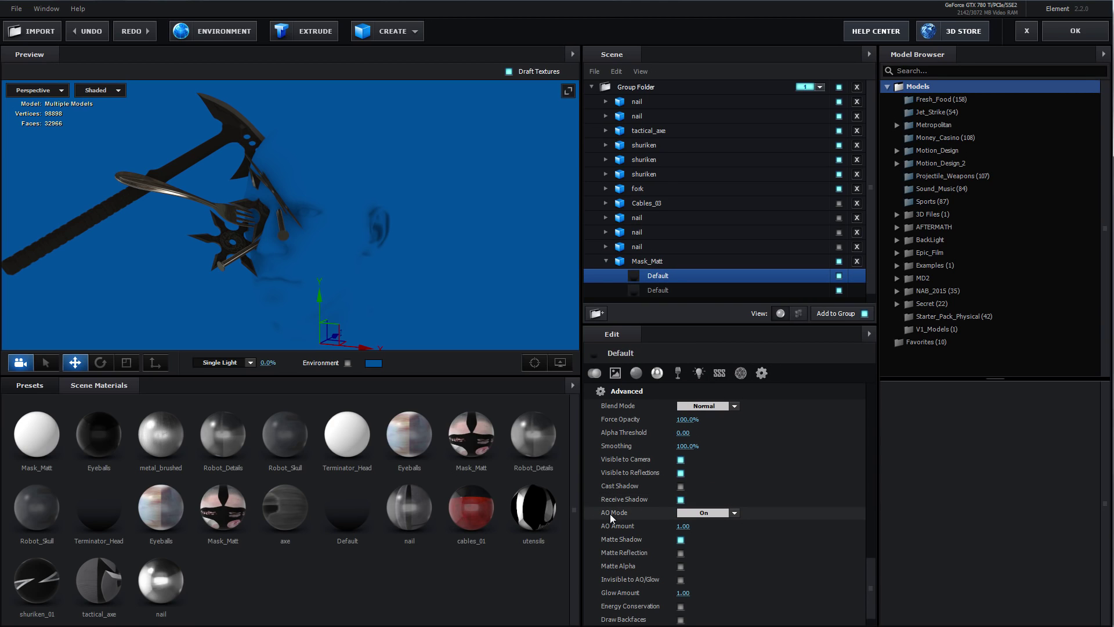
{"action": "left_click", "coordinate": [690, 513]}
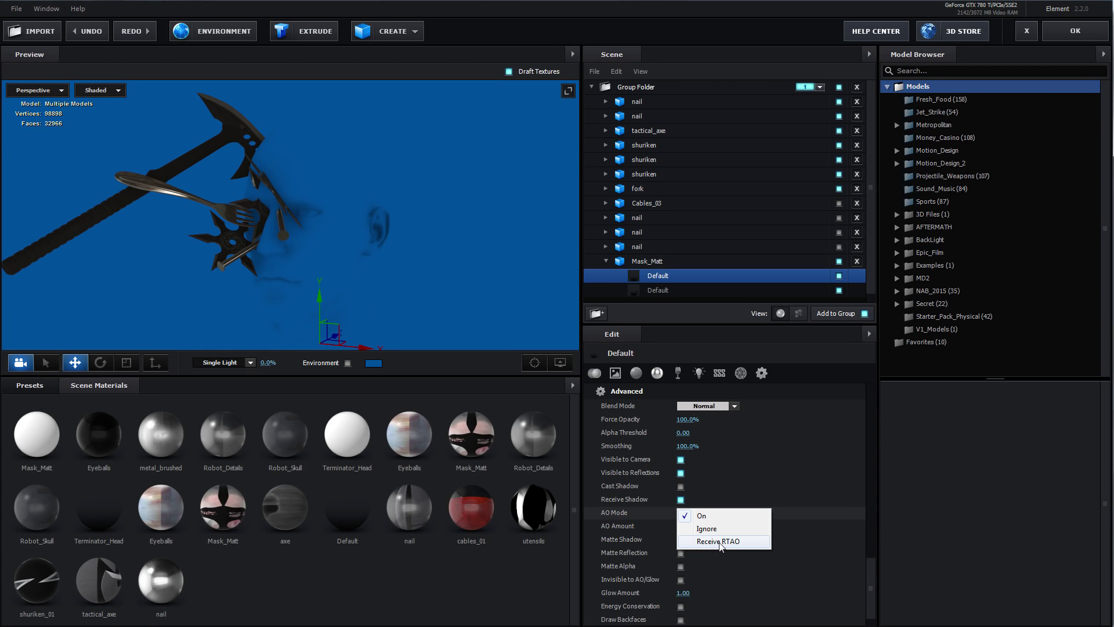
{"action": "left_click", "coordinate": [719, 542]}
{"action": "left_click", "coordinate": [1076, 30]}
Undo and redo the AO Mode change to compare the face shading up close, and play back the shot.
{"action": "scroll", "coordinate": [478, 178], "scroll_direction": "down", "scroll_amount": 1}
{"action": "scroll", "coordinate": [481, 168], "scroll_direction": "up", "scroll_amount": 1}
{"action": "left_click_drag", "start_coordinate": [483, 146], "coordinate": [494, 186]}
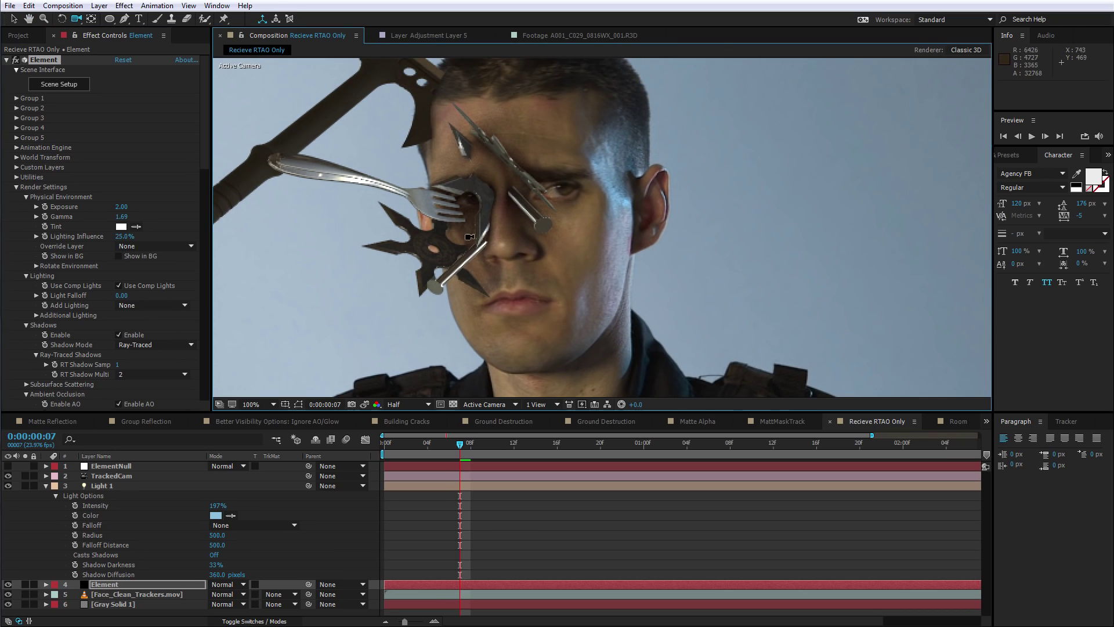
{"action": "key", "text": "ctrl+z"}
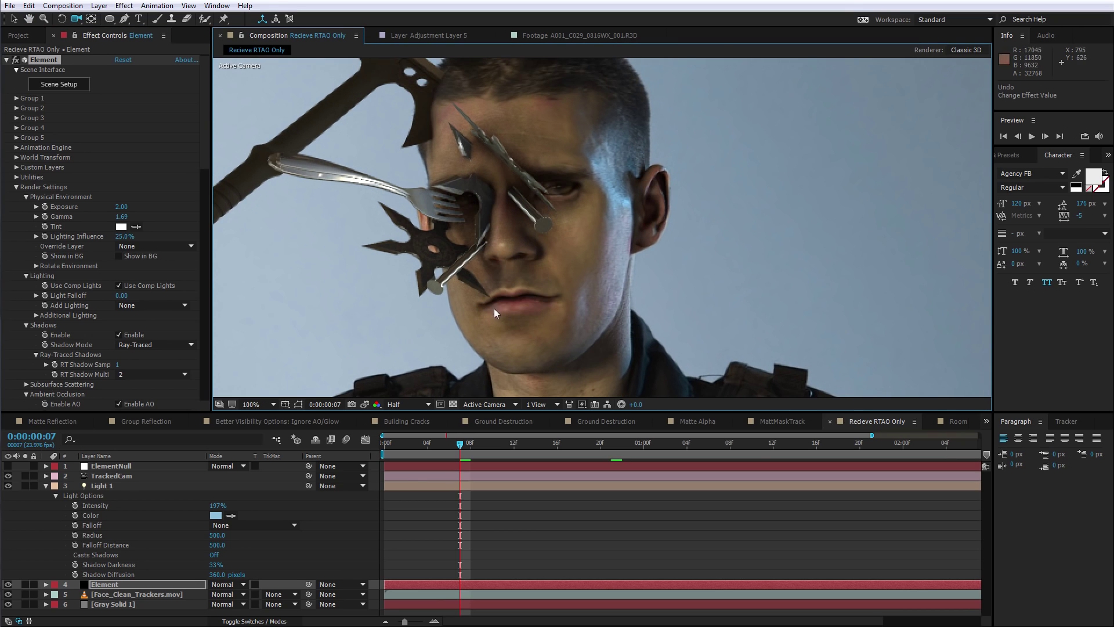
{"action": "key", "text": "ctrl+shift+z"}
{"action": "key", "text": "ctrl+z"}
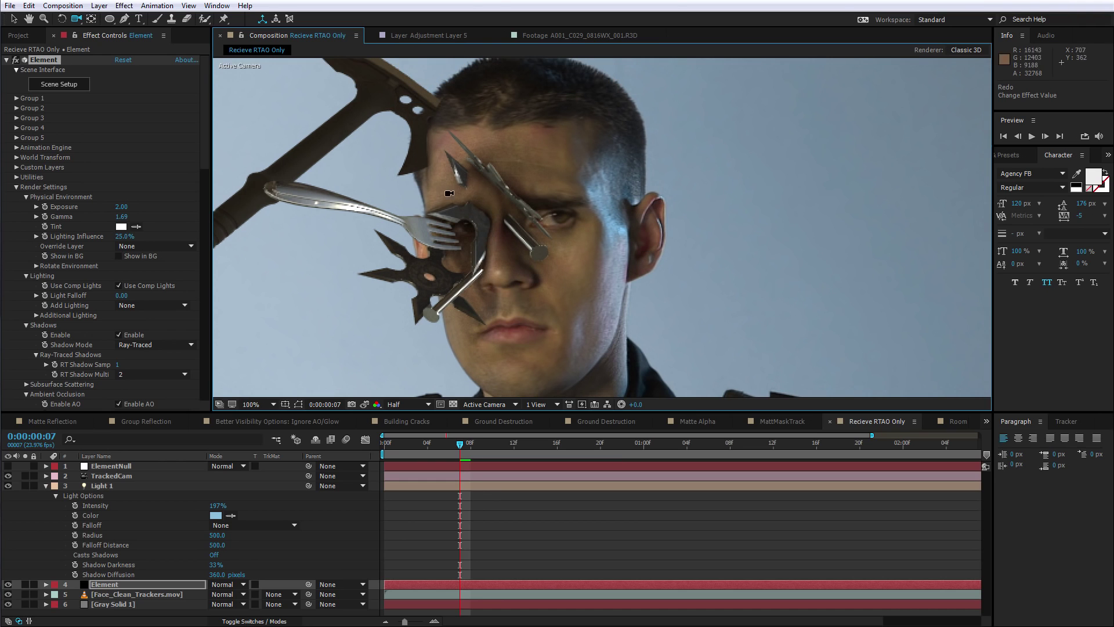
{"action": "scroll", "coordinate": [563, 248], "scroll_direction": "down", "scroll_amount": 1}
{"action": "key", "text": "space"}
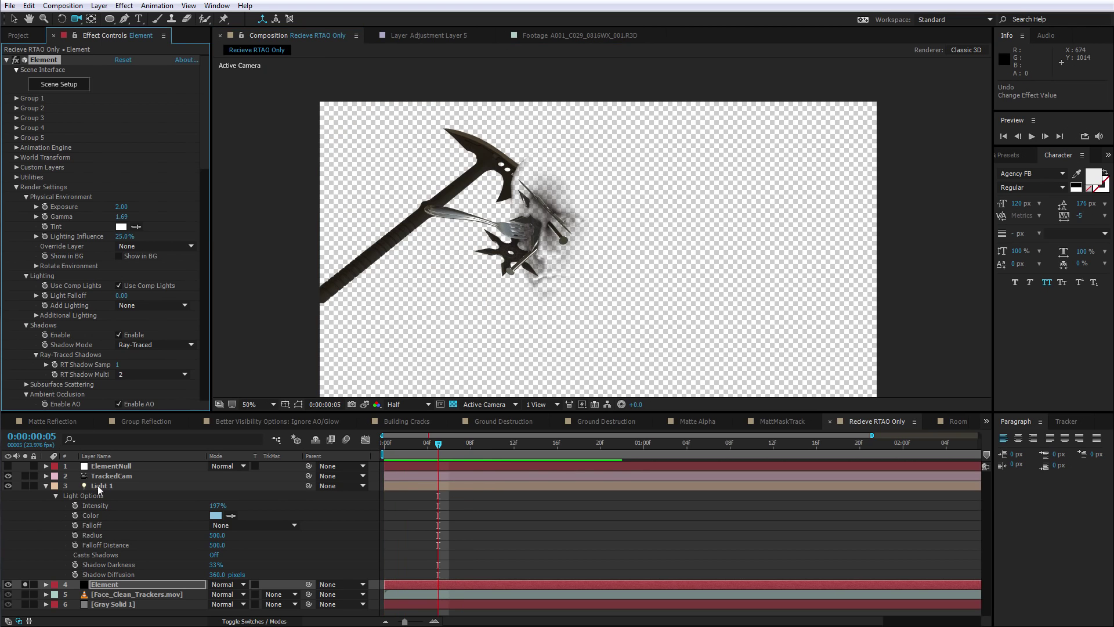
Collapse the Light 1 layer's options in the timeline and select the Element layer.
{"action": "left_click", "coordinate": [99, 485]}
{"action": "left_click", "coordinate": [46, 486]}
{"action": "left_click", "coordinate": [25, 496]}
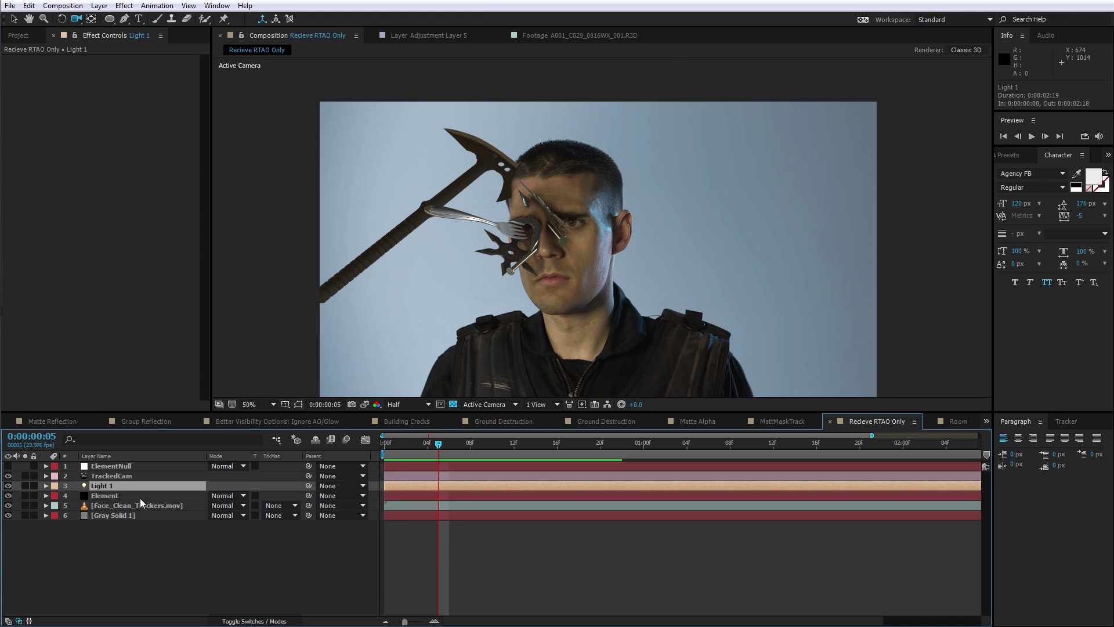
{"action": "left_click", "coordinate": [105, 496]}
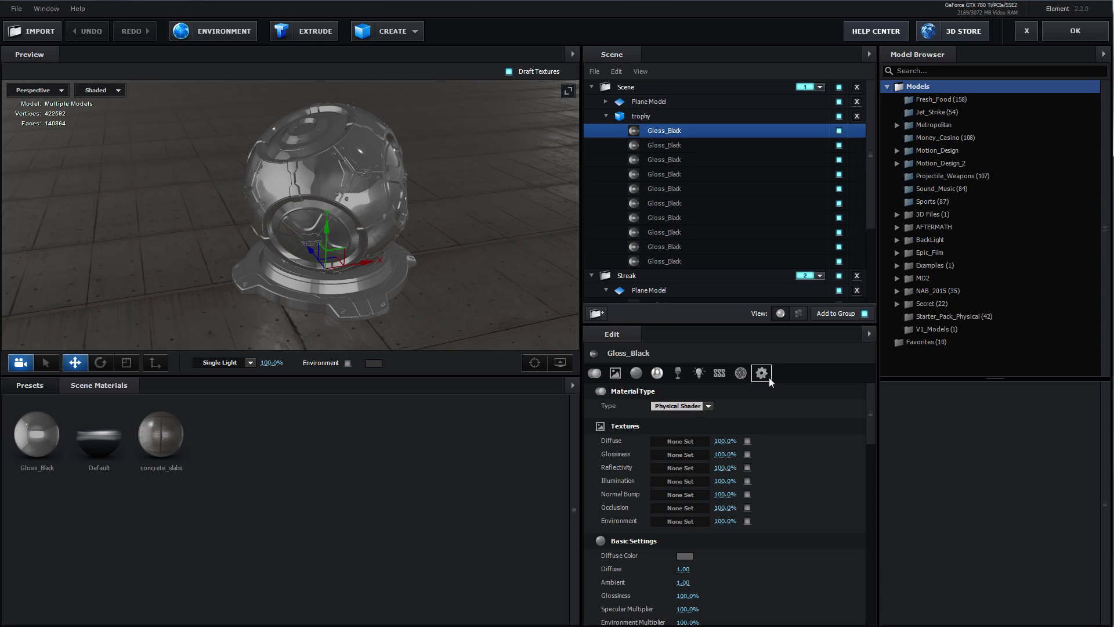
In the trophy scene, turn Visible to Camera off and back on for the Gloss_Black material.
{"action": "left_click", "coordinate": [768, 376]}
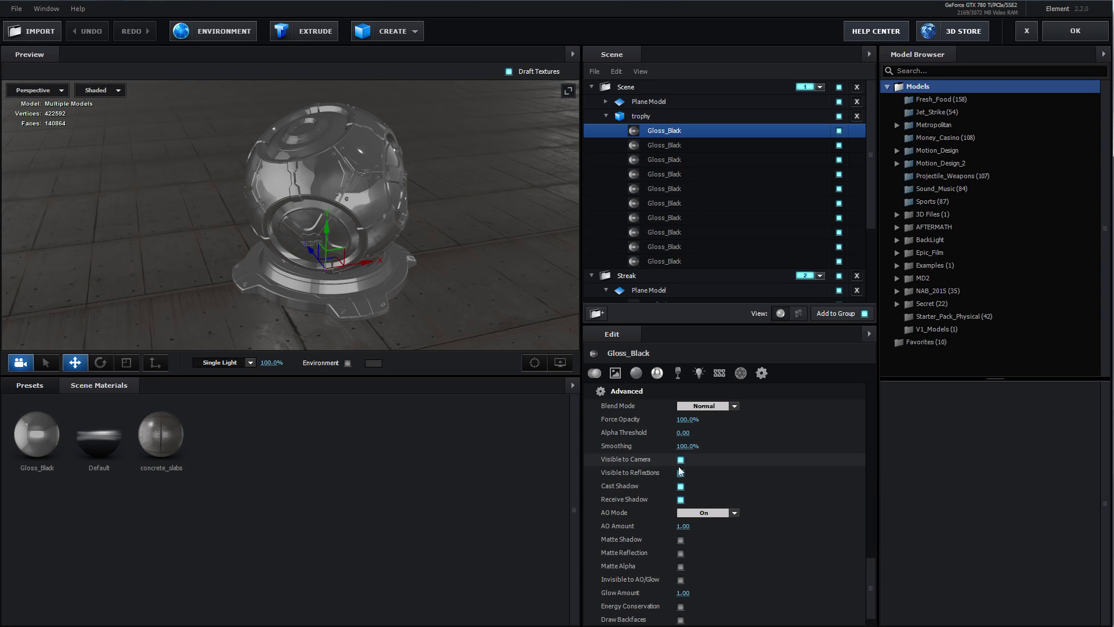
{"action": "scroll", "coordinate": [638, 441], "scroll_direction": "down", "scroll_amount": 1}
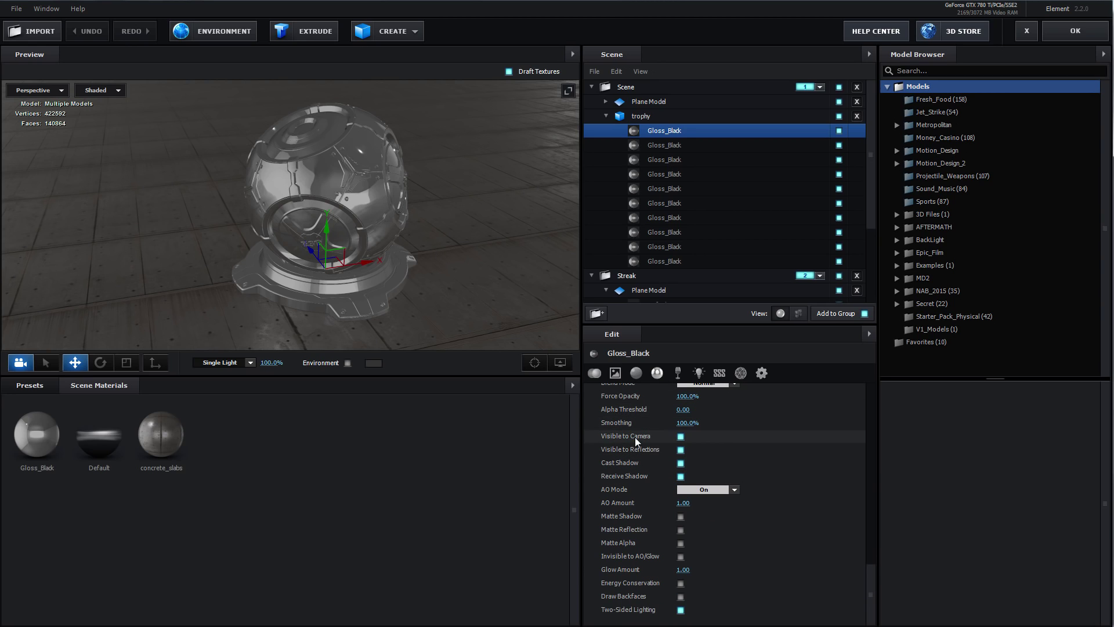
{"action": "left_click", "coordinate": [680, 436]}
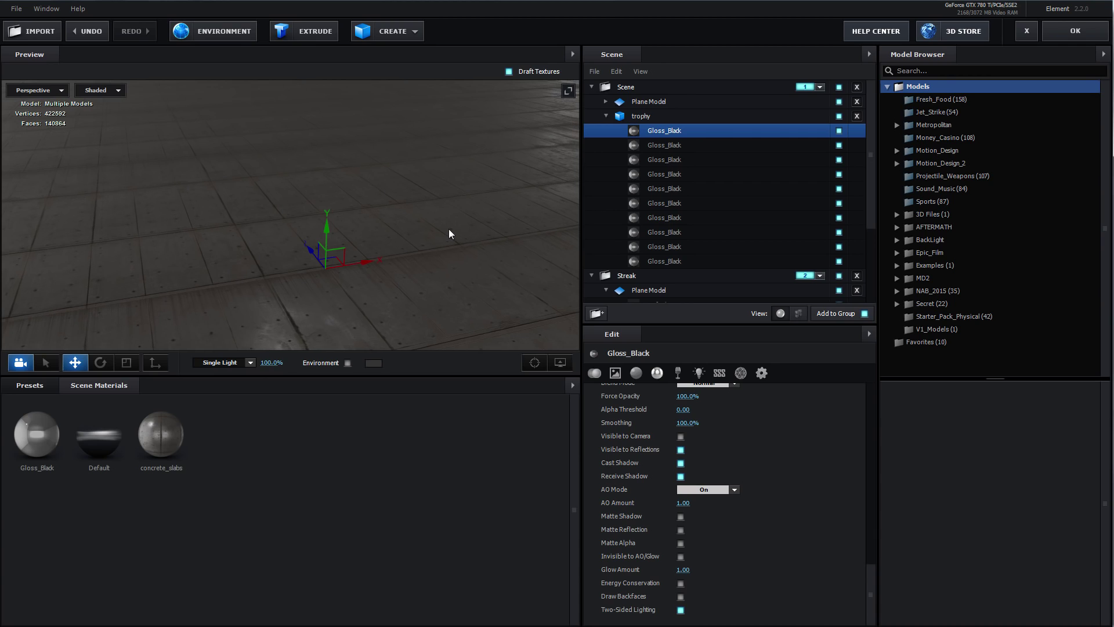
{"action": "left_click", "coordinate": [681, 437]}
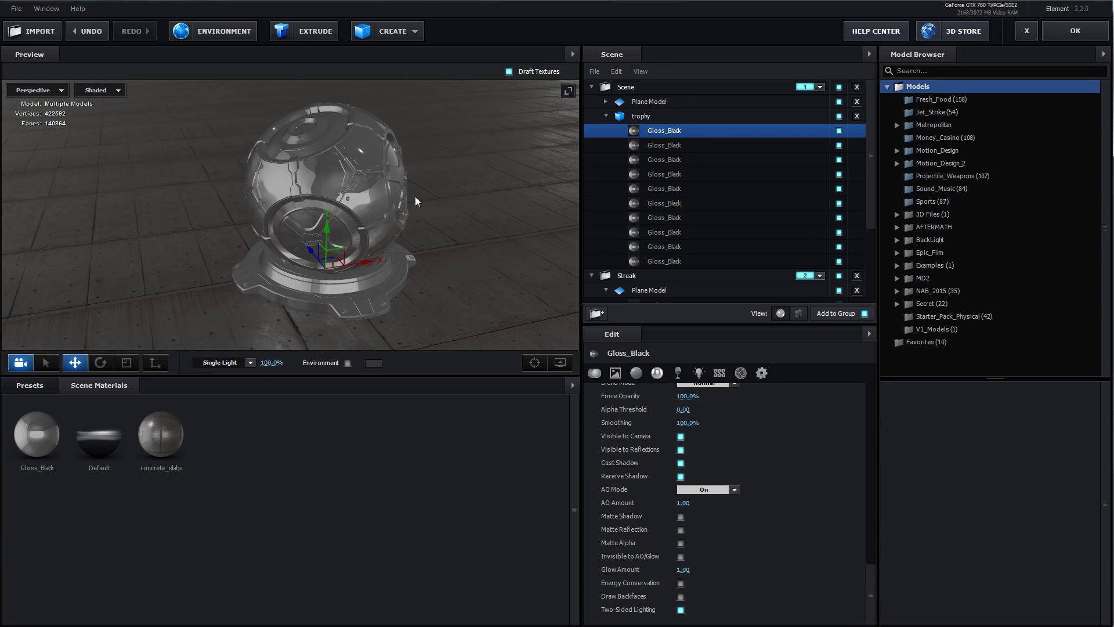
Create a sphere in the Scene group and move it beside the trophy.
{"action": "left_click", "coordinate": [397, 33]}
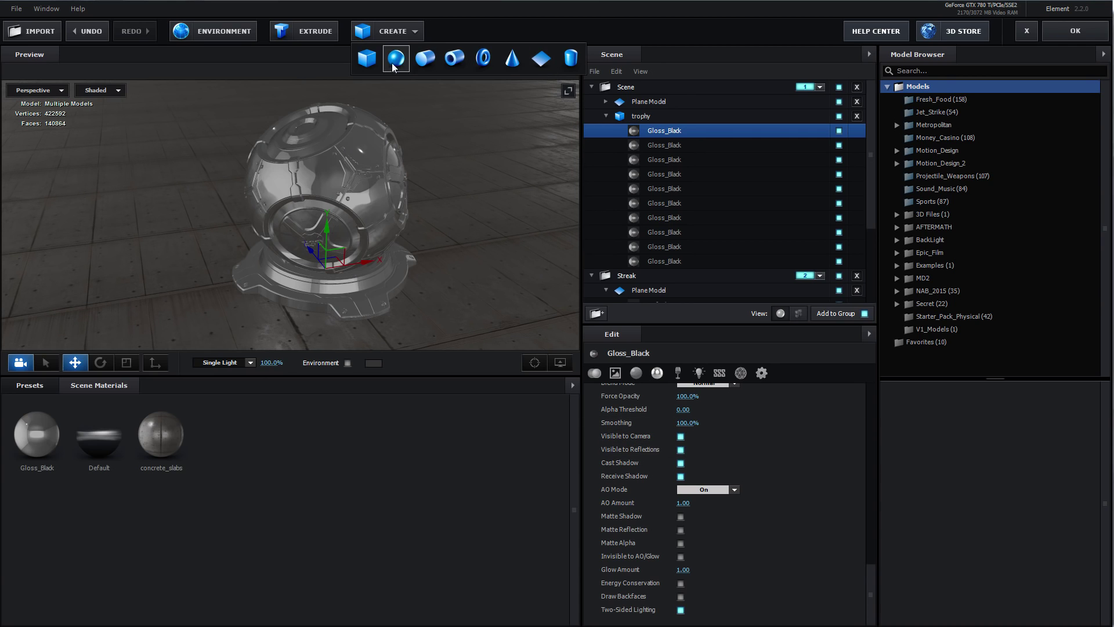
{"action": "left_click", "coordinate": [394, 61]}
{"action": "left_click_drag", "start_coordinate": [349, 264], "coordinate": [70, 170]}
Raise the reflectivity intensity of the sphere's Default material.
{"action": "left_click", "coordinate": [606, 101]}
{"action": "left_click", "coordinate": [658, 116]}
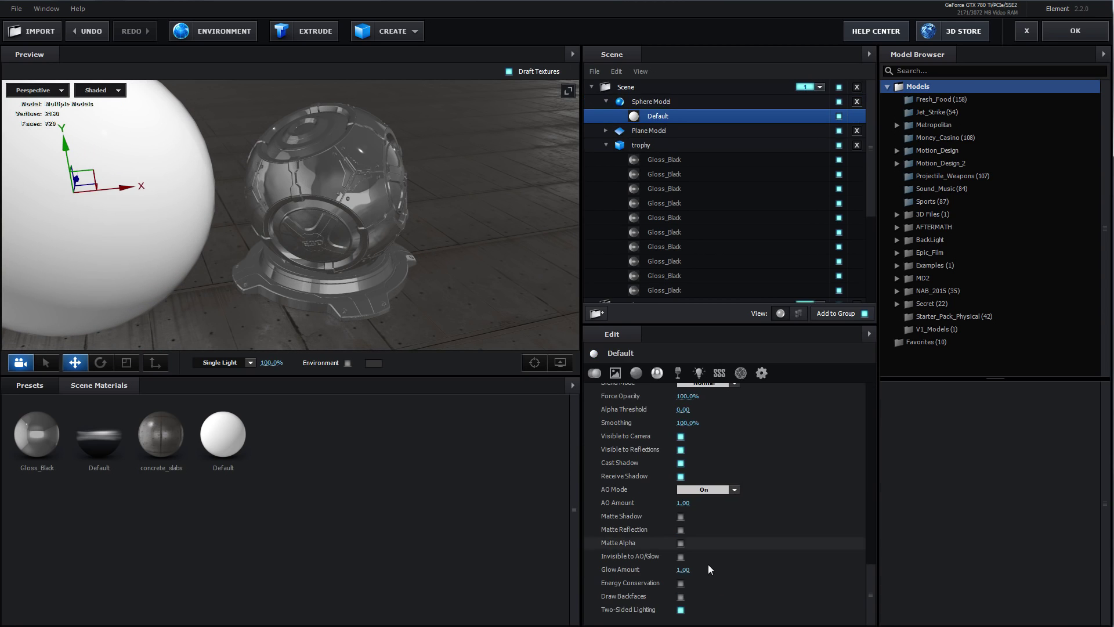
{"action": "left_click", "coordinate": [657, 372]}
{"action": "left_click_drag", "start_coordinate": [684, 419], "coordinate": [736, 420]}
Set the Sphere Model's Reflect Mode to Spherical.
{"action": "left_click", "coordinate": [641, 102]}
{"action": "left_click", "coordinate": [699, 373]}
{"action": "left_click", "coordinate": [704, 406]}
{"action": "left_click", "coordinate": [685, 446]}
Change the Diffuse Color of the trophy's Gloss_Black material to a deep red.
{"action": "scroll", "coordinate": [277, 269], "scroll_direction": "down", "scroll_amount": 5}
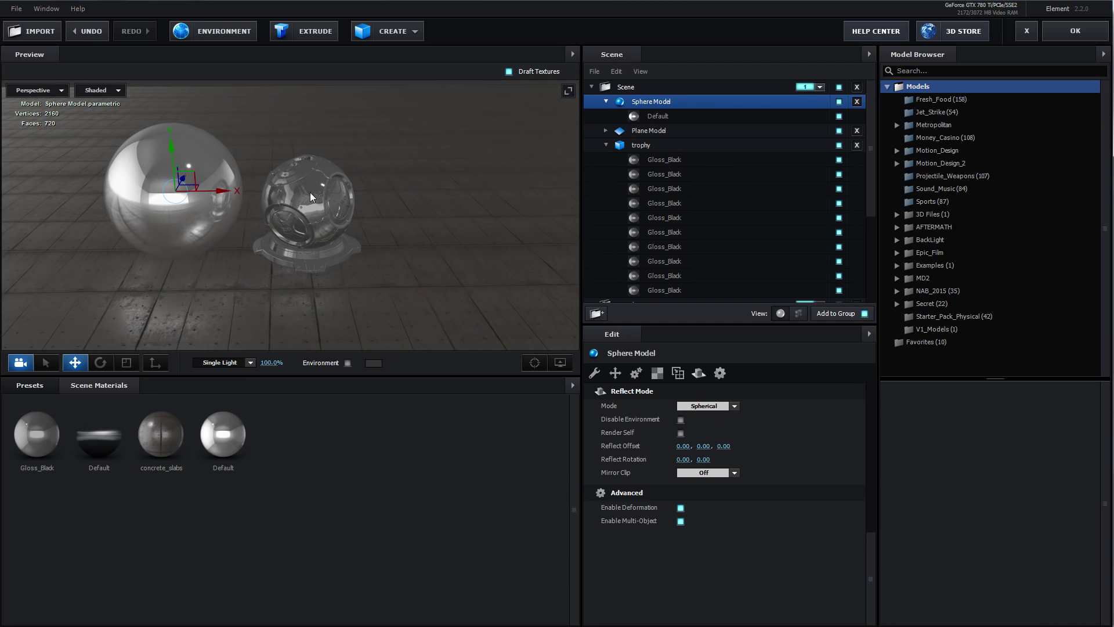
{"action": "left_click", "coordinate": [328, 198]}
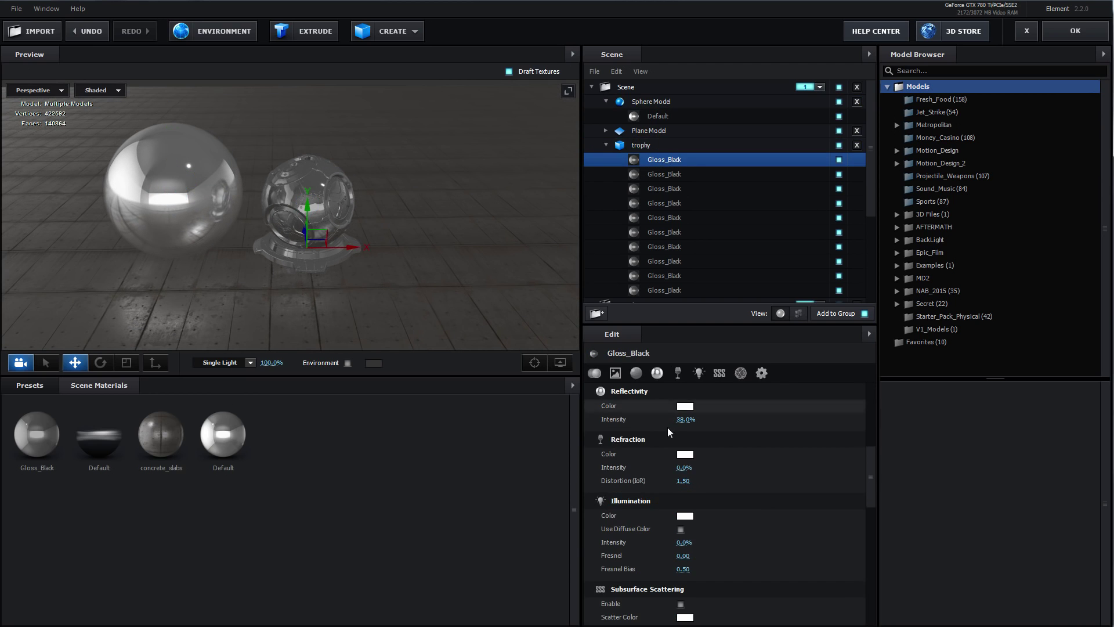
{"action": "left_click", "coordinate": [636, 372]}
{"action": "left_click", "coordinate": [685, 406]}
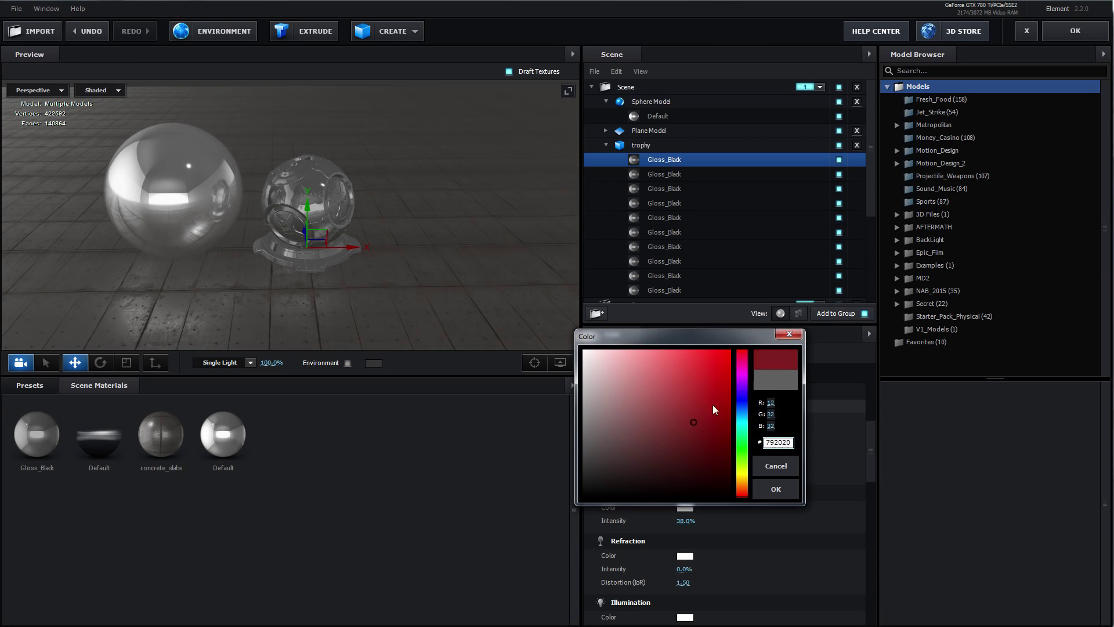
{"action": "left_click", "coordinate": [730, 385]}
{"action": "left_click", "coordinate": [776, 489]}
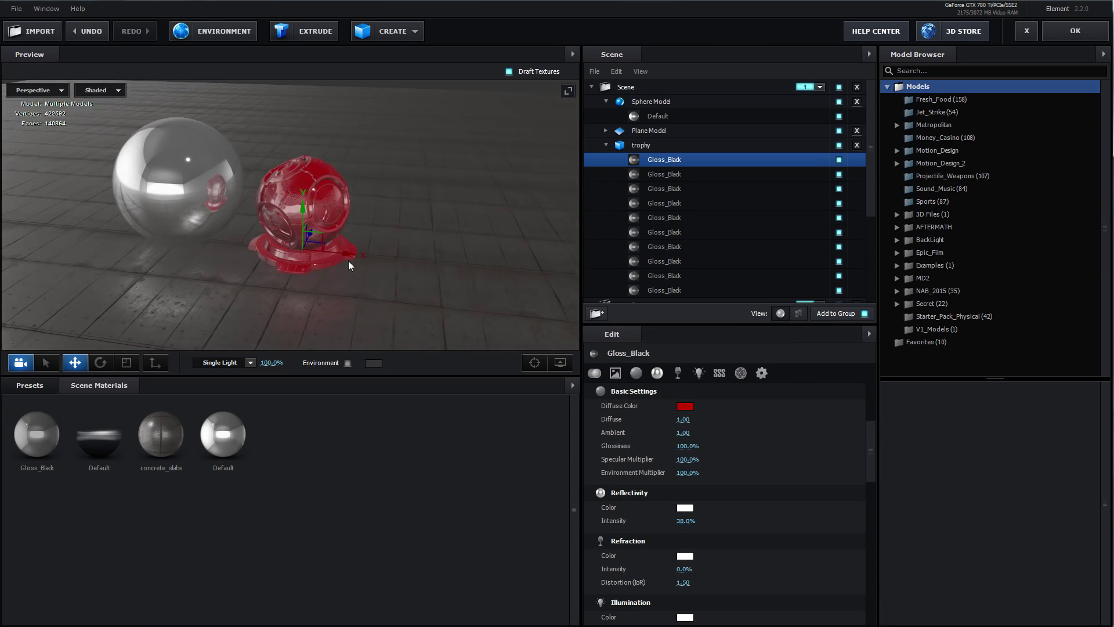
Turn Visible to Camera off and back on for the trophy's red Gloss_Black material.
{"action": "left_click", "coordinate": [332, 183]}
{"action": "left_click", "coordinate": [659, 161]}
{"action": "left_click", "coordinate": [761, 372]}
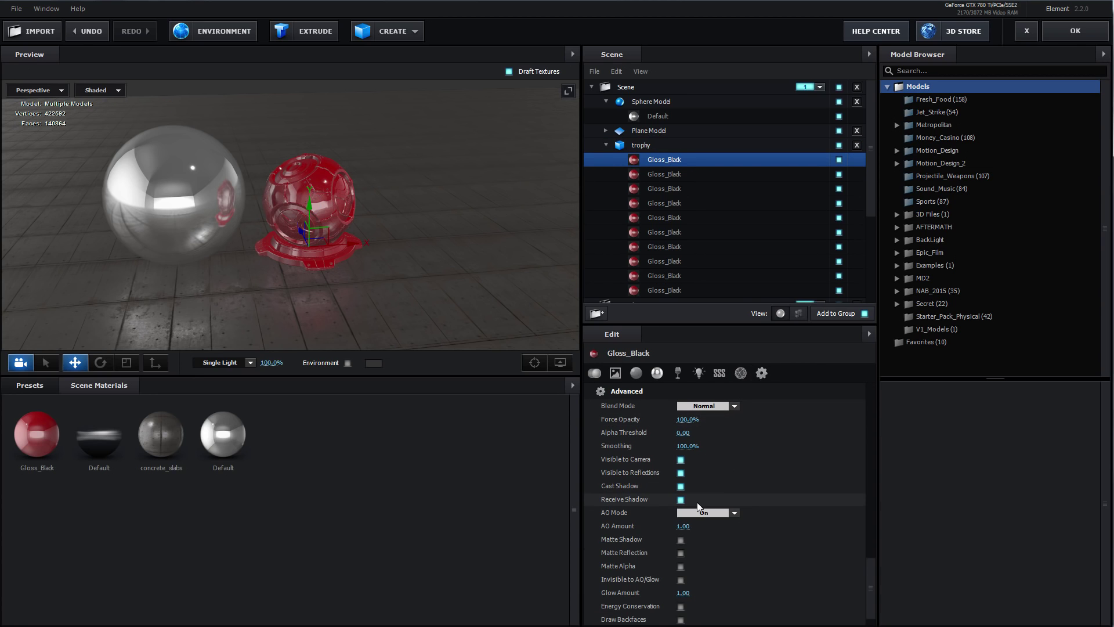
{"action": "left_click", "coordinate": [681, 459]}
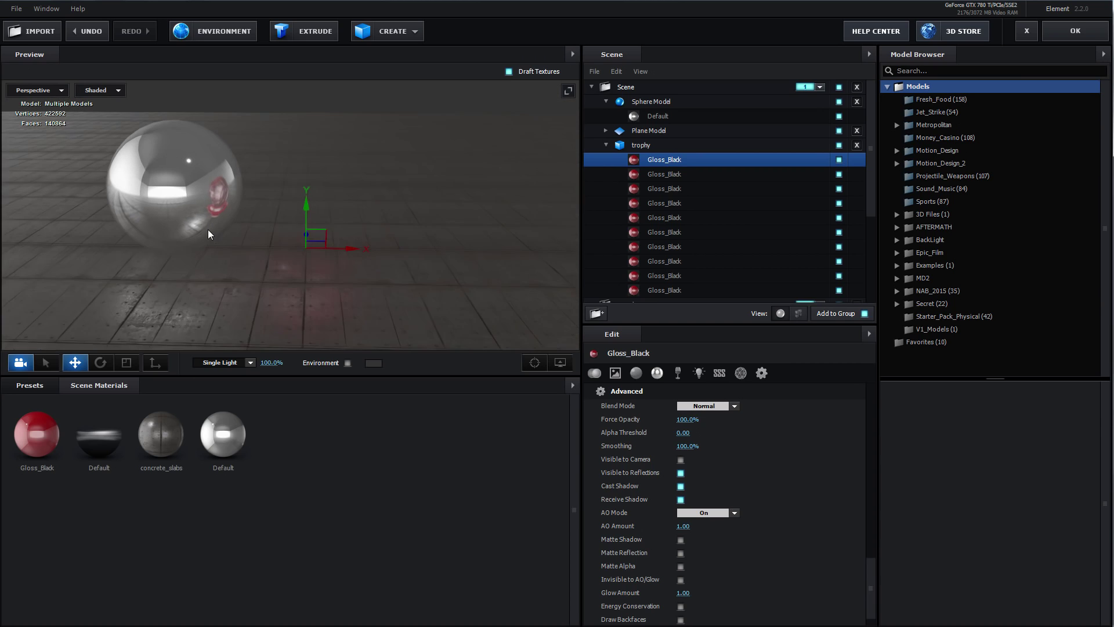
{"action": "left_click", "coordinate": [681, 459]}
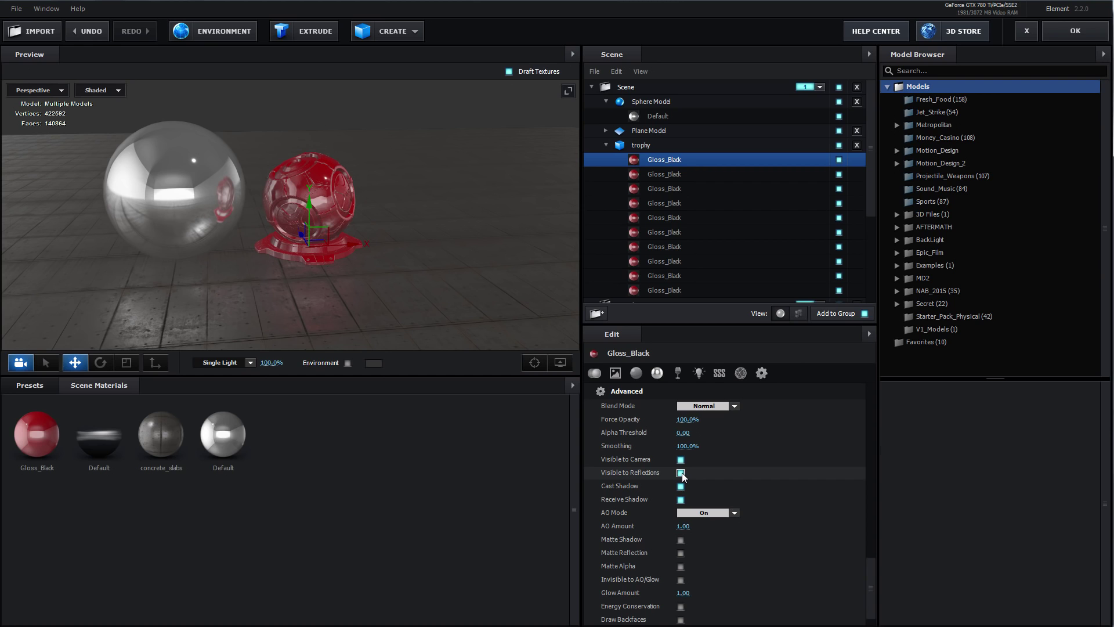
Turn off Visible to Reflections and Visible to Camera for the Gloss_Black material, and re-enable both options.
{"action": "left_click", "coordinate": [681, 473]}
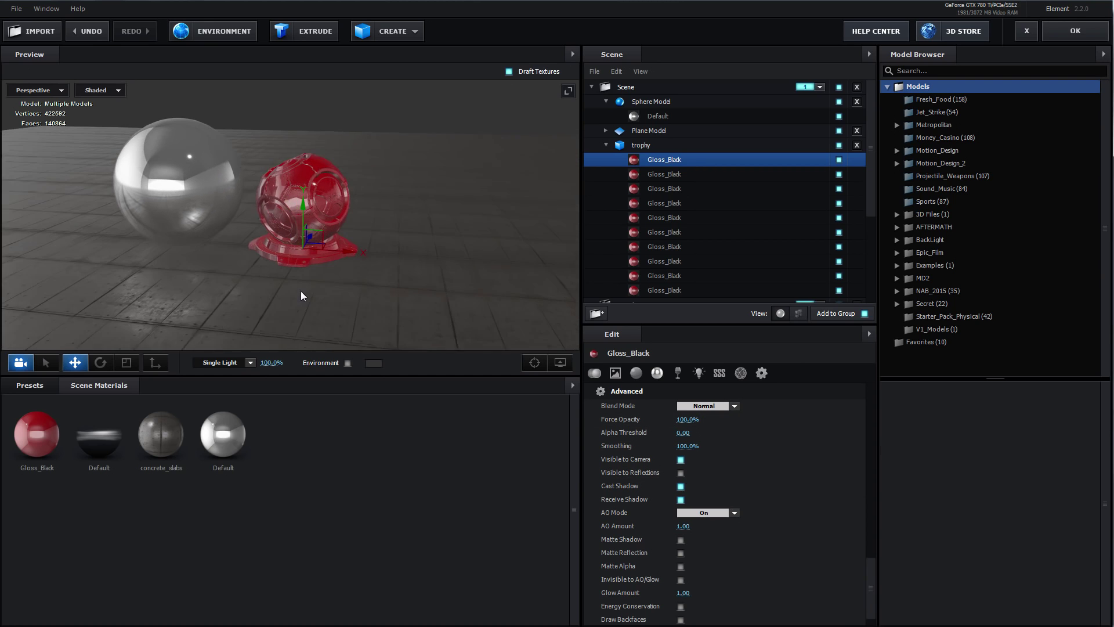
{"action": "left_click", "coordinate": [681, 460]}
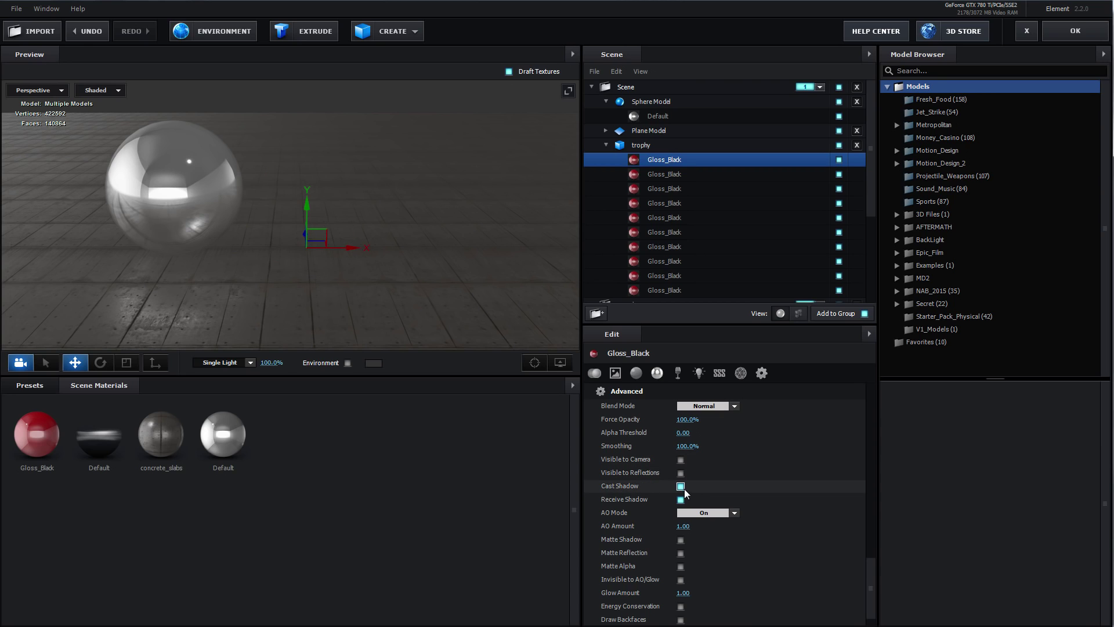
{"action": "left_click", "coordinate": [681, 473]}
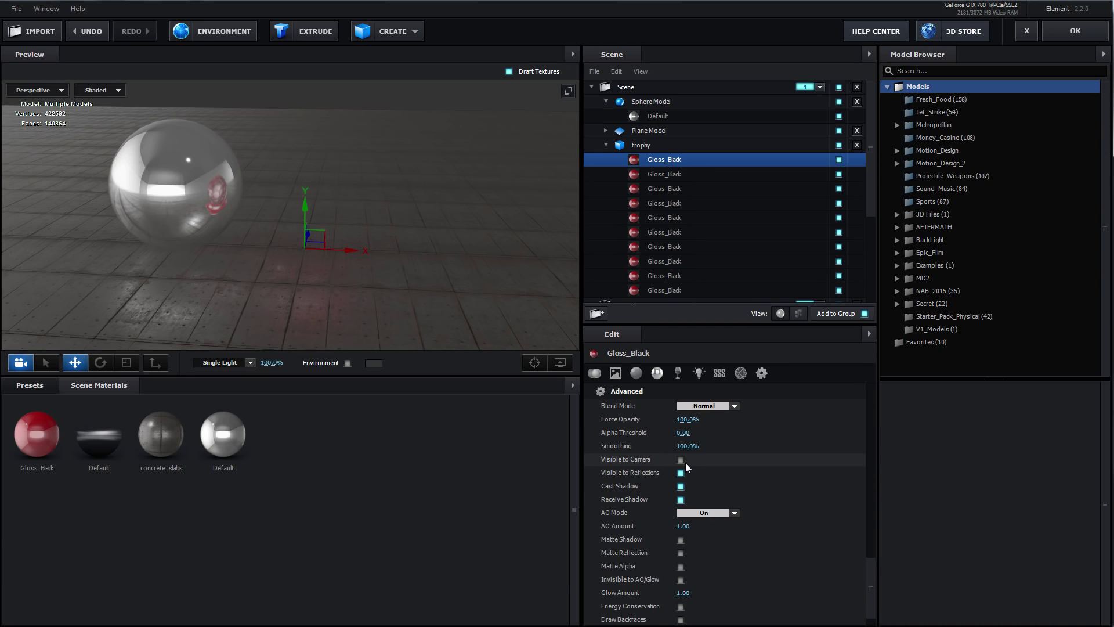
{"action": "left_click", "coordinate": [680, 459]}
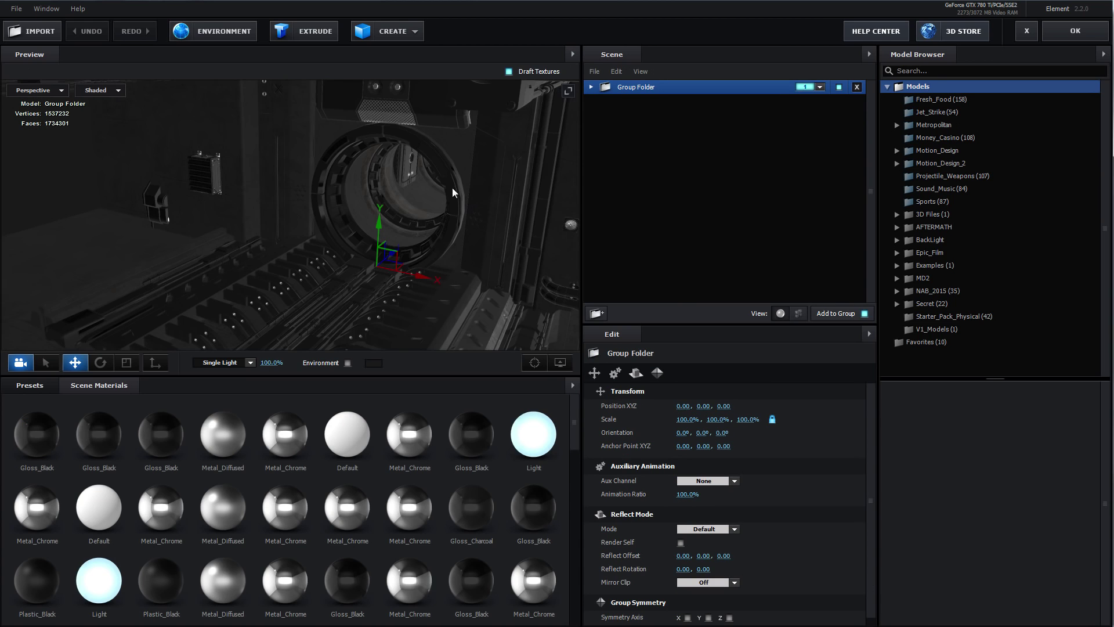
Examine the models inside the room scene's Group Folder from several angles and collapse the folder.
{"action": "left_click_drag", "start_coordinate": [453, 192], "coordinate": [407, 194]}
{"action": "left_click", "coordinate": [592, 87]}
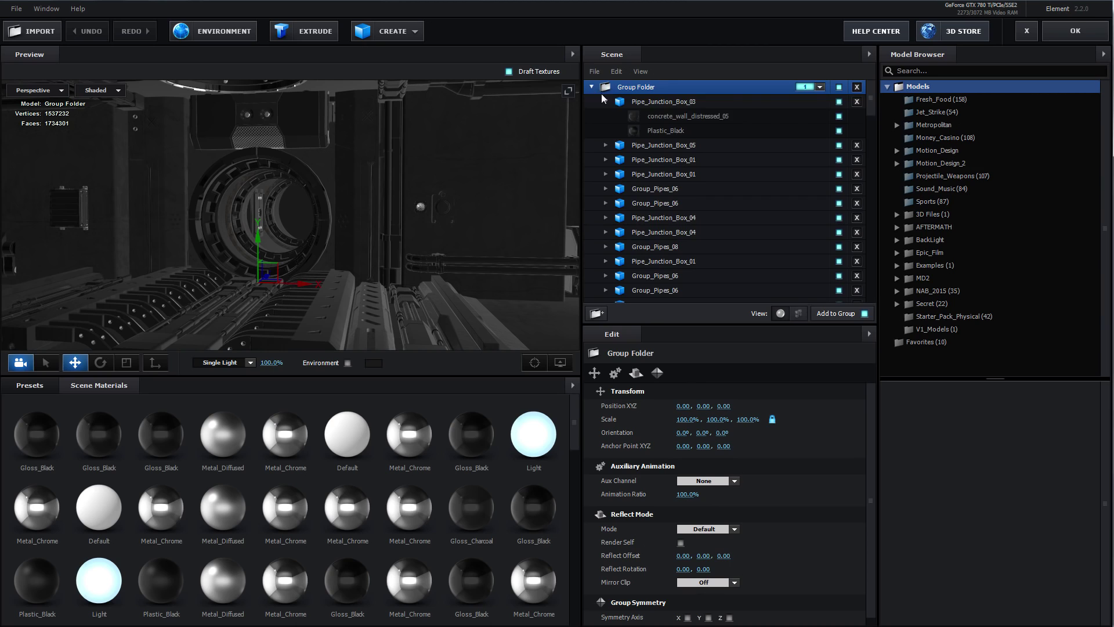
{"action": "left_click", "coordinate": [606, 102]}
{"action": "left_click", "coordinate": [649, 91]}
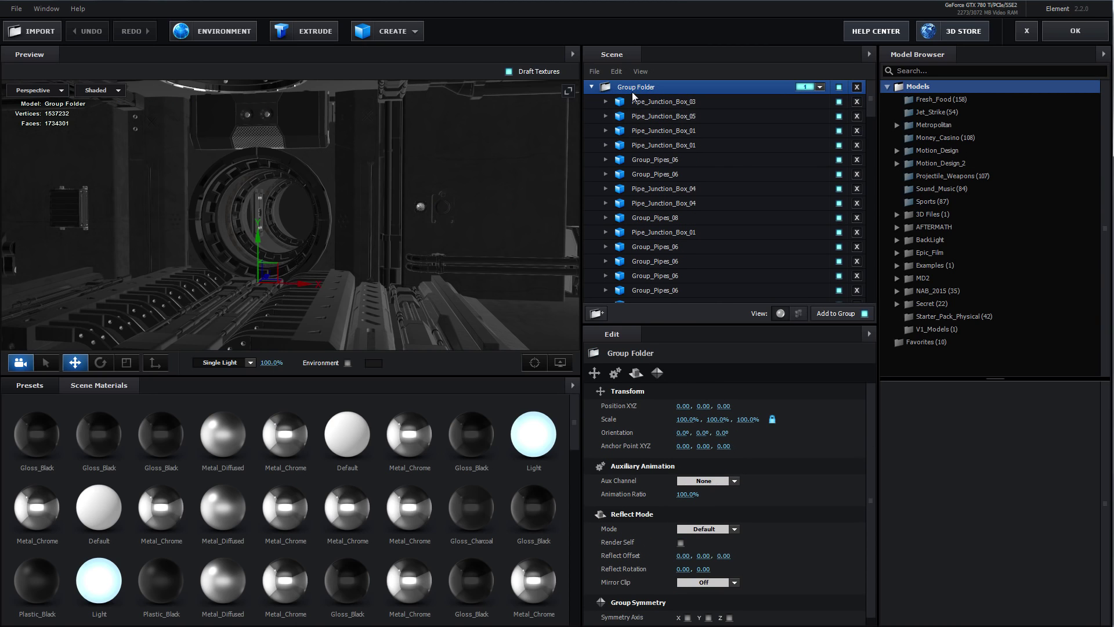
{"action": "left_click_drag", "start_coordinate": [471, 145], "coordinate": [452, 153]}
{"action": "left_click", "coordinate": [650, 110]}
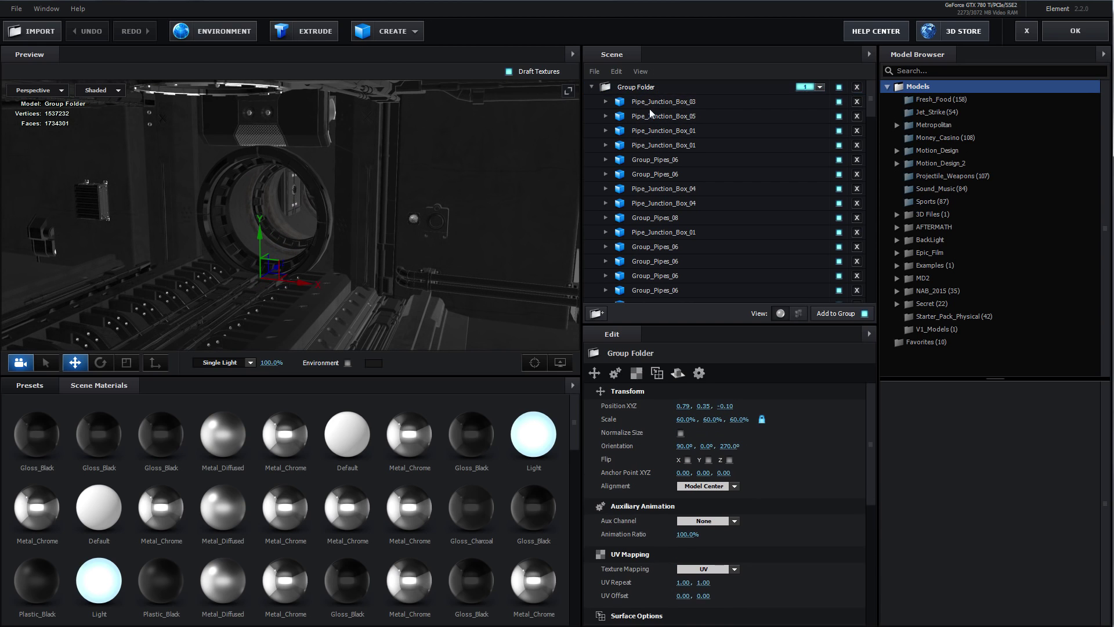
{"action": "left_click", "coordinate": [650, 108]}
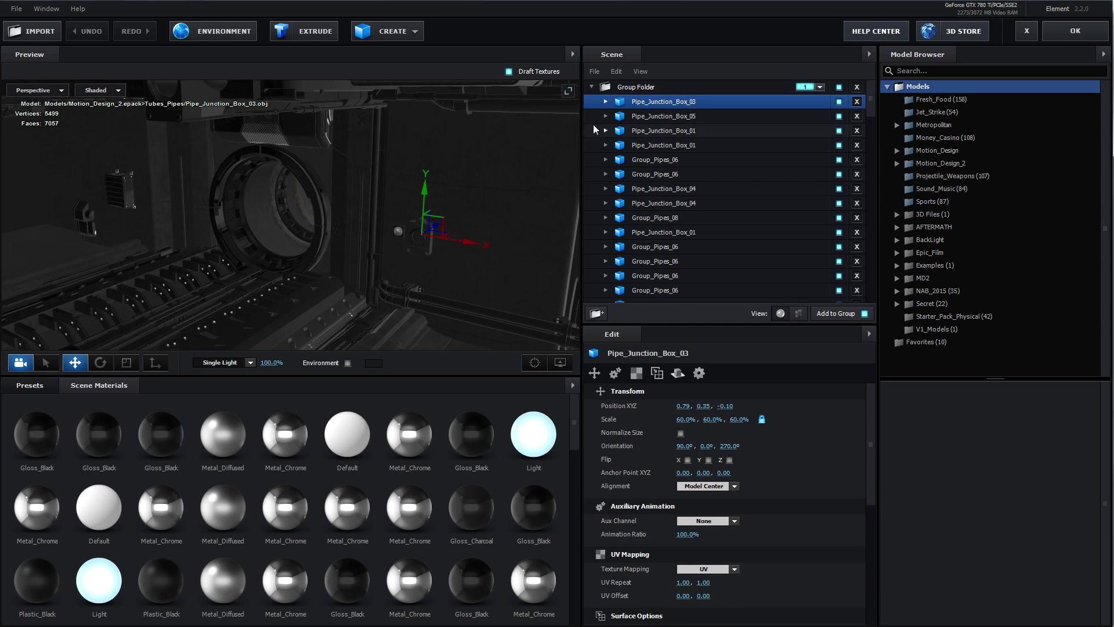
{"action": "left_click", "coordinate": [628, 88]}
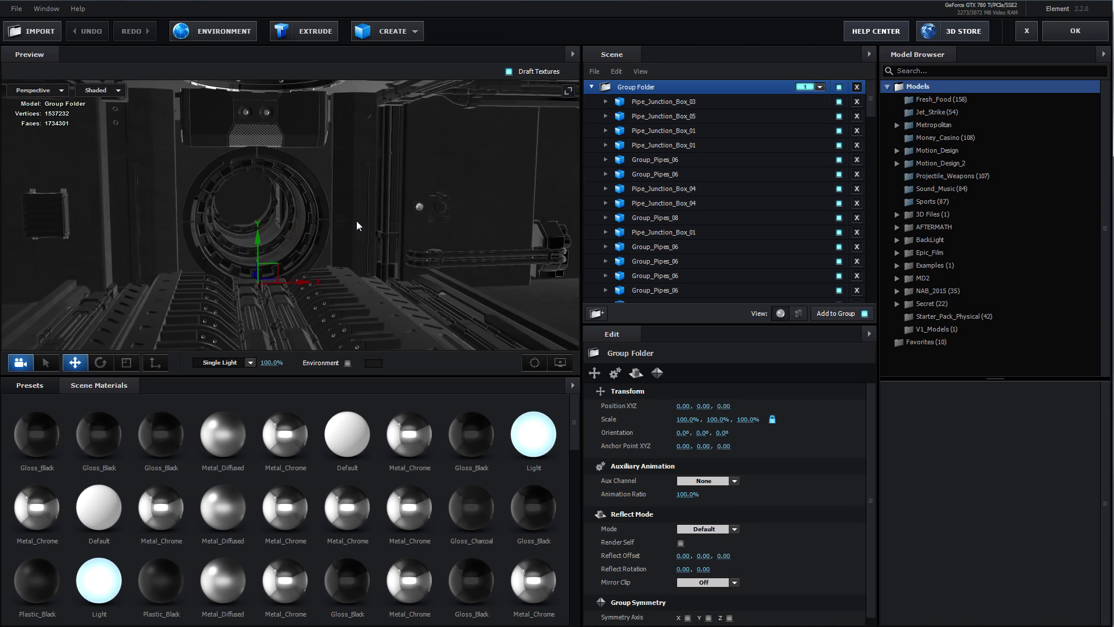
{"action": "scroll", "coordinate": [348, 221], "scroll_direction": "down", "scroll_amount": 5}
{"action": "left_click_drag", "start_coordinate": [387, 221], "coordinate": [333, 210]}
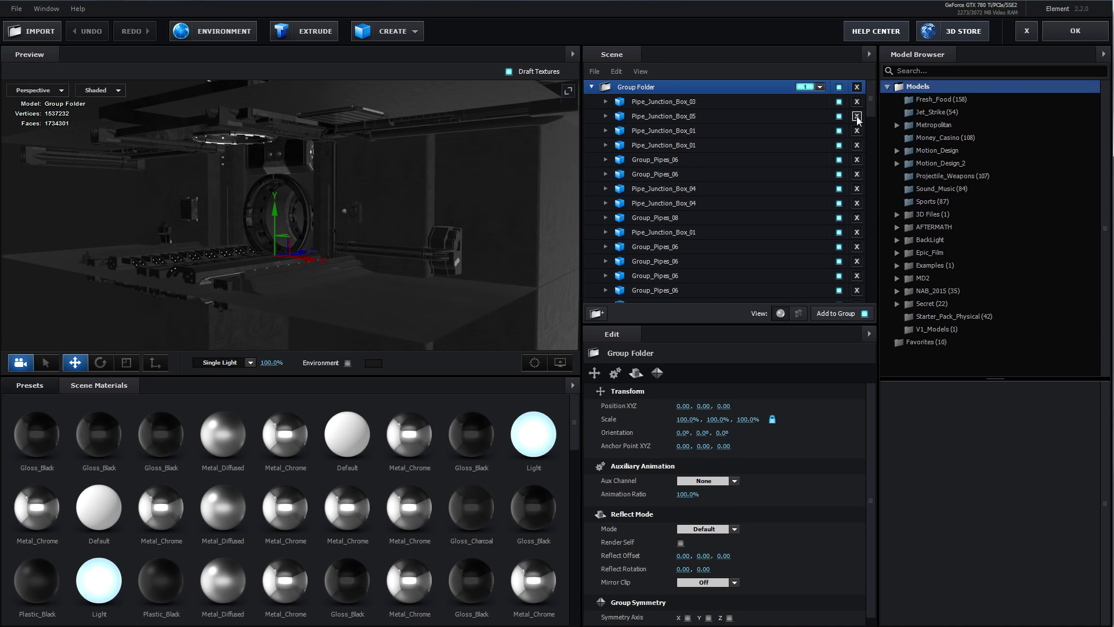
{"action": "left_click_drag", "start_coordinate": [870, 107], "coordinate": [665, 94]}
{"action": "left_click", "coordinate": [592, 87]}
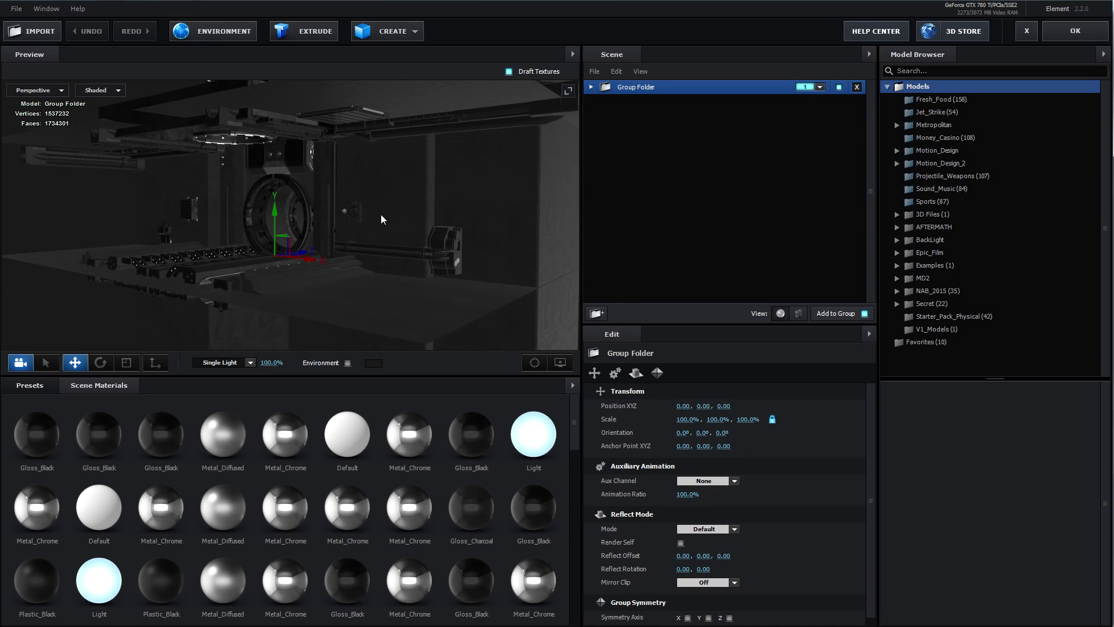
Save the Group Folder as a model preset named Crazy Scene in Favorites.
{"action": "left_click_drag", "start_coordinate": [382, 220], "coordinate": [356, 214]}
{"action": "scroll", "coordinate": [356, 215], "scroll_direction": "up", "scroll_amount": 3}
{"action": "right_click", "coordinate": [637, 94]}
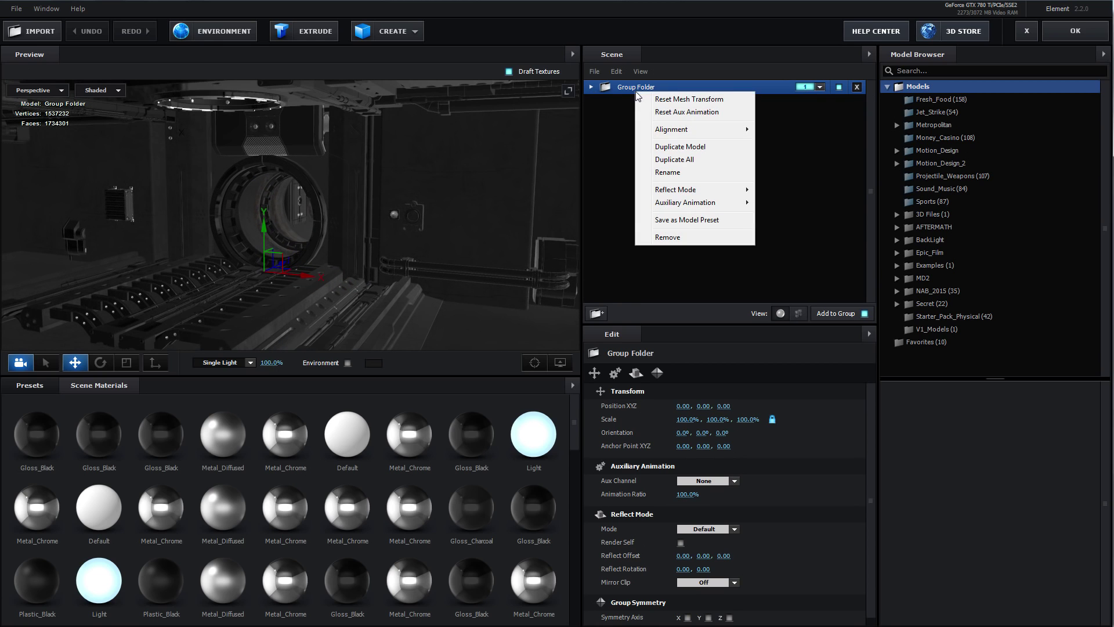
{"action": "left_click", "coordinate": [688, 220]}
{"action": "scroll", "coordinate": [646, 296], "scroll_direction": "down", "scroll_amount": 3}
{"action": "left_click", "coordinate": [517, 352]}
{"action": "left_click_drag", "start_coordinate": [579, 369], "coordinate": [455, 349]}
{"action": "type", "text": "Crazy Scene"}
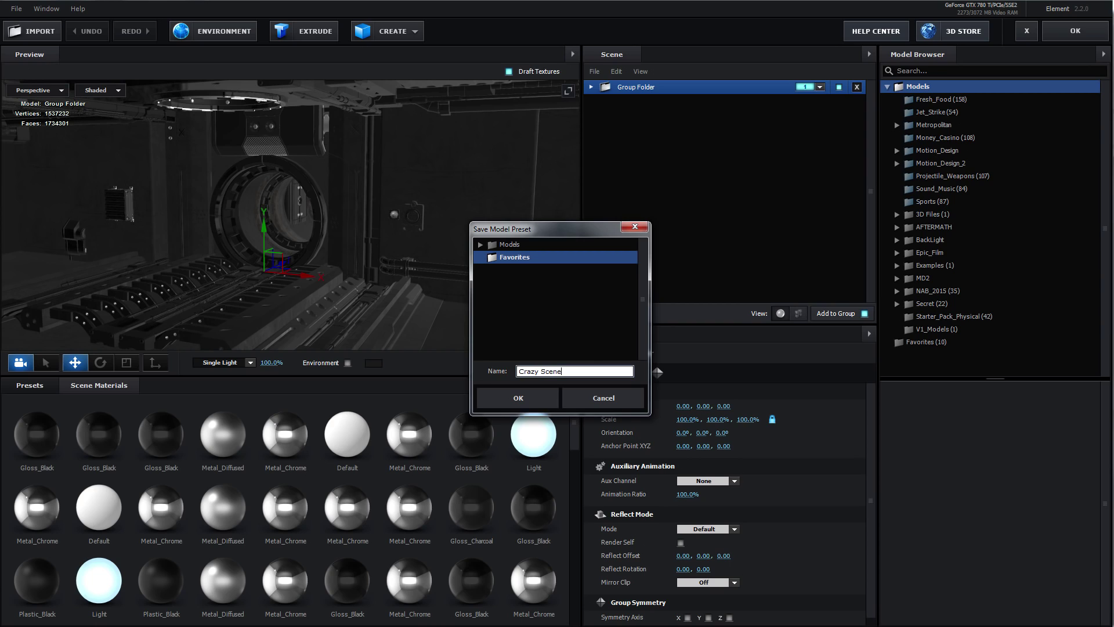
{"action": "left_click", "coordinate": [526, 400]}
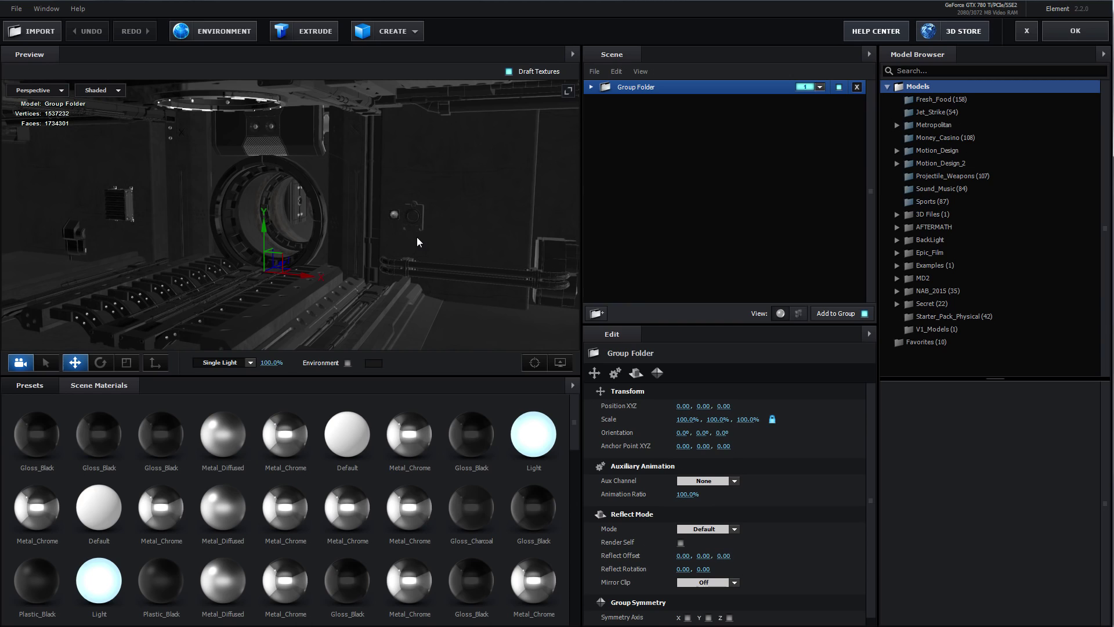
Delete the Group Folder from the scene and remove all unused materials.
{"action": "left_click", "coordinate": [594, 373]}
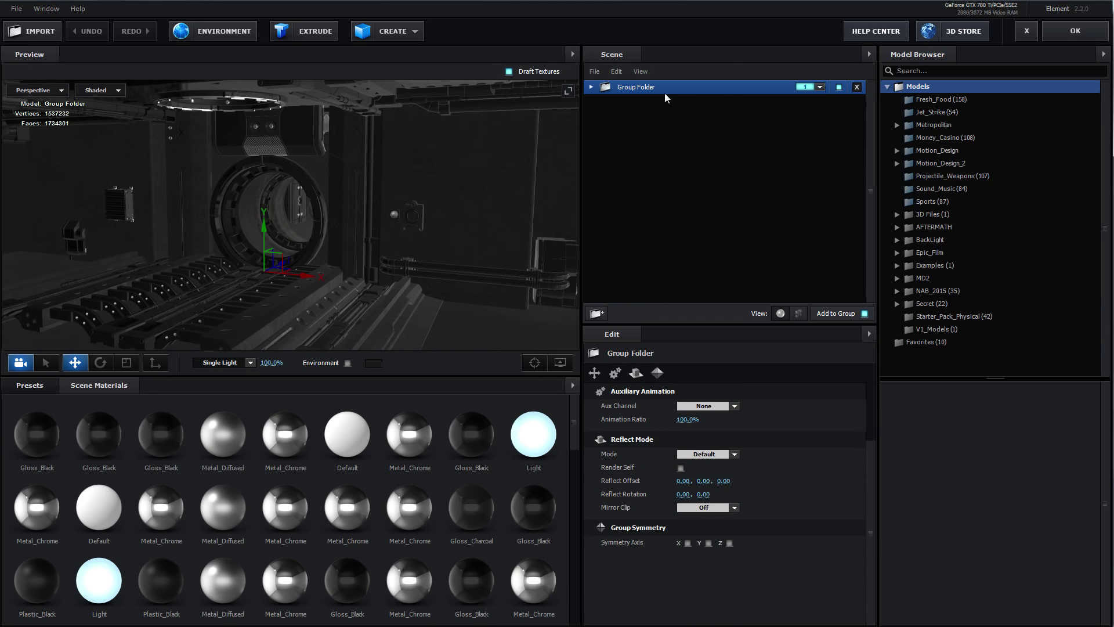
{"action": "left_click", "coordinate": [856, 88]}
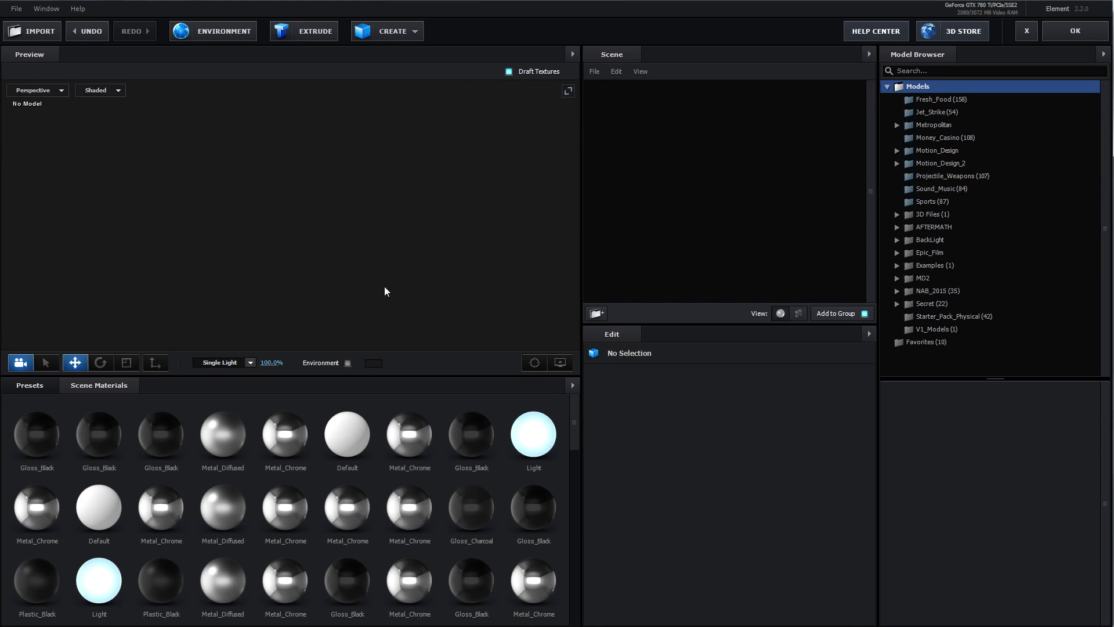
{"action": "left_click", "coordinate": [573, 386]}
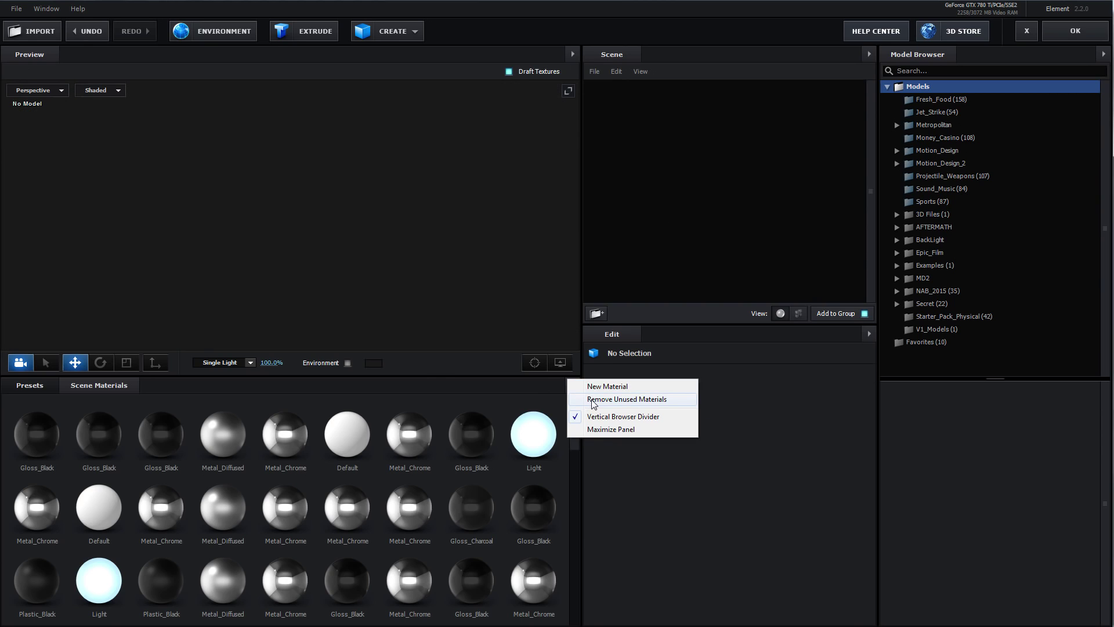
{"action": "left_click", "coordinate": [594, 400]}
Load the Crazy Scene preset from Favorites and exit the scene setup without applying the changes.
{"action": "left_click", "coordinate": [944, 344]}
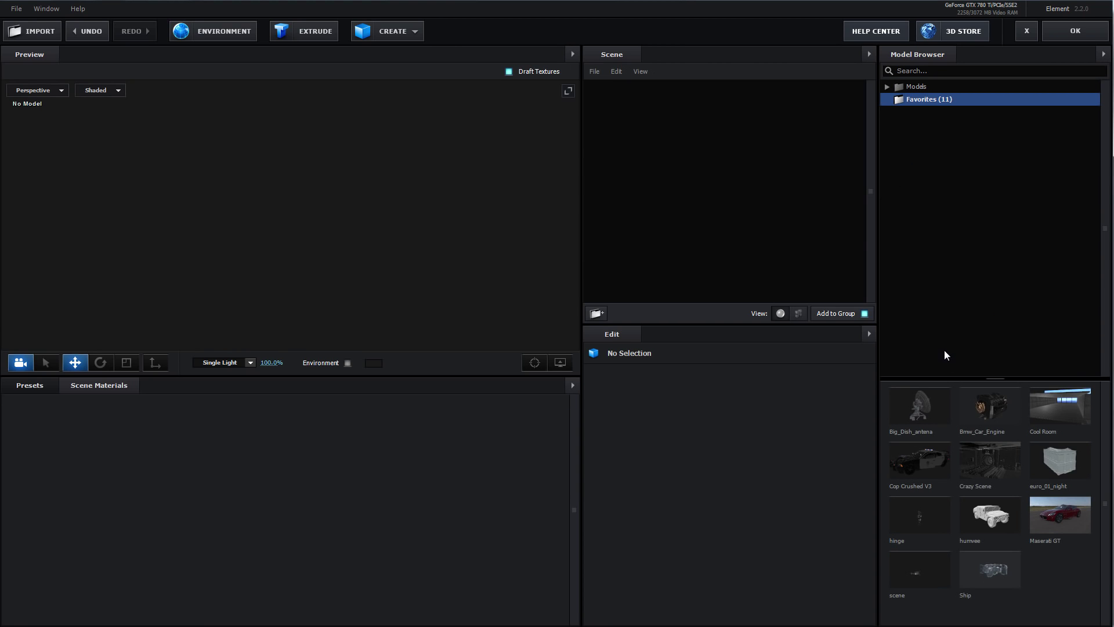
{"action": "left_click", "coordinate": [984, 458]}
{"action": "mouse_move", "coordinate": [347, 194]}
{"action": "left_mouse_down"}
{"action": "mouse_move", "coordinate": [405, 187]}
{"action": "mouse_move", "coordinate": [351, 194]}
{"action": "mouse_move", "coordinate": [376, 212]}
{"action": "mouse_move", "coordinate": [365, 246]}
{"action": "mouse_move", "coordinate": [404, 251]}
{"action": "left_mouse_up"}
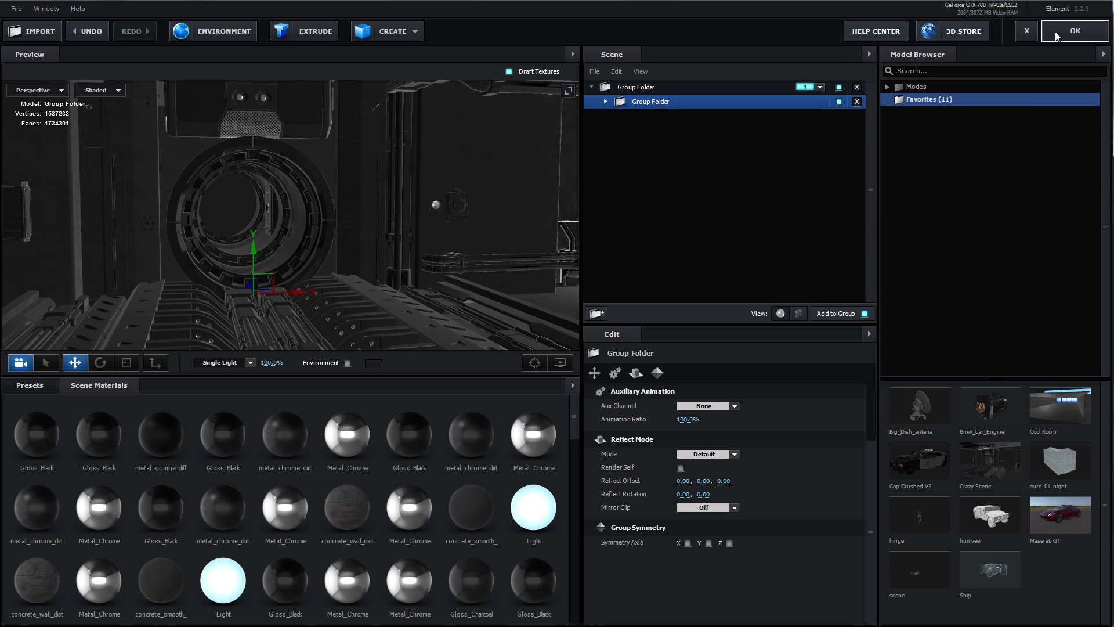
{"action": "left_click", "coordinate": [1027, 30]}
{"action": "left_click", "coordinate": [531, 337]}
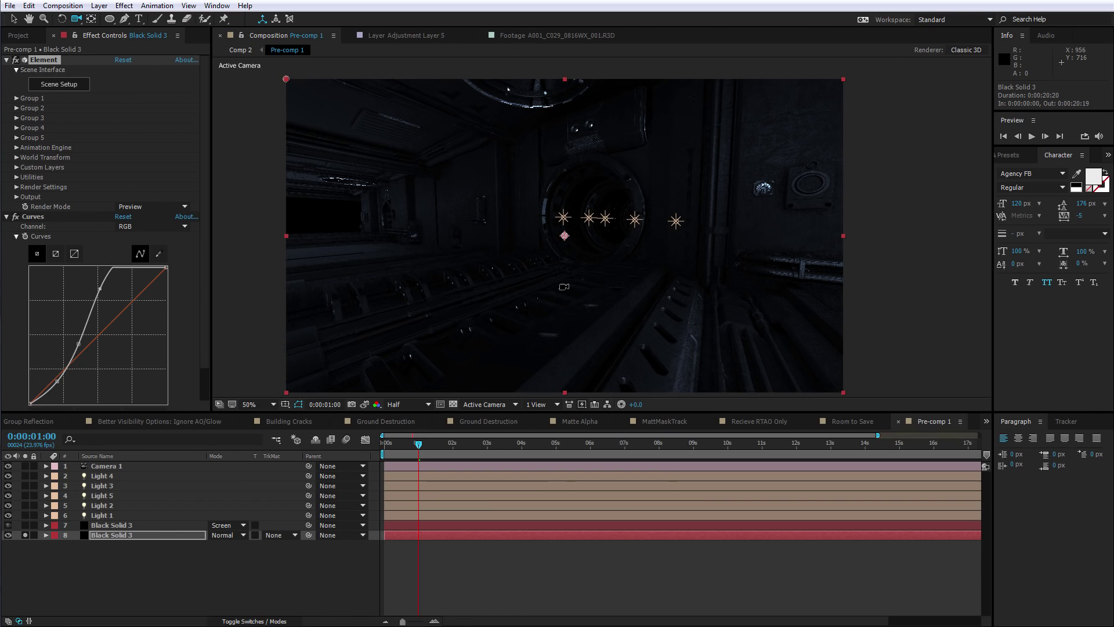
Expand Element's Utilities and examine the Group Export options.
{"action": "scroll", "coordinate": [565, 286], "scroll_direction": "up", "scroll_amount": 1}
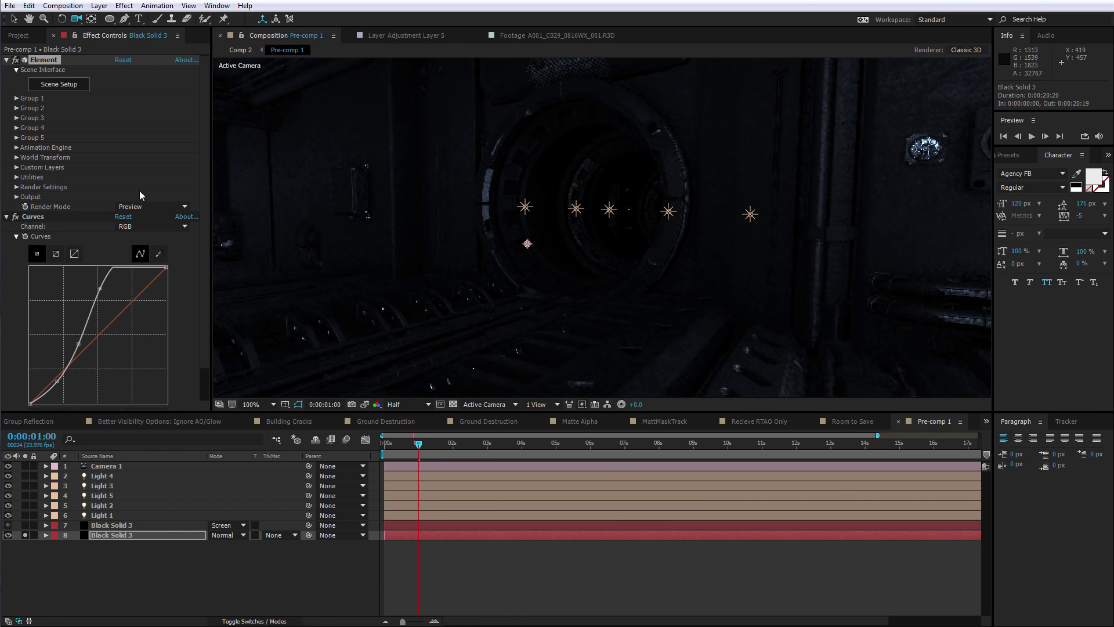
{"action": "left_click", "coordinate": [16, 178]}
{"action": "left_click", "coordinate": [26, 187]}
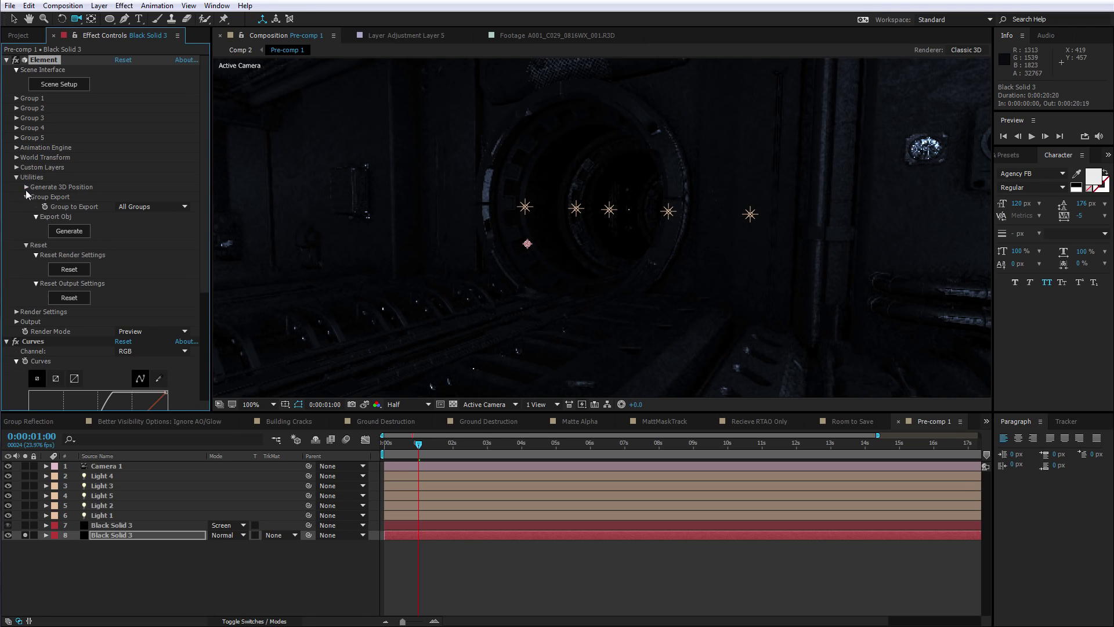
{"action": "left_click", "coordinate": [81, 211]}
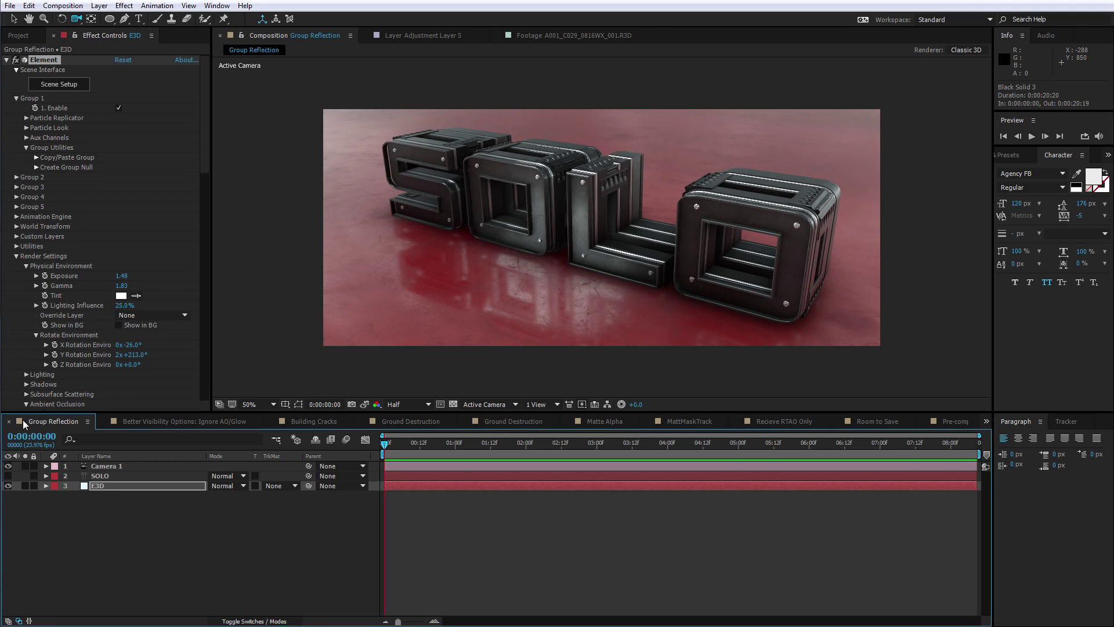
Open the E3D V2.2 composition and switch to the Sym composition.
{"action": "left_click", "coordinate": [987, 421]}
{"action": "left_click", "coordinate": [1008, 442]}
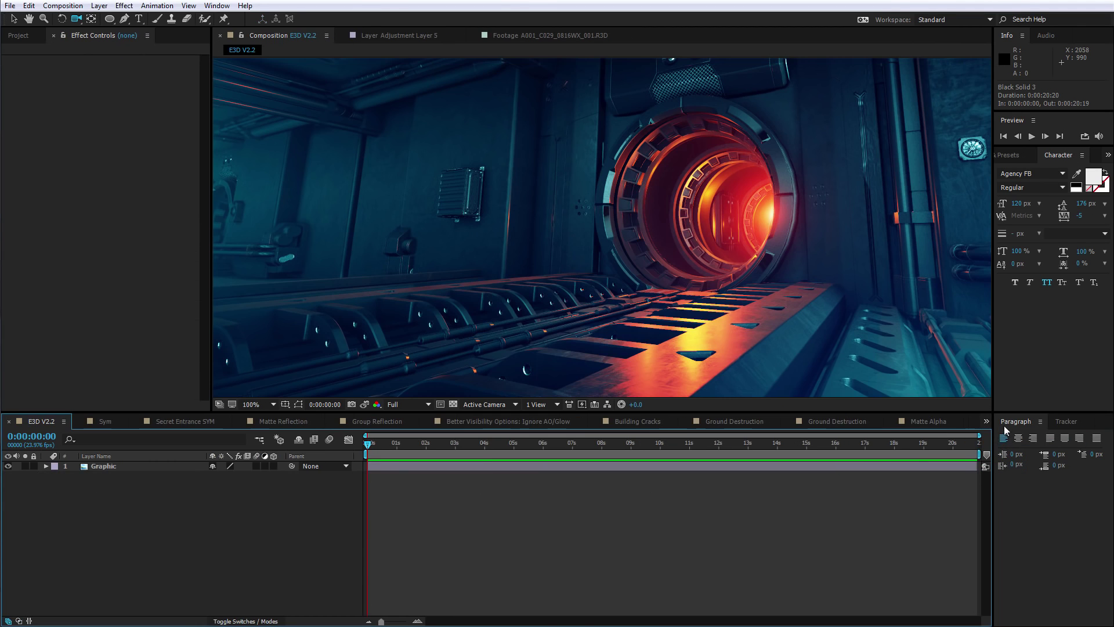
{"action": "left_click", "coordinate": [987, 422]}
{"action": "left_click", "coordinate": [1002, 437]}
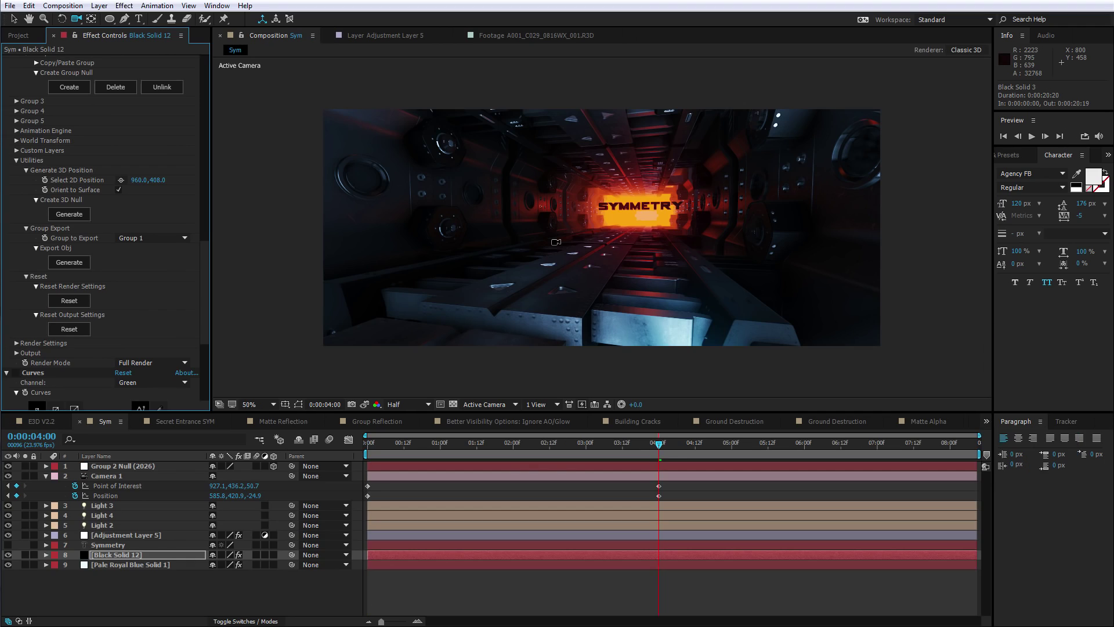